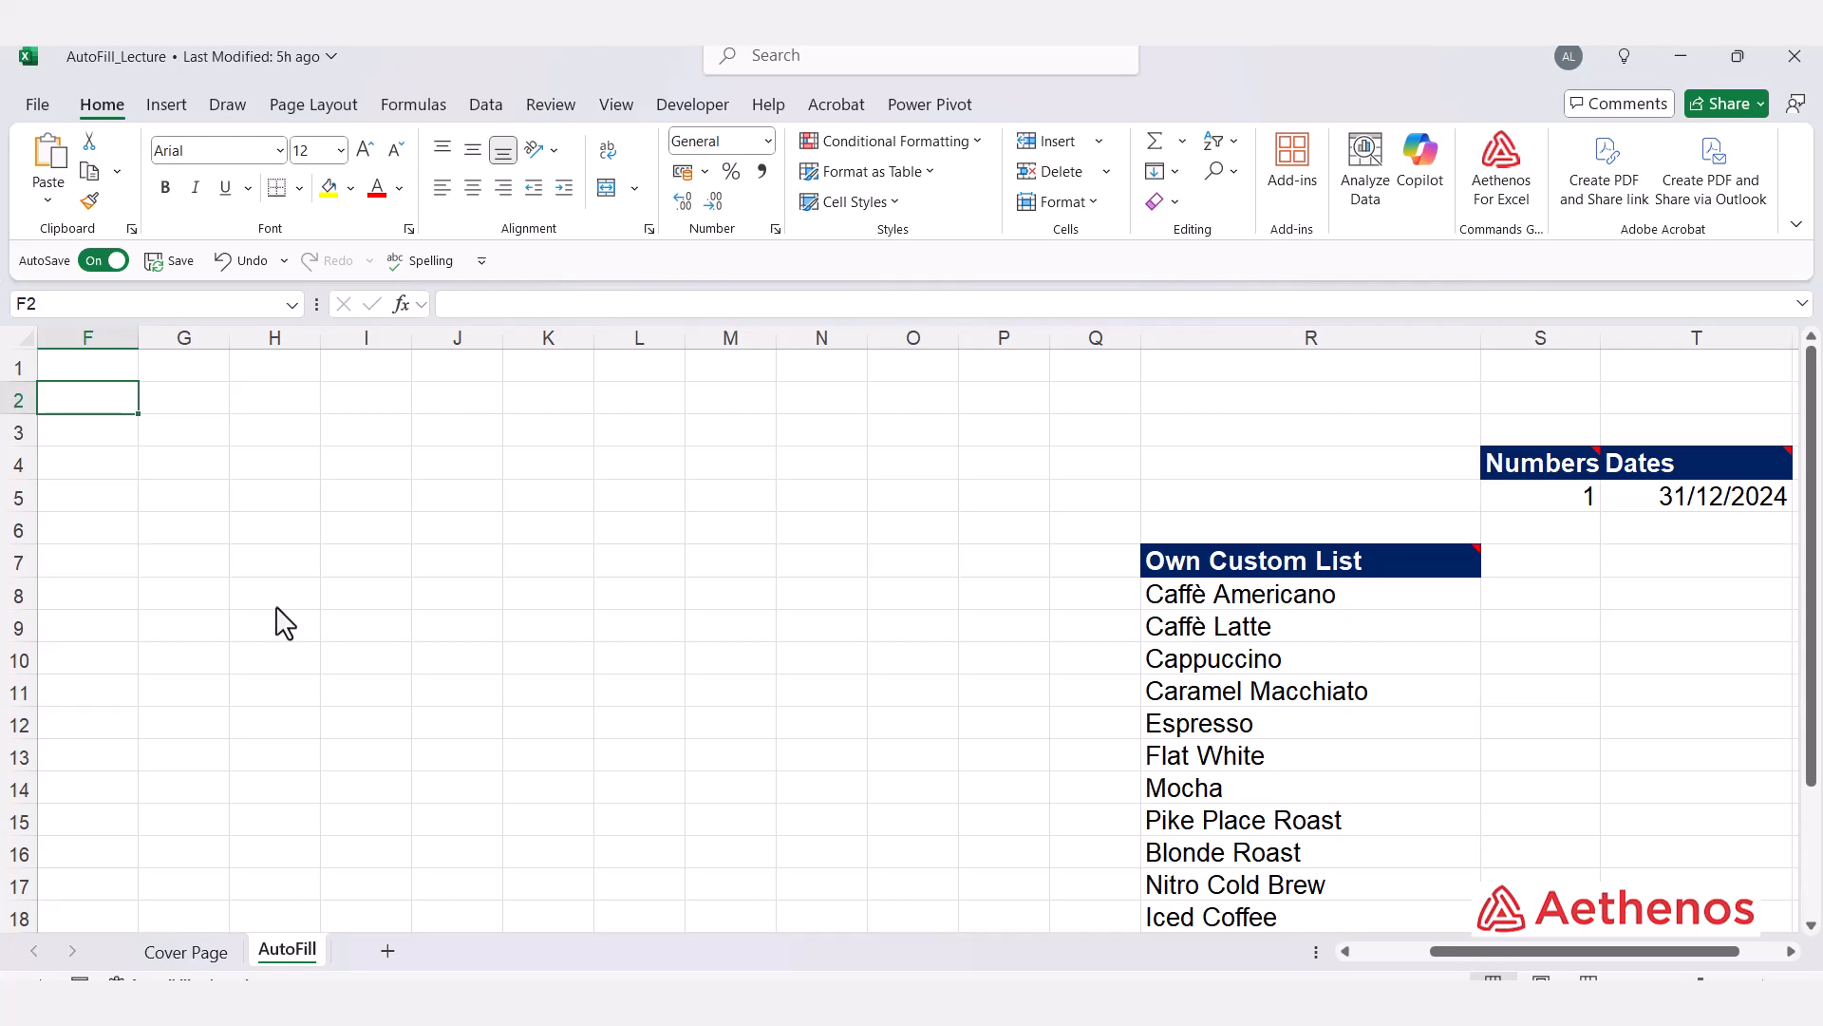
# Step: Enter January in F2, AutoFill it down to F13 as the twelve months, and autofit column F's width
pyautogui.write('January')
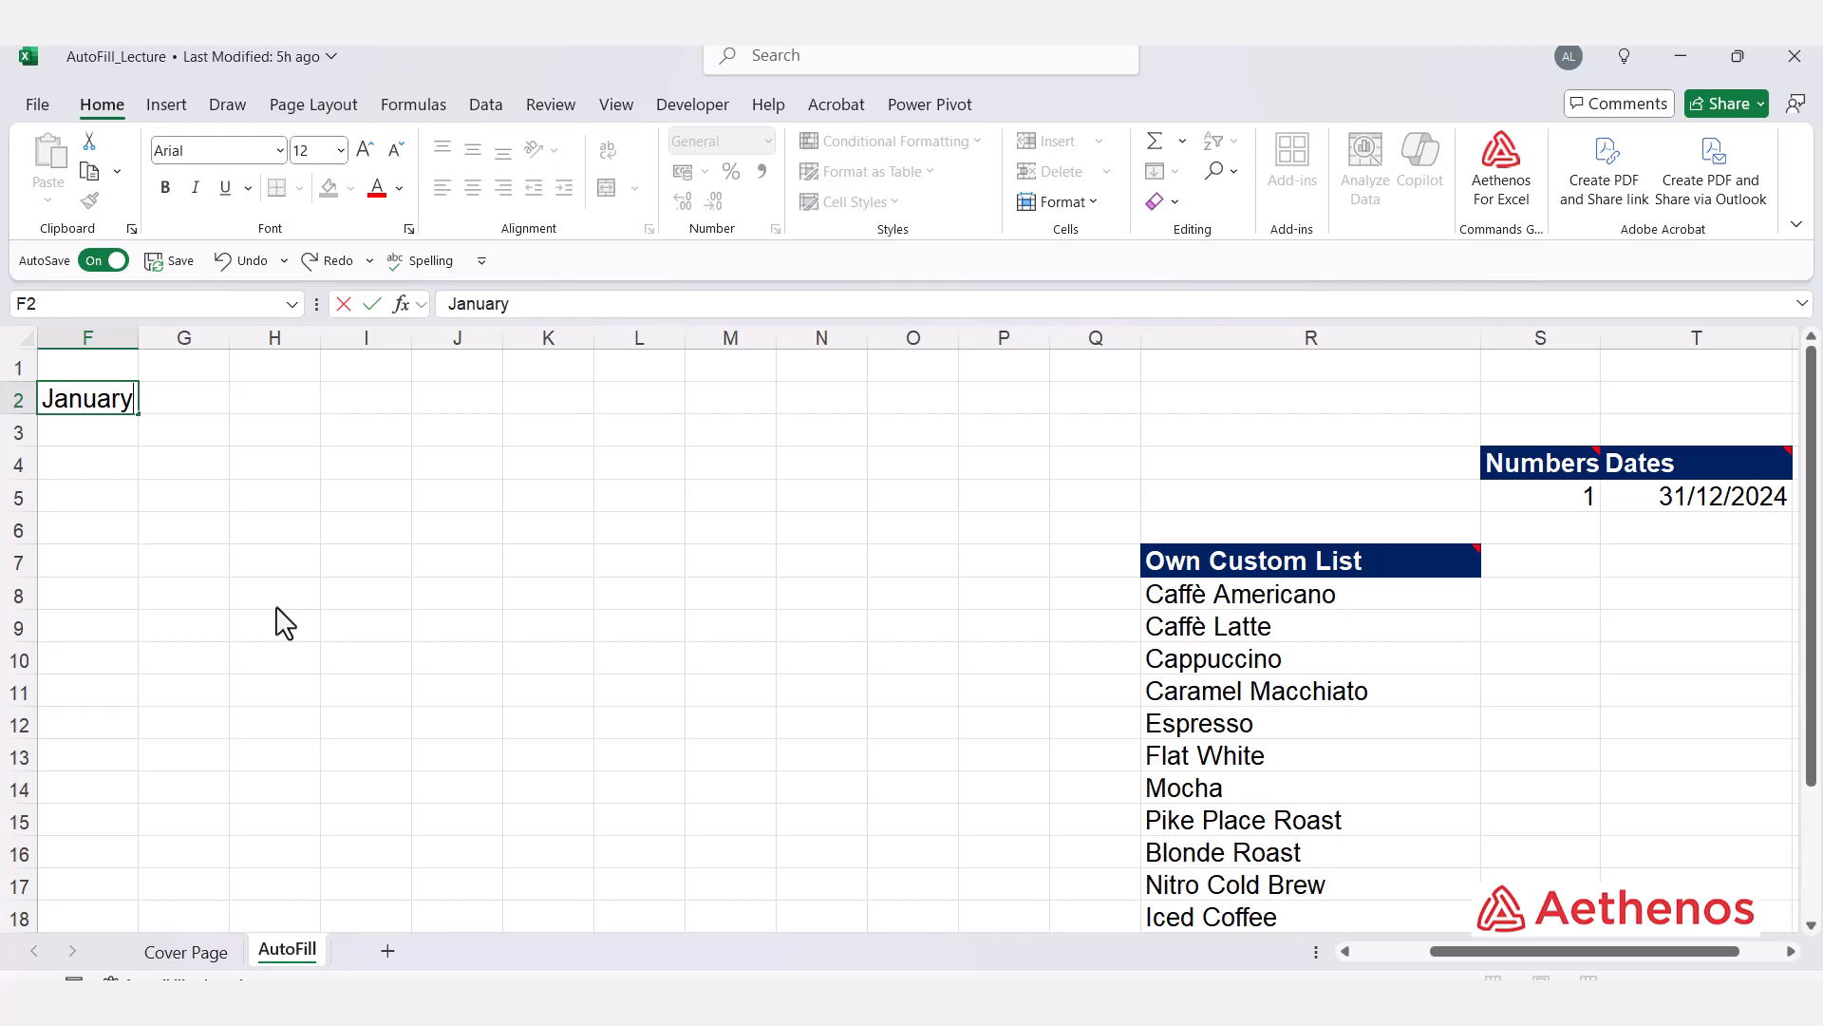
pyautogui.press('Return')
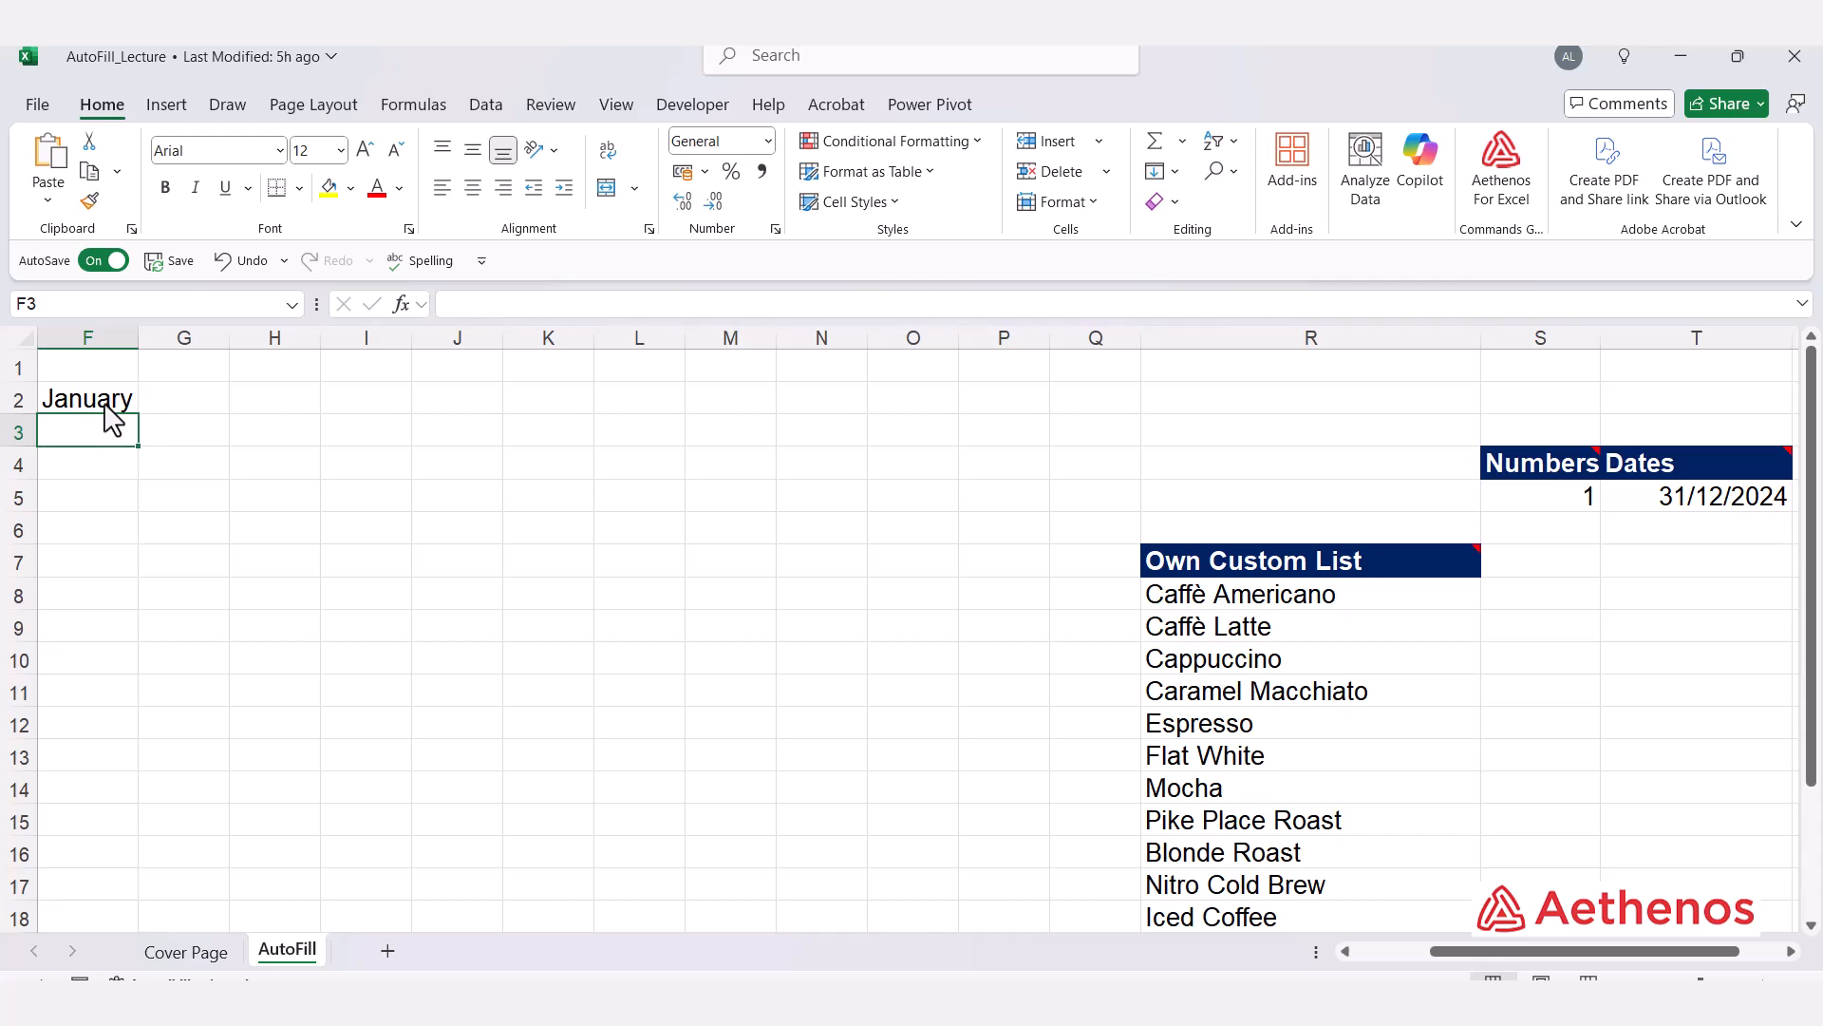
pyautogui.click(109, 410)
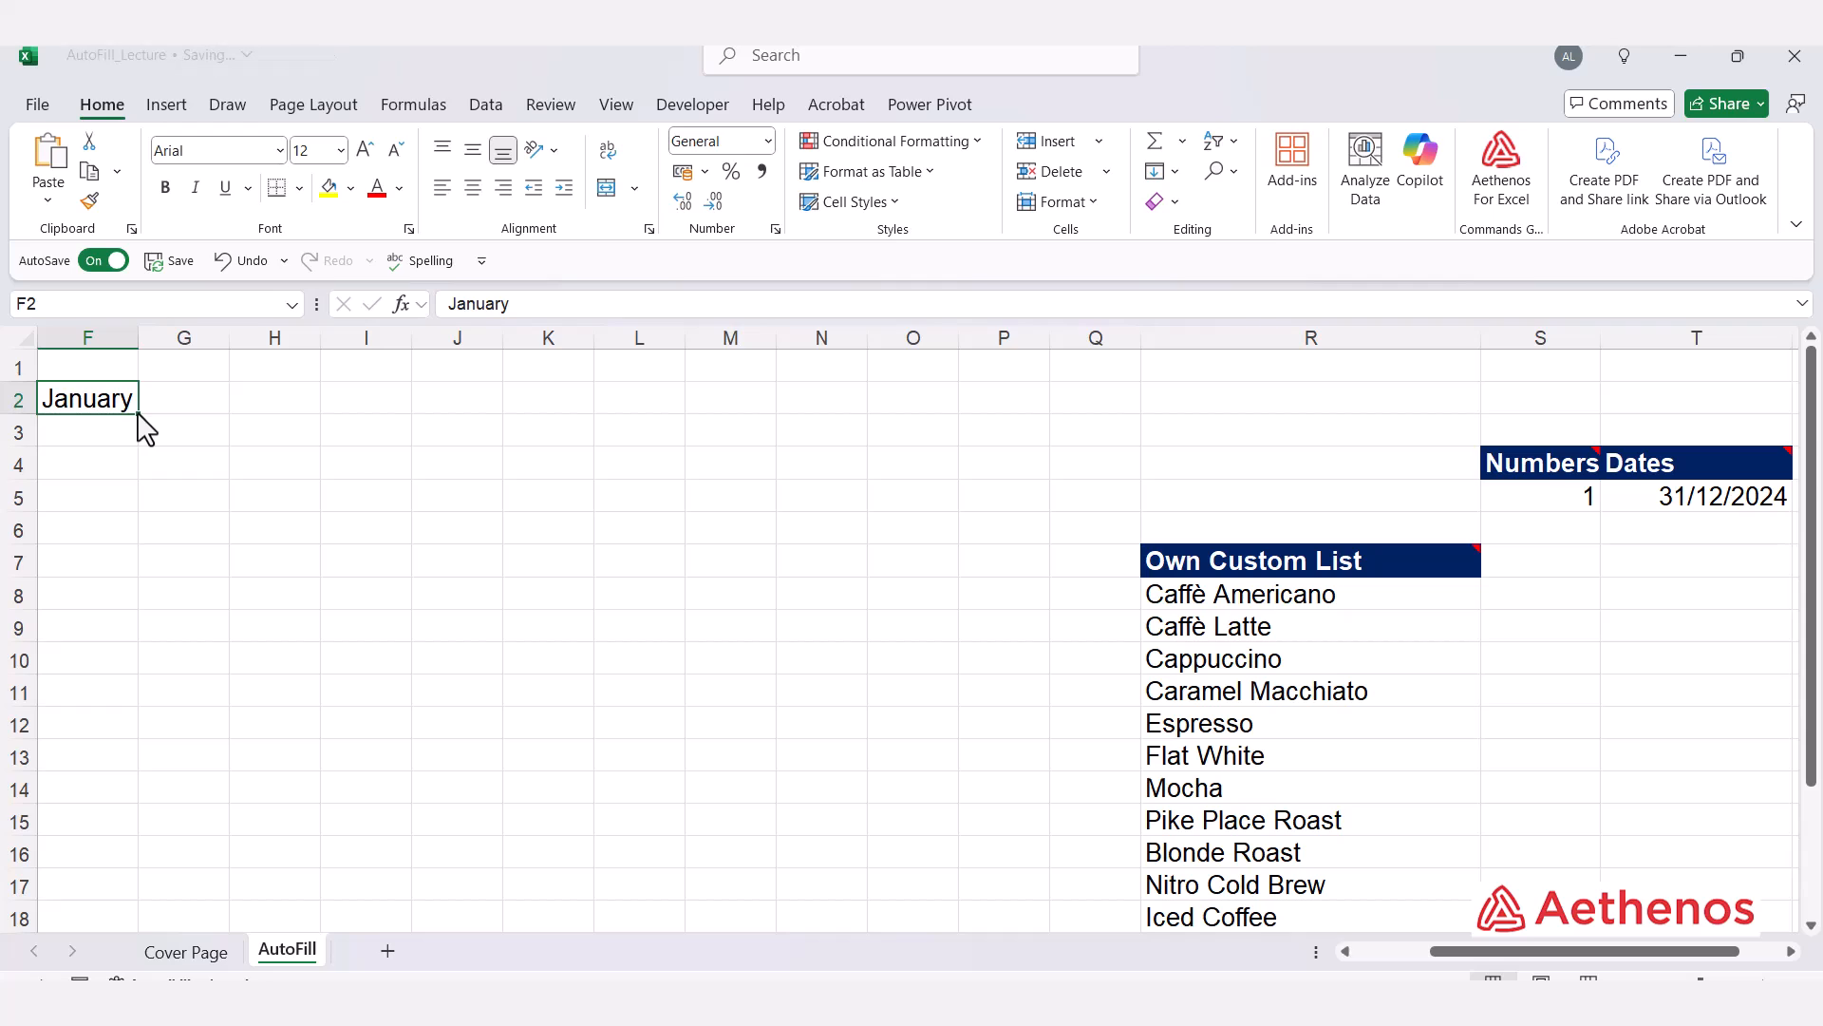
pyautogui.moveTo(138, 415); pyautogui.dragTo(123, 794)
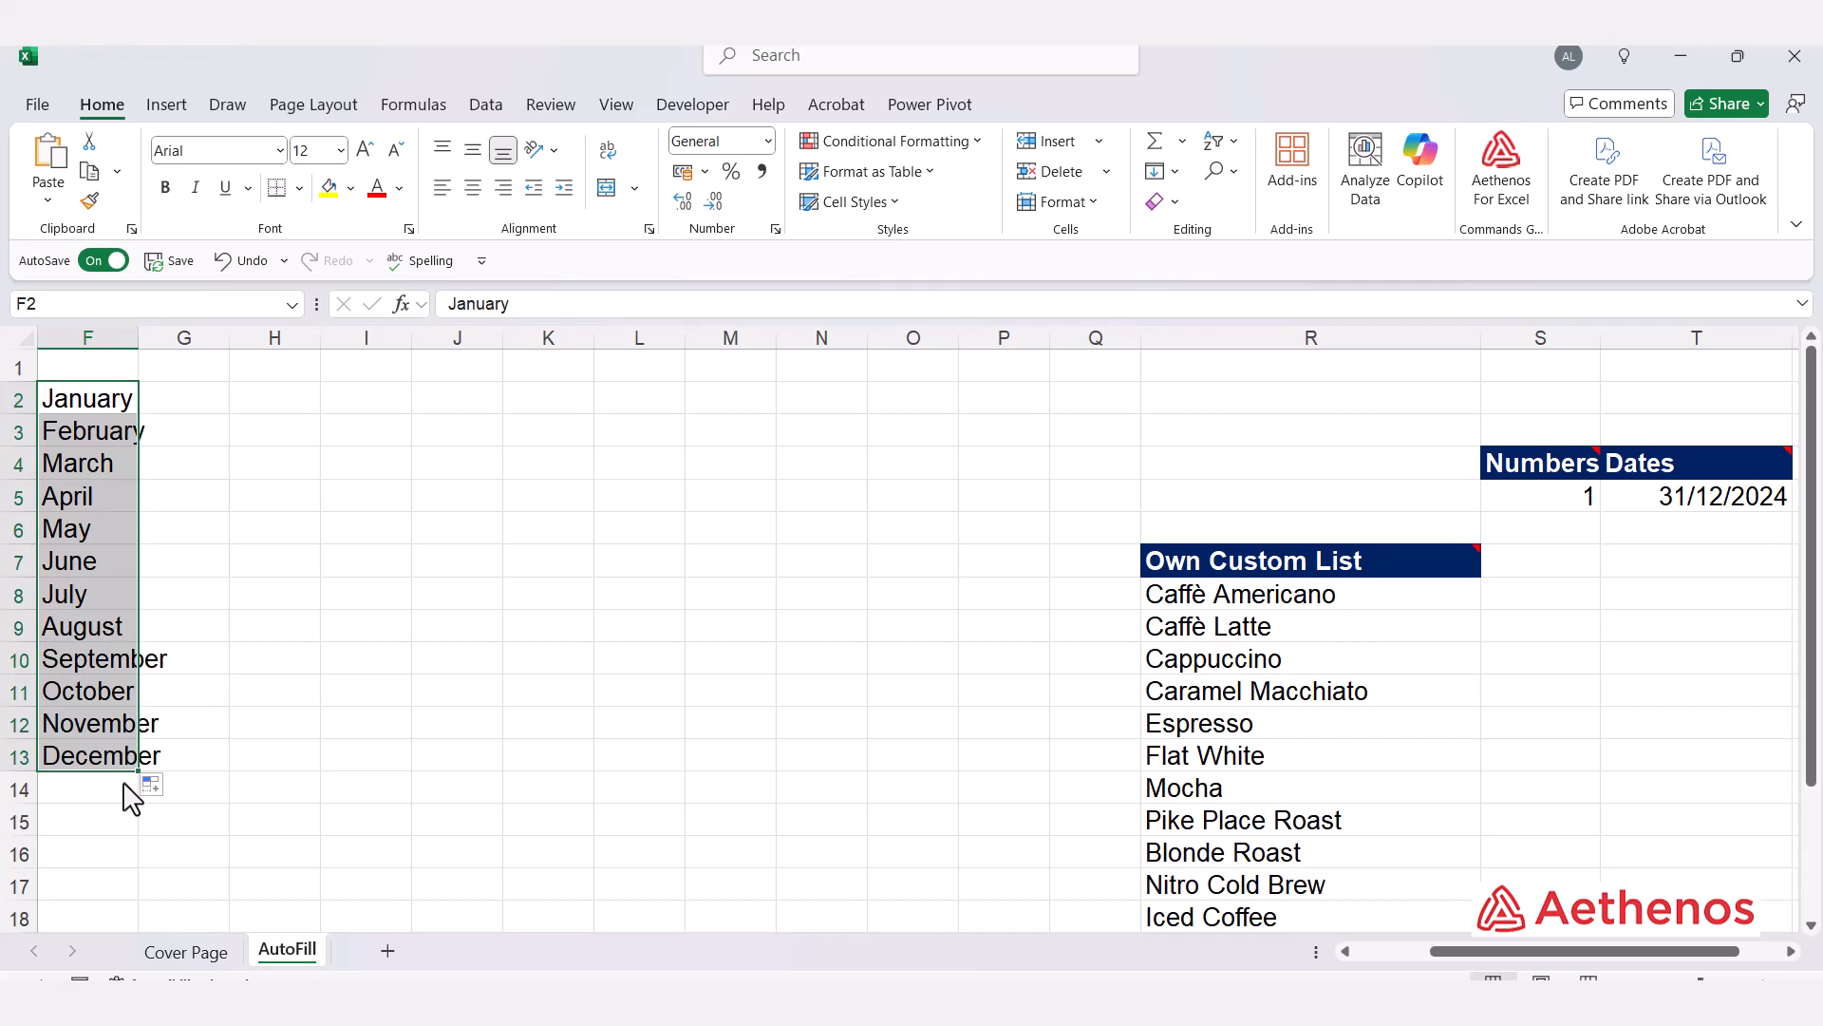
pyautogui.doubleClick(138, 342)
pyautogui.click(128, 402)
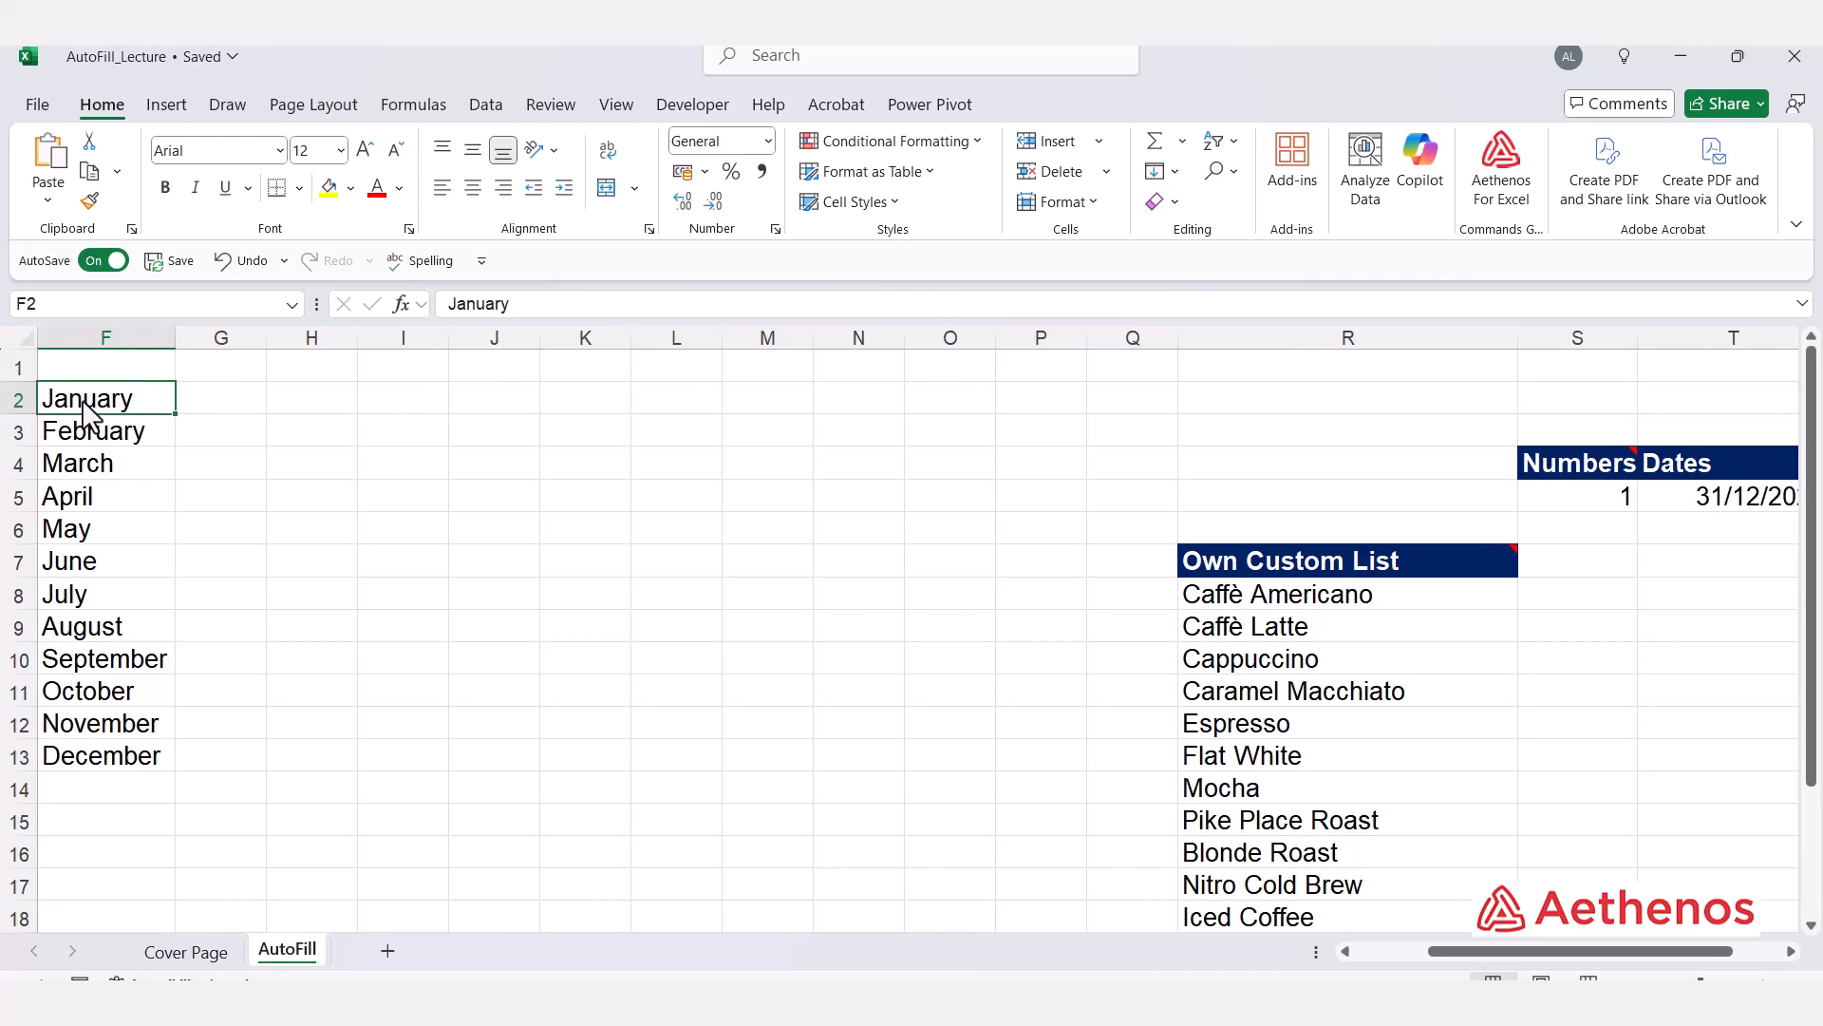
# Step: Enter Jan in G2 and AutoFill it down to G13 as abbreviated month names
pyautogui.click(231, 411)
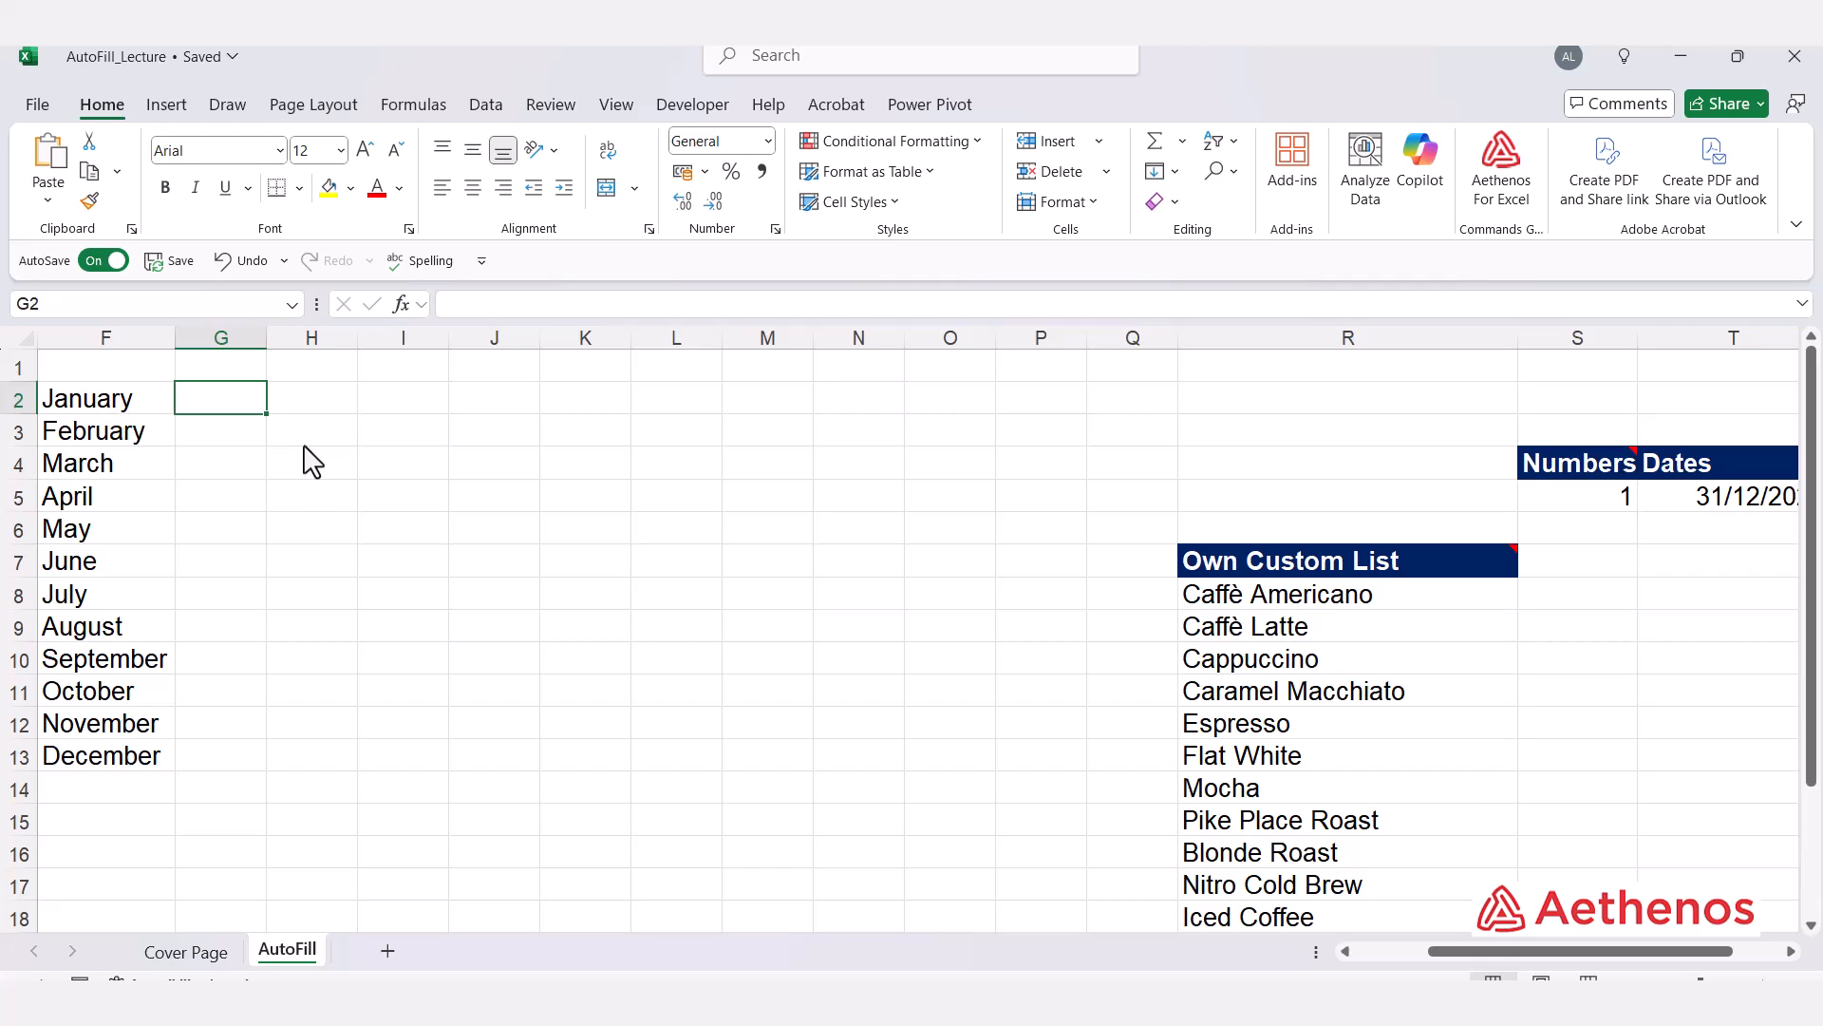
pyautogui.write('Jan')
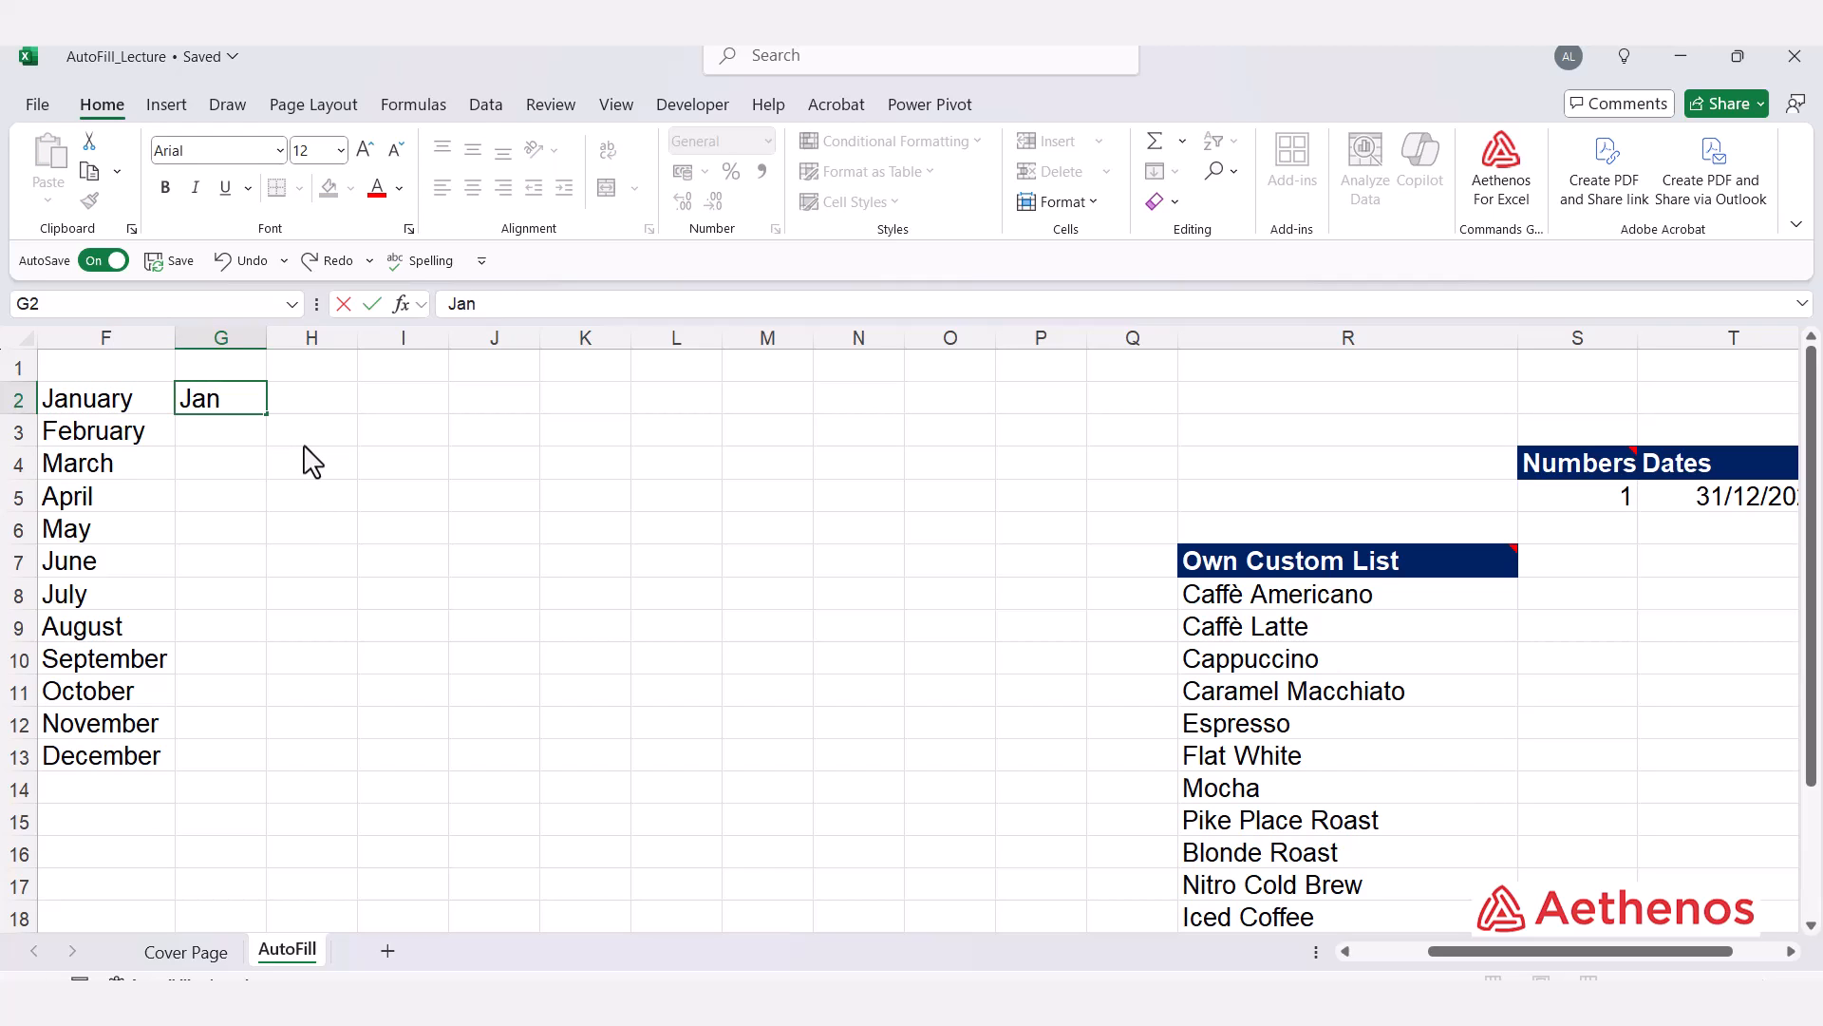
pyautogui.press('Return')
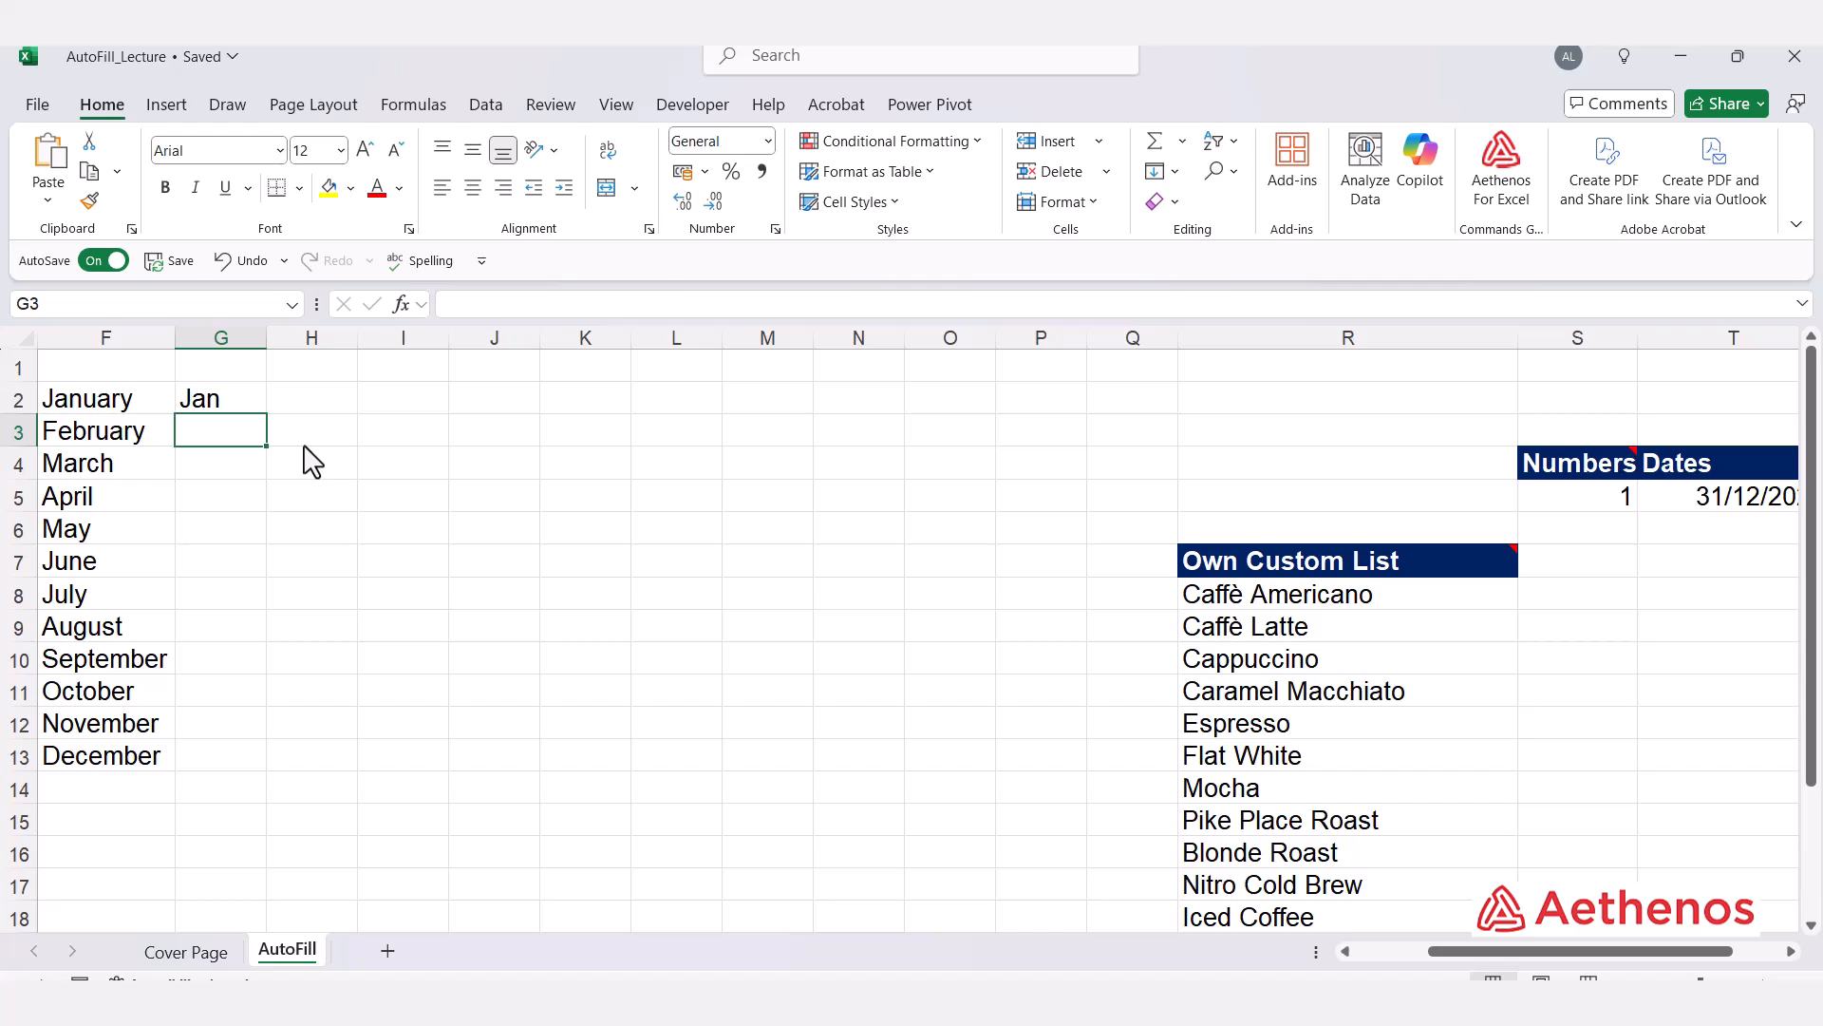
pyautogui.click(246, 397)
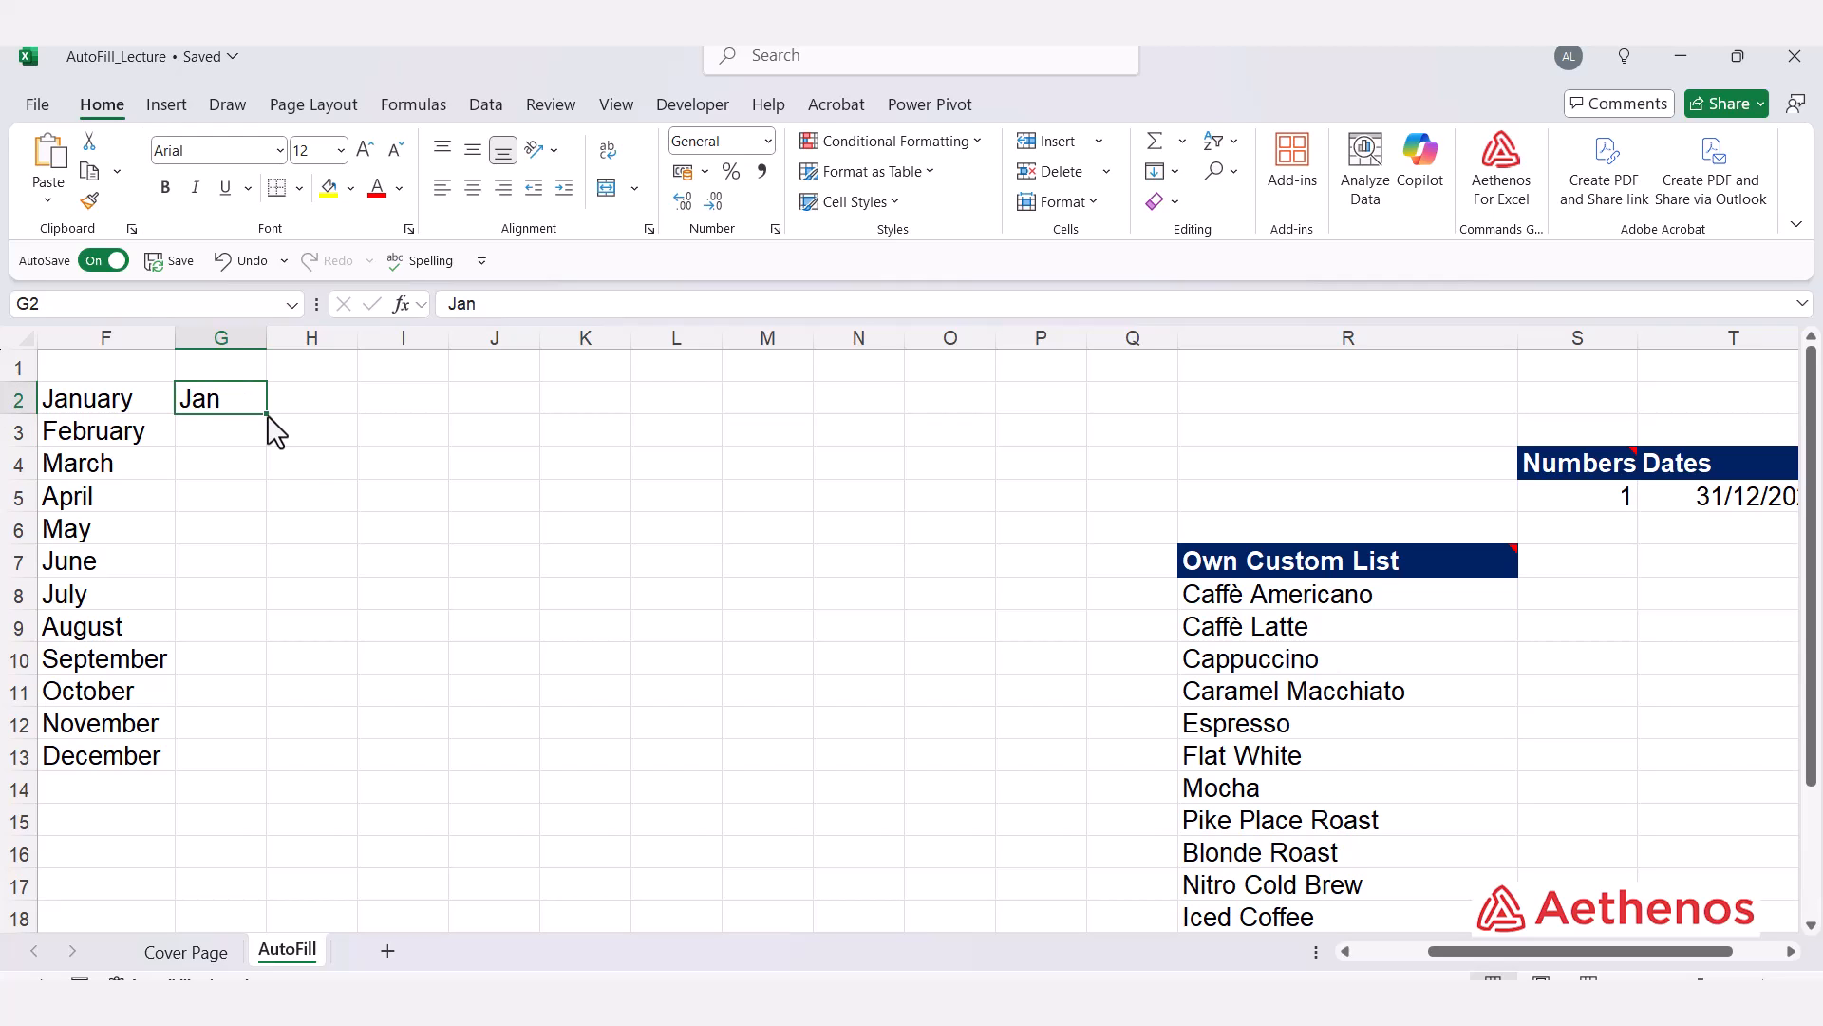
pyautogui.moveTo(266, 414); pyautogui.dragTo(254, 765)
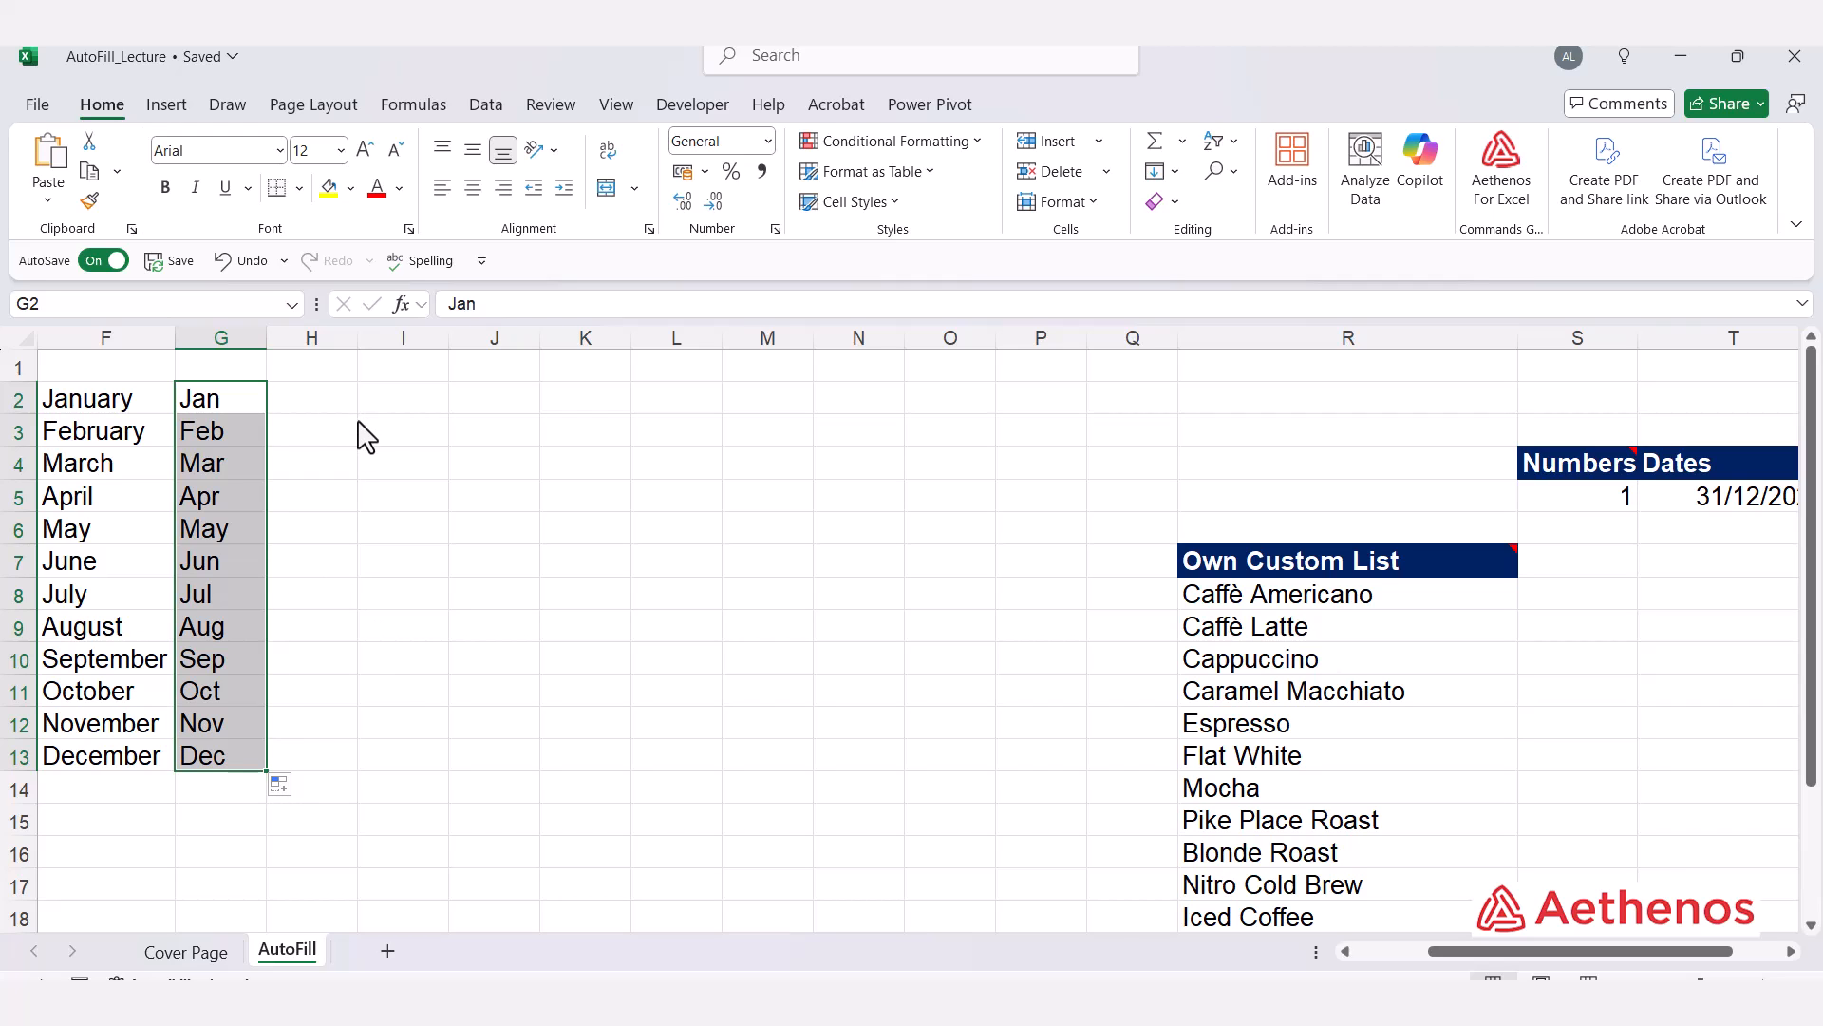
# Step: Enter Monday in I2, AutoFill it down to I8 as the weekdays, and autofit column I's width
pyautogui.click(383, 408)
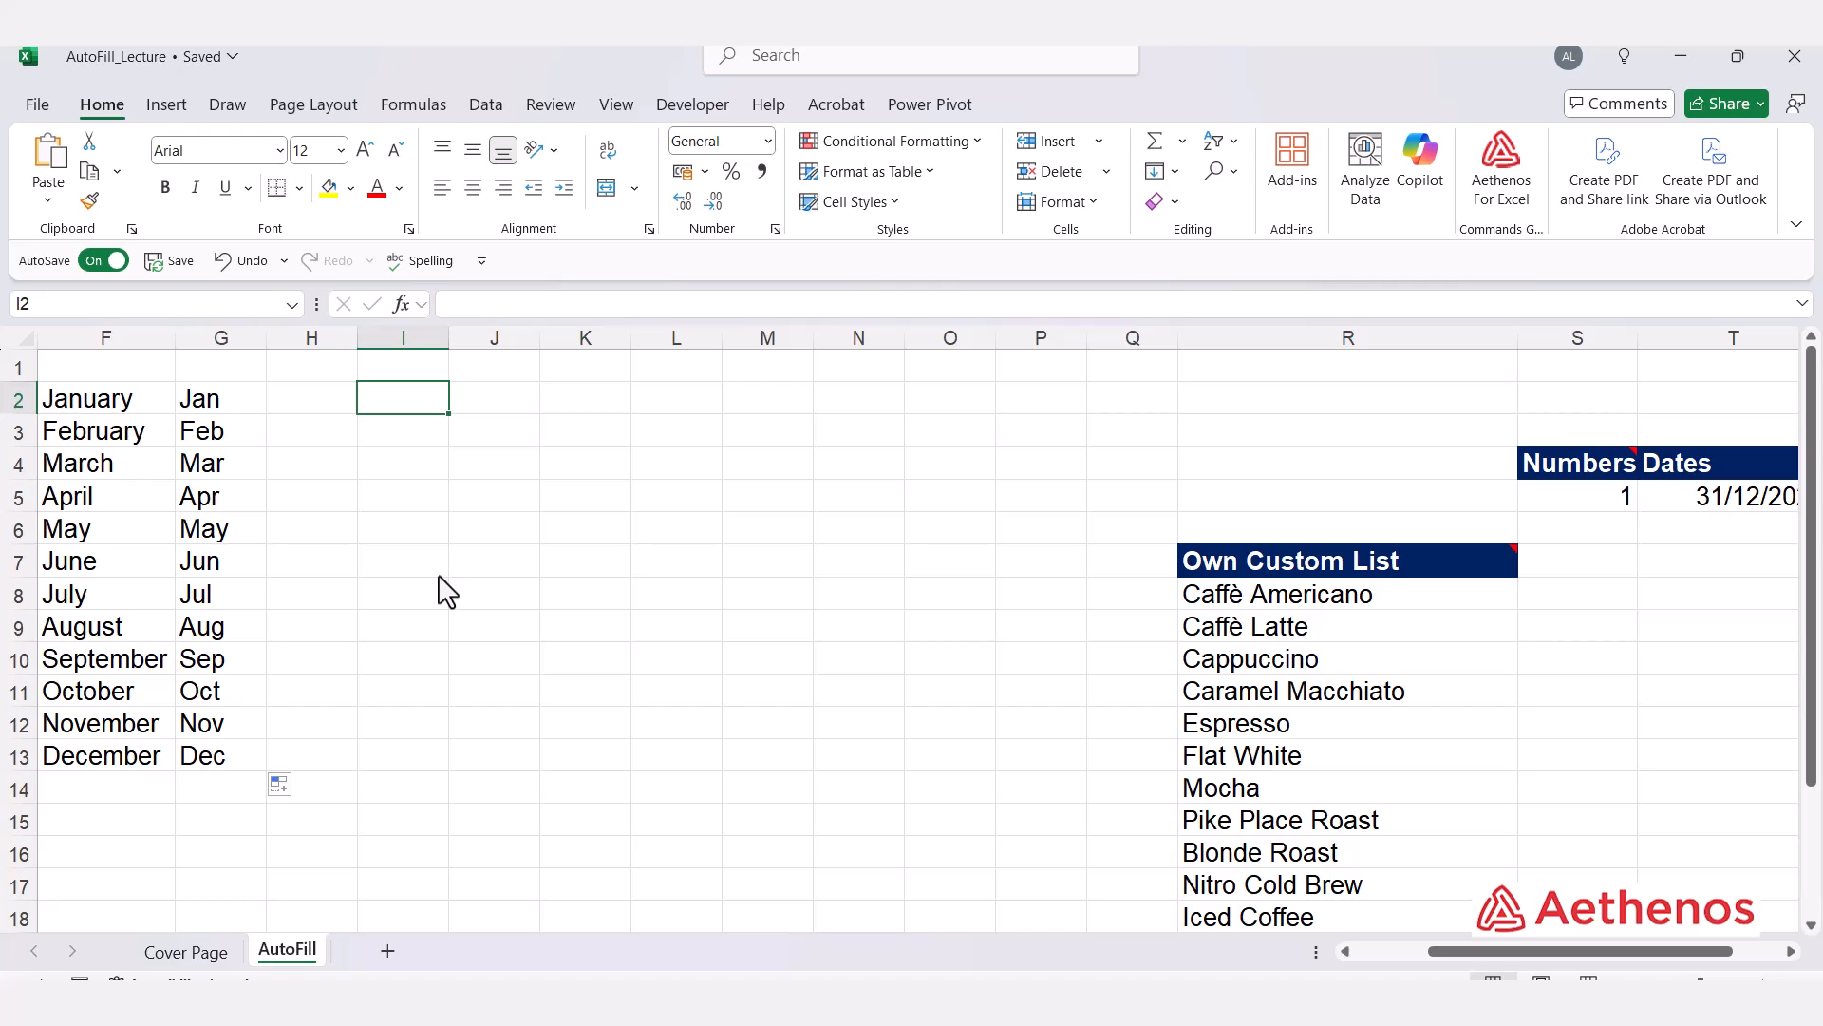
pyautogui.write('Monday')
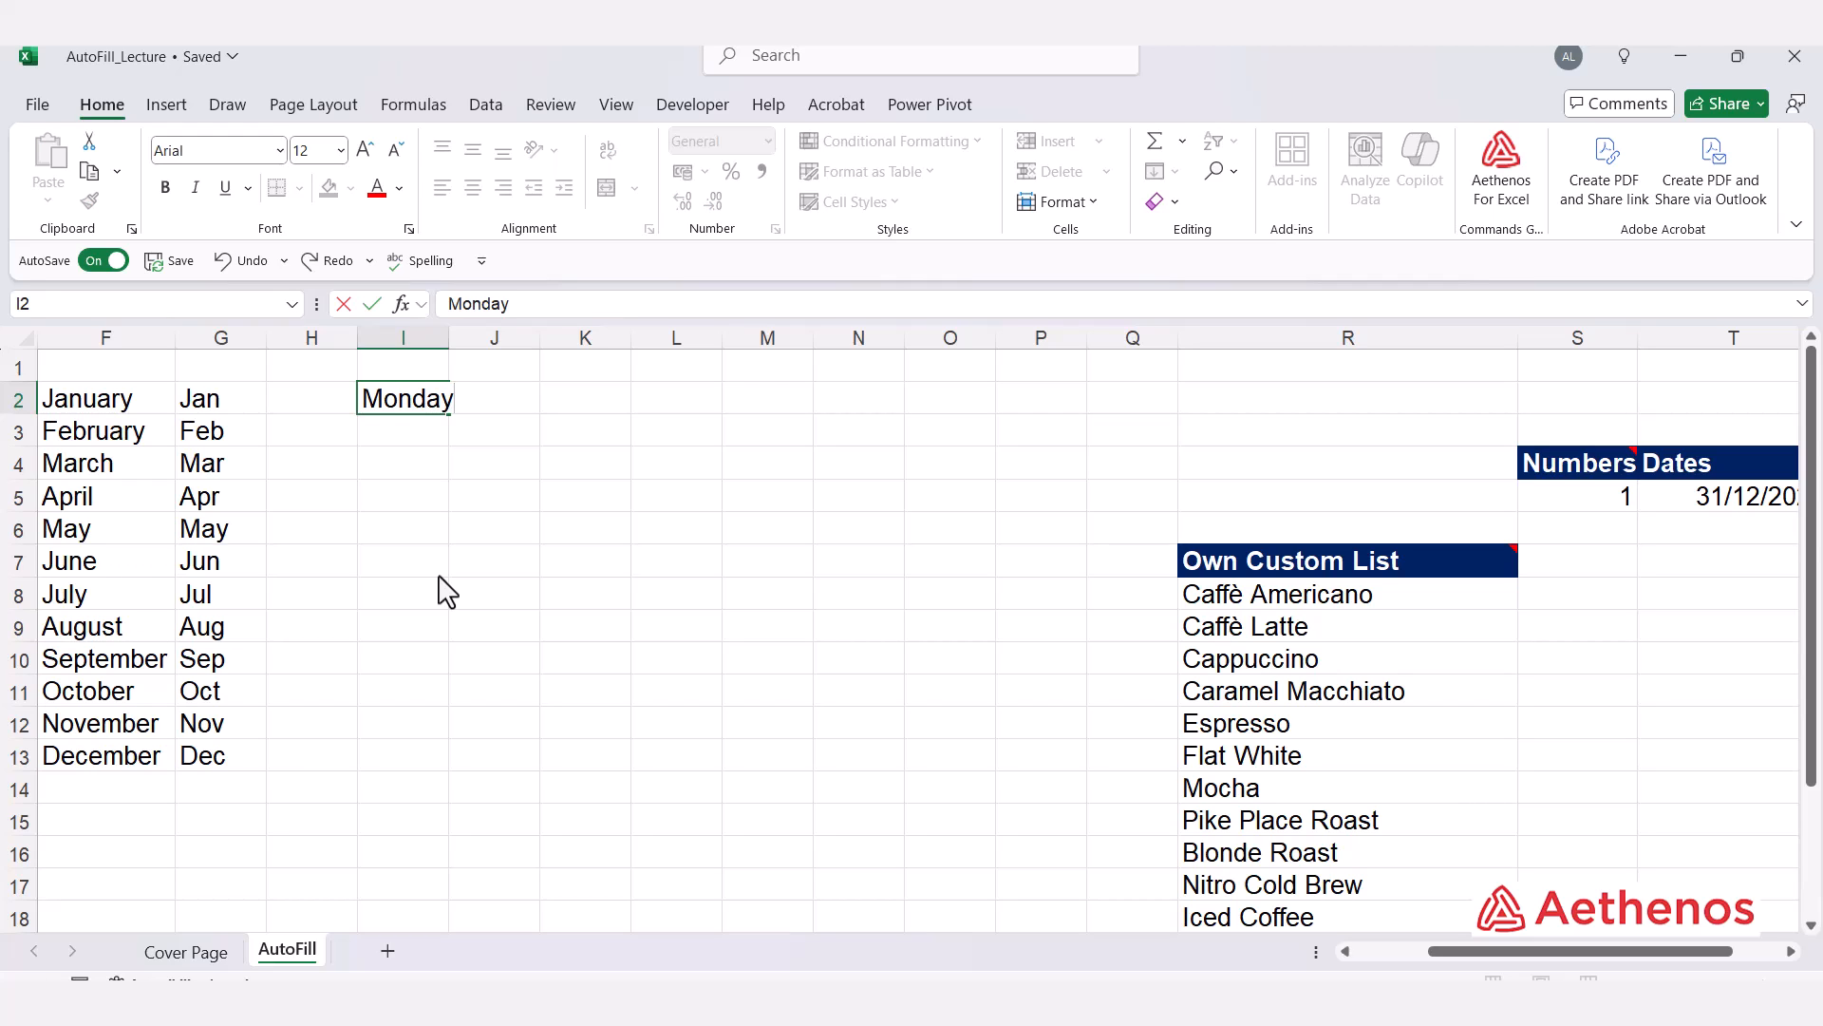
pyautogui.click(440, 574)
pyautogui.click(437, 406)
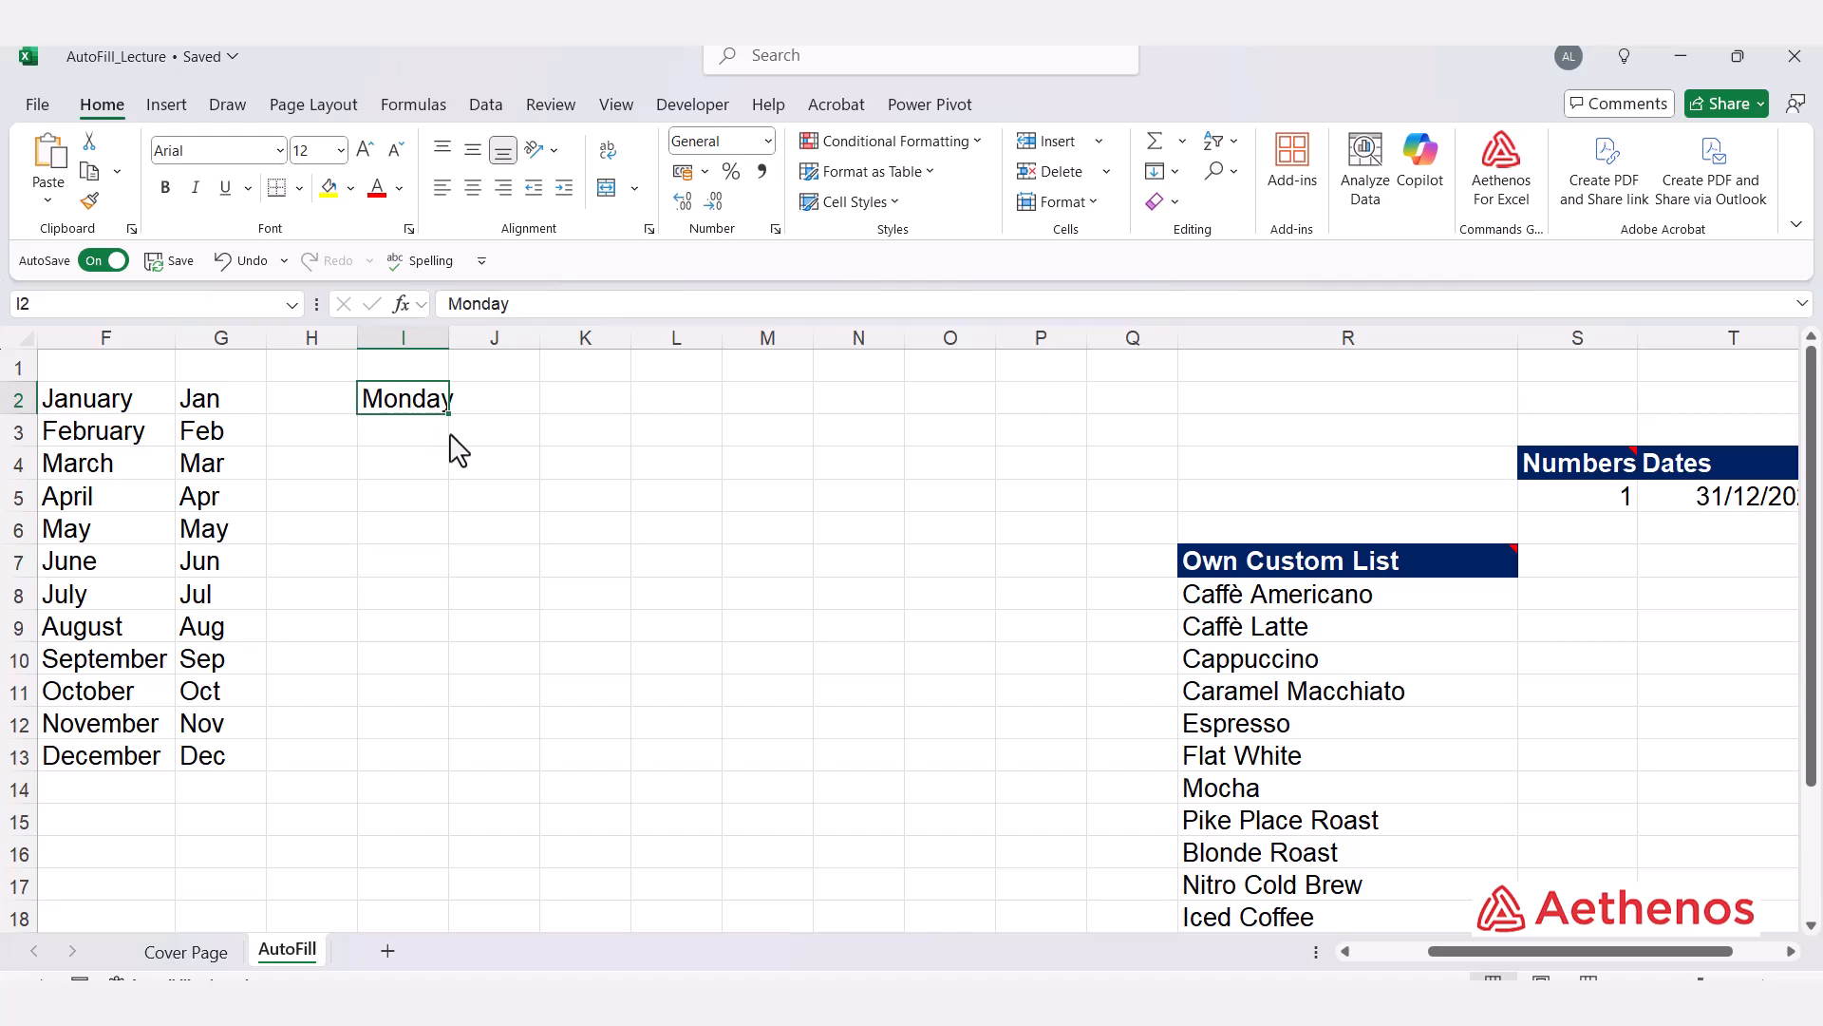
pyautogui.moveTo(447, 415); pyautogui.dragTo(454, 630)
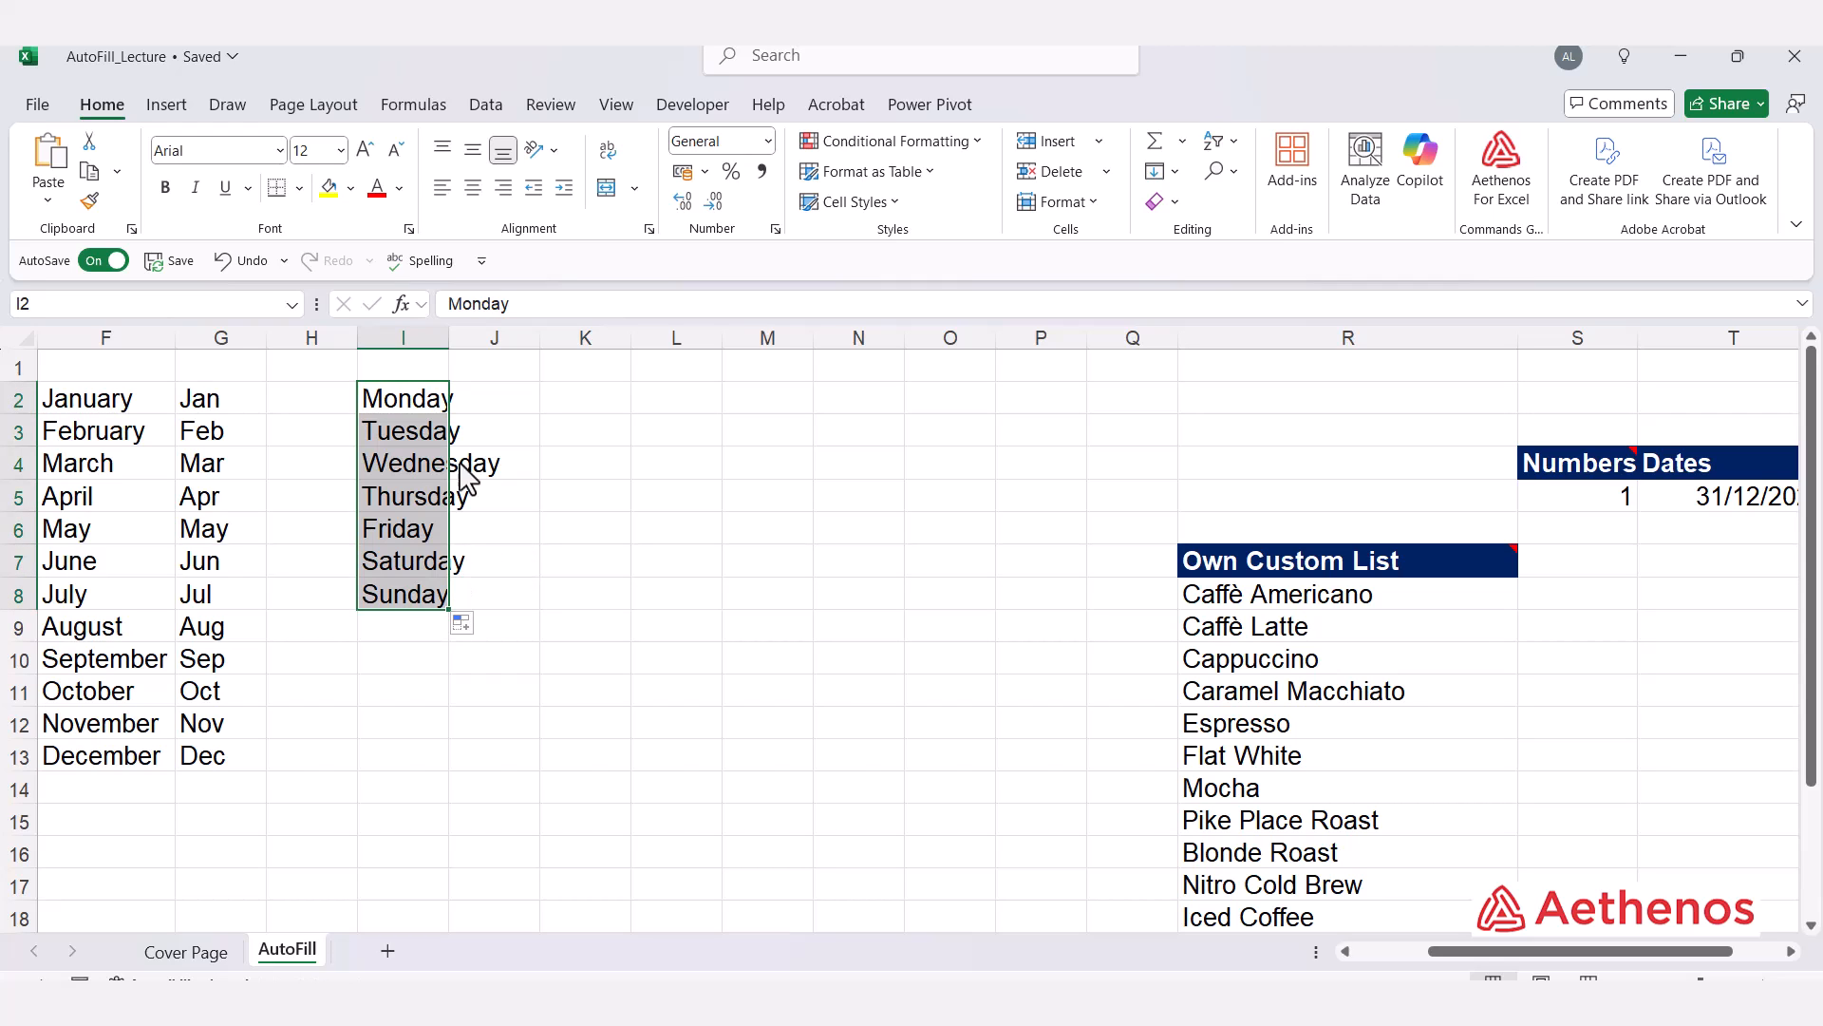
pyautogui.doubleClick(450, 339)
# Step: Enter Mon in J2 and AutoFill it down to J8 as abbreviated weekday names
pyautogui.click(541, 408)
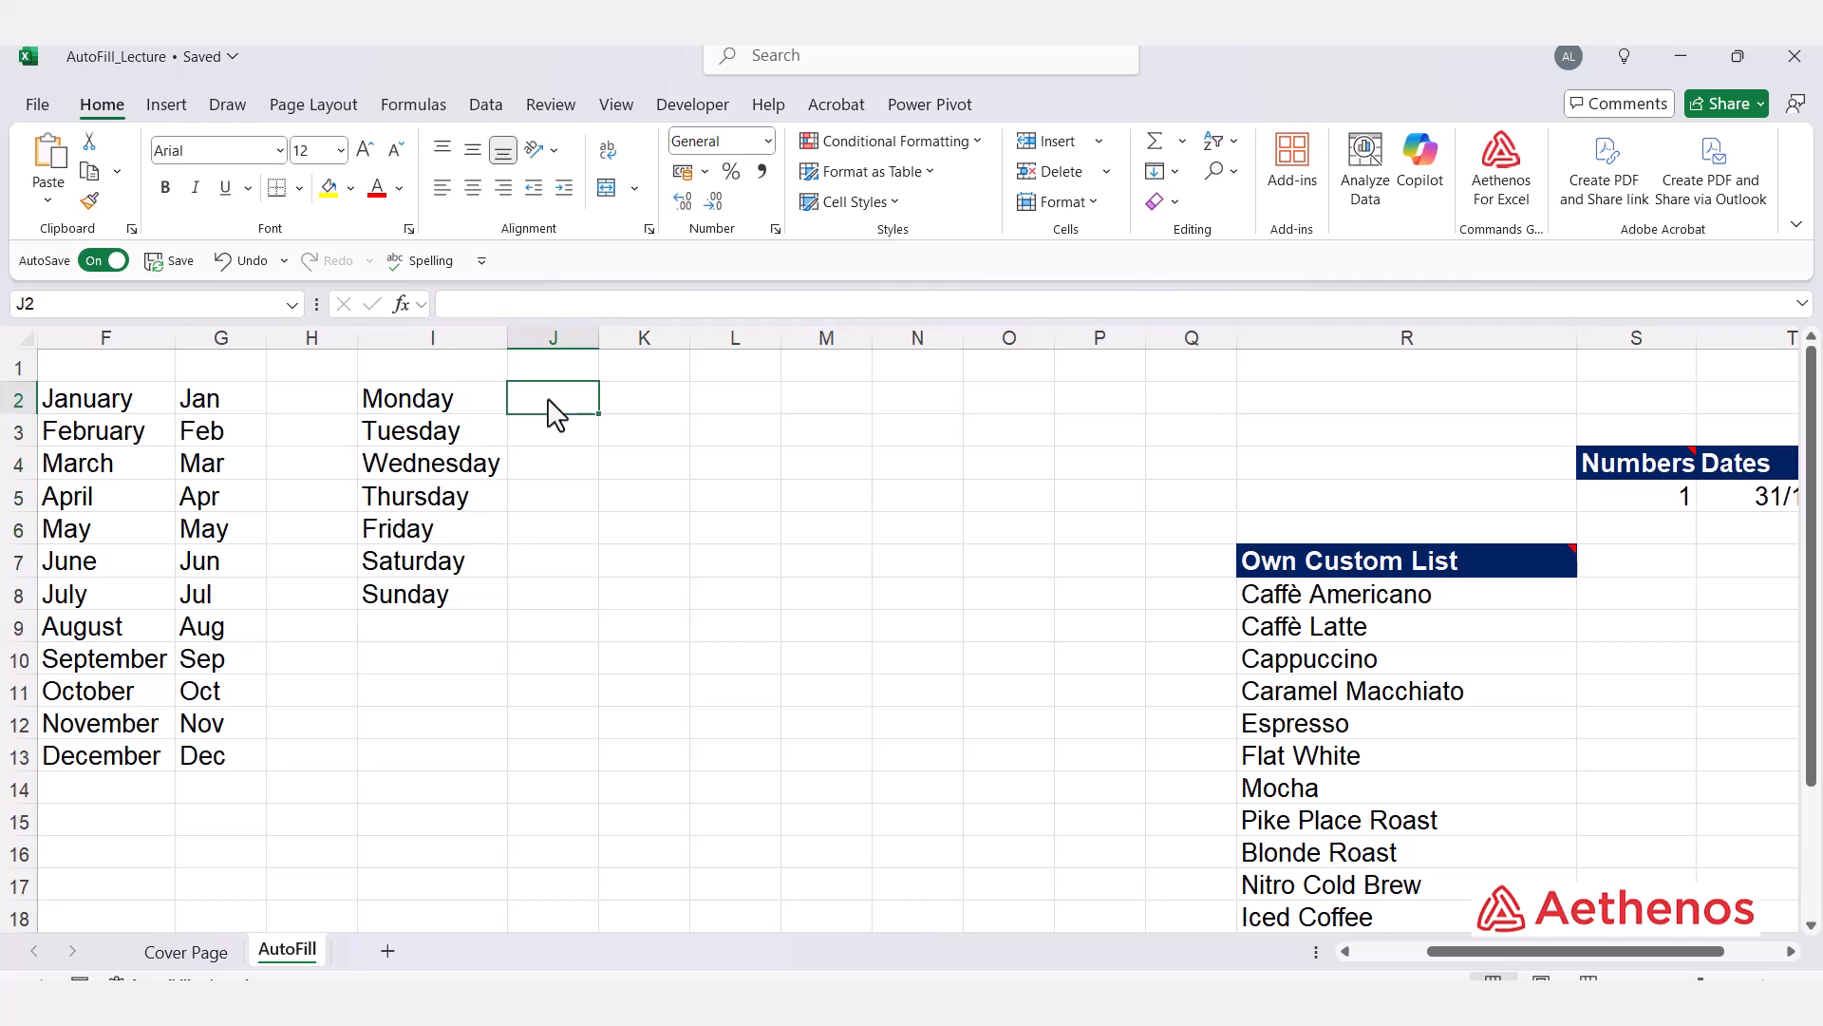
pyautogui.write('Mon')
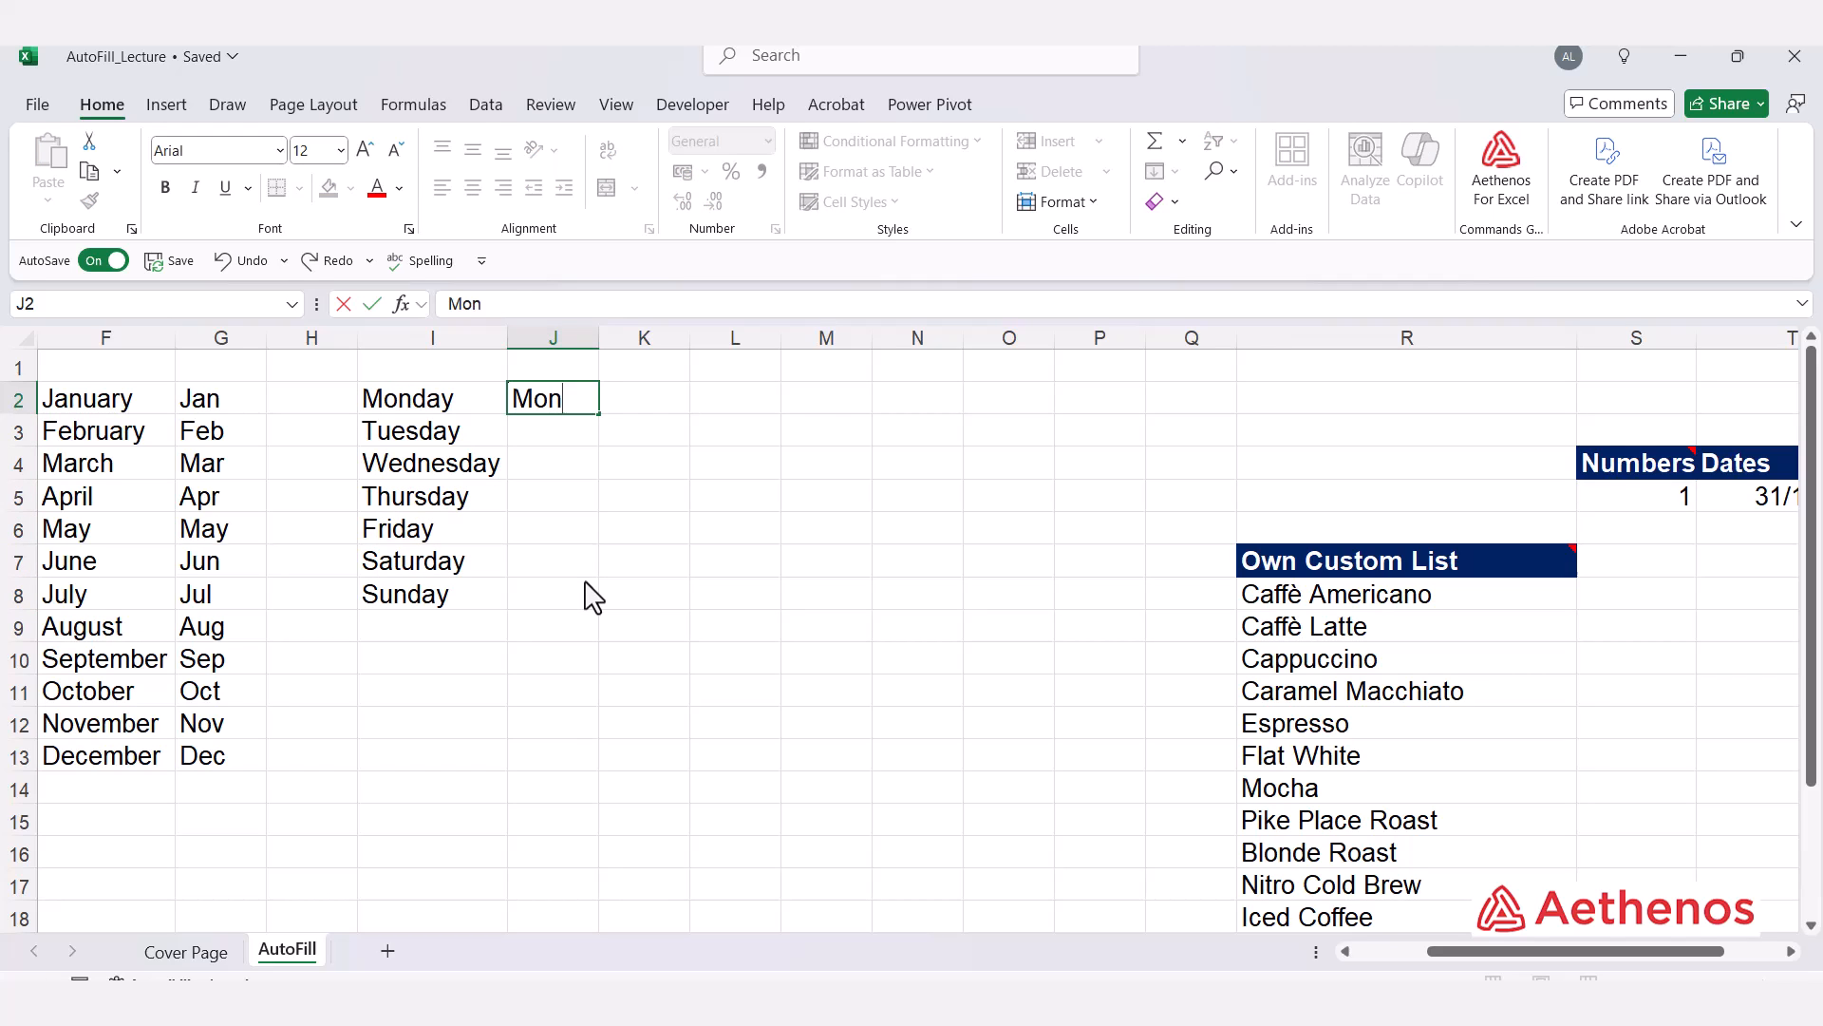
pyautogui.press('Return')
pyautogui.click(546, 397)
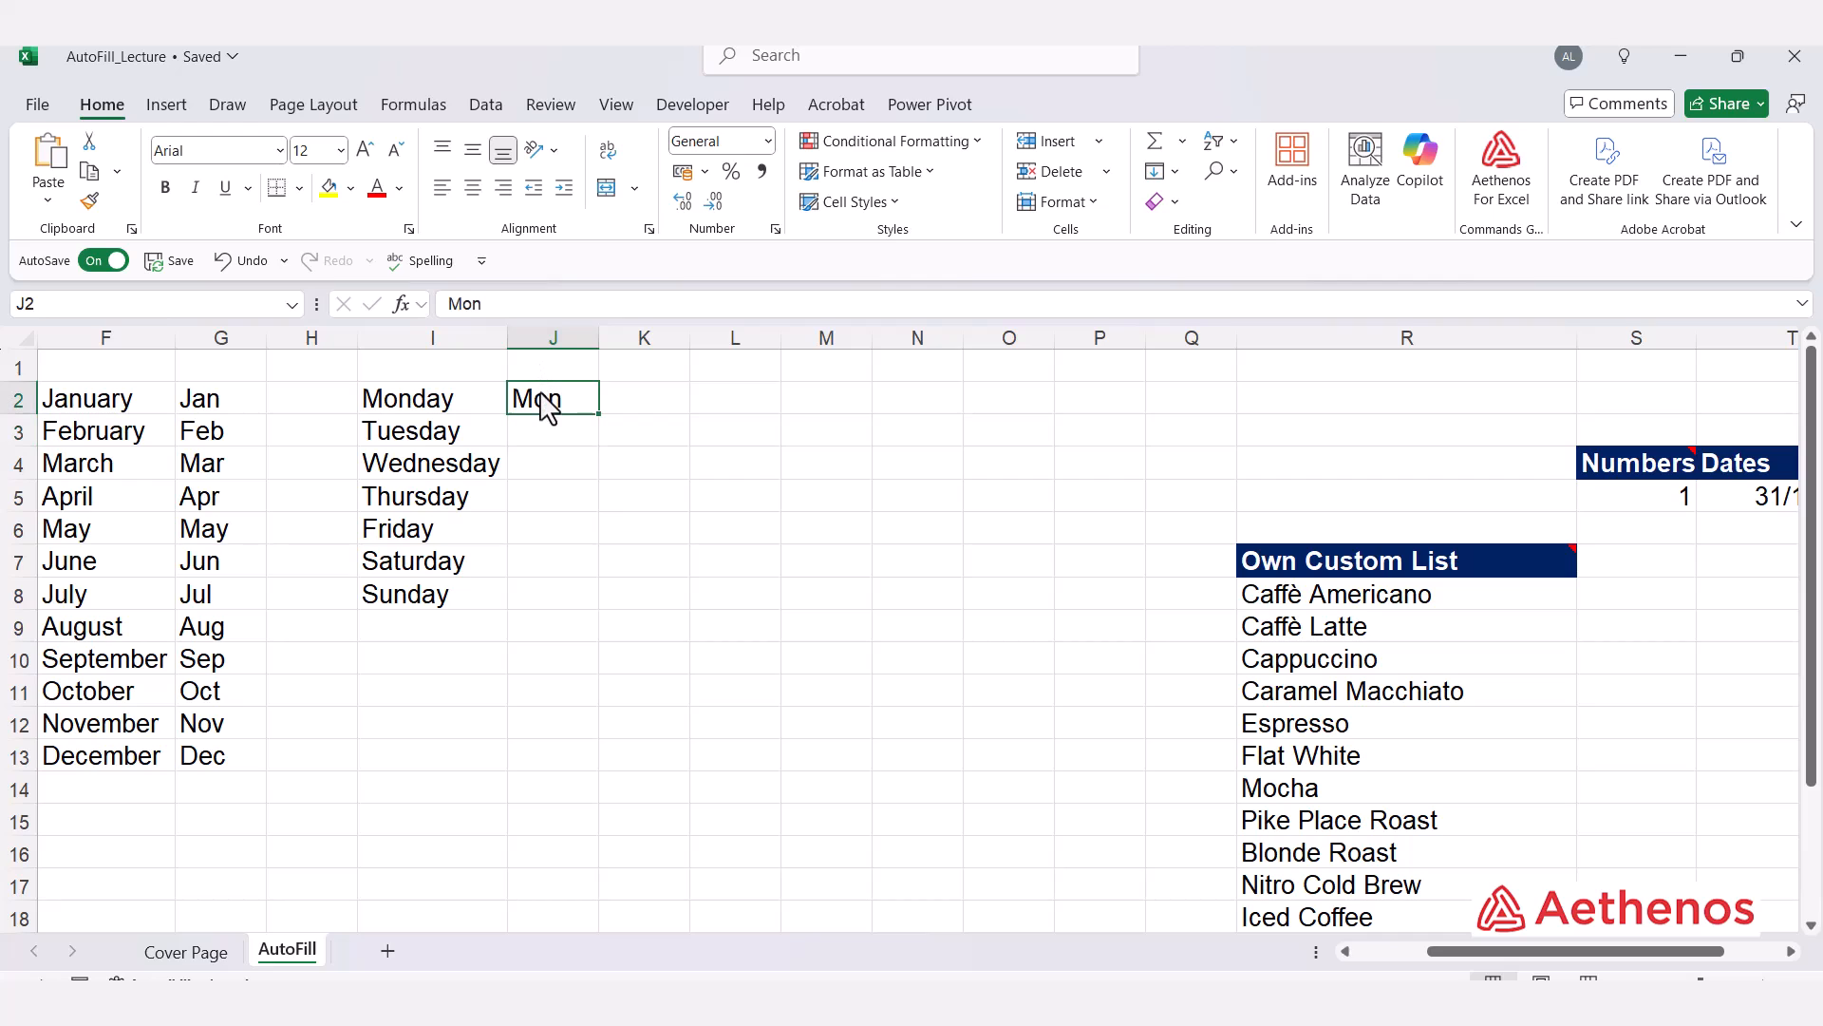
pyautogui.moveTo(598, 415); pyautogui.dragTo(598, 618)
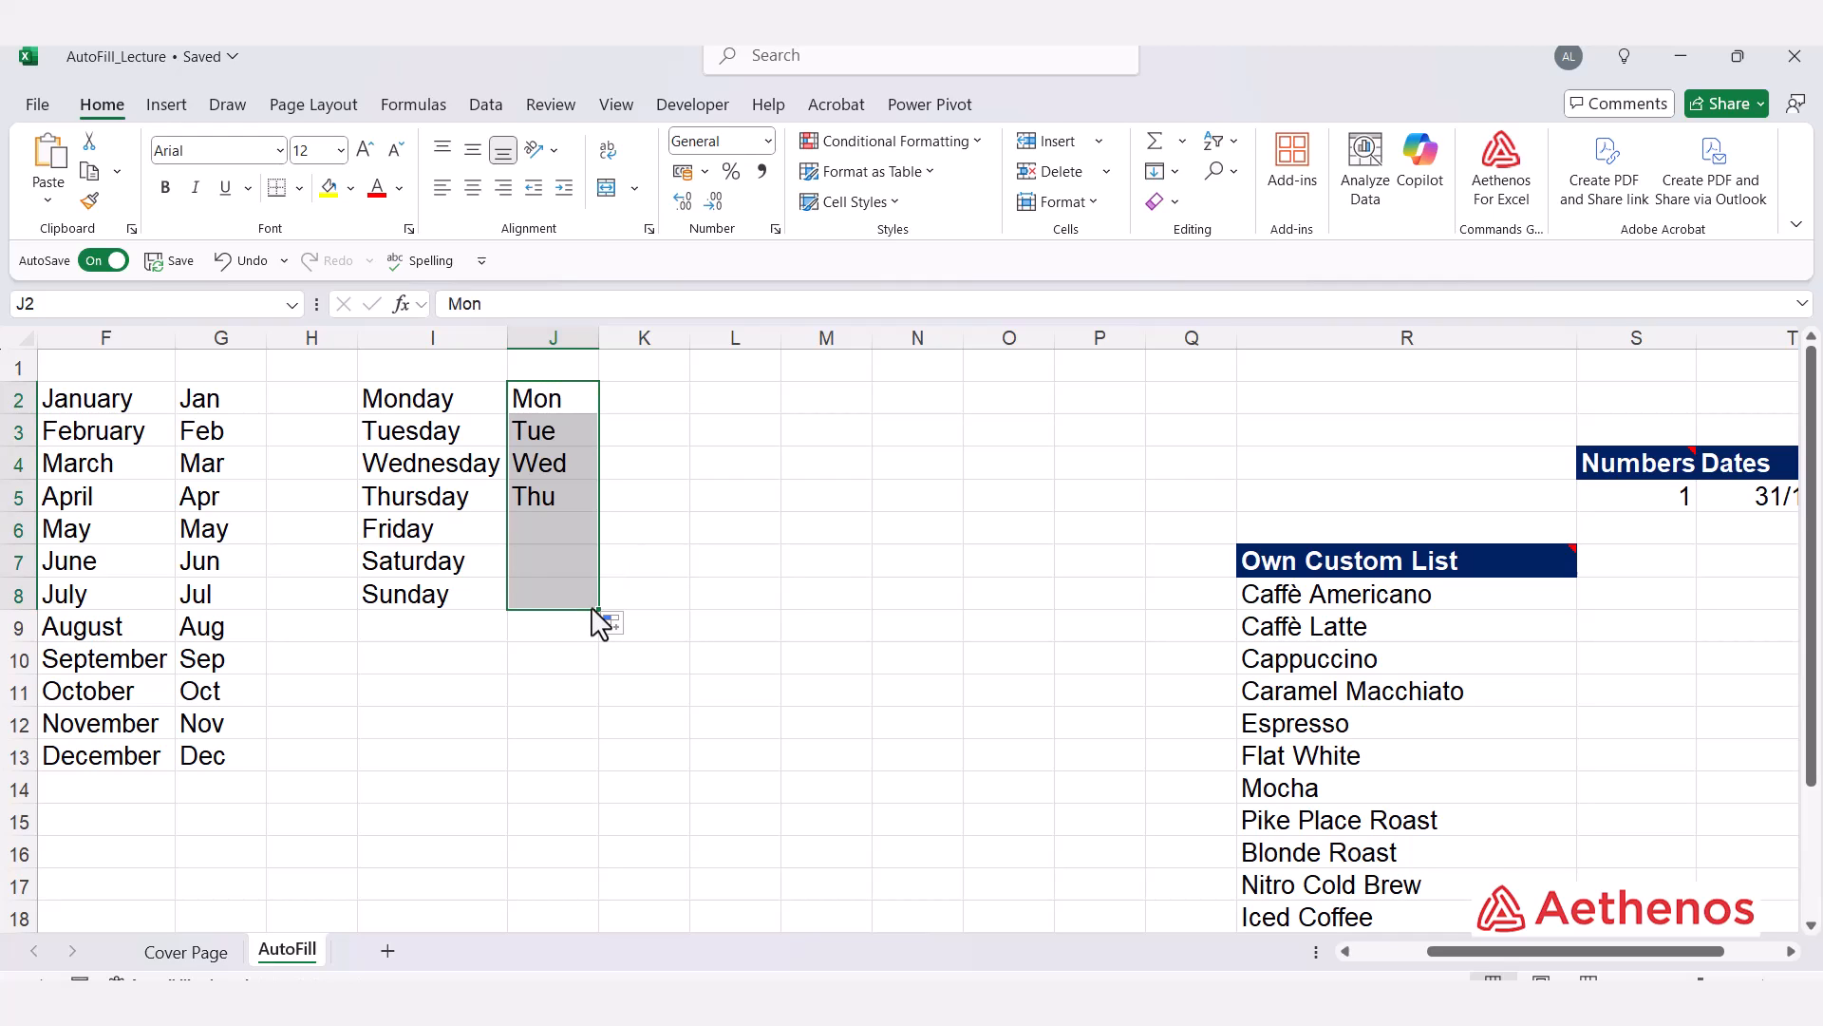
pyautogui.click(769, 534)
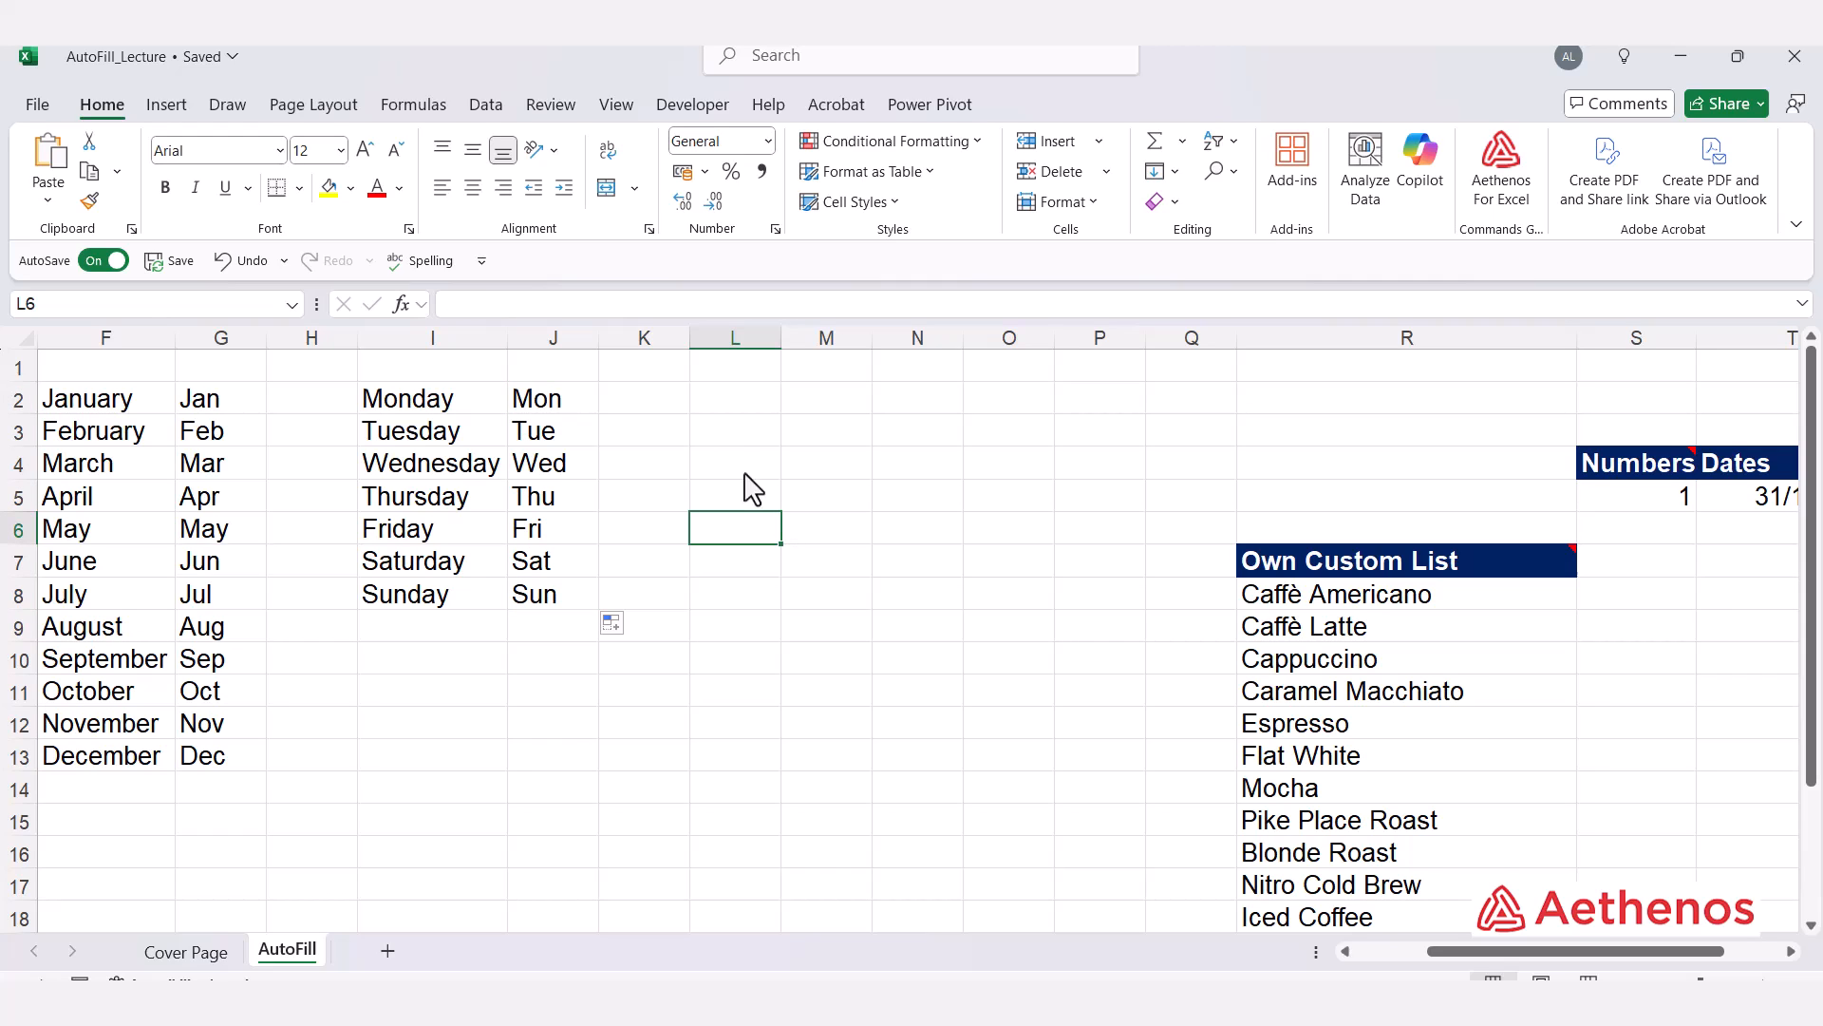
# Step: Enter 1 in L2 and AutoFill it down to L9 as copies of the same number
pyautogui.click(729, 407)
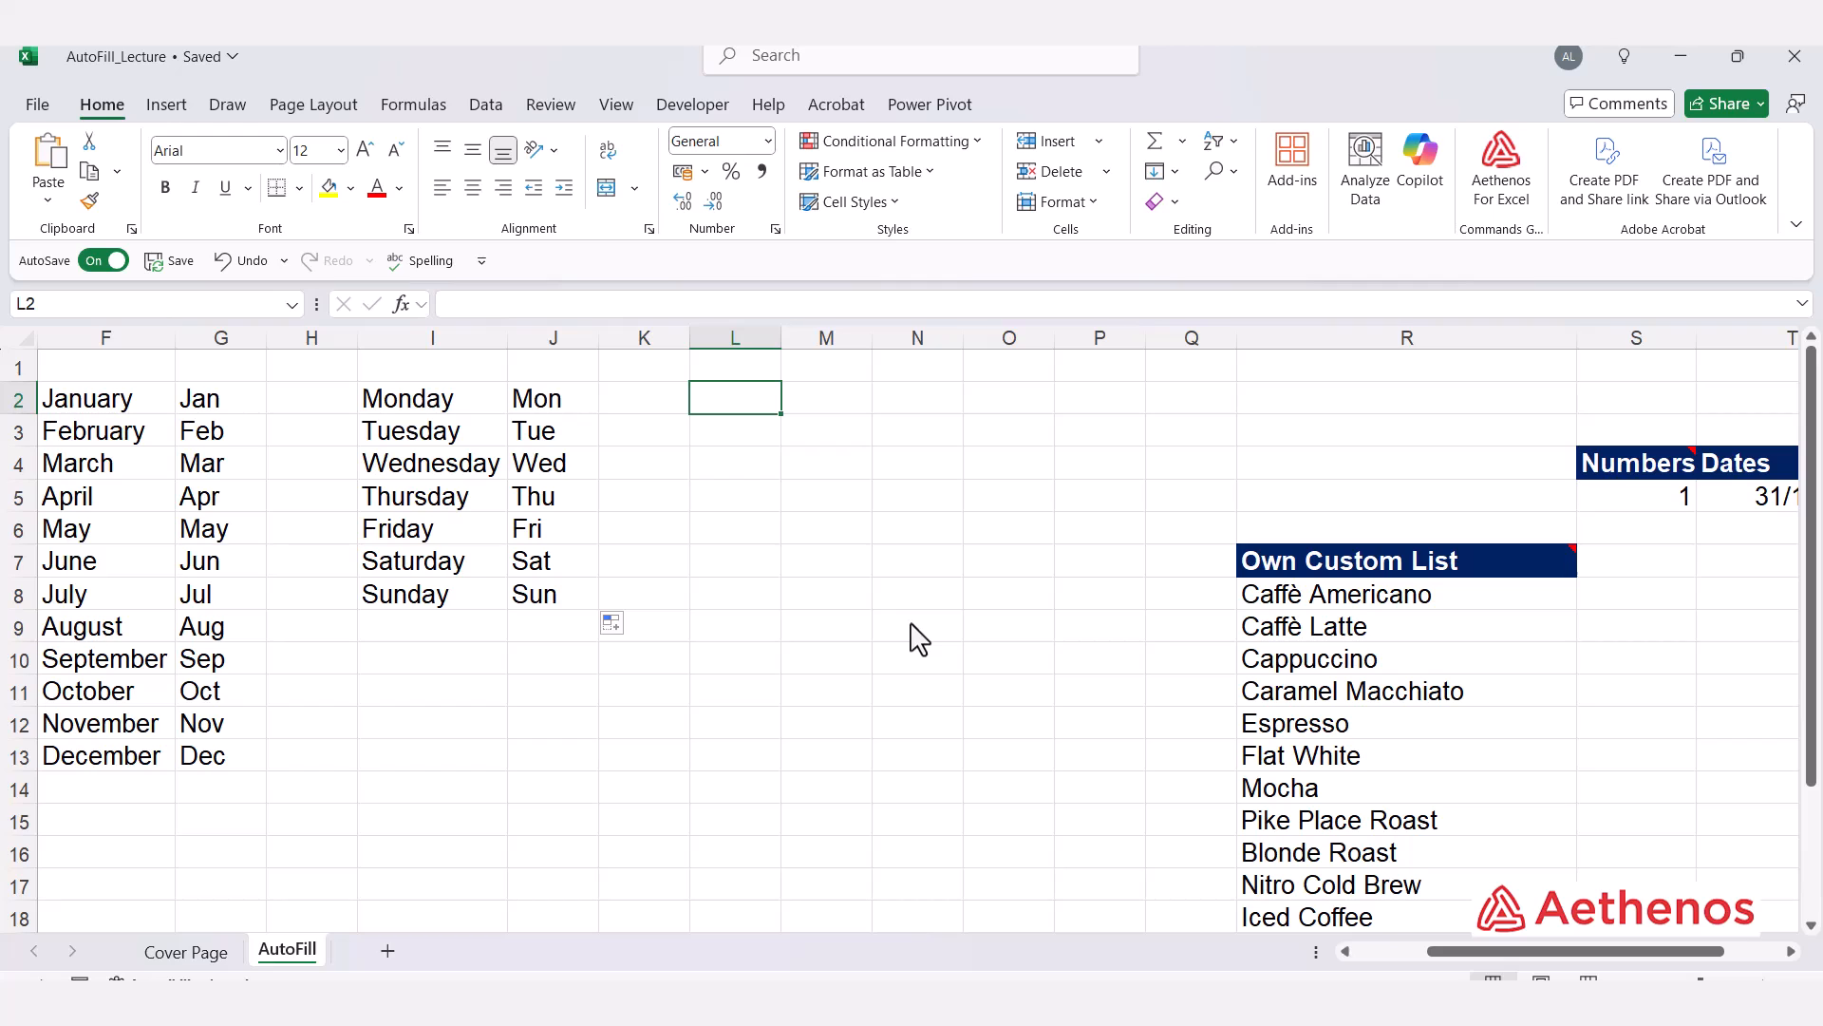
pyautogui.write('1')
pyautogui.press('Return')
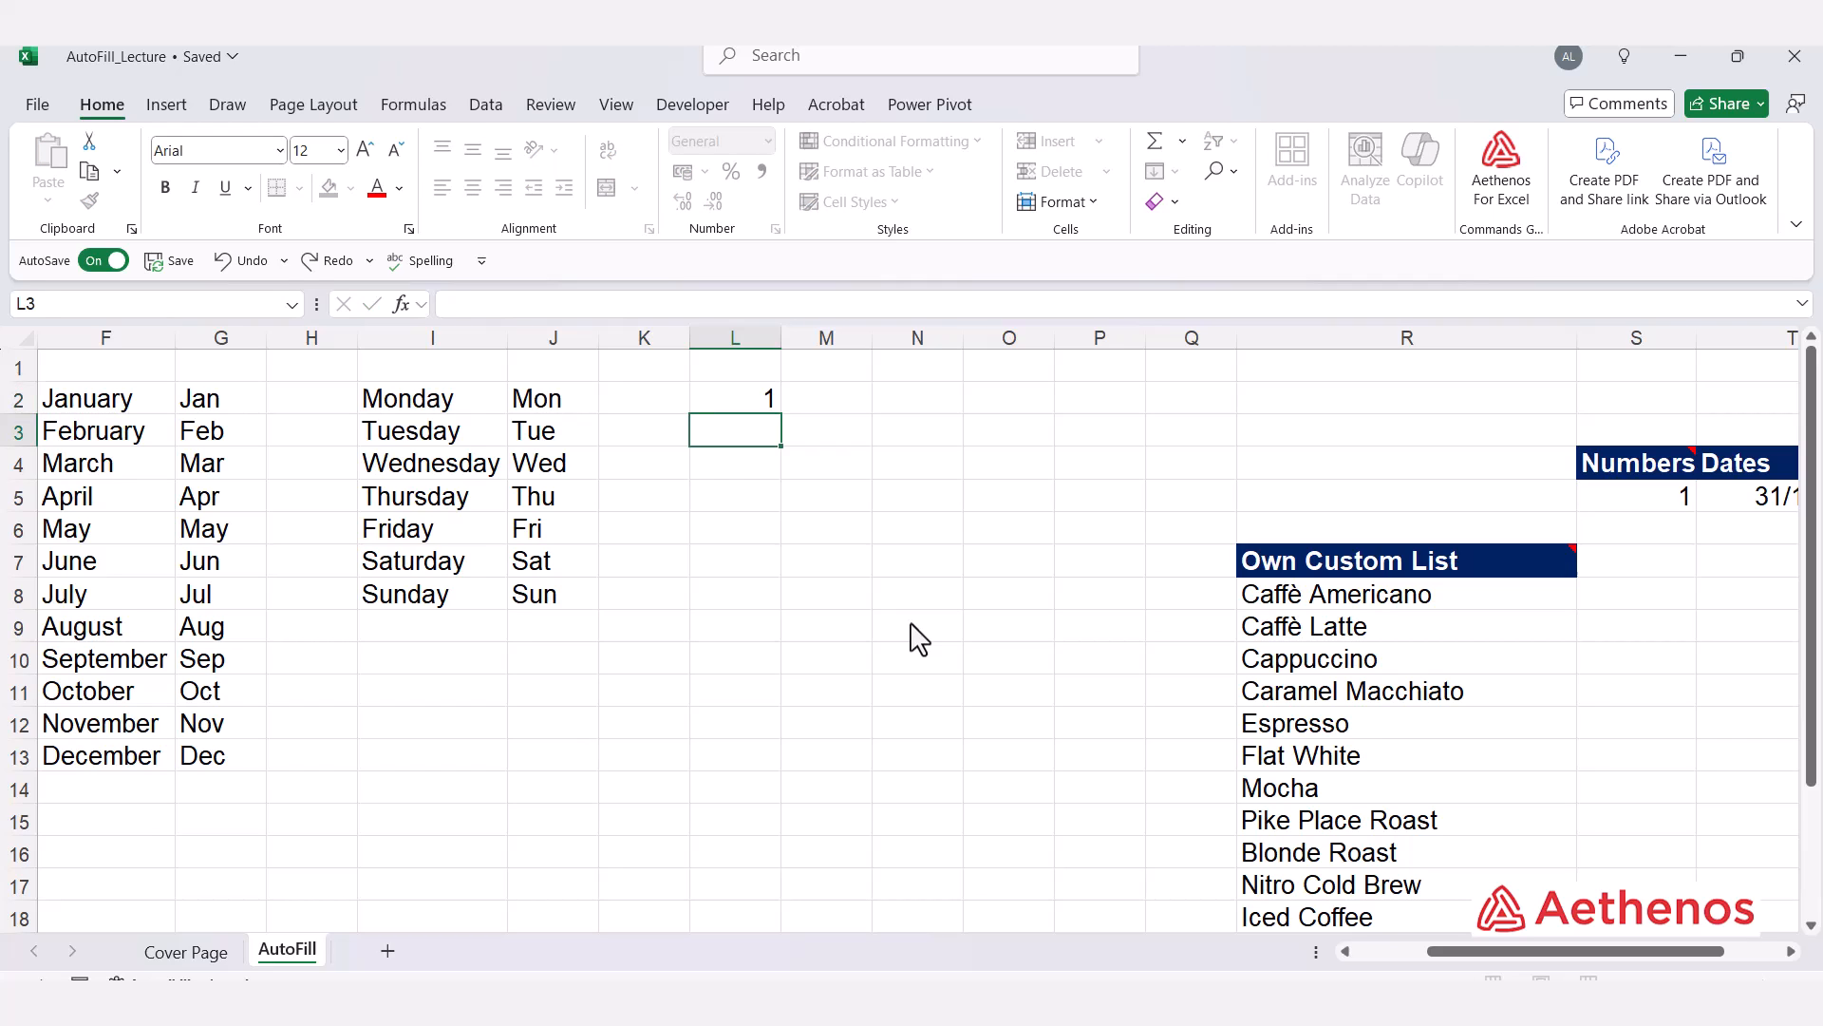
pyautogui.press('Up')
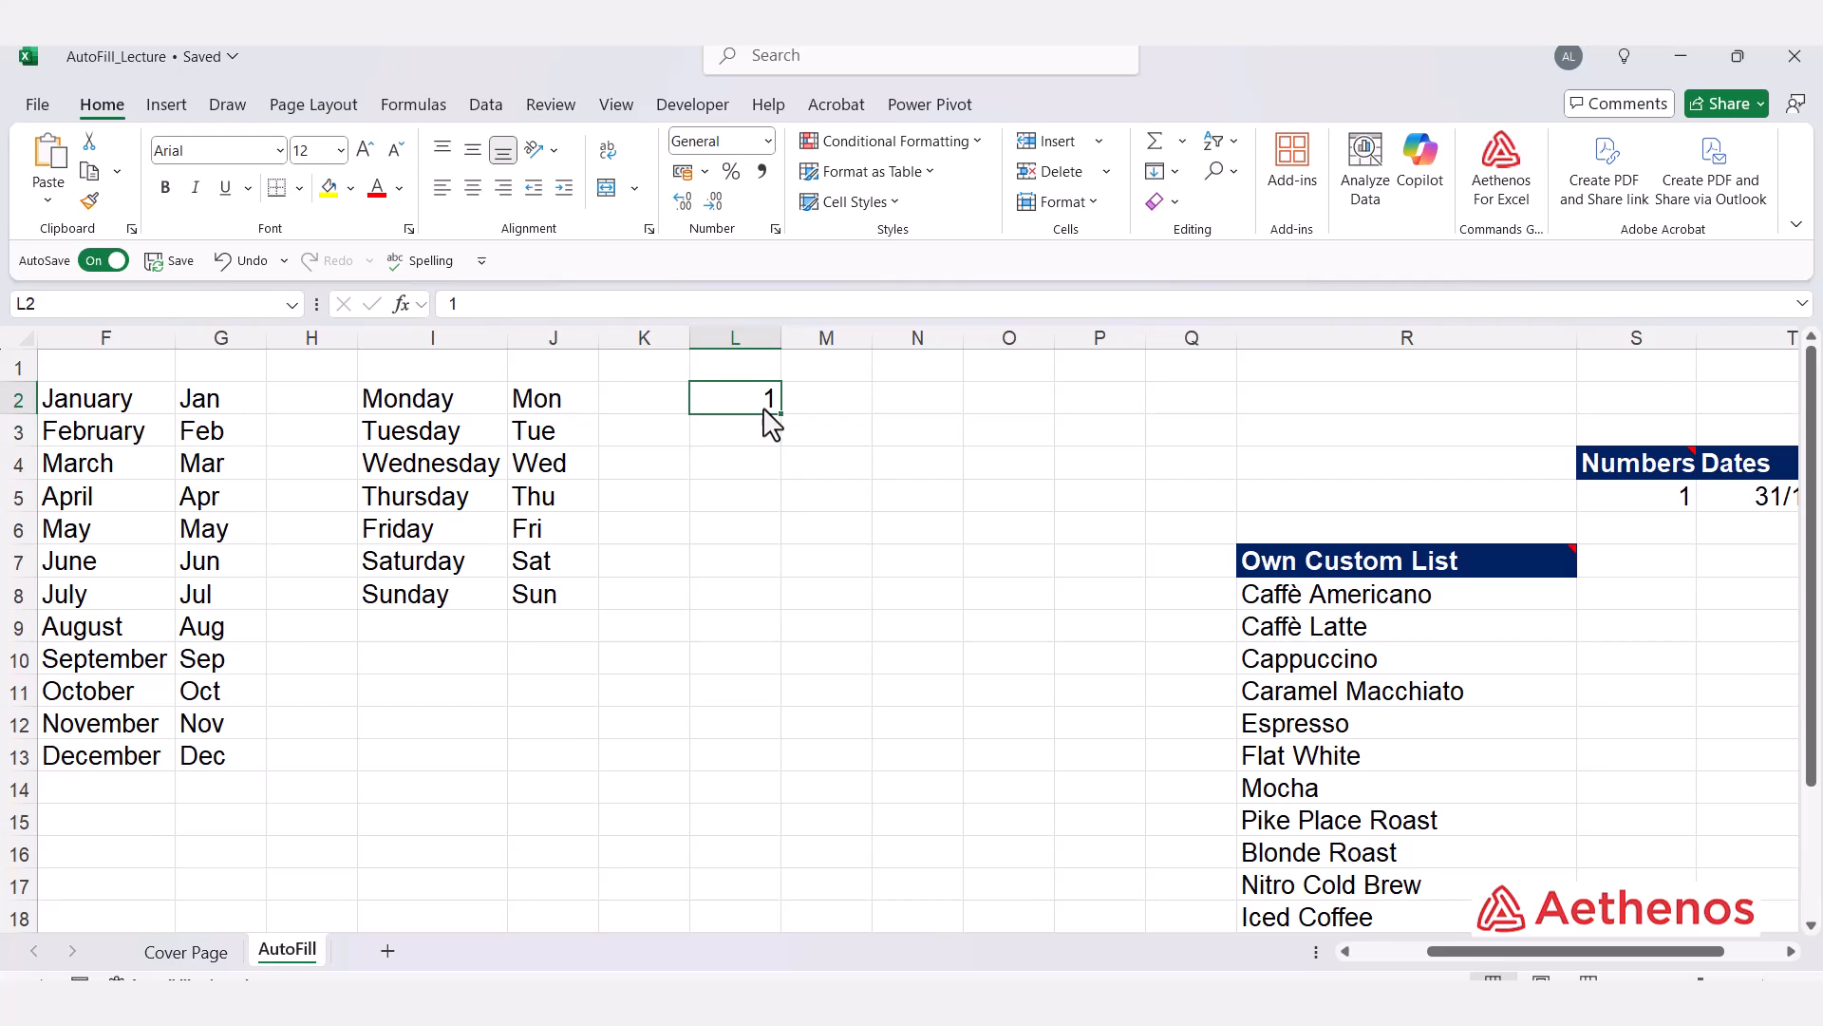
pyautogui.moveTo(780, 414); pyautogui.dragTo(774, 642)
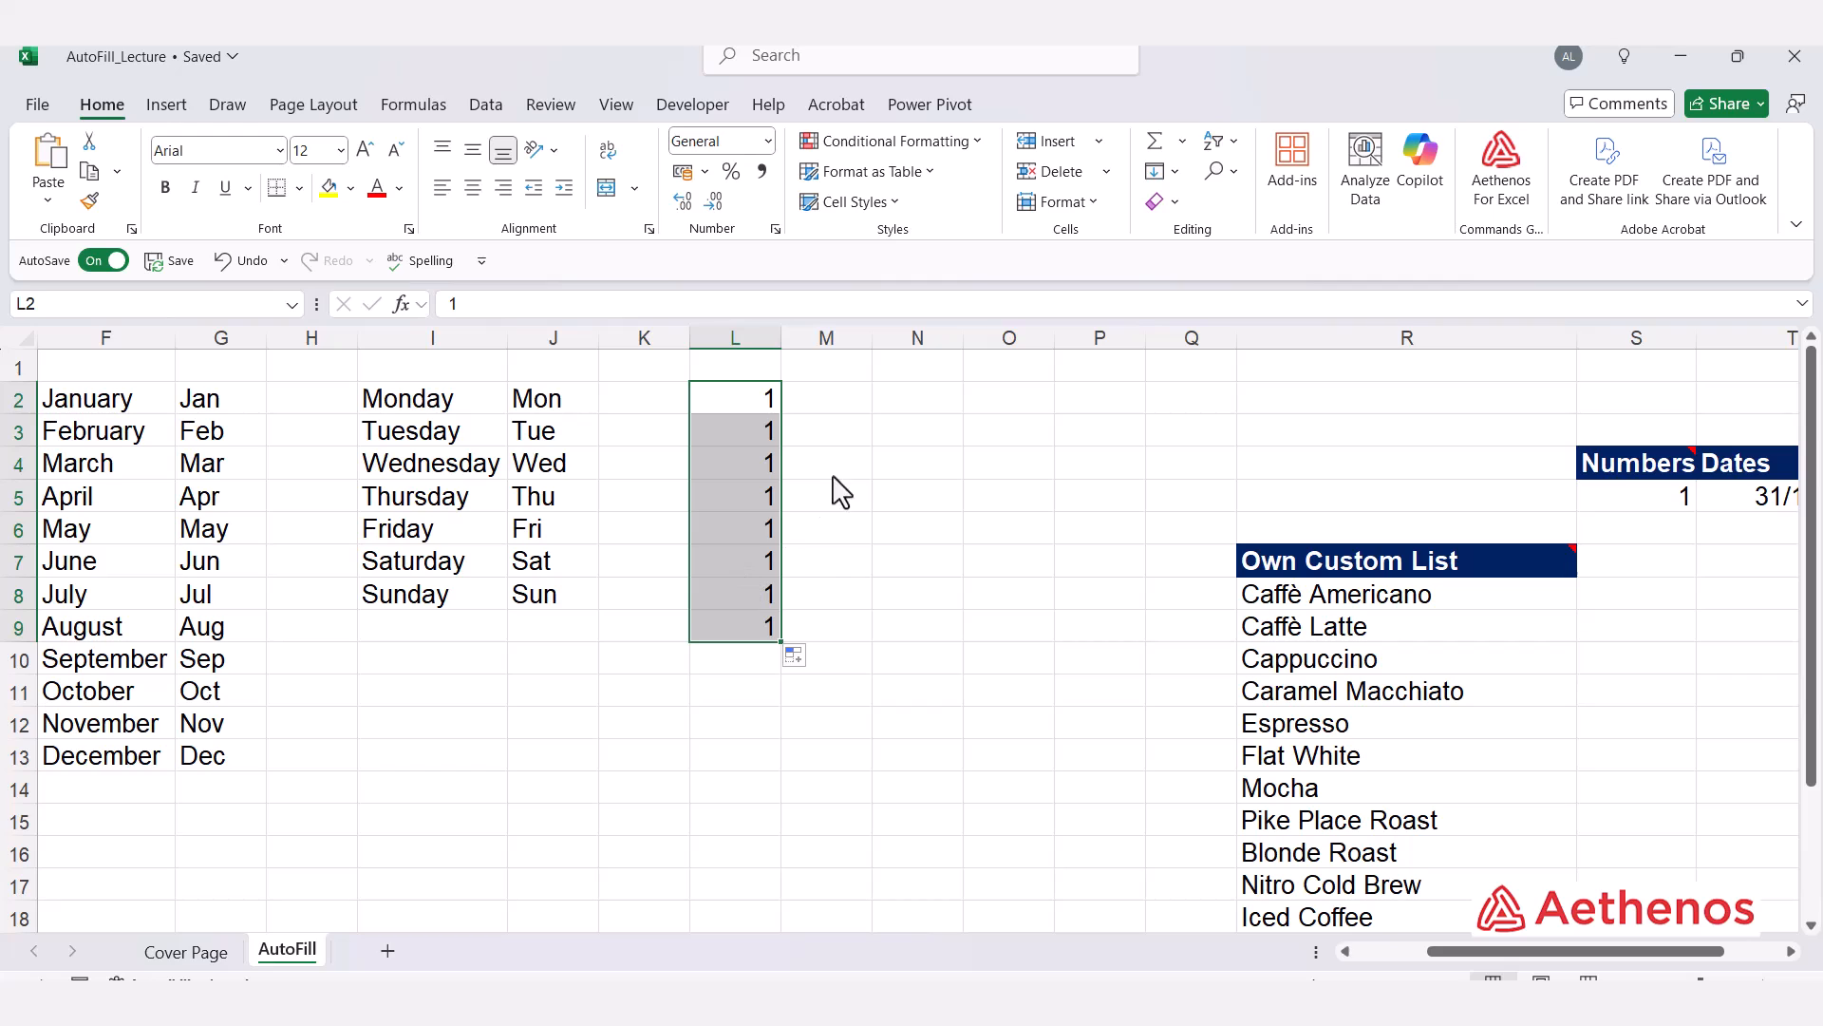
# Step: Enter 1 in M2 and AutoFill it down to M11 as a series counting up by one
pyautogui.click(828, 403)
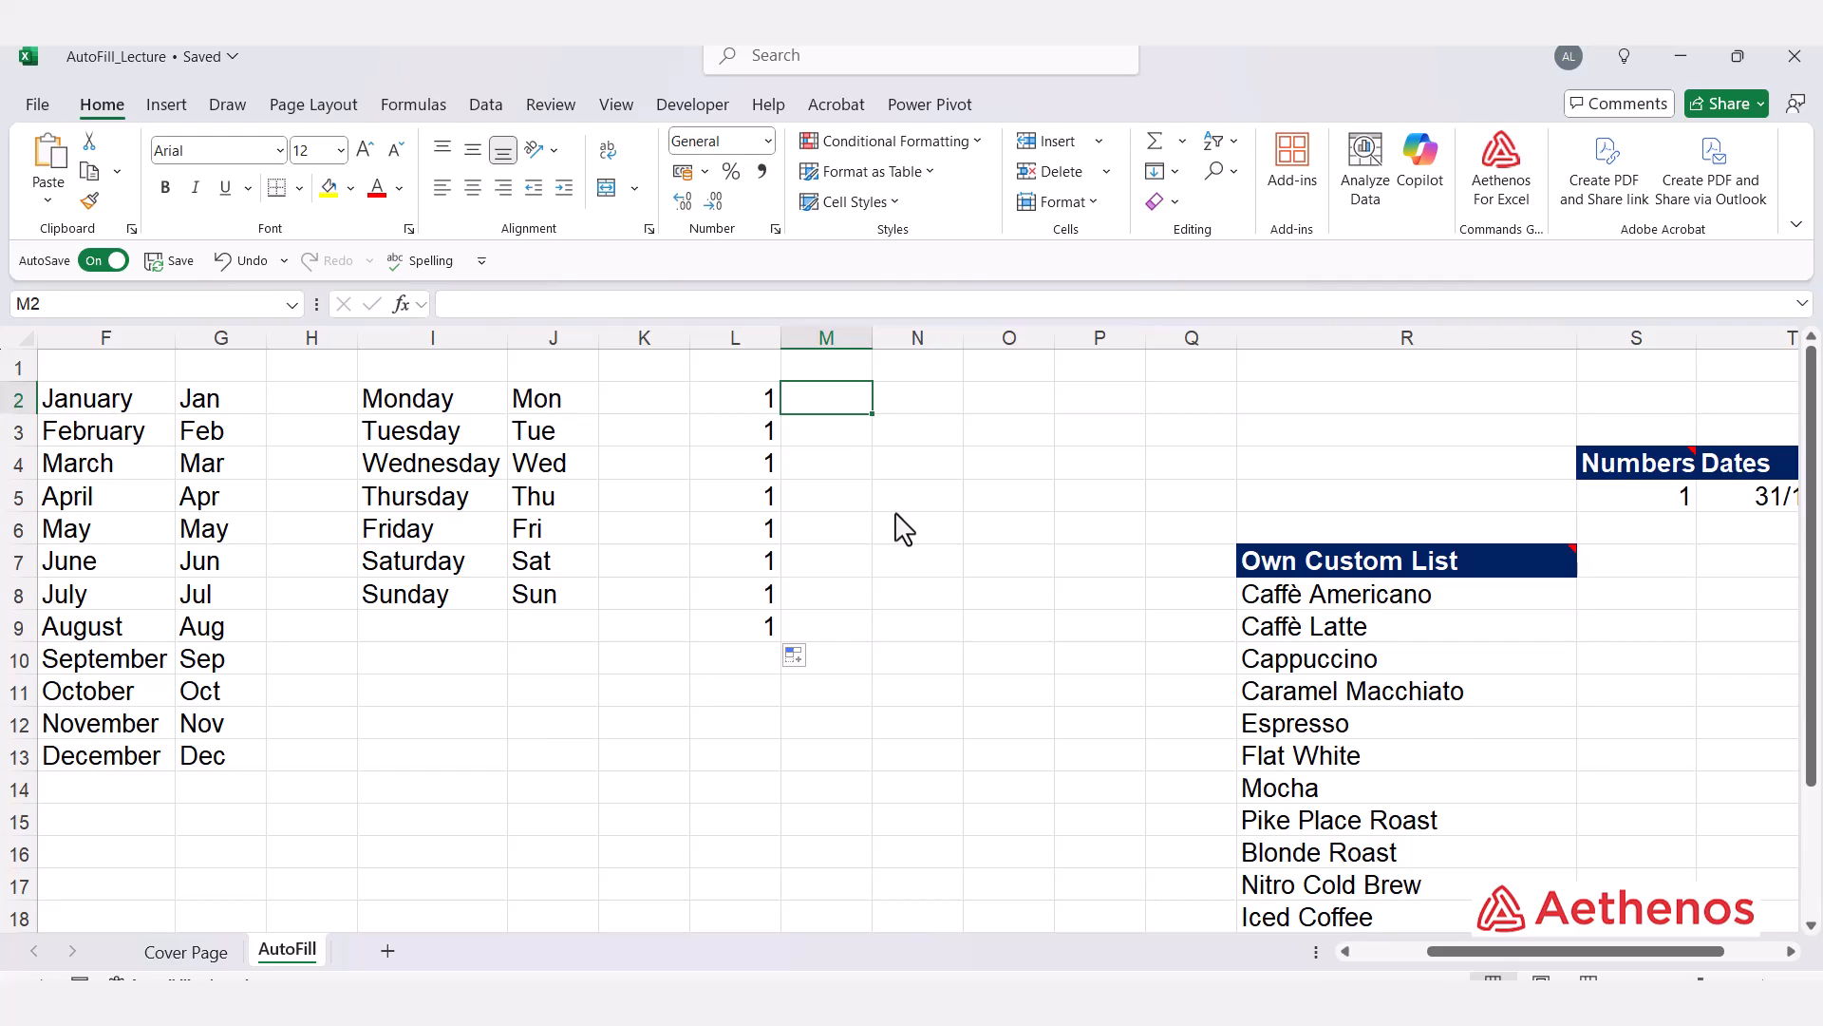
pyautogui.write('1')
pyautogui.press('Return')
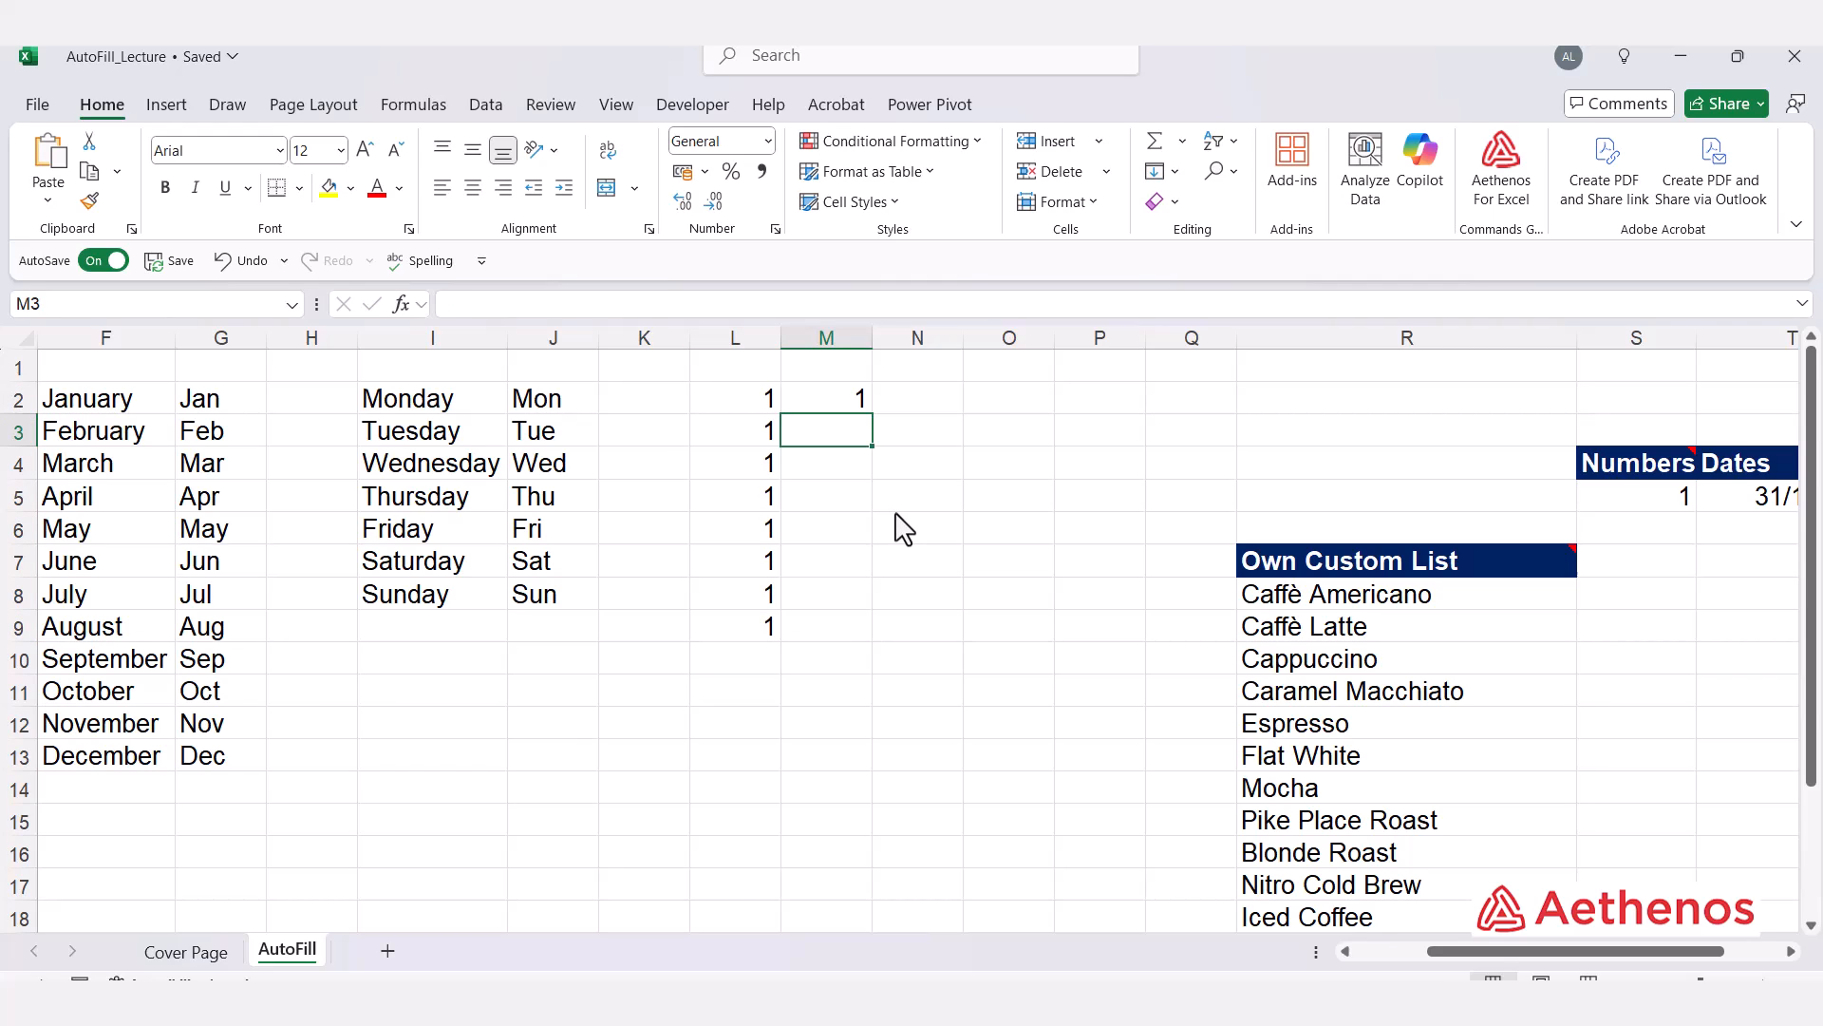
pyautogui.click(855, 403)
pyautogui.moveTo(871, 415); pyautogui.dragTo(855, 721)
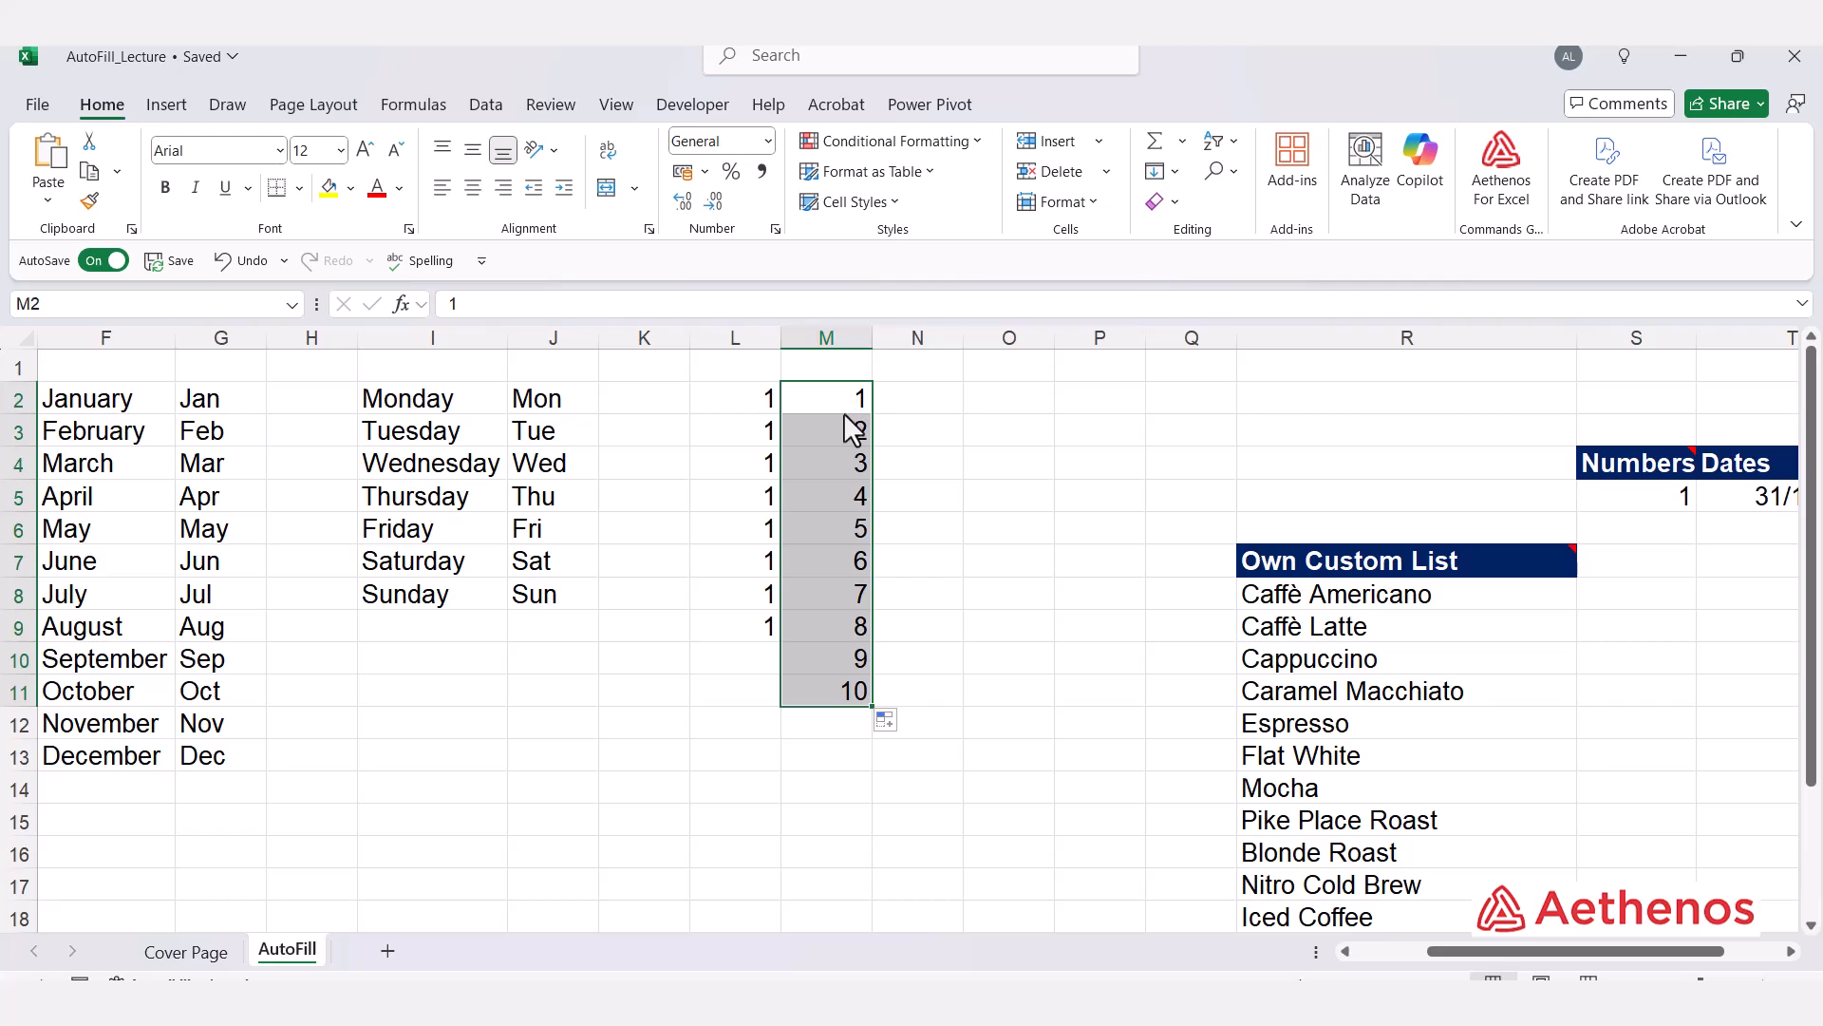
pyautogui.click(991, 612)
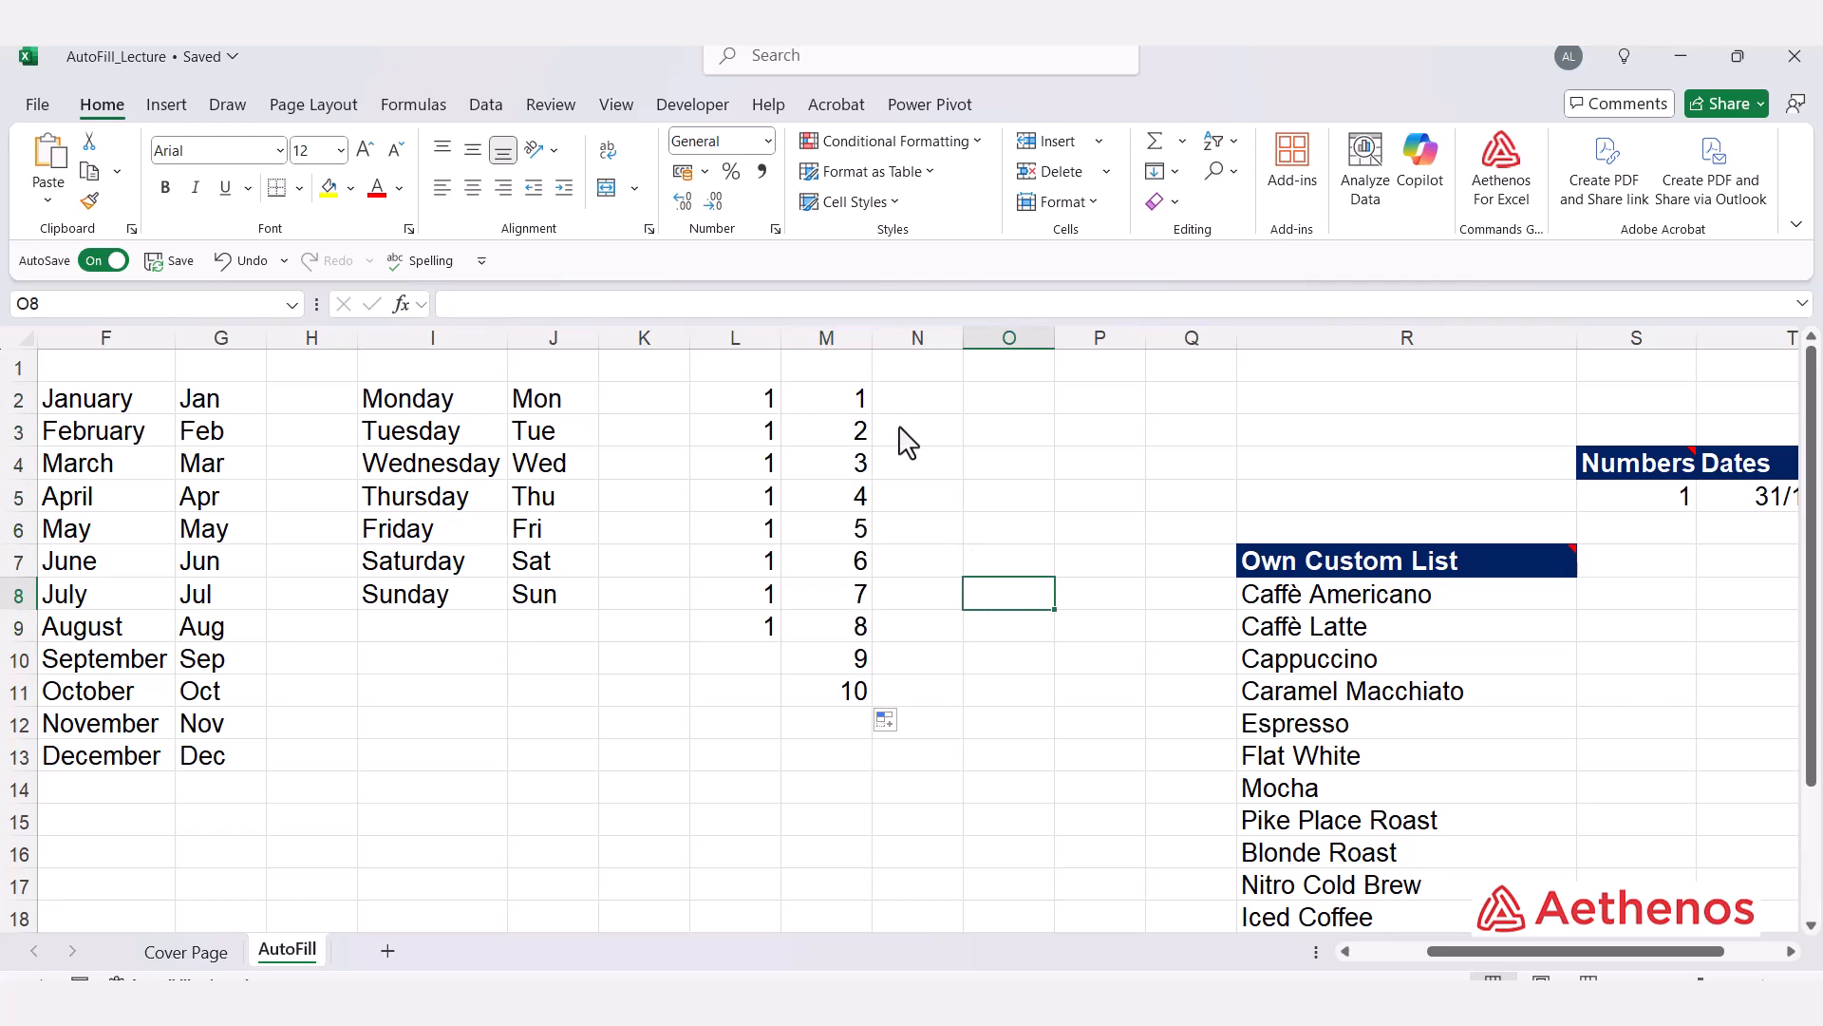
# Step: Enter 10 in N2 and 20 in N3, then AutoFill the pair down to N11 in steps of 10
pyautogui.click(936, 406)
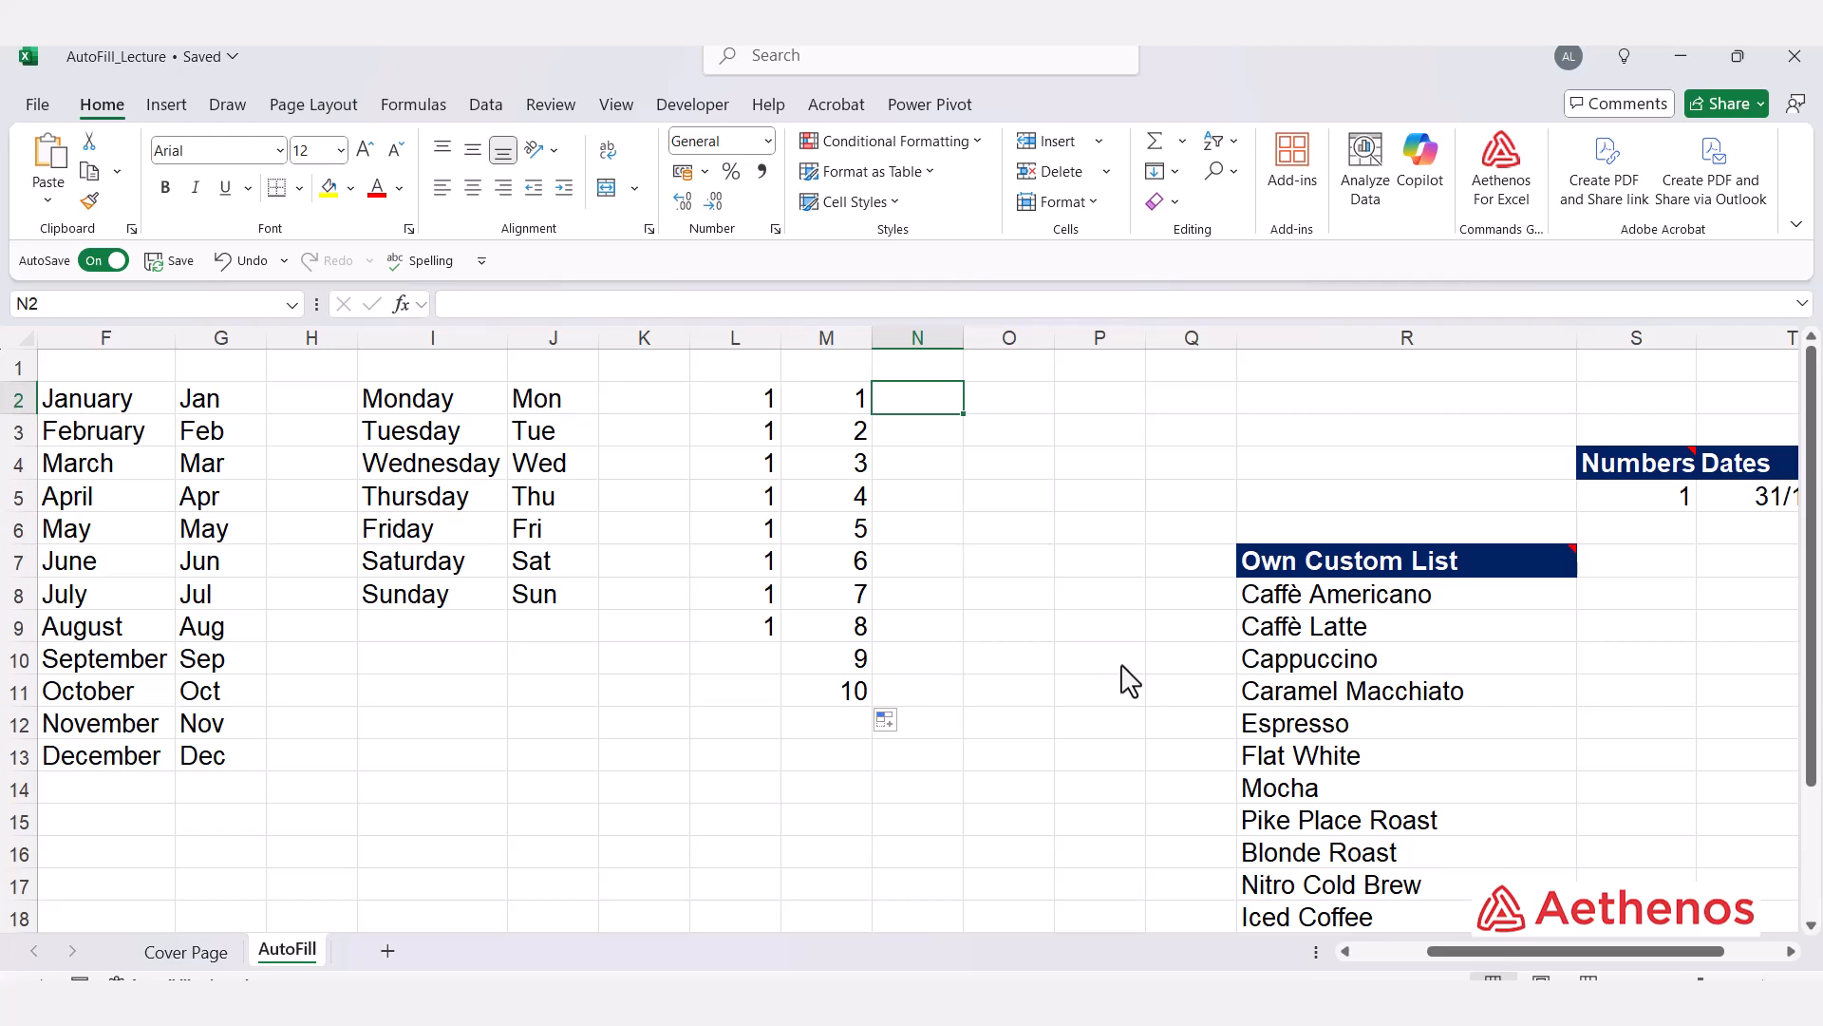
pyautogui.write('10')
pyautogui.press('Return')
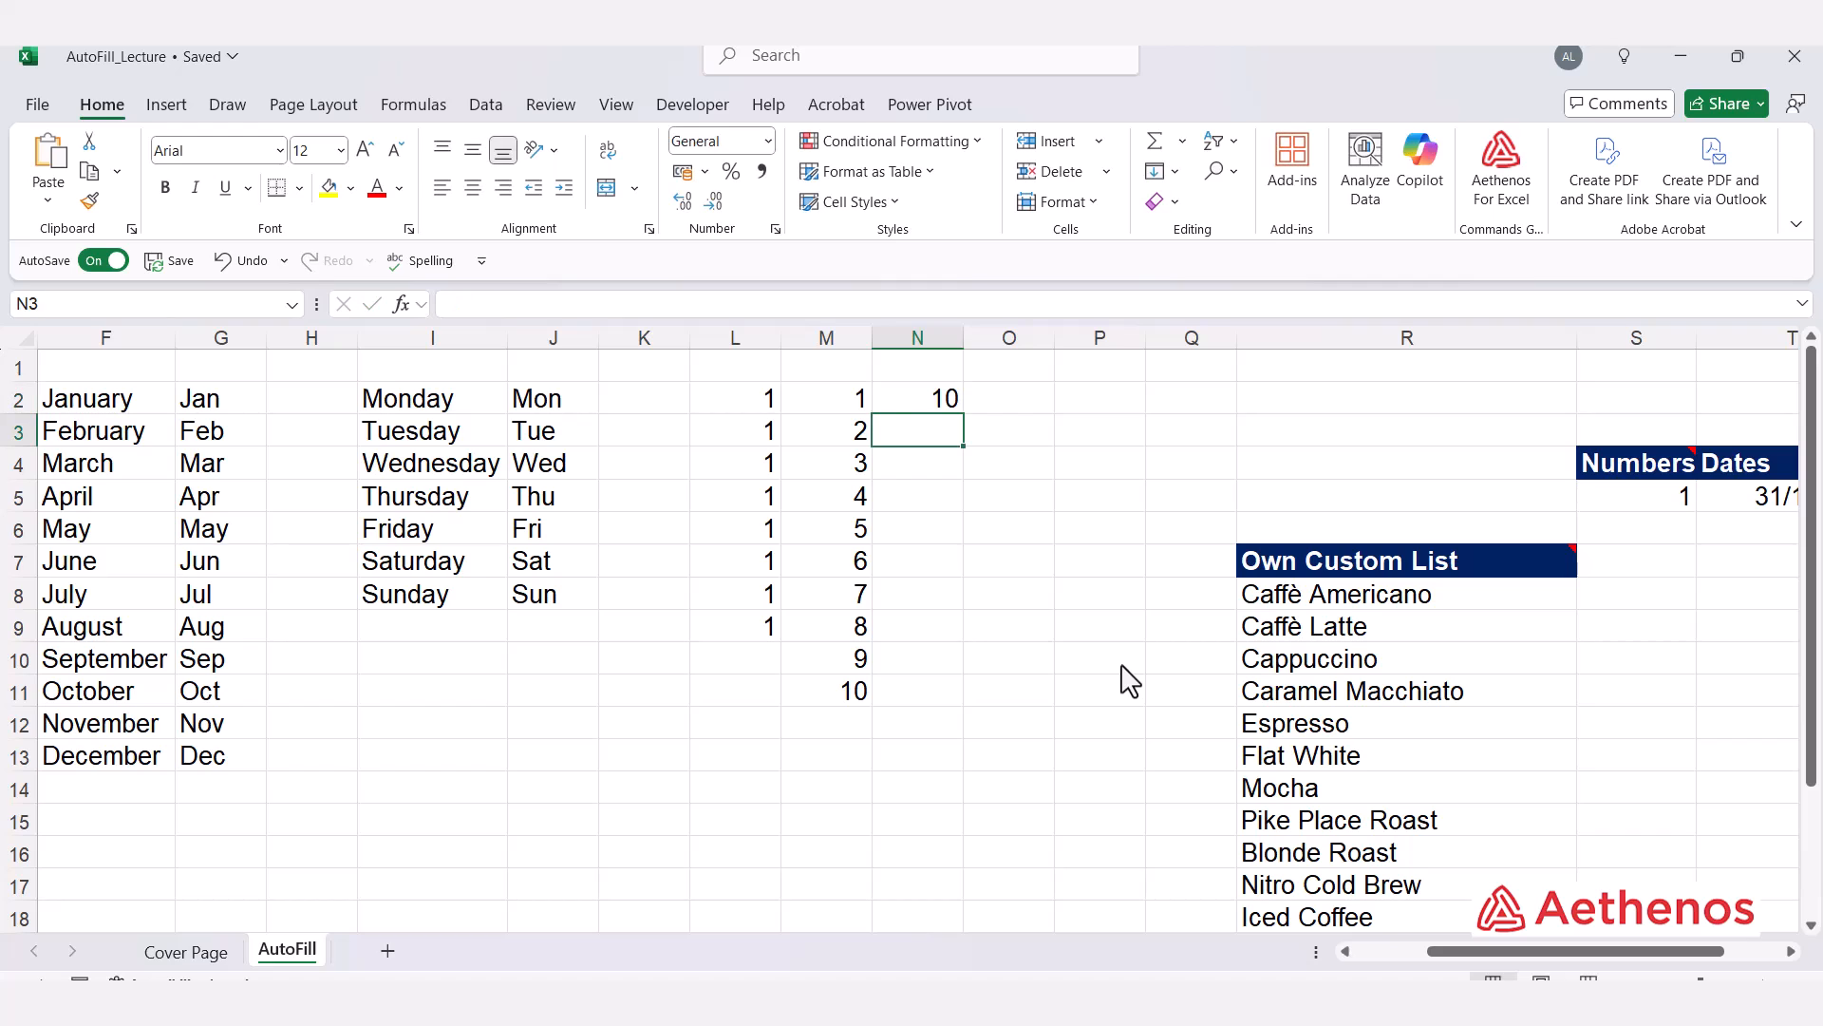
pyautogui.write('2')
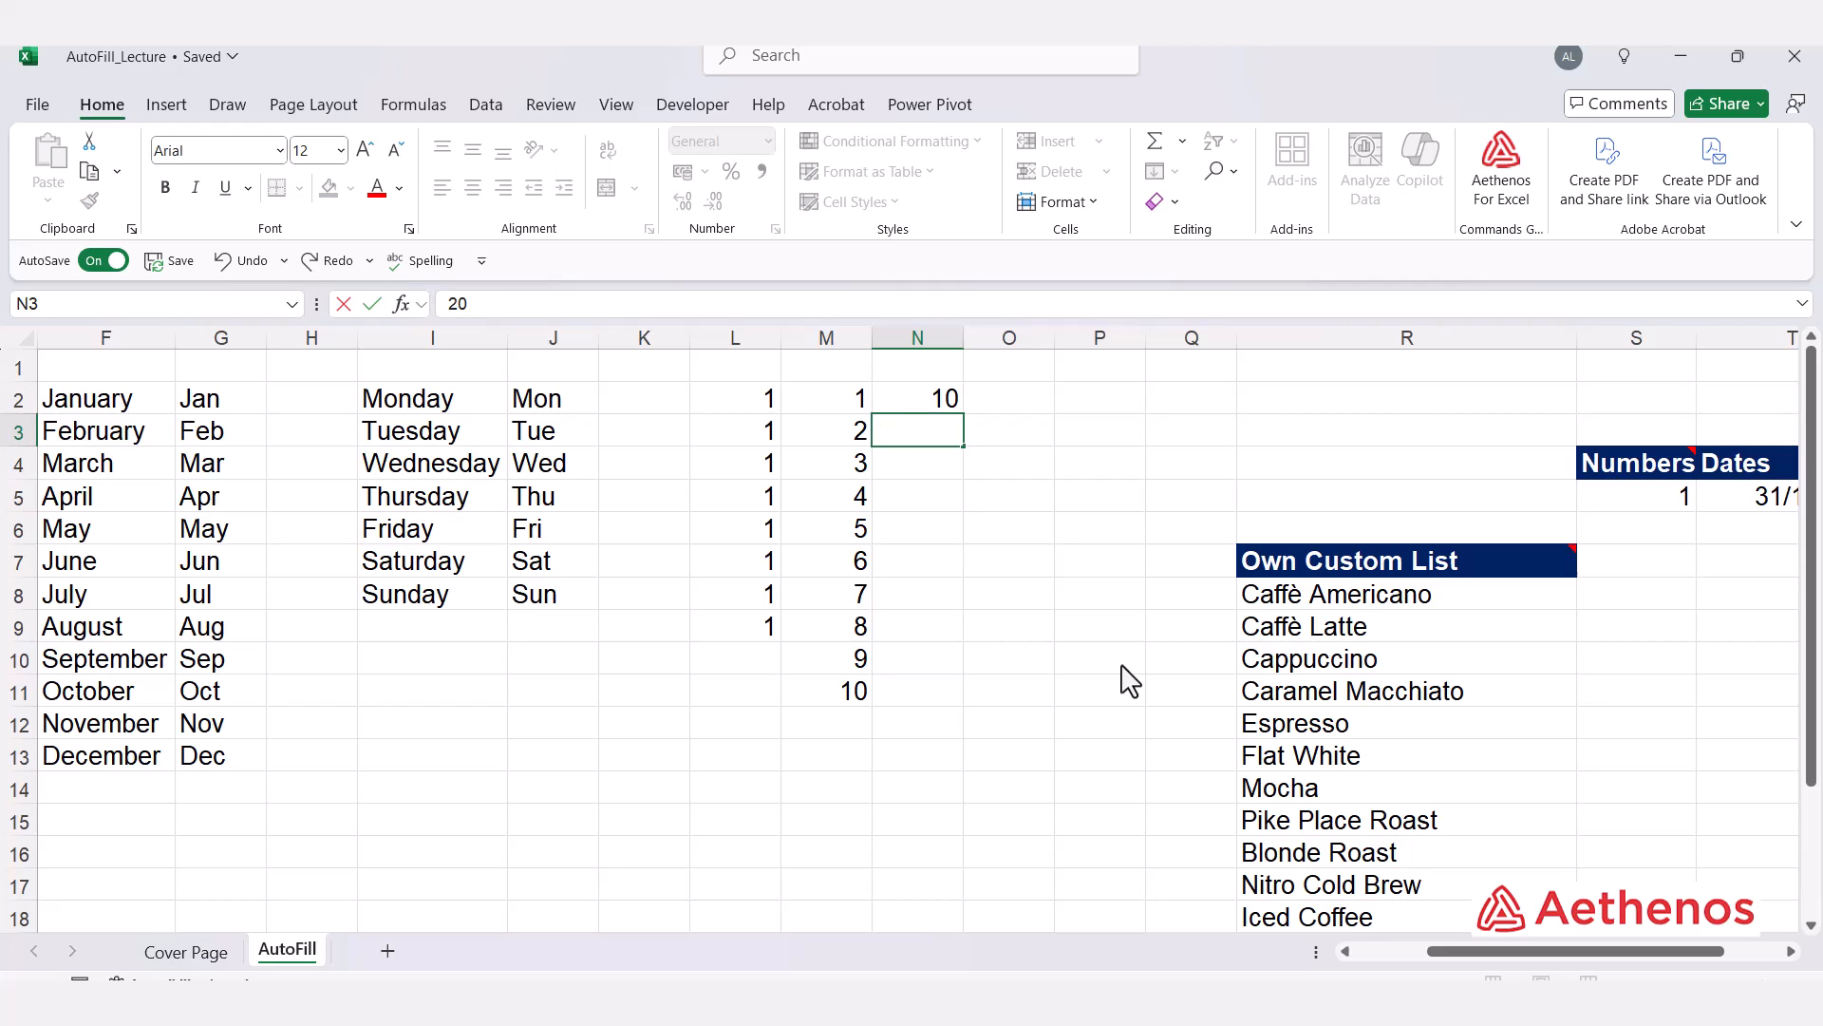
pyautogui.write('0')
pyautogui.press('Return')
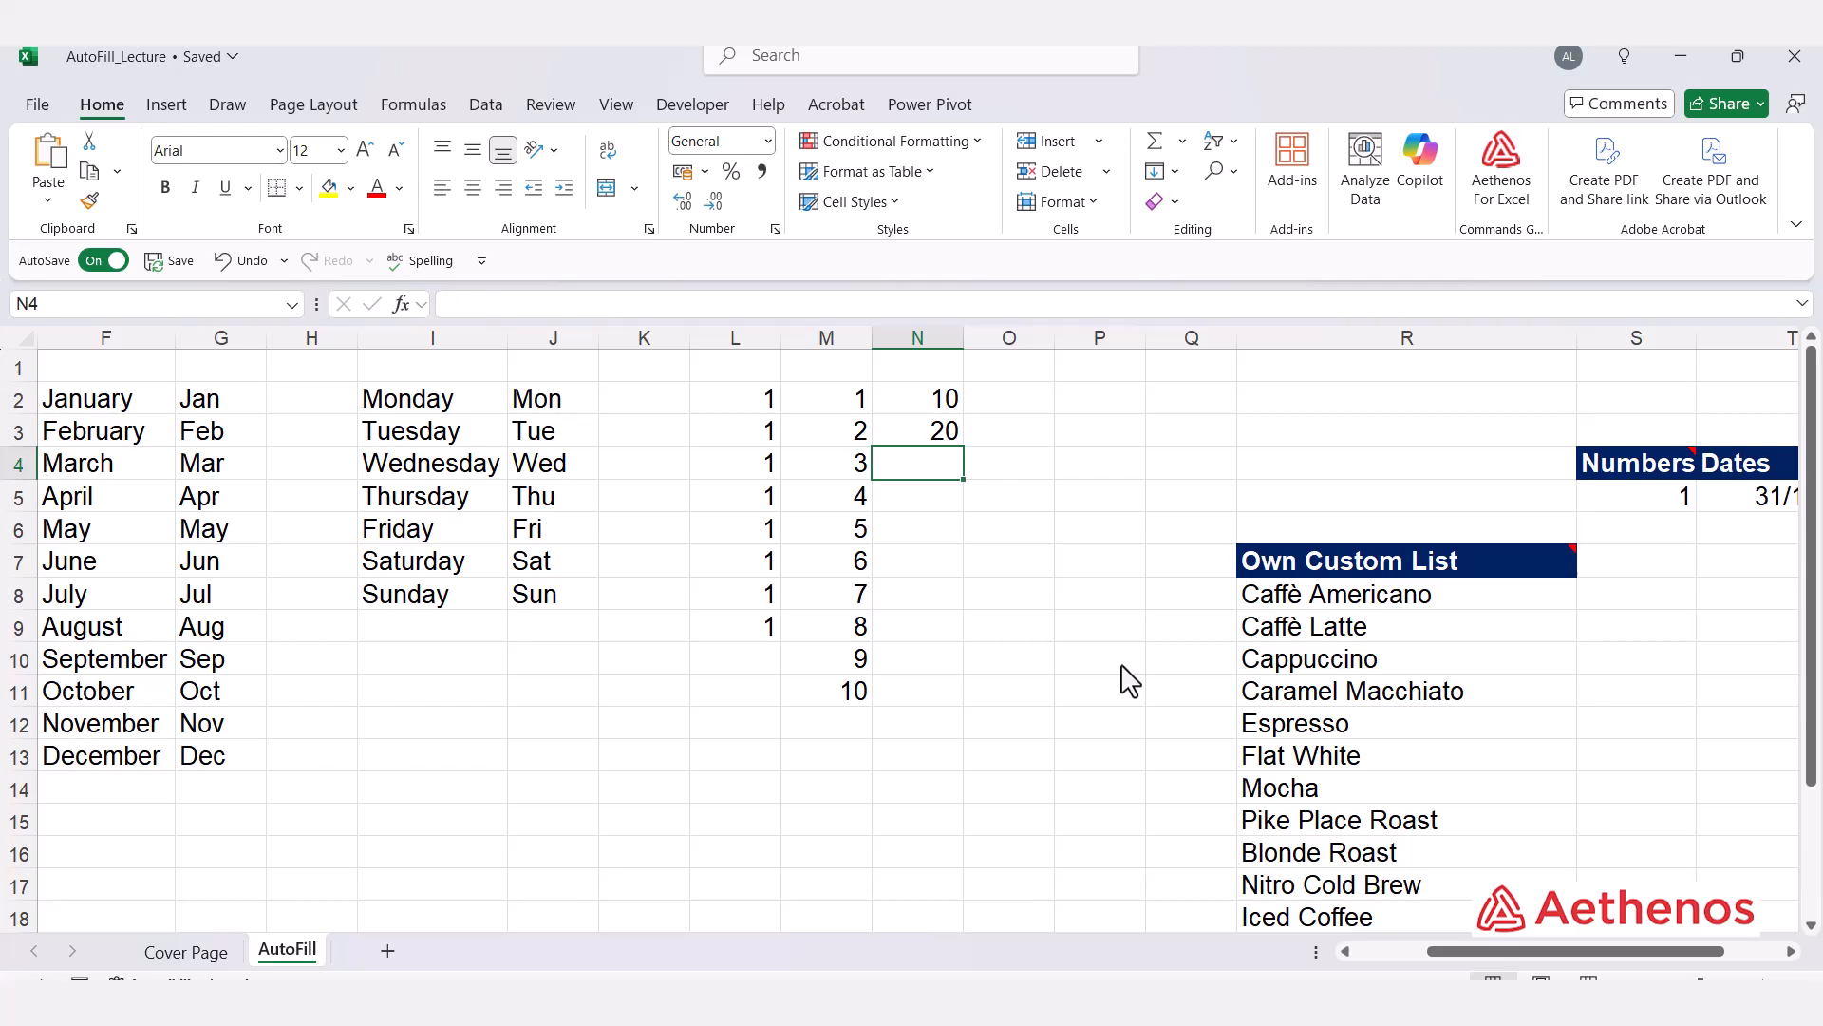
pyautogui.click(936, 411)
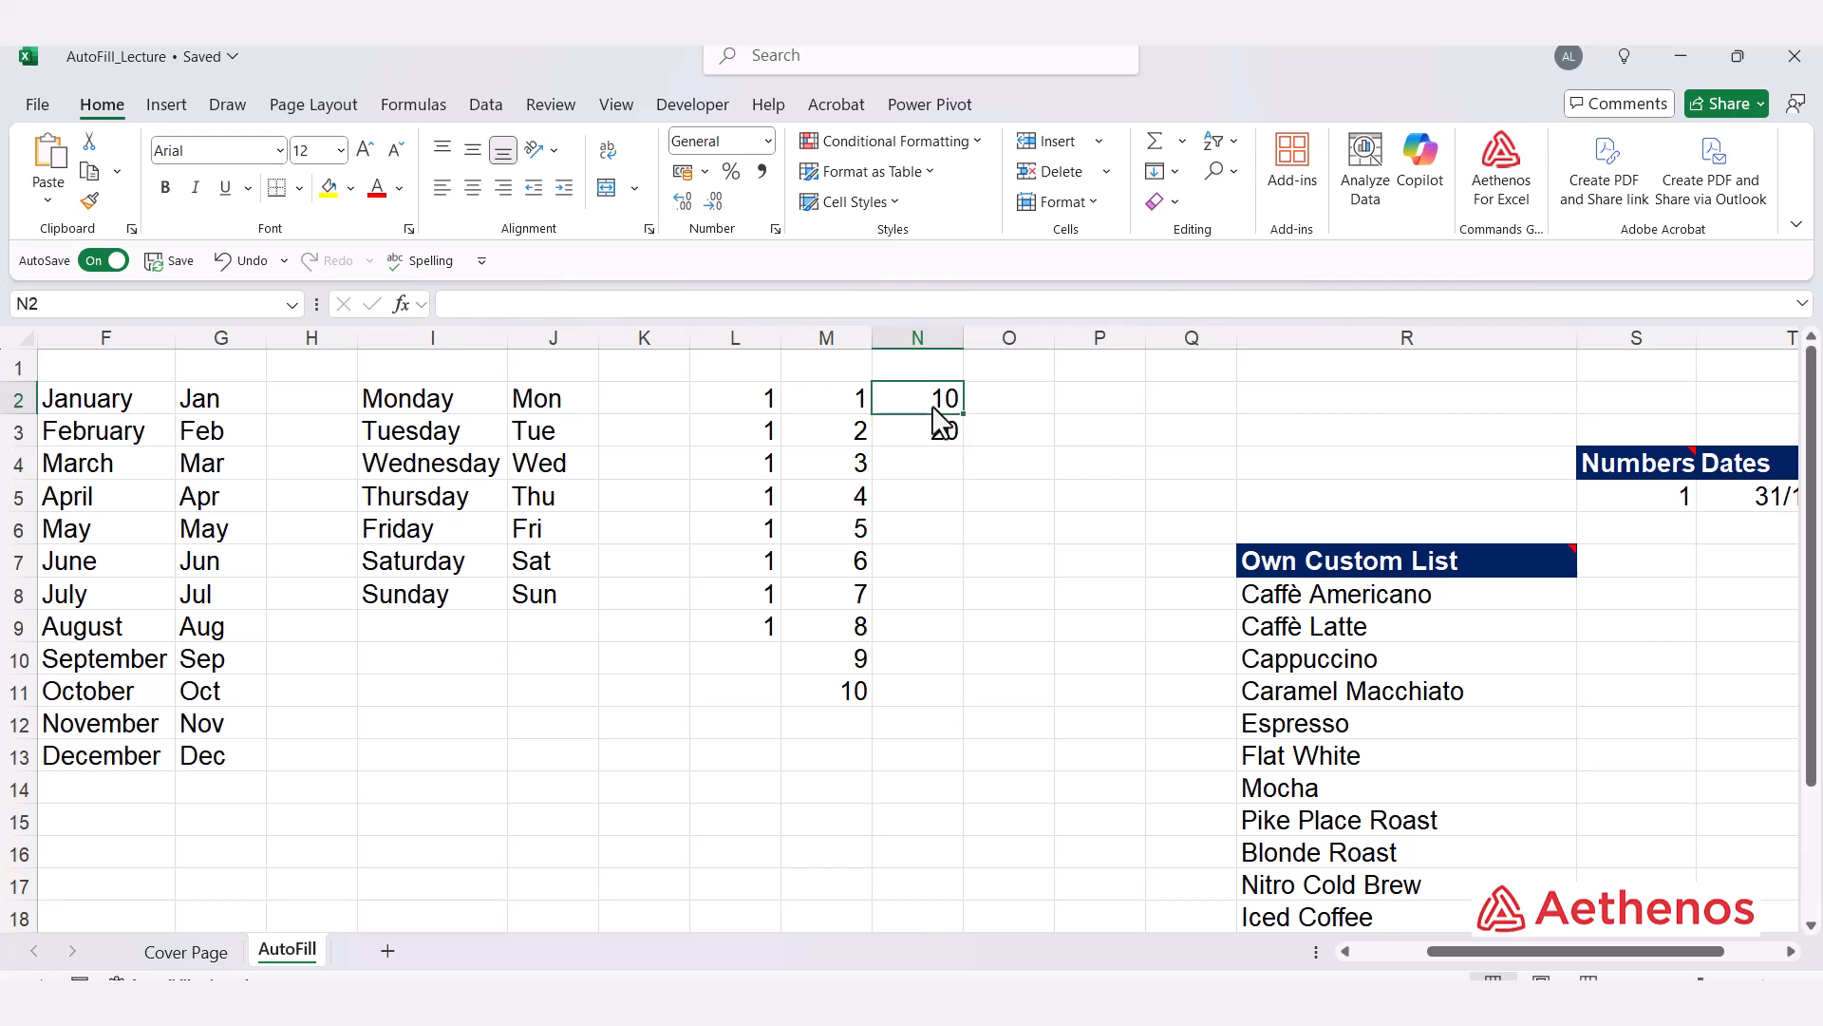
pyautogui.moveTo(933, 406); pyautogui.dragTo(956, 705)
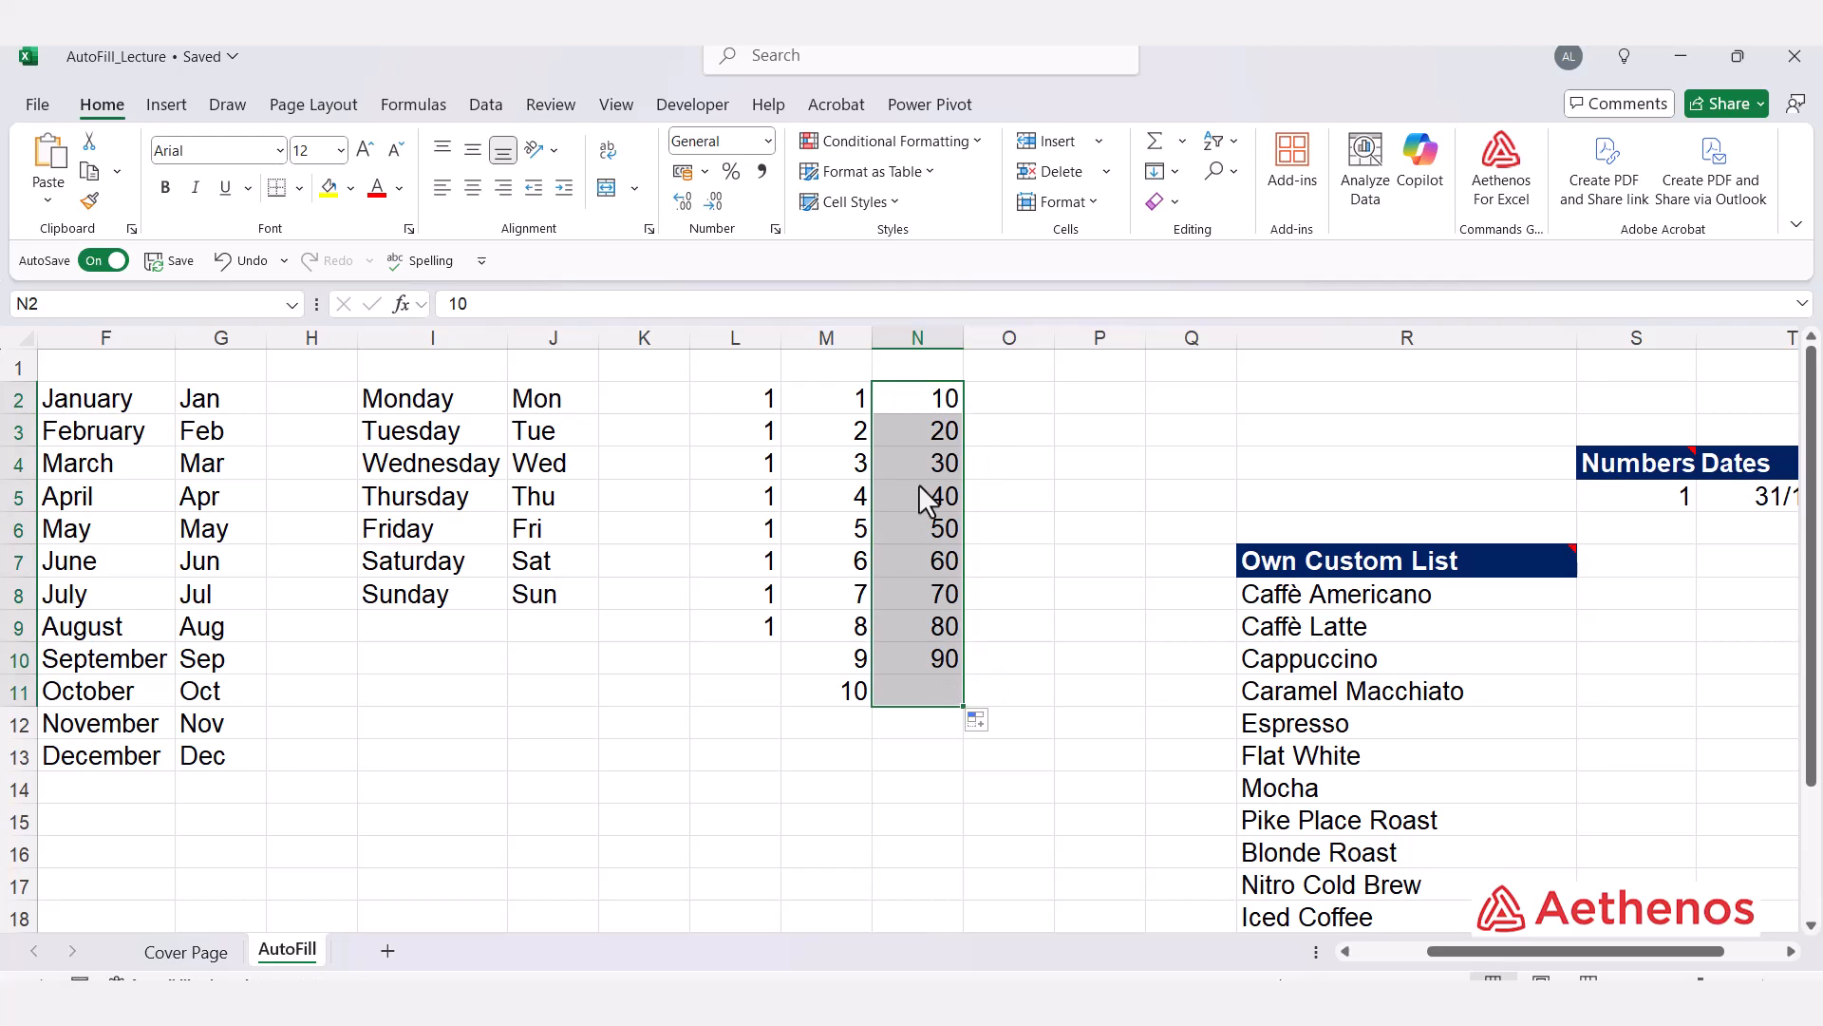
pyautogui.click(923, 687)
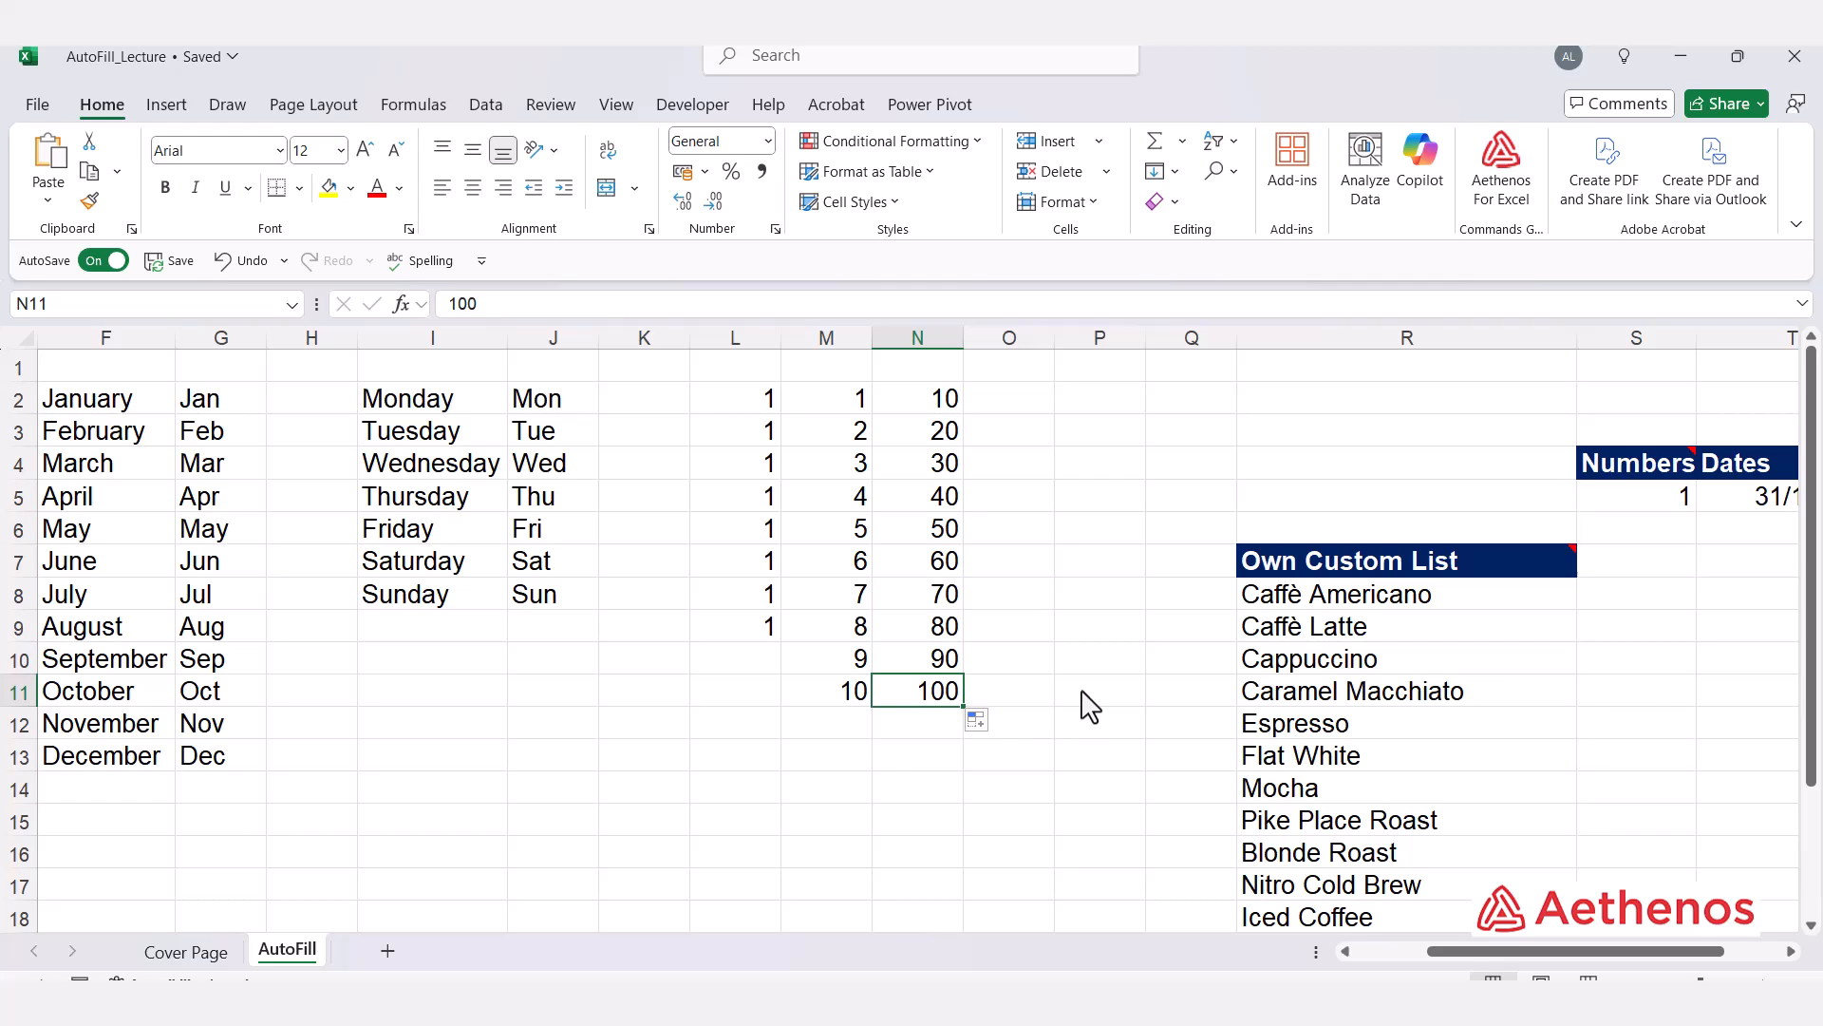
pyautogui.scroll(-2, 560, 648)
pyautogui.click(553, 633)
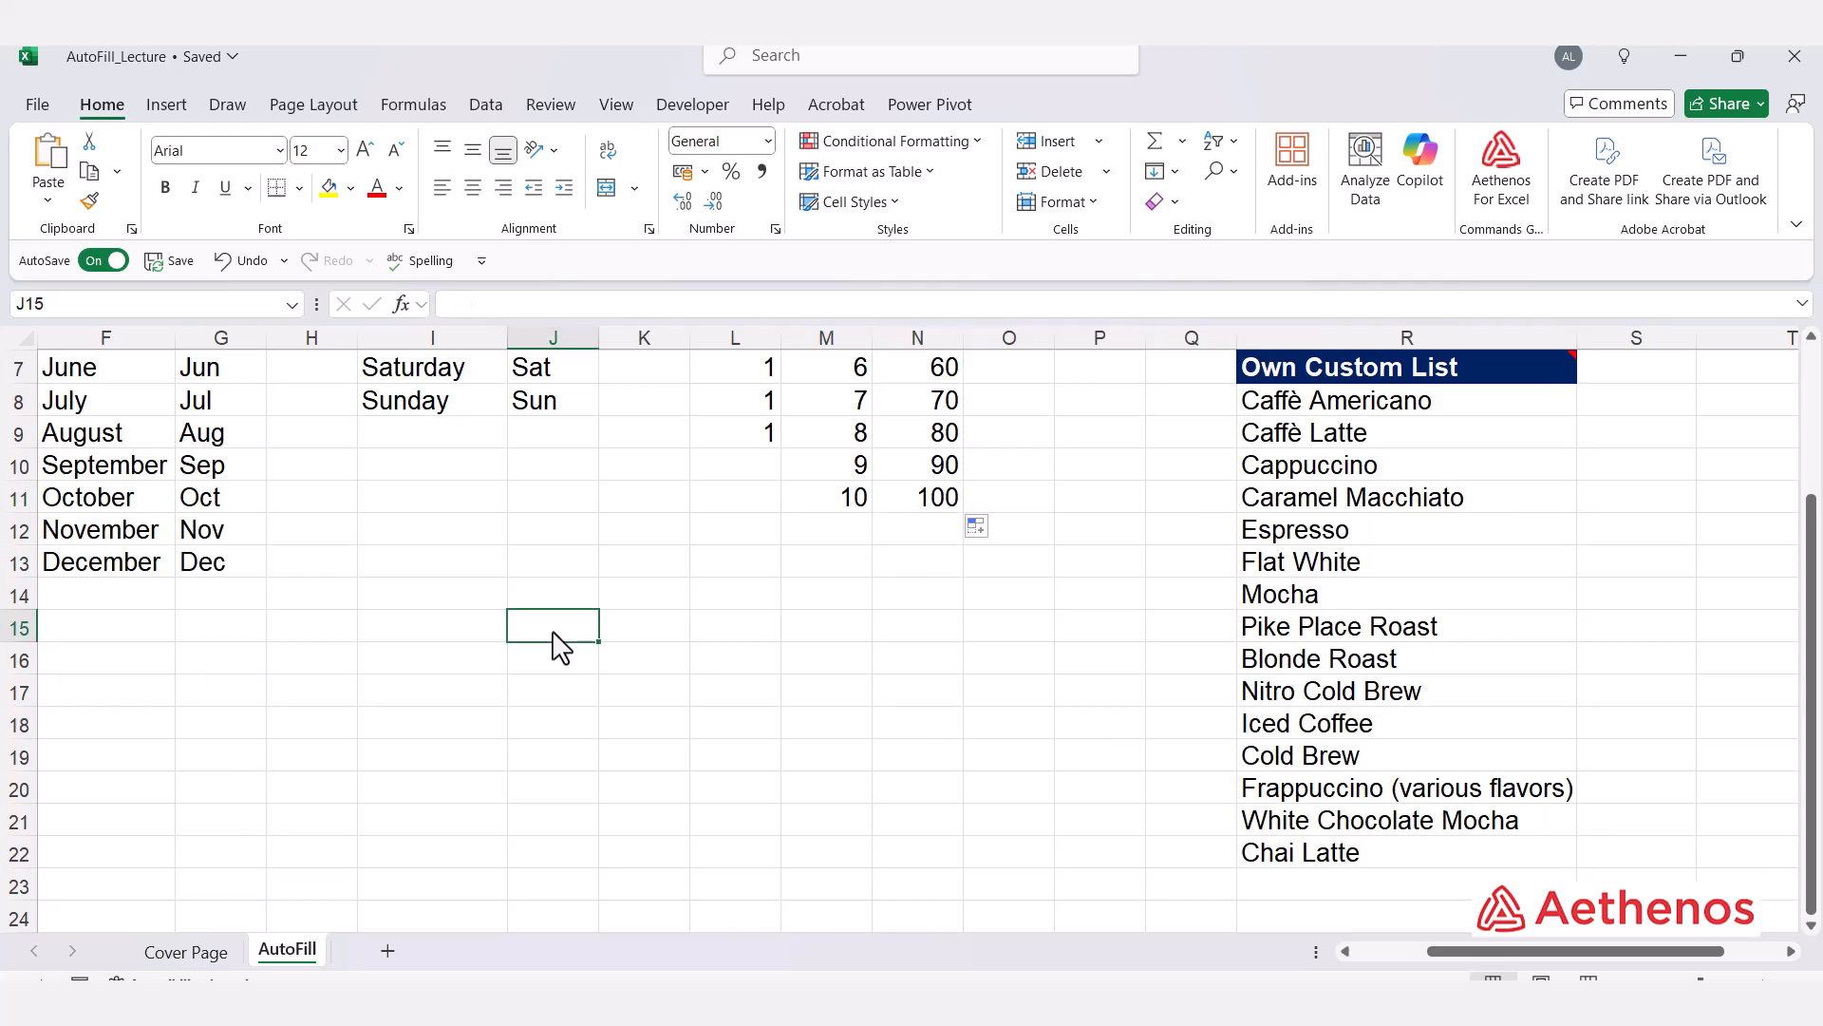
# Step: Enter Jan in J15 and AutoFill it right across to P15 as abbreviated month names
pyautogui.write('J')
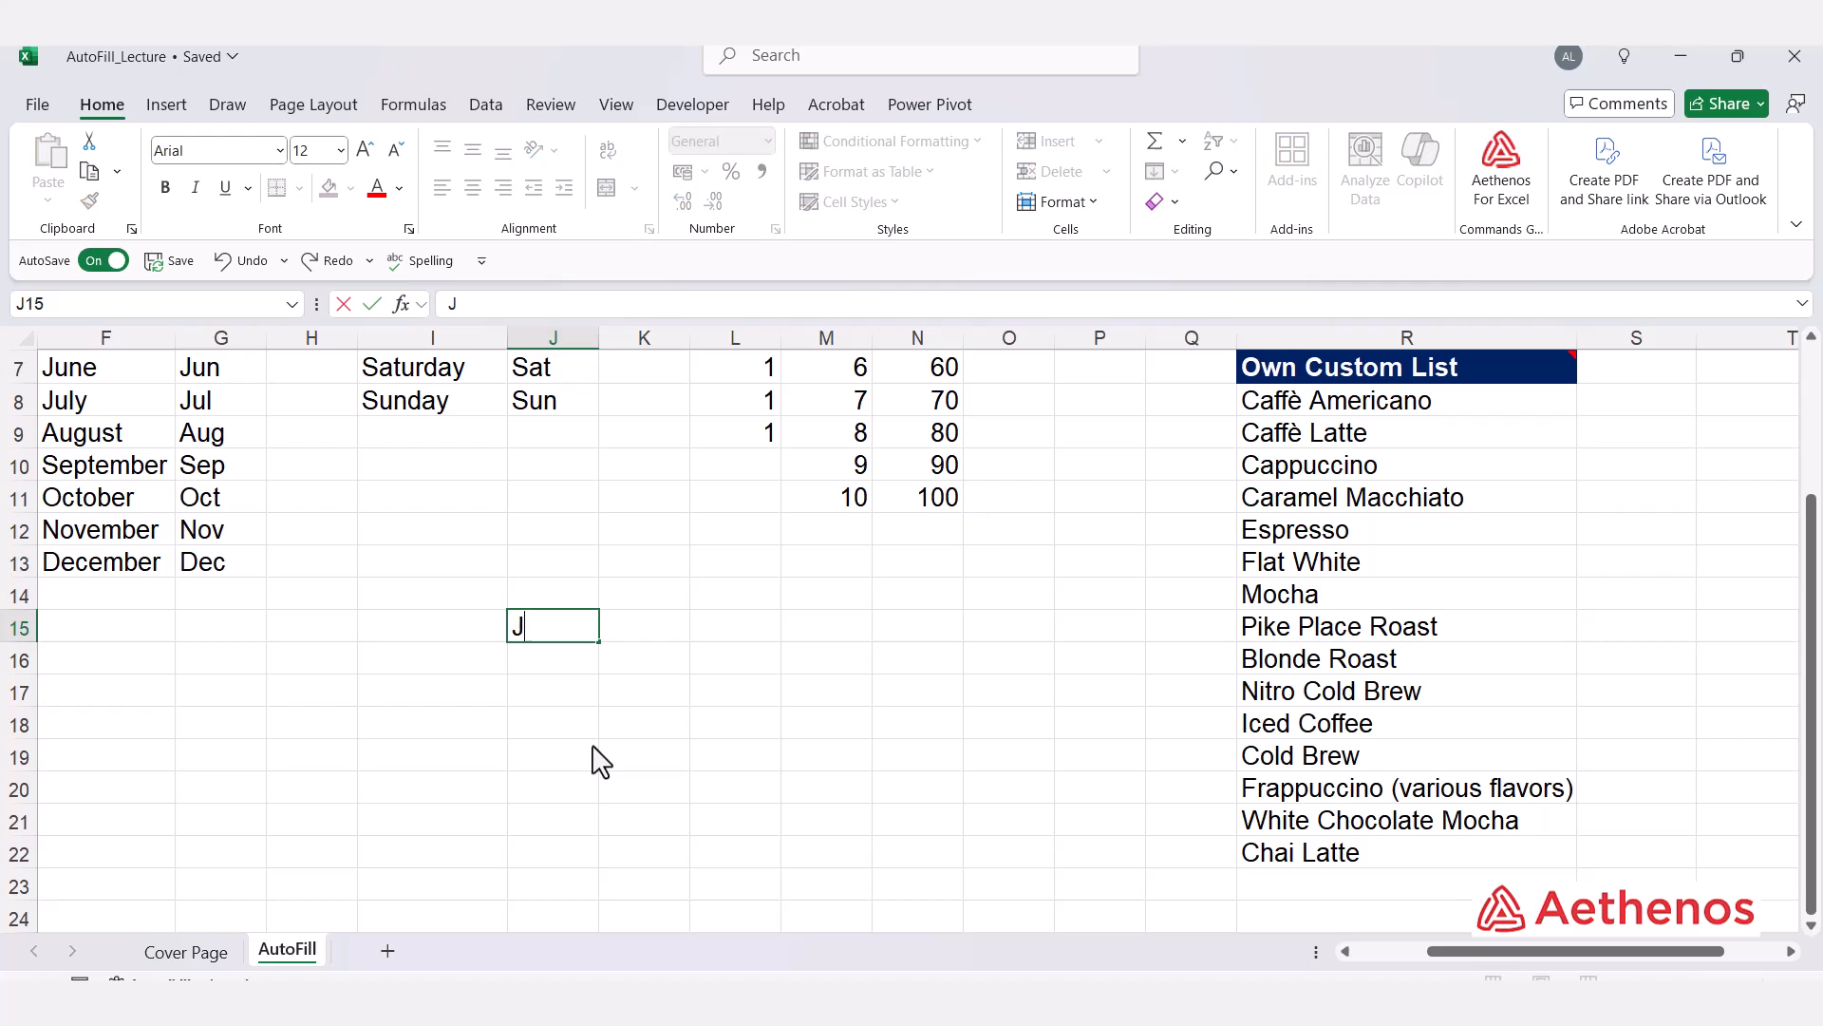
pyautogui.write('an')
pyautogui.click(753, 660)
pyautogui.click(594, 634)
pyautogui.moveTo(597, 643); pyautogui.dragTo(1120, 680)
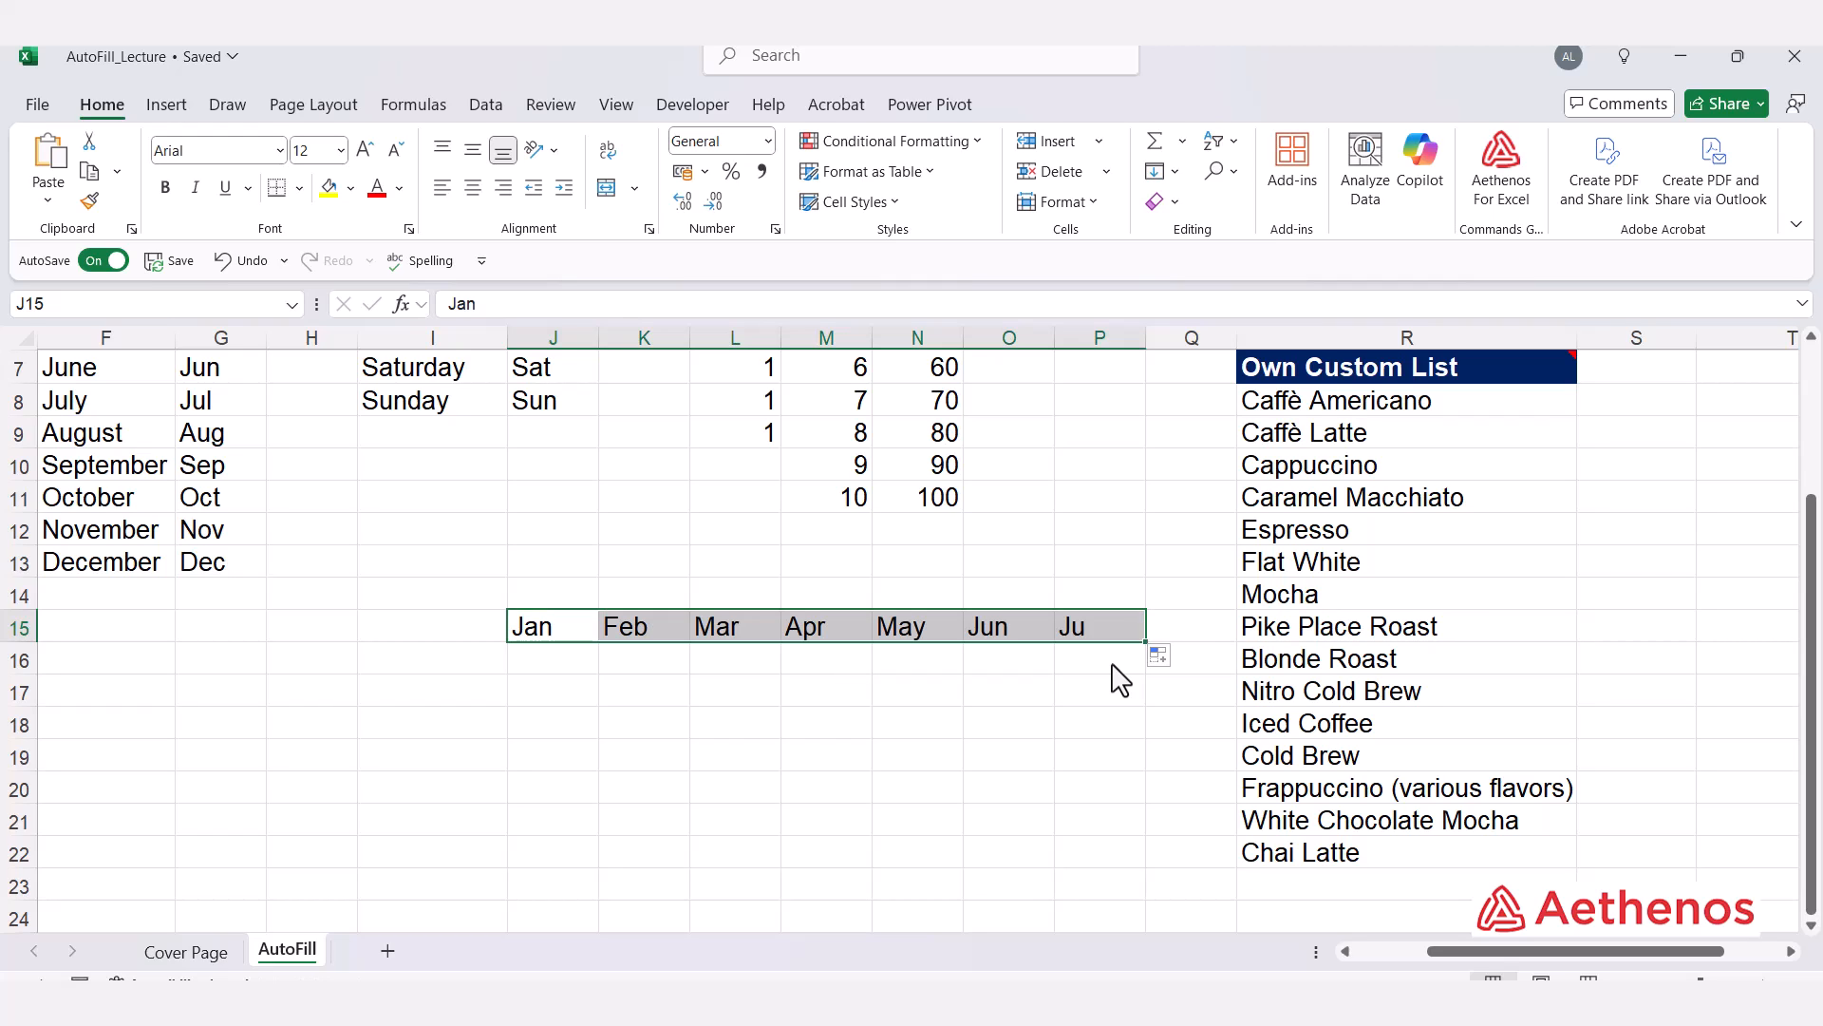
# Step: Enter Mon in J17 and AutoFill it right across to P17 as abbreviated weekday names
pyautogui.click(562, 701)
pyautogui.write('Mon')
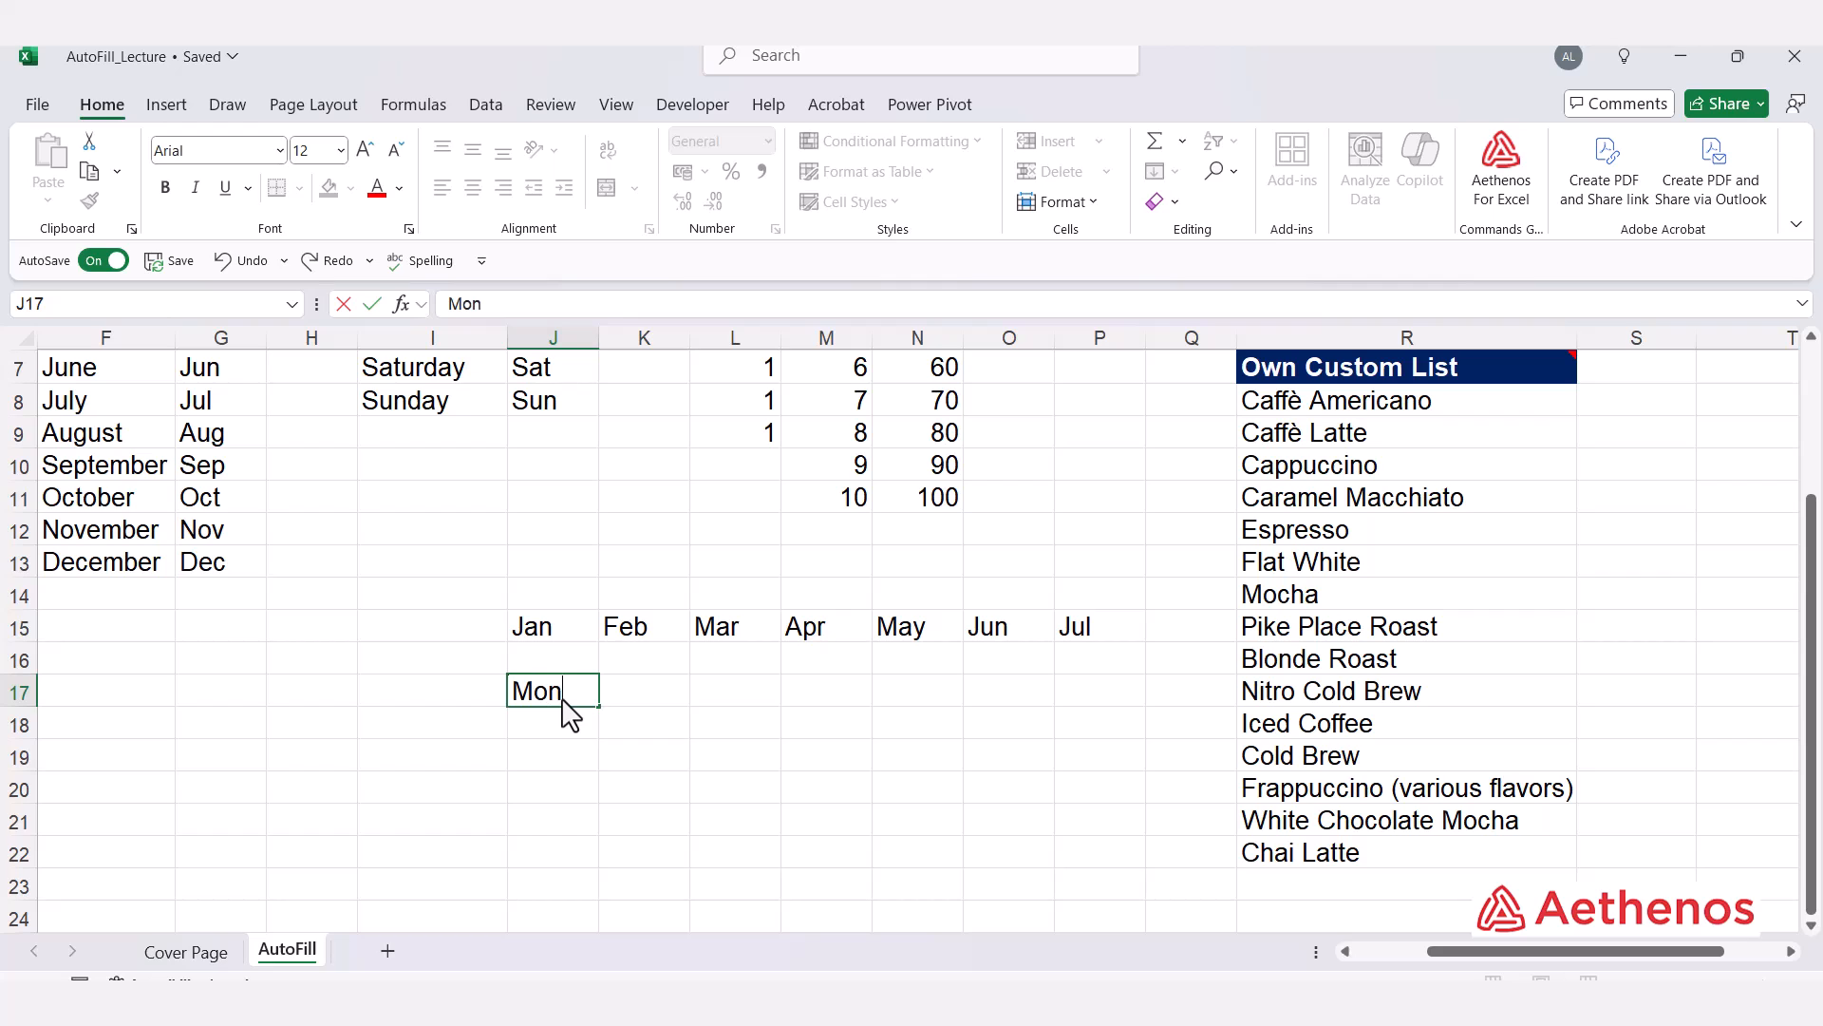
pyautogui.press('Tab')
pyautogui.click(562, 701)
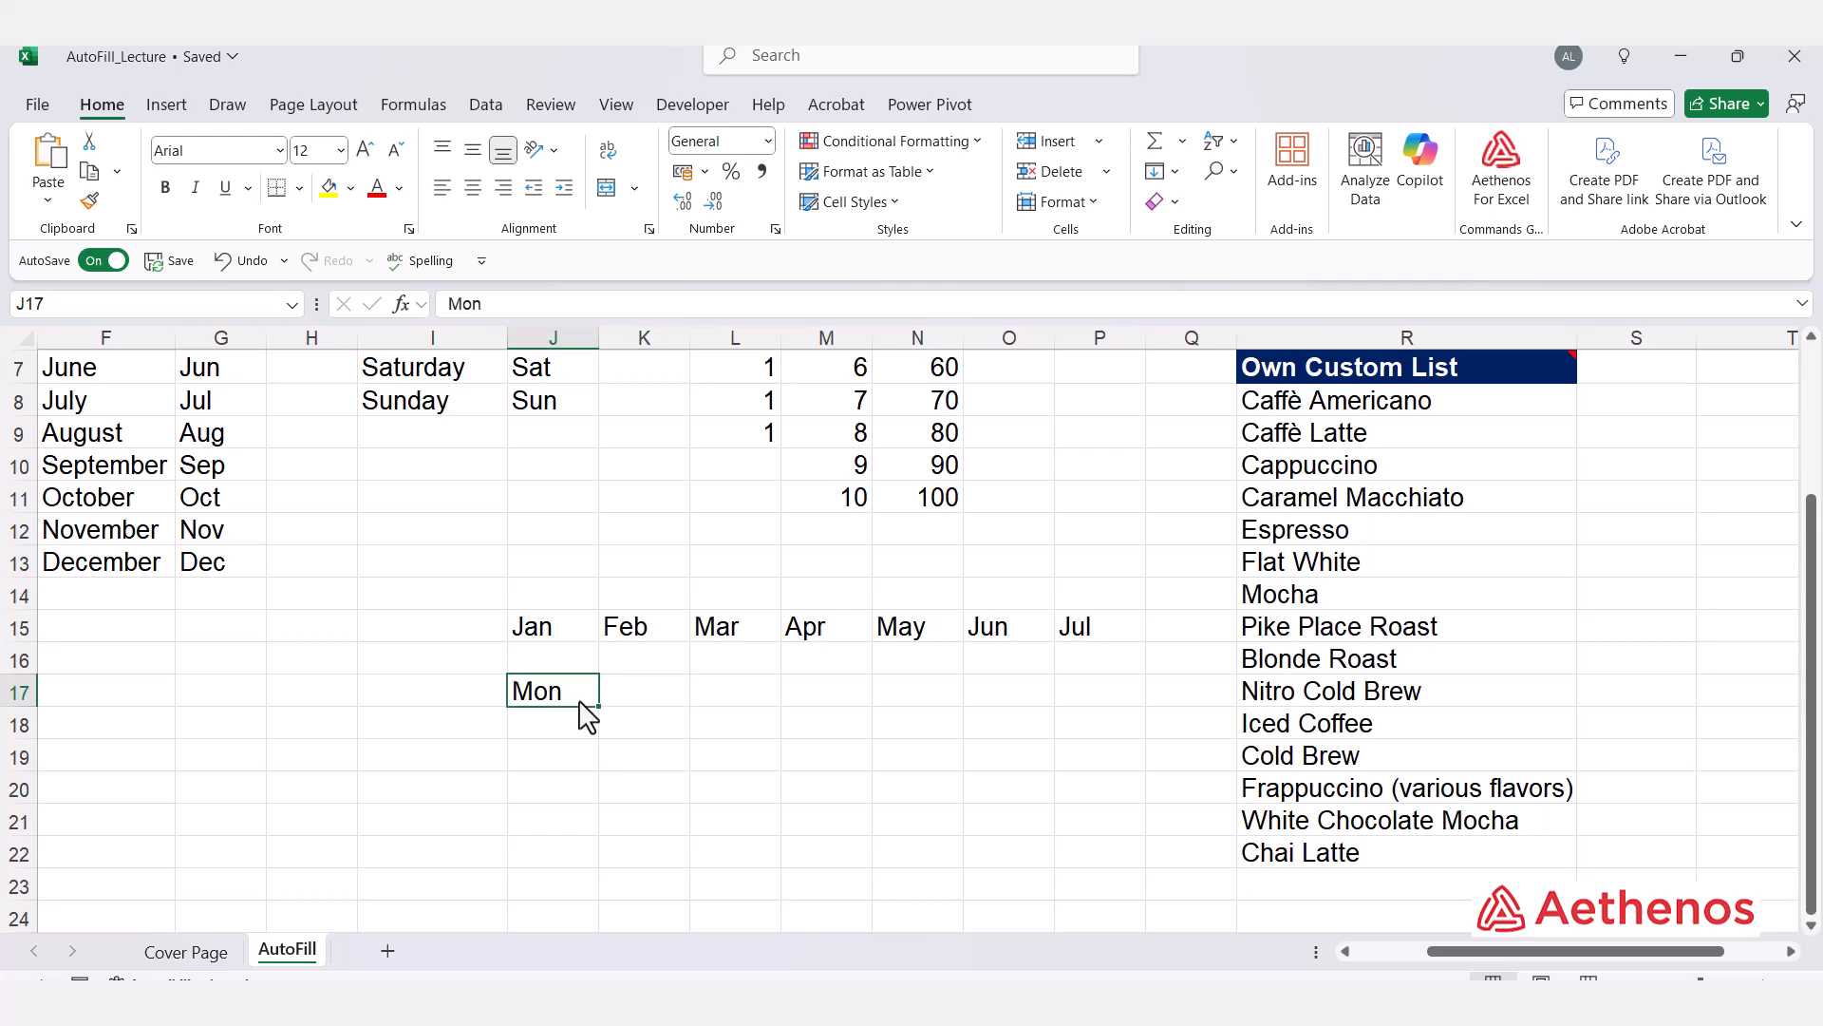
pyautogui.moveTo(599, 707); pyautogui.dragTo(1103, 741)
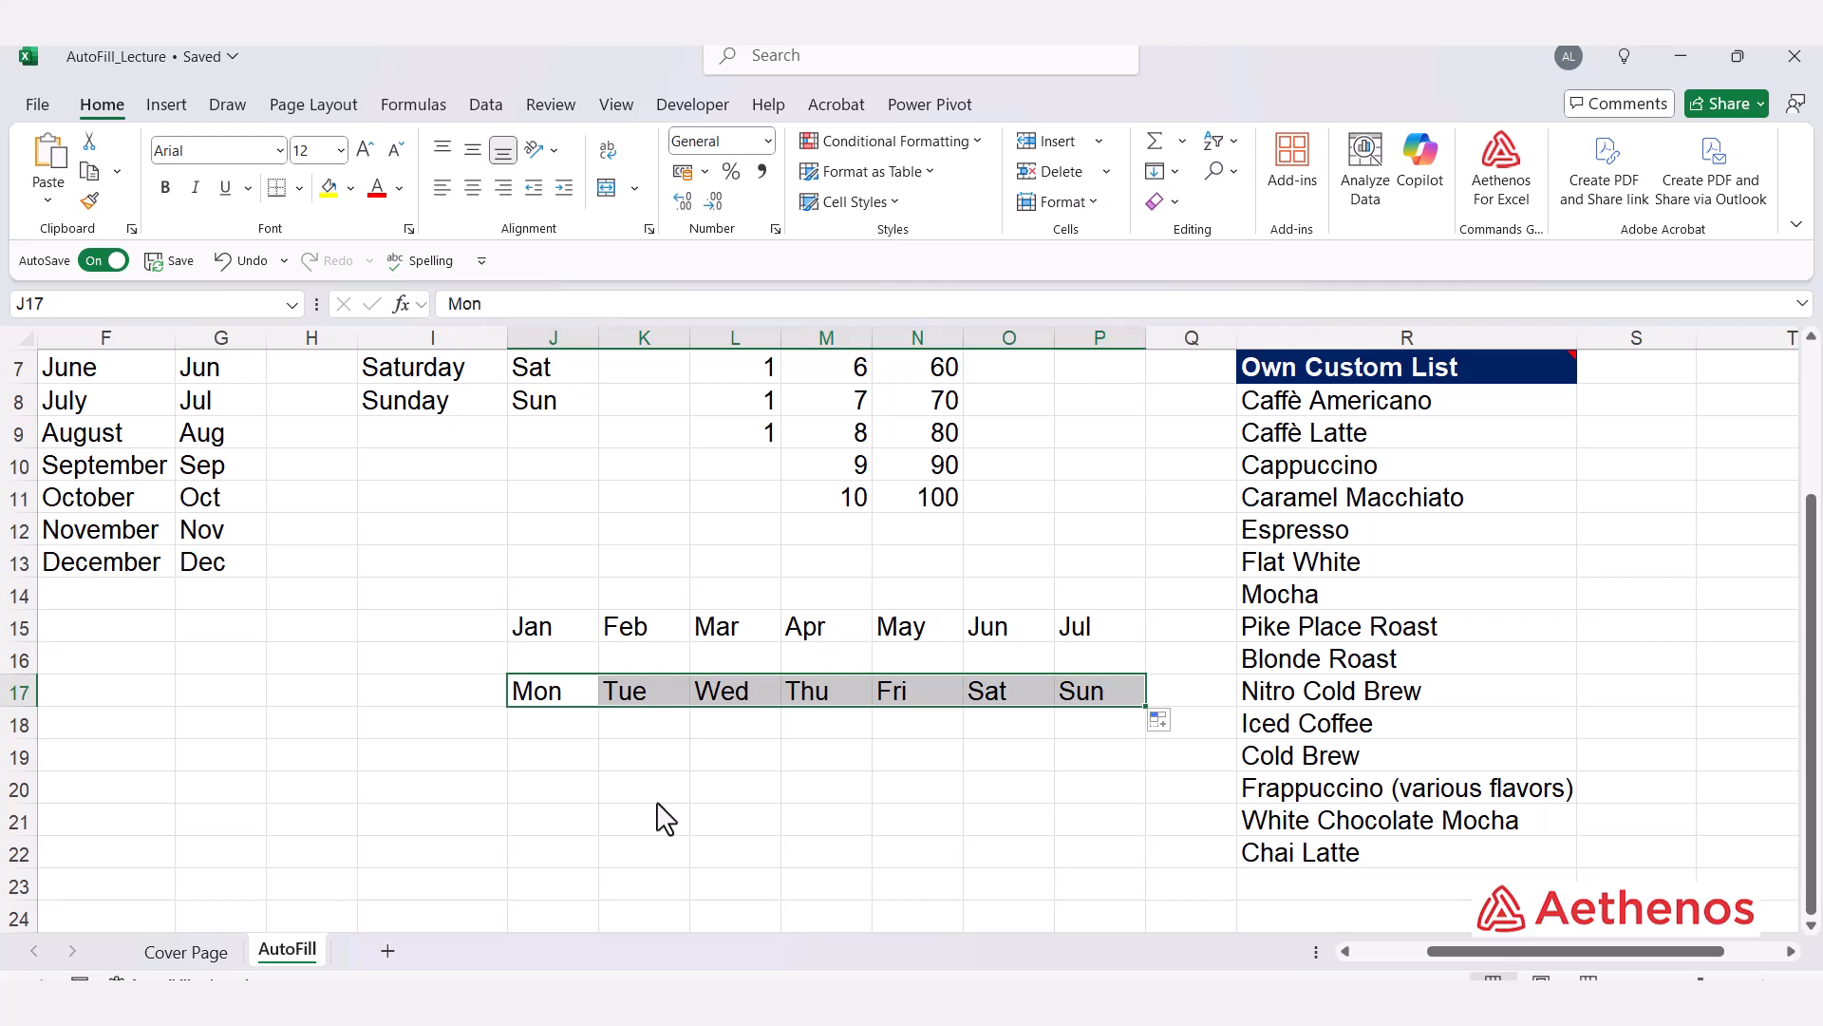
# Step: AutoFill Jan in J15 leftward to F15 so the months run backwards to Sep
pyautogui.moveTo(532, 625); pyautogui.dragTo(112, 643)
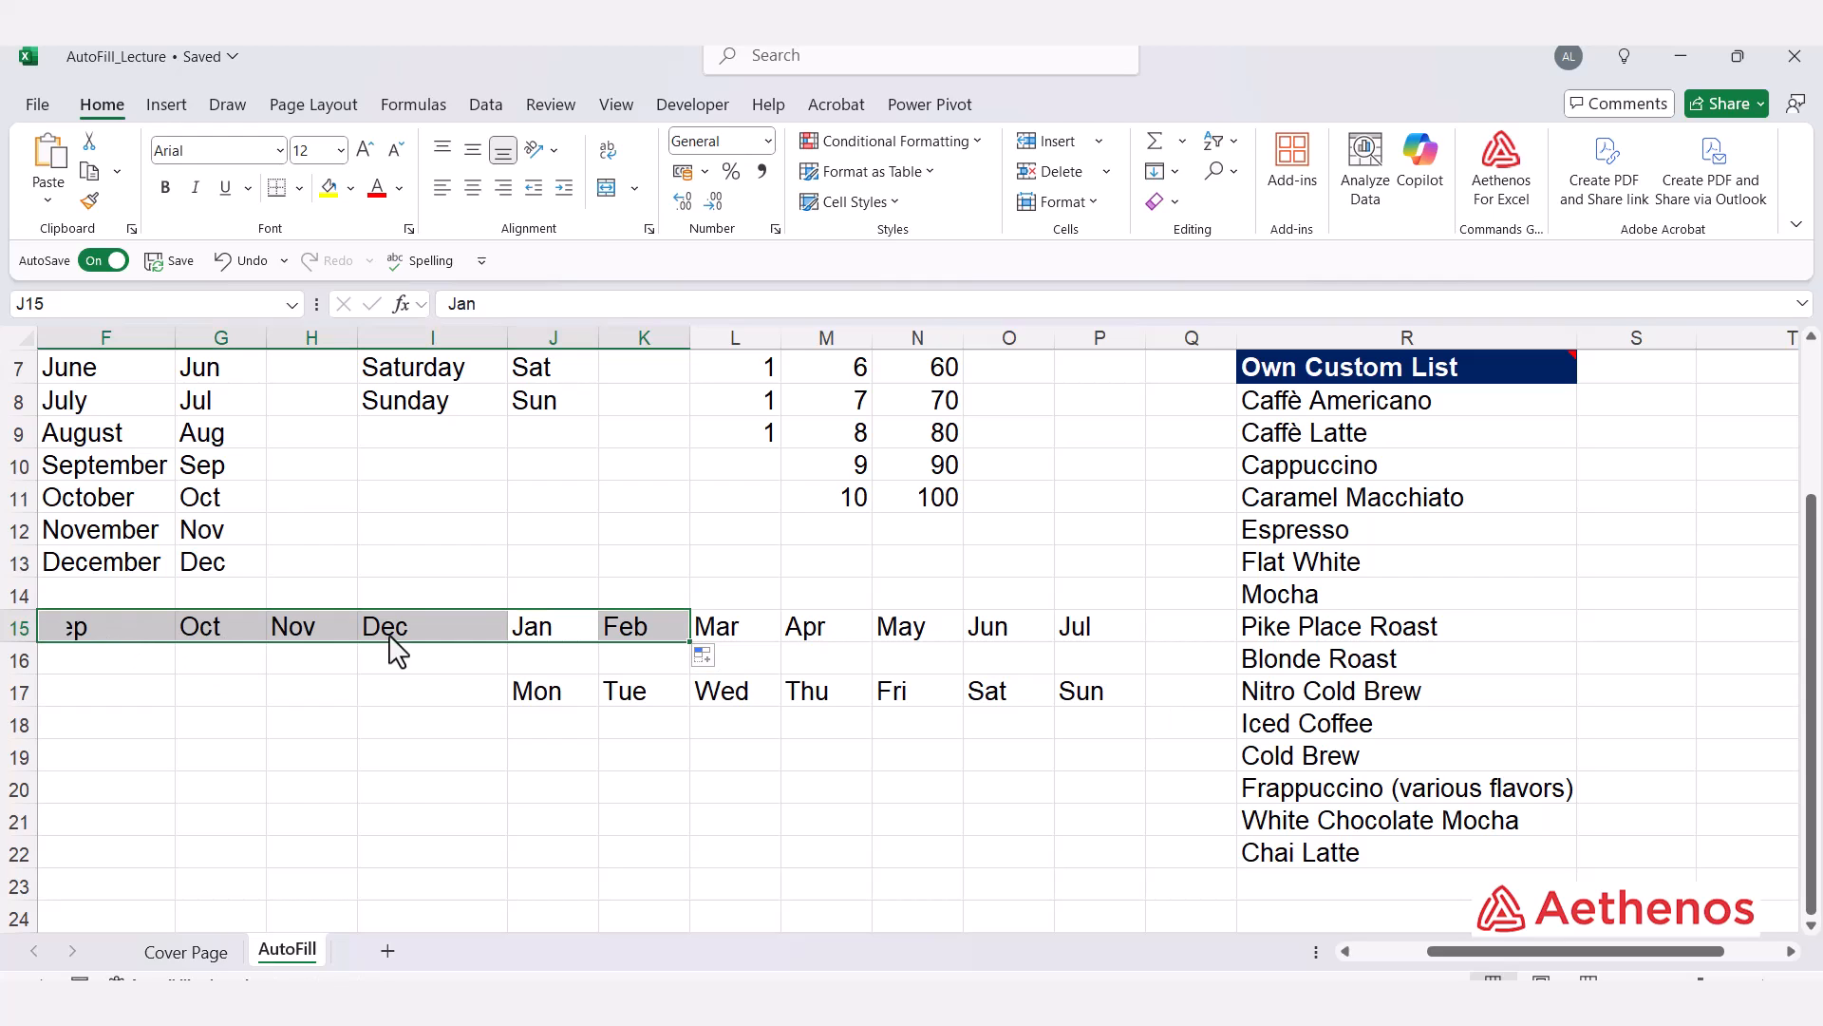
pyautogui.click(435, 643)
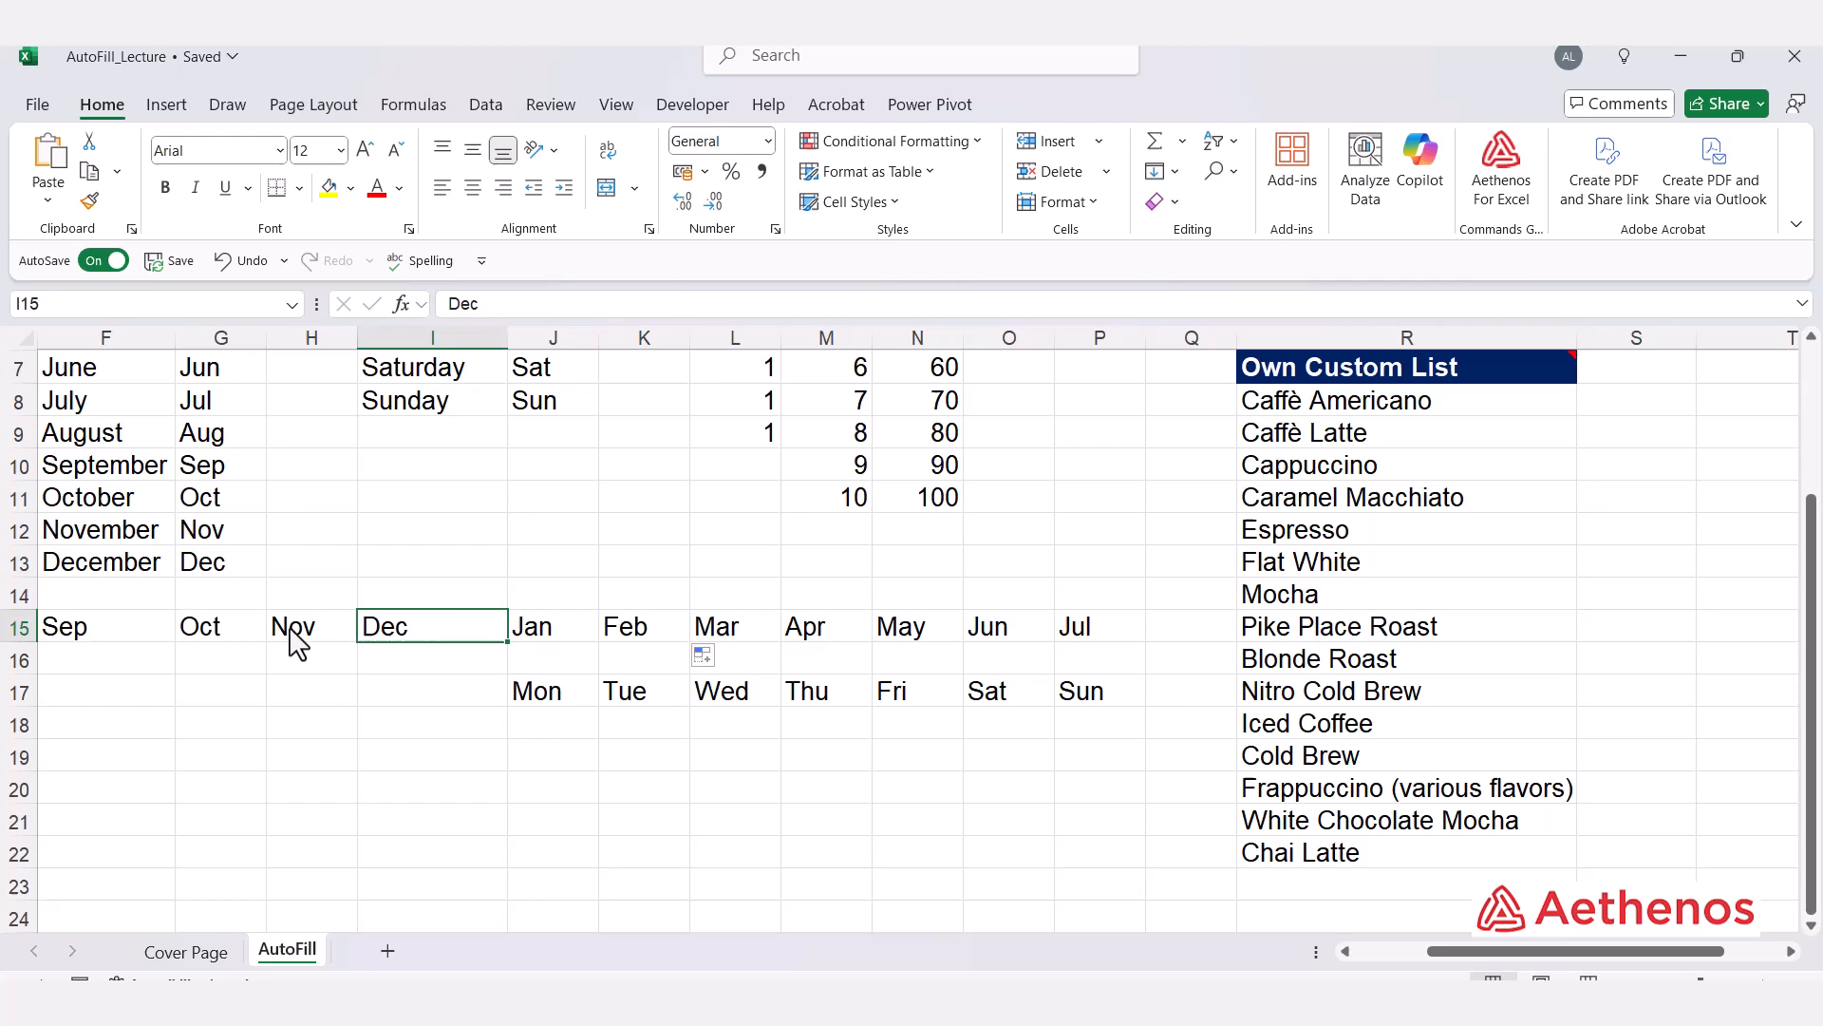
# Step: AutoFill Mon in J17 leftward to F17 so the weekdays run backwards to Thu
pyautogui.click(560, 707)
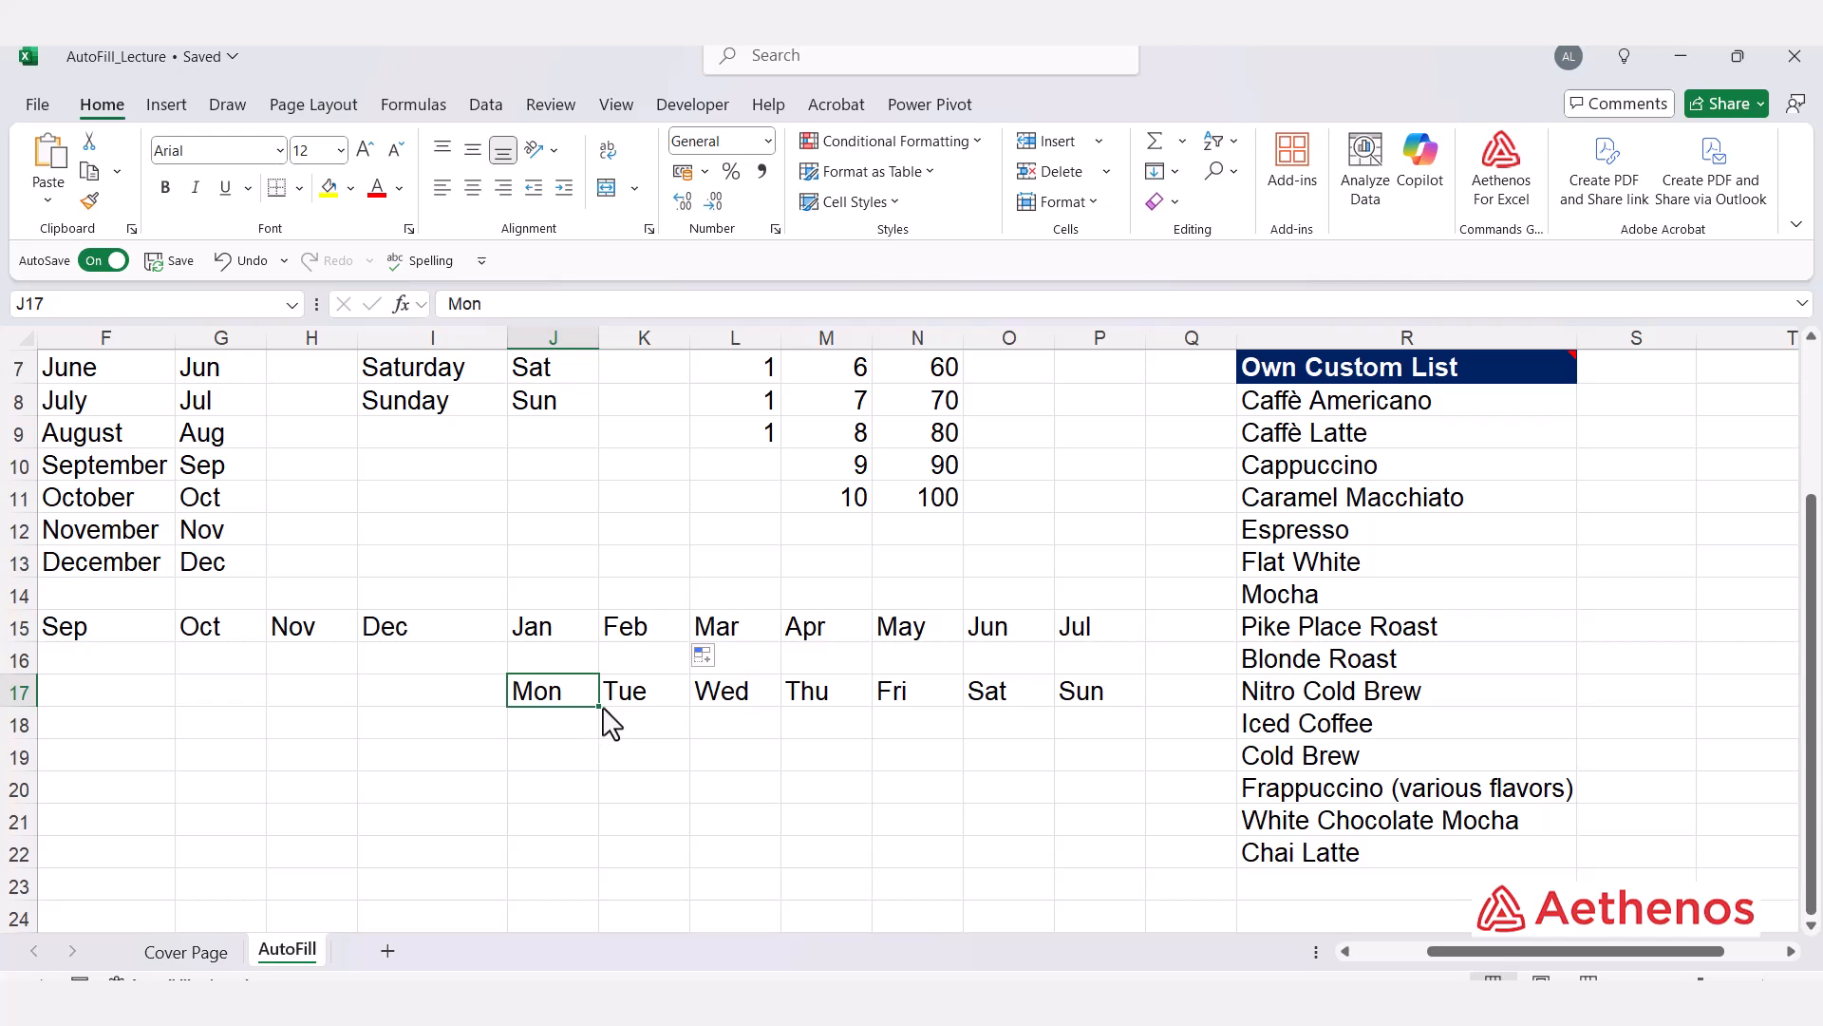
pyautogui.moveTo(602, 708); pyautogui.dragTo(87, 709)
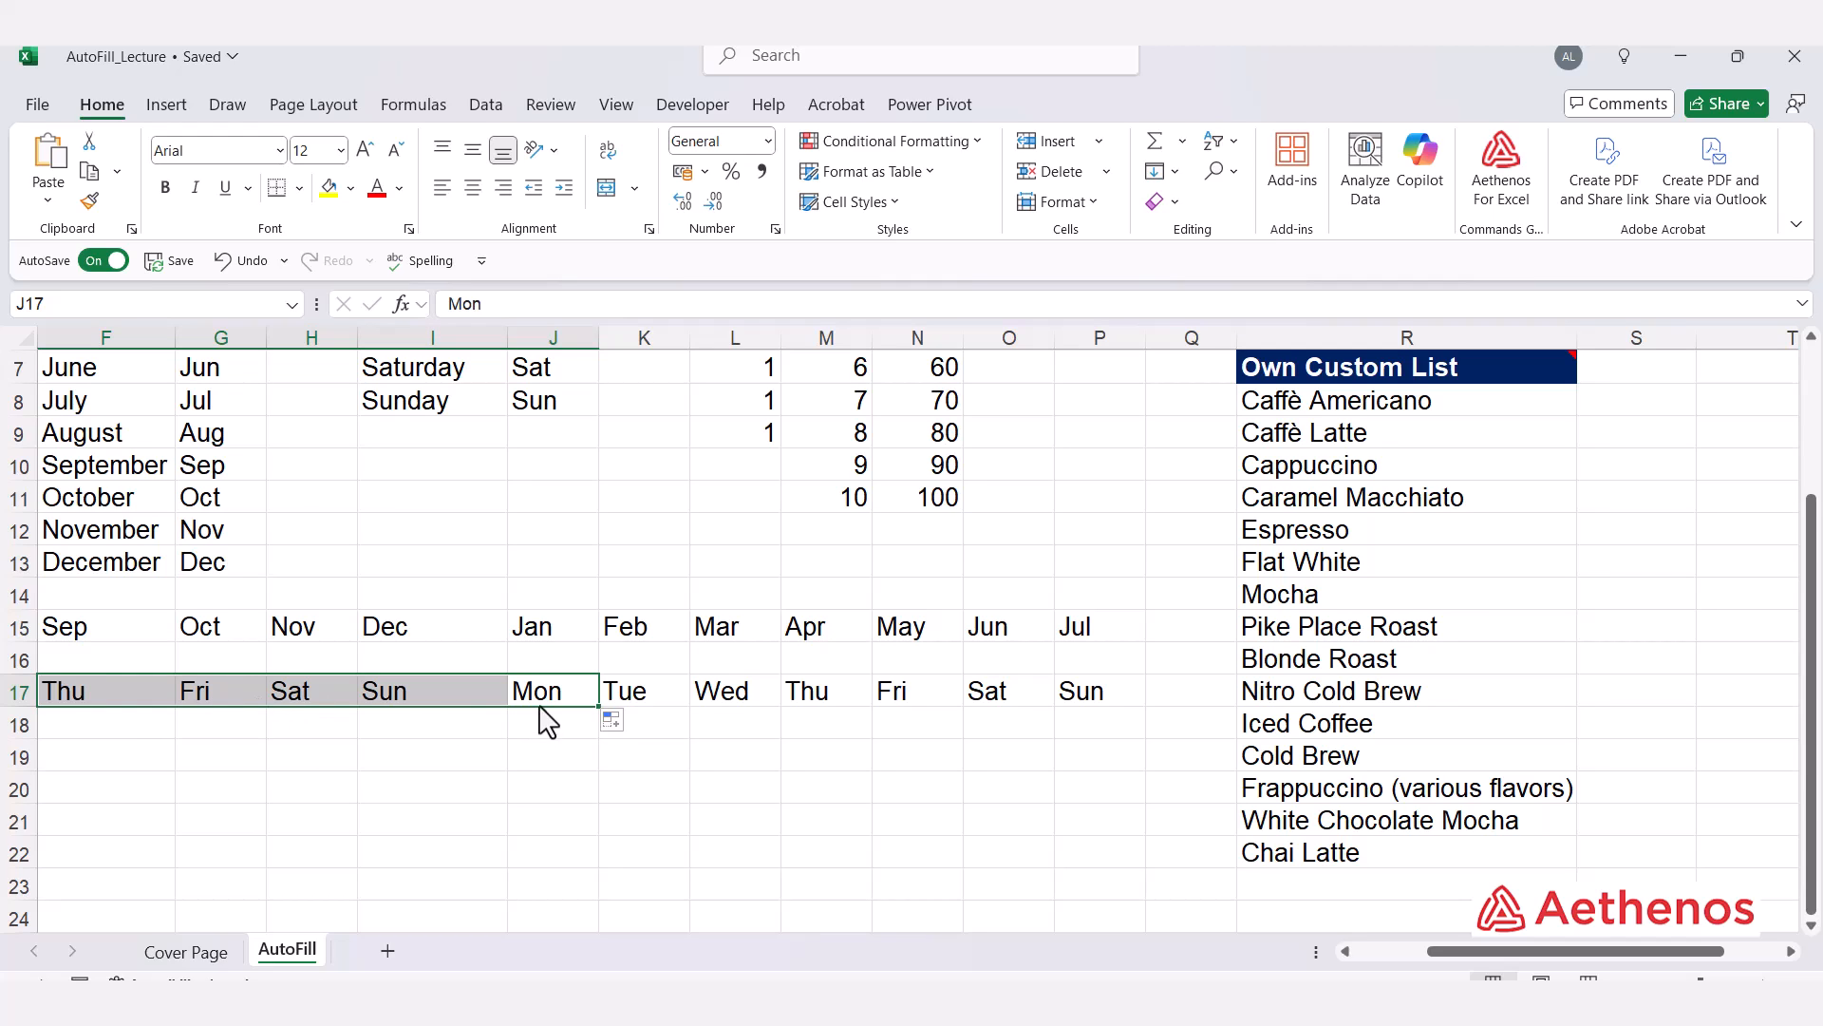
pyautogui.click(404, 691)
pyautogui.click(290, 698)
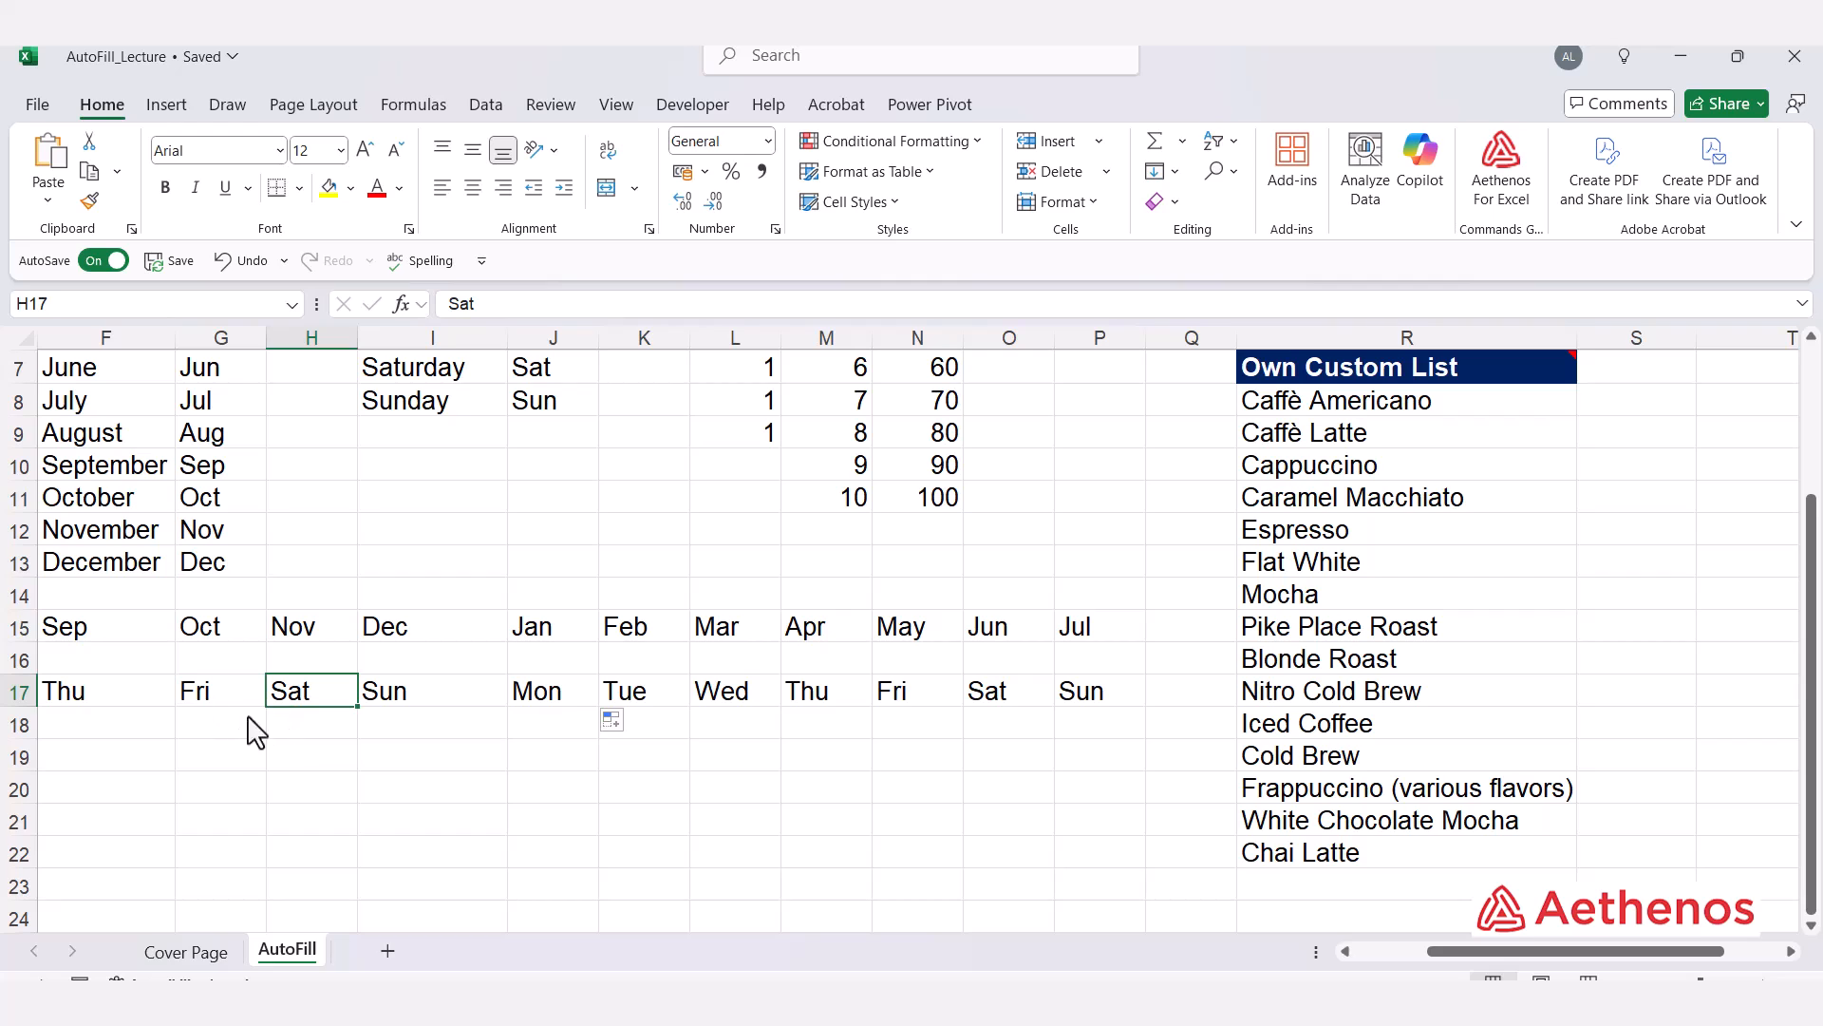
# Step: Enter 1 in L19 and 2 in M19, then AutoFill the pair right to P19
pyautogui.click(720, 760)
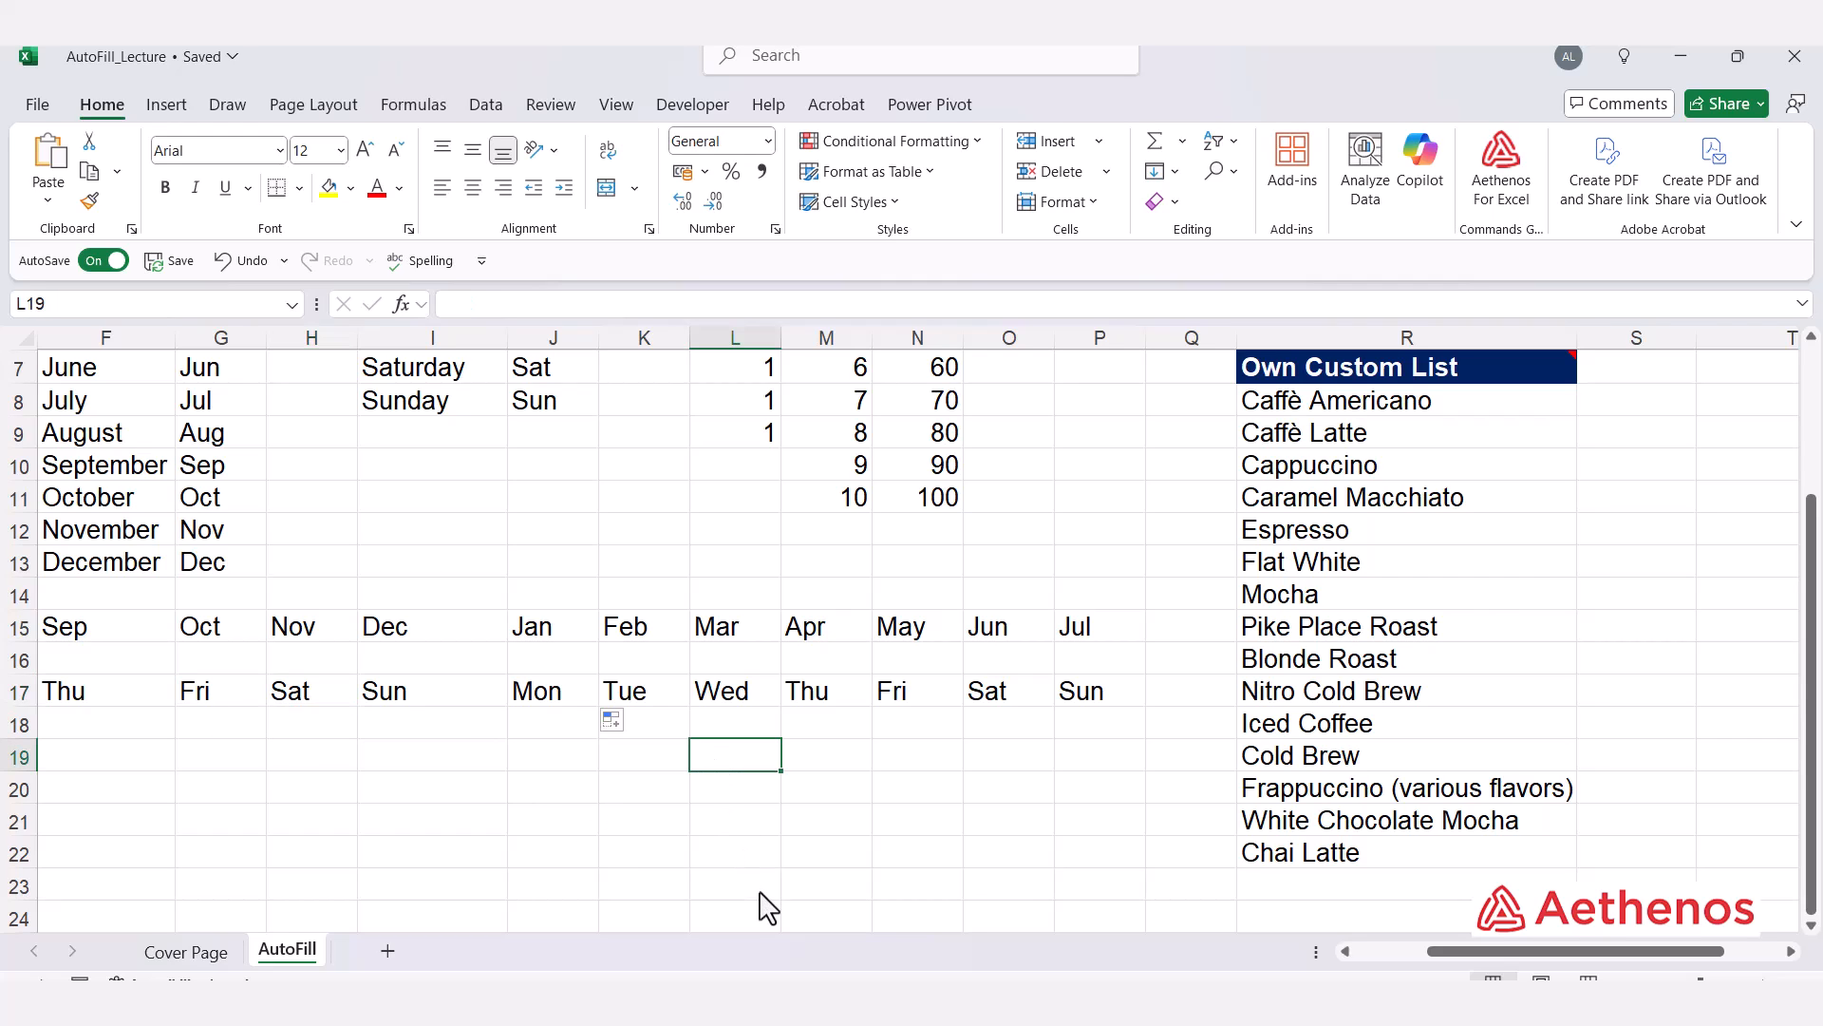
pyautogui.write('1')
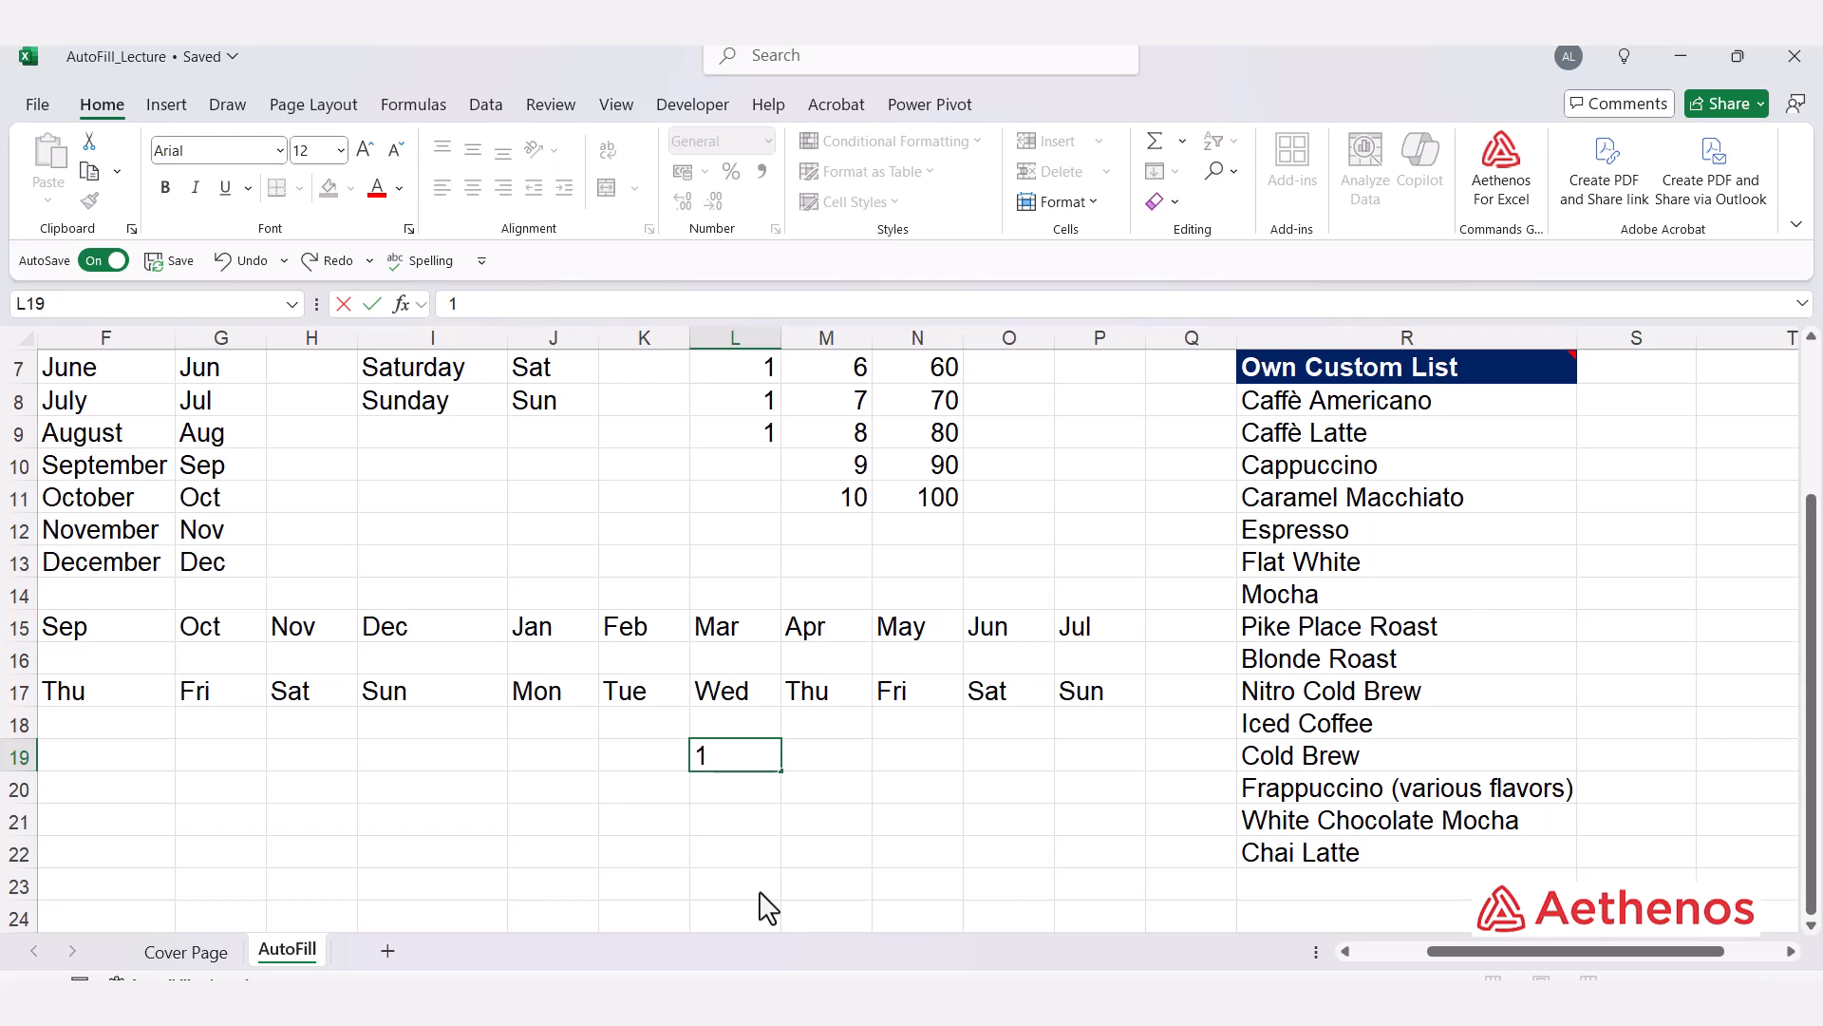
pyautogui.press('Tab')
pyautogui.write('2')
pyautogui.press('Tab')
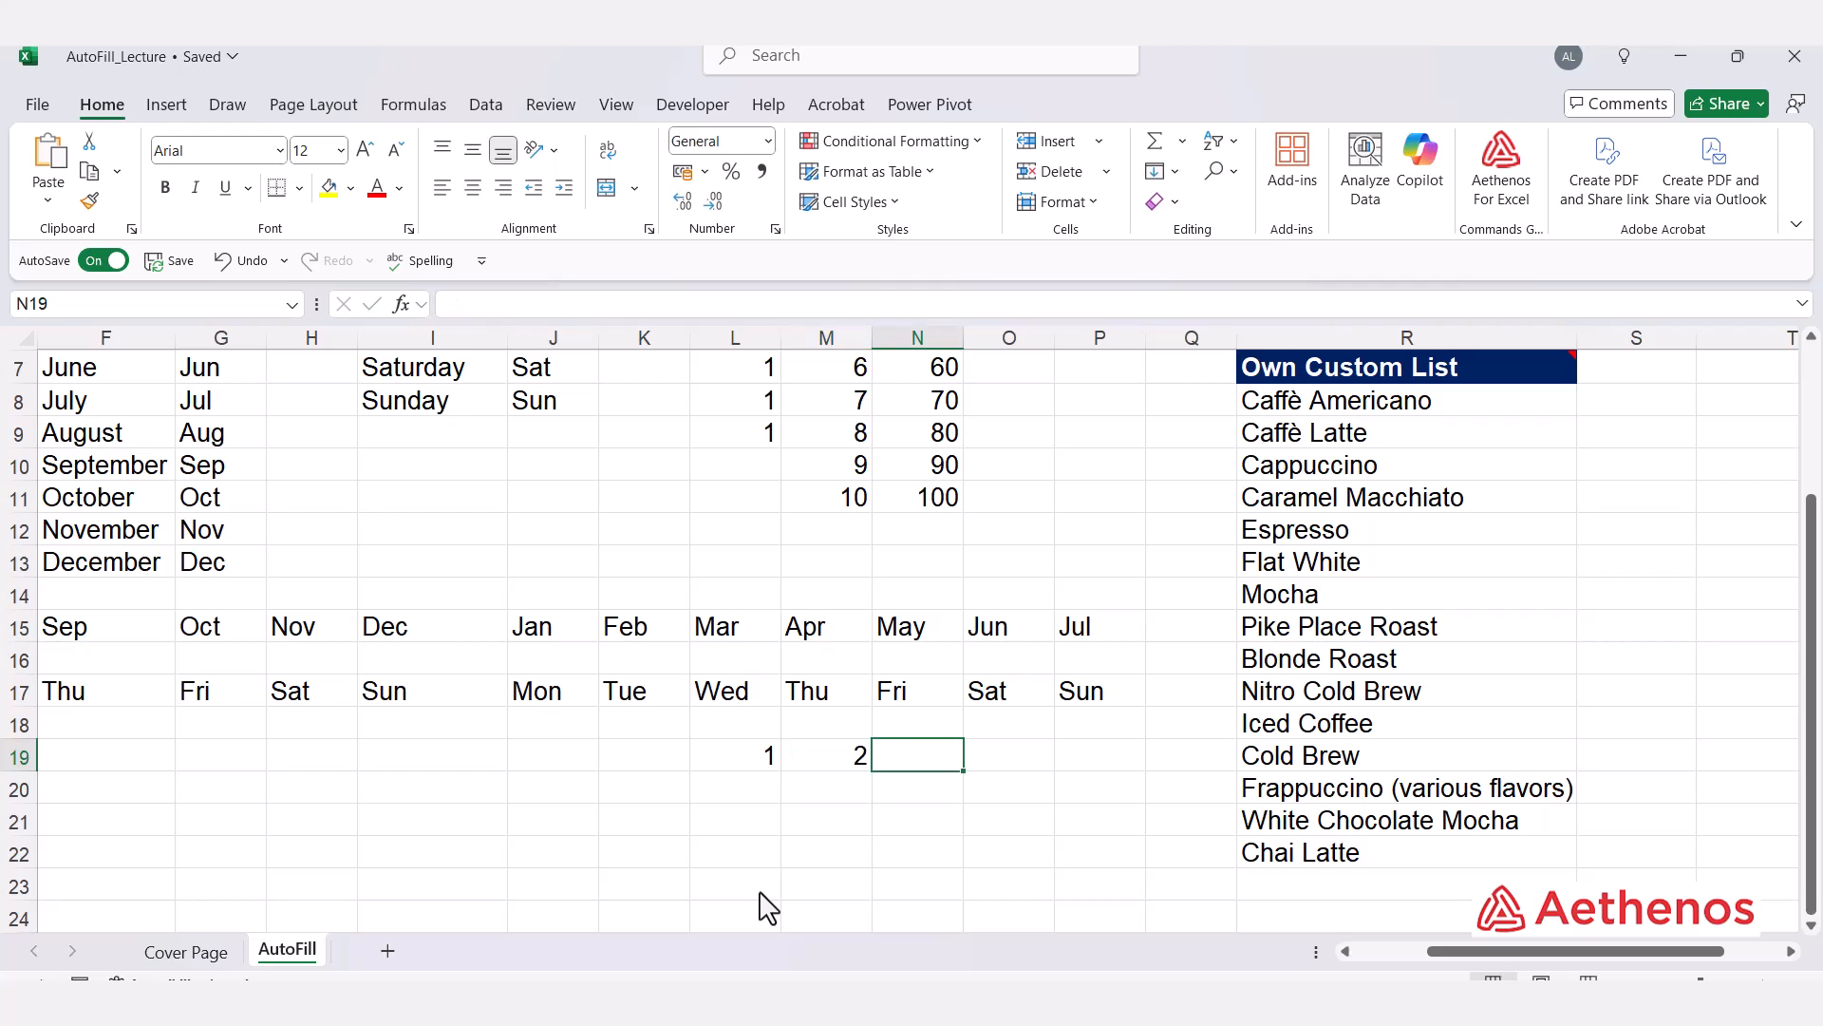
pyautogui.moveTo(764, 757); pyautogui.dragTo(1120, 804)
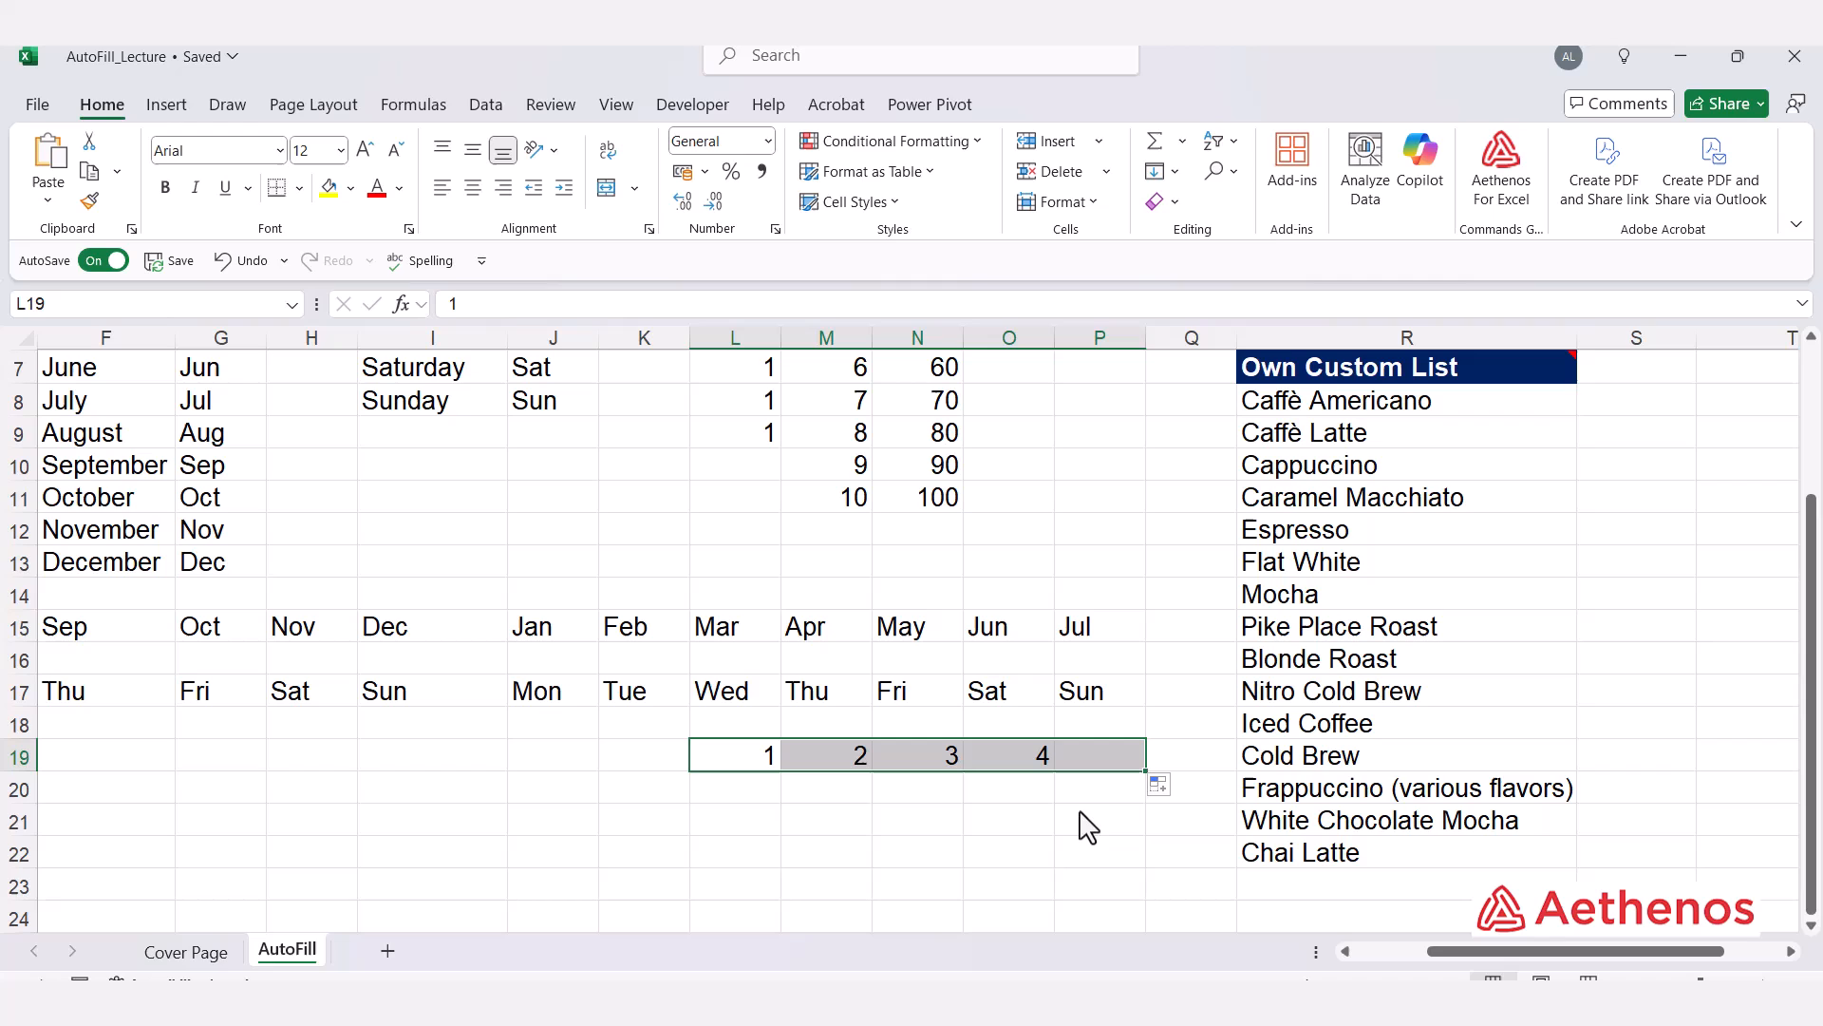
# Step: AutoFill the 1 and 2 pair leftward to G19 to continue the series down to -4
pyautogui.click(857, 760)
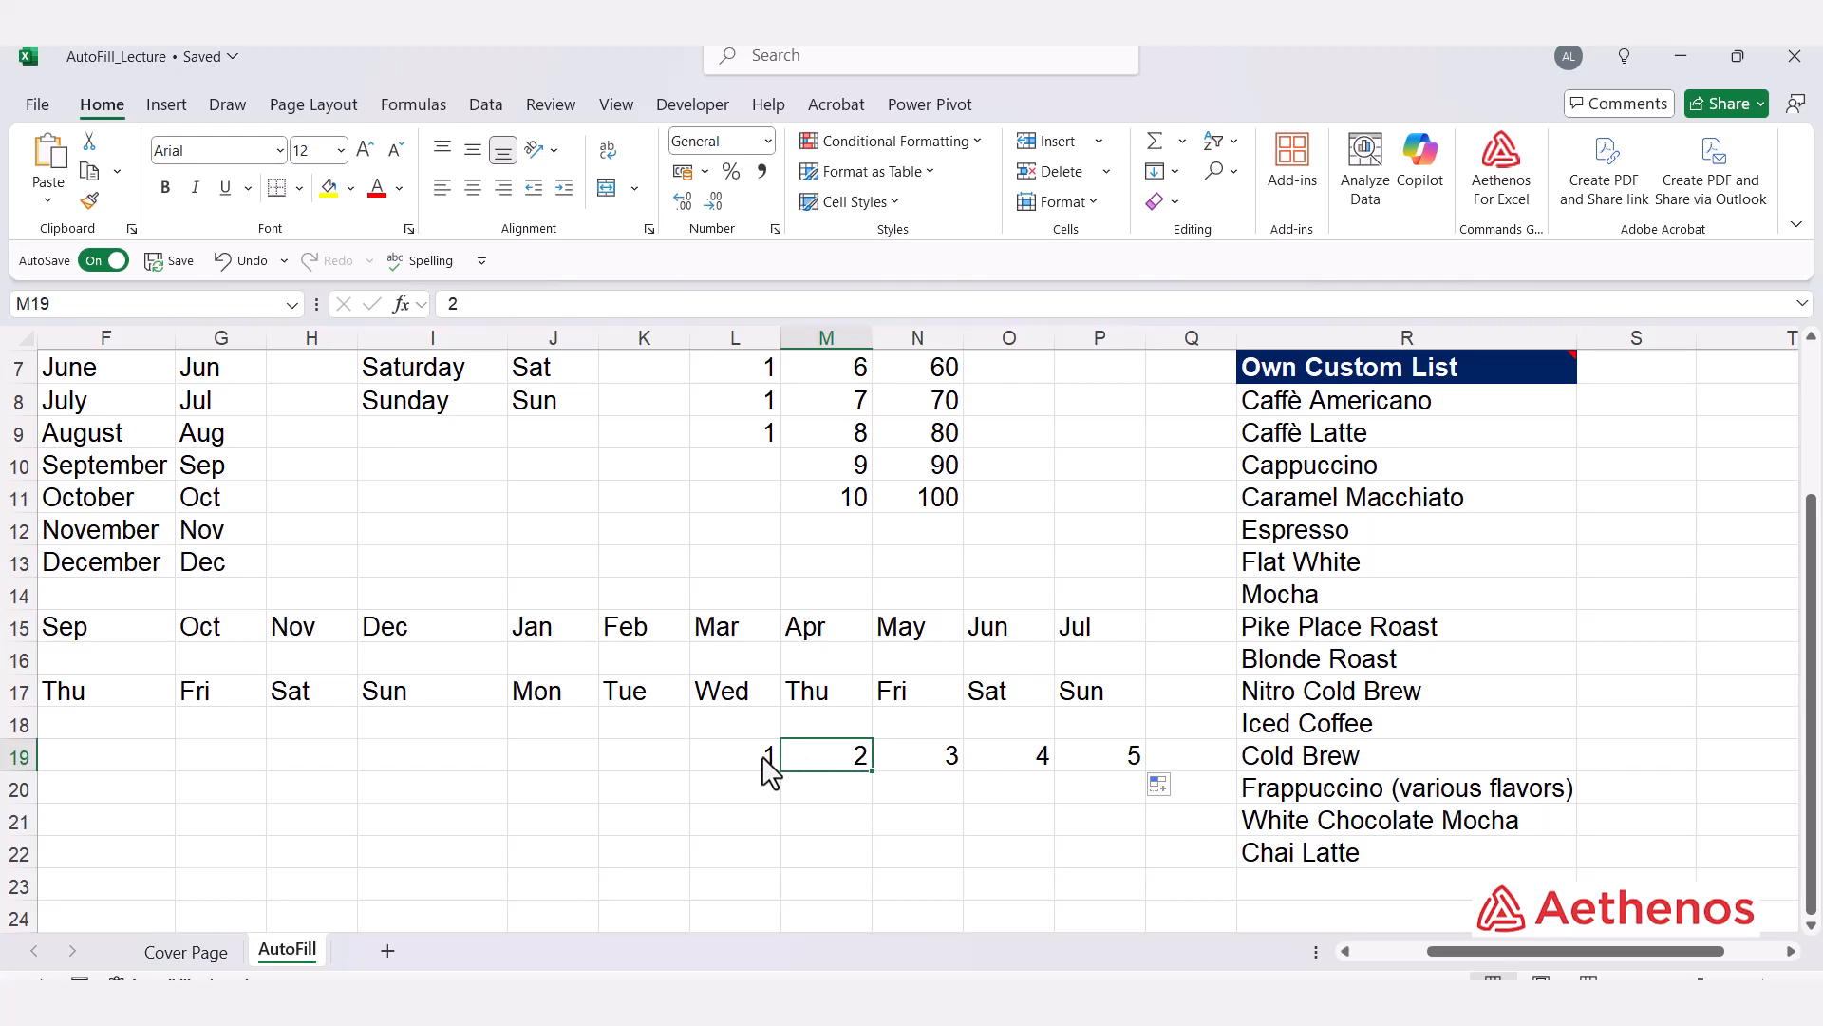
pyautogui.moveTo(766, 765); pyautogui.dragTo(216, 750)
pyautogui.click(653, 766)
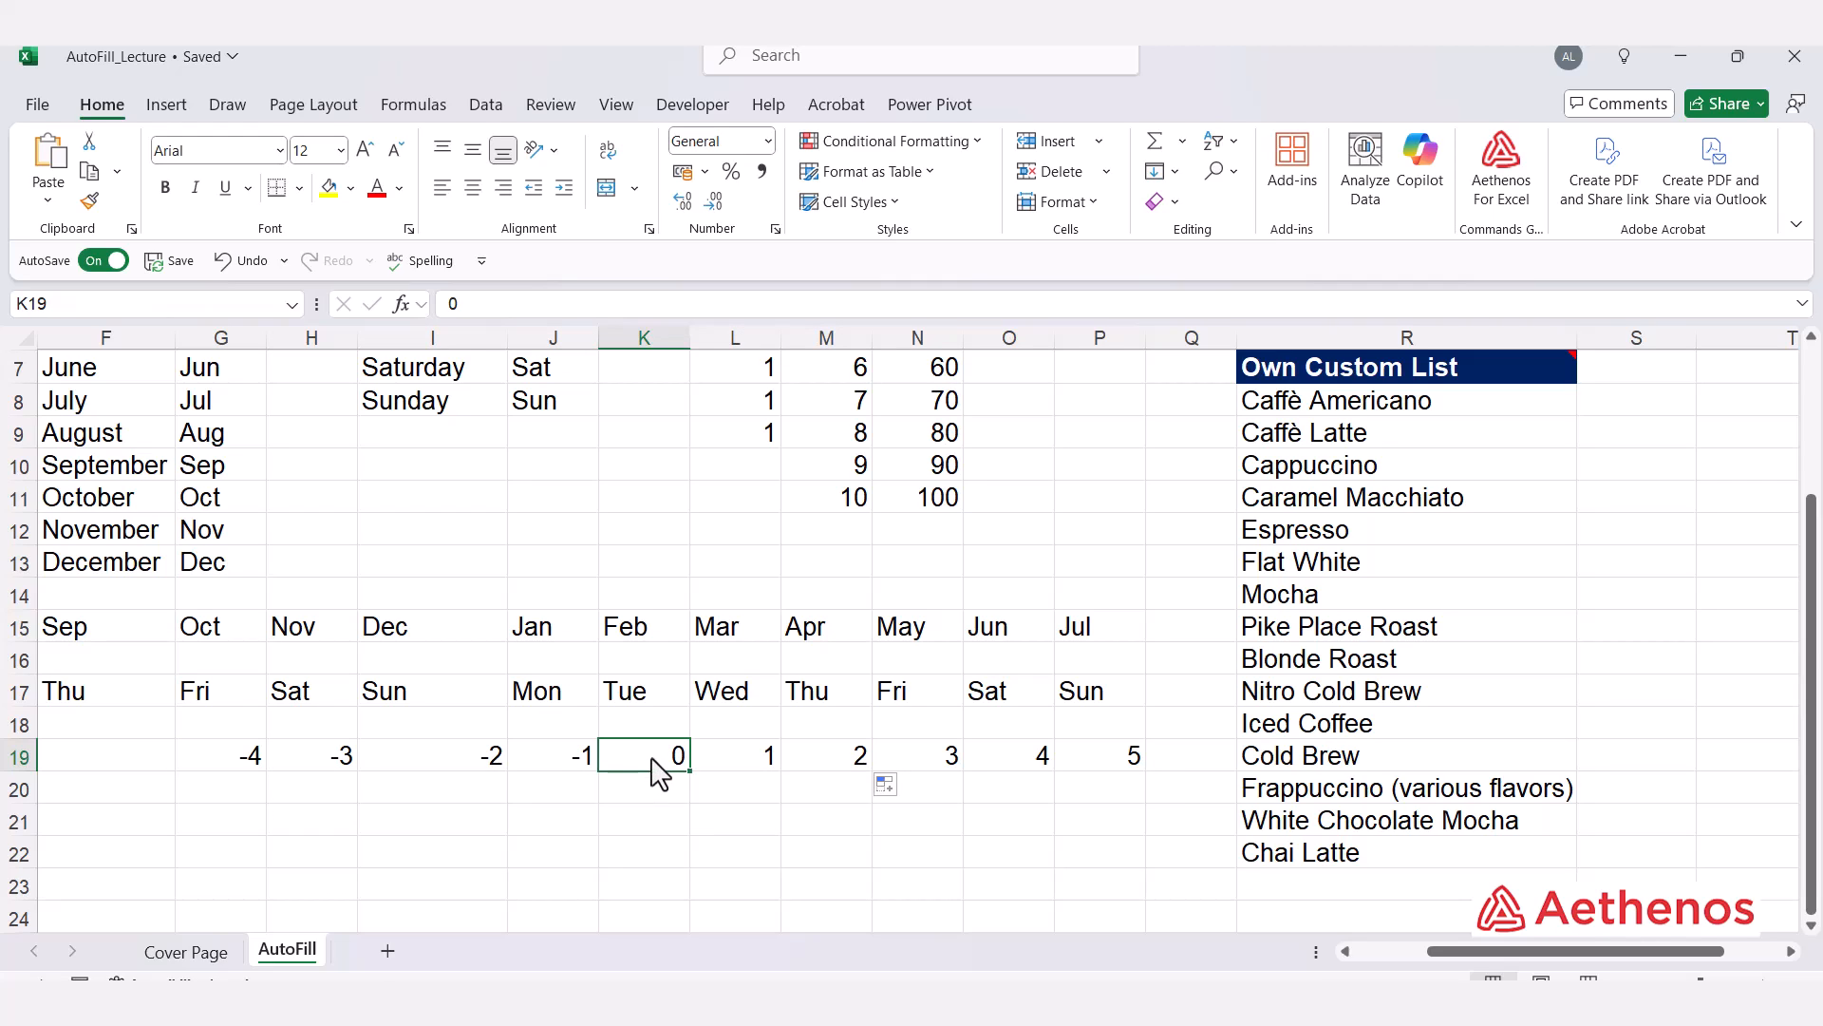
pyautogui.click(465, 767)
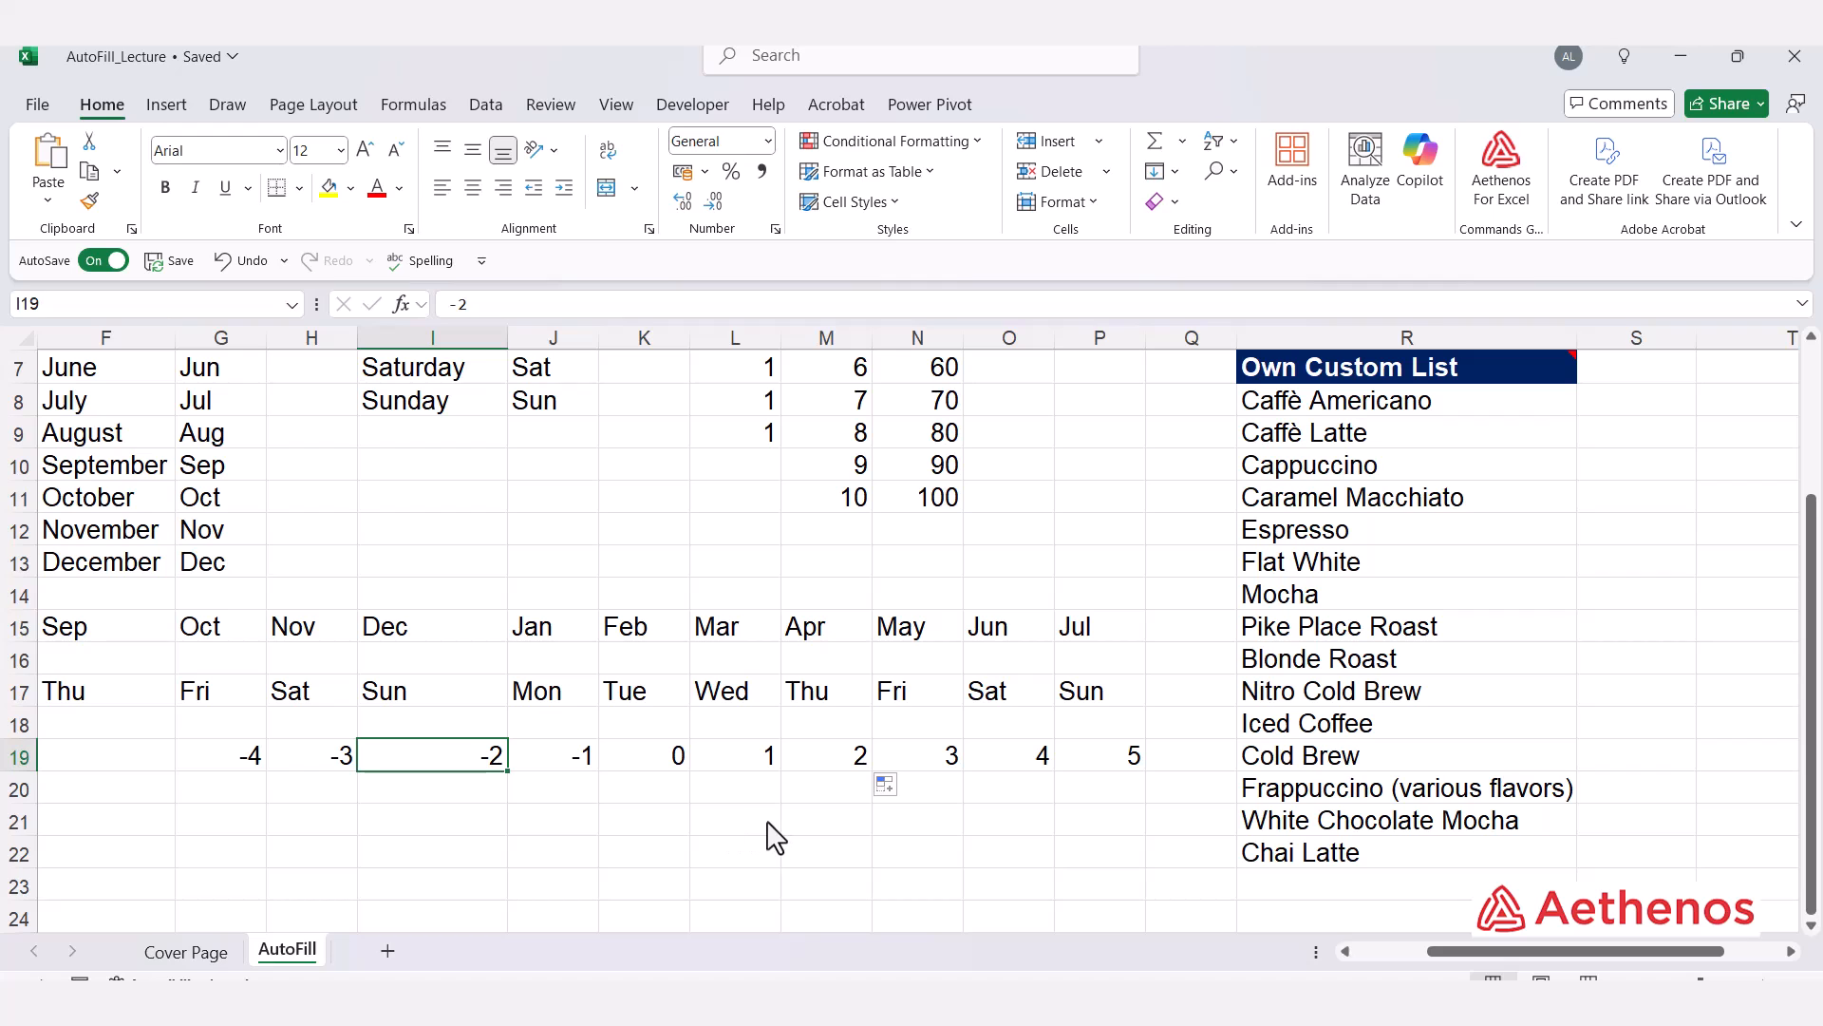
# Step: Enter 10 in L21 and 20 in M21, then AutoFill the pair right to P21
pyautogui.click(722, 823)
pyautogui.write('0')
pyautogui.press('Tab')
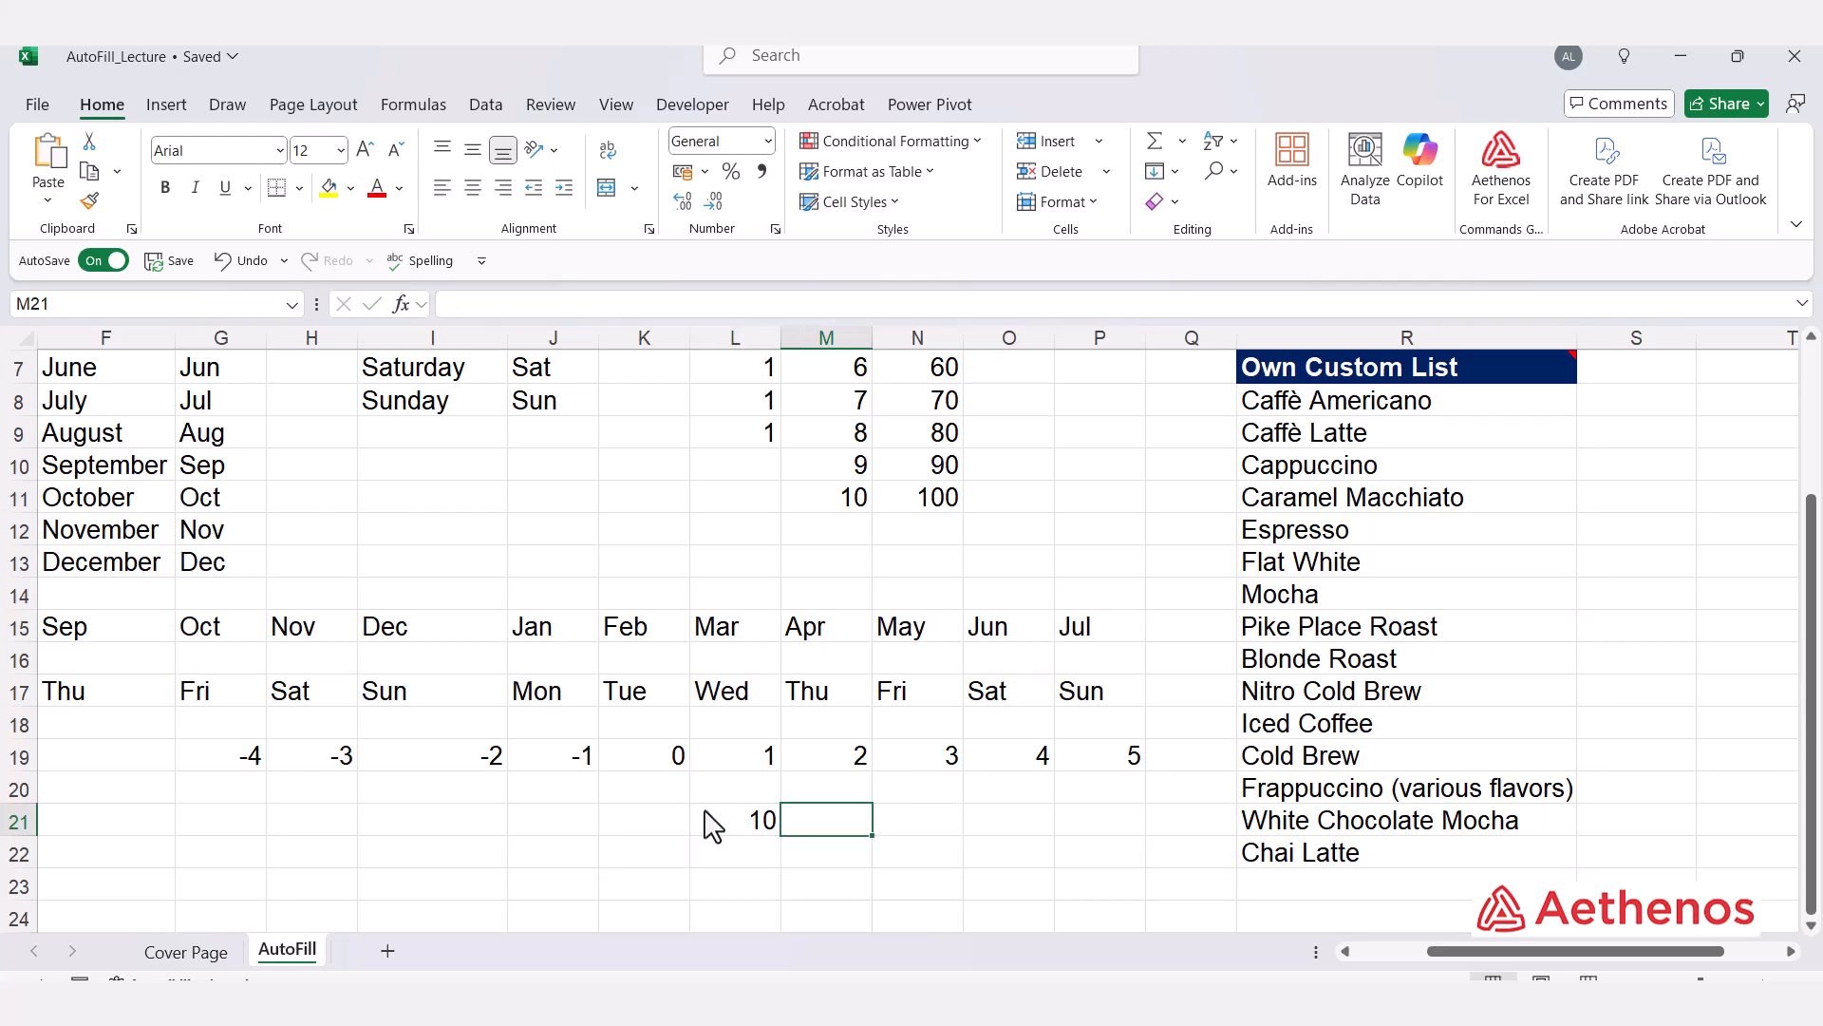
pyautogui.write('1')
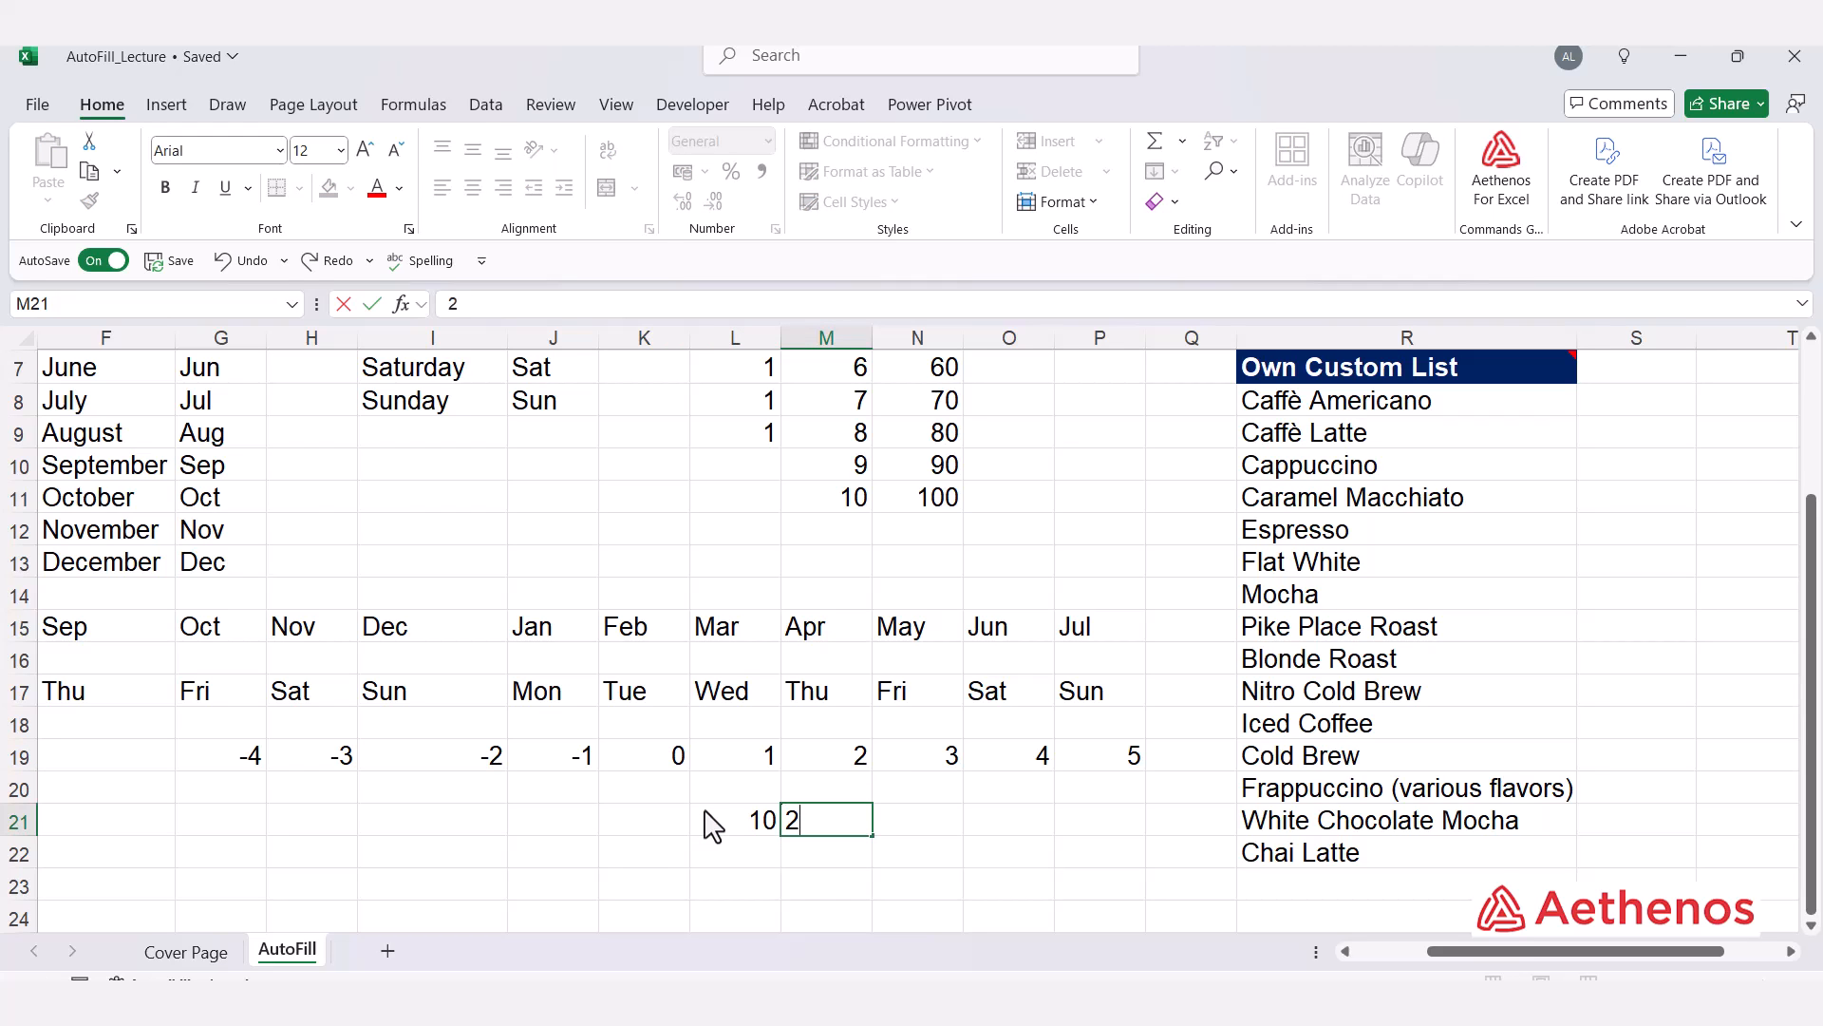
pyautogui.write('0')
pyautogui.press('Tab')
pyautogui.moveTo(737, 824); pyautogui.dragTo(1139, 860)
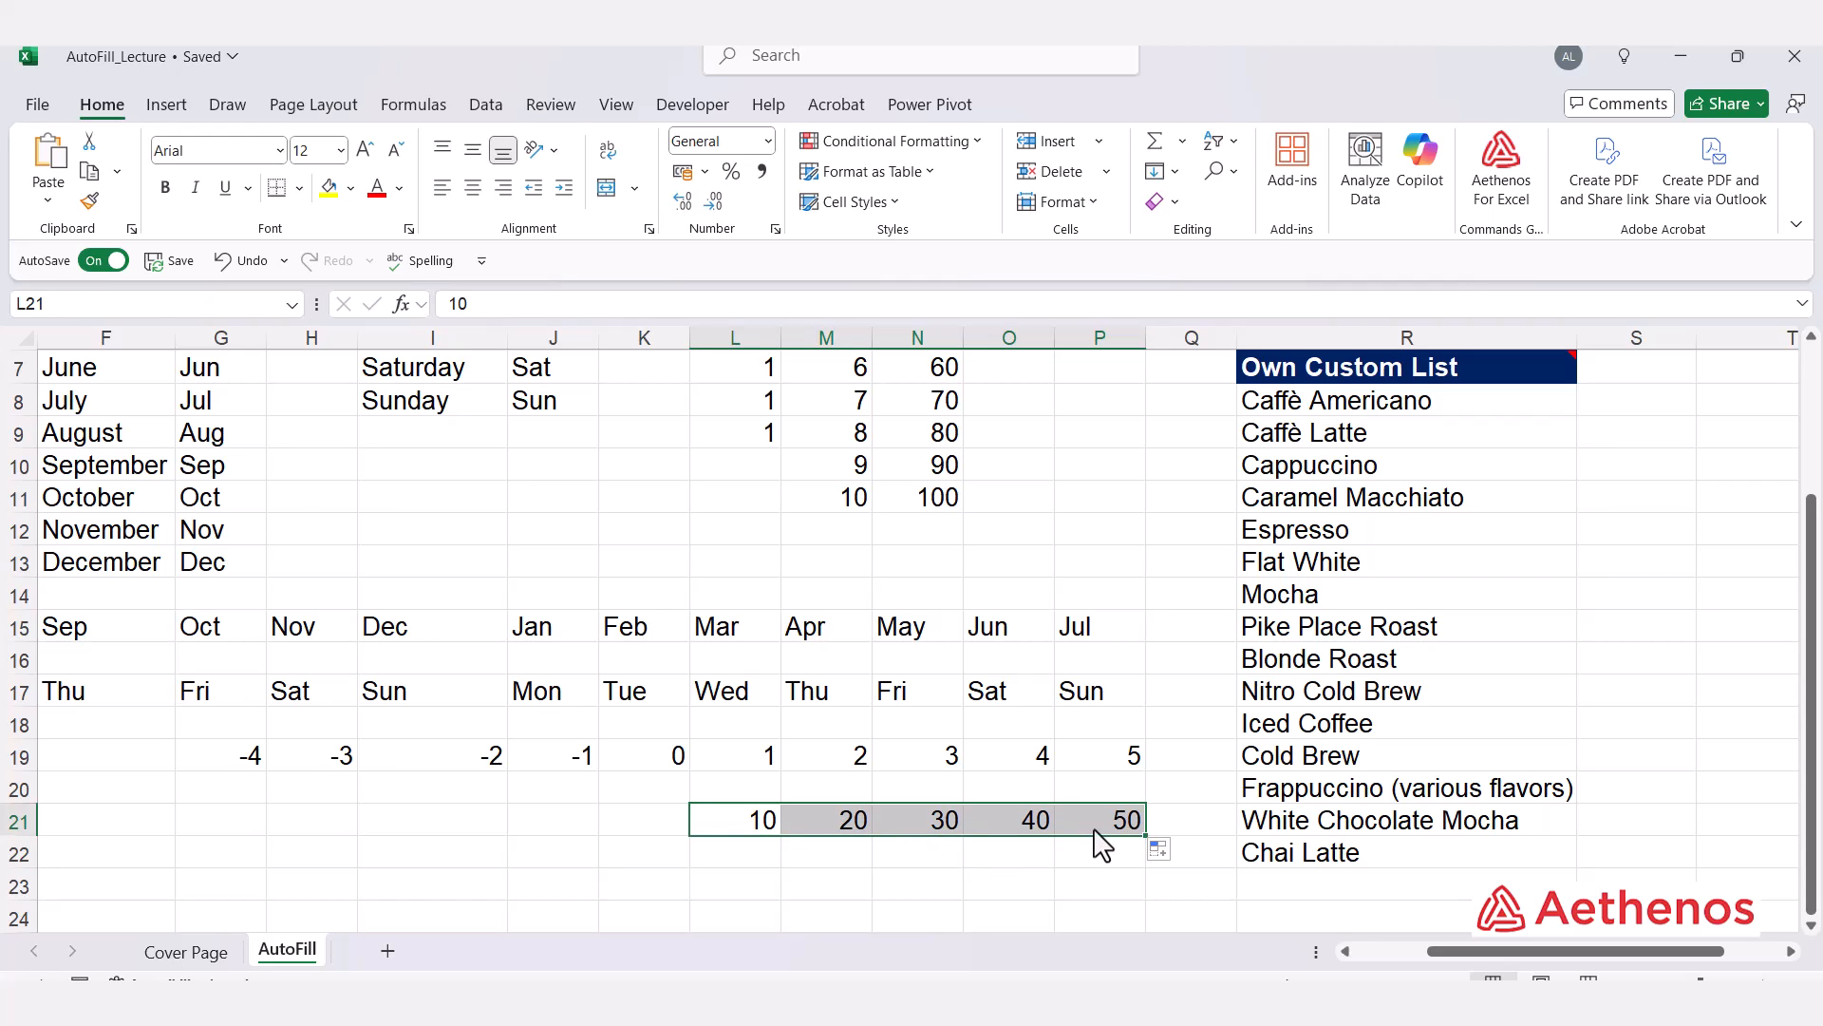
# Step: AutoFill the 10 and 20 pair leftward to G21 to continue the series down to -40
pyautogui.moveTo(757, 818); pyautogui.dragTo(180, 828)
pyautogui.click(646, 832)
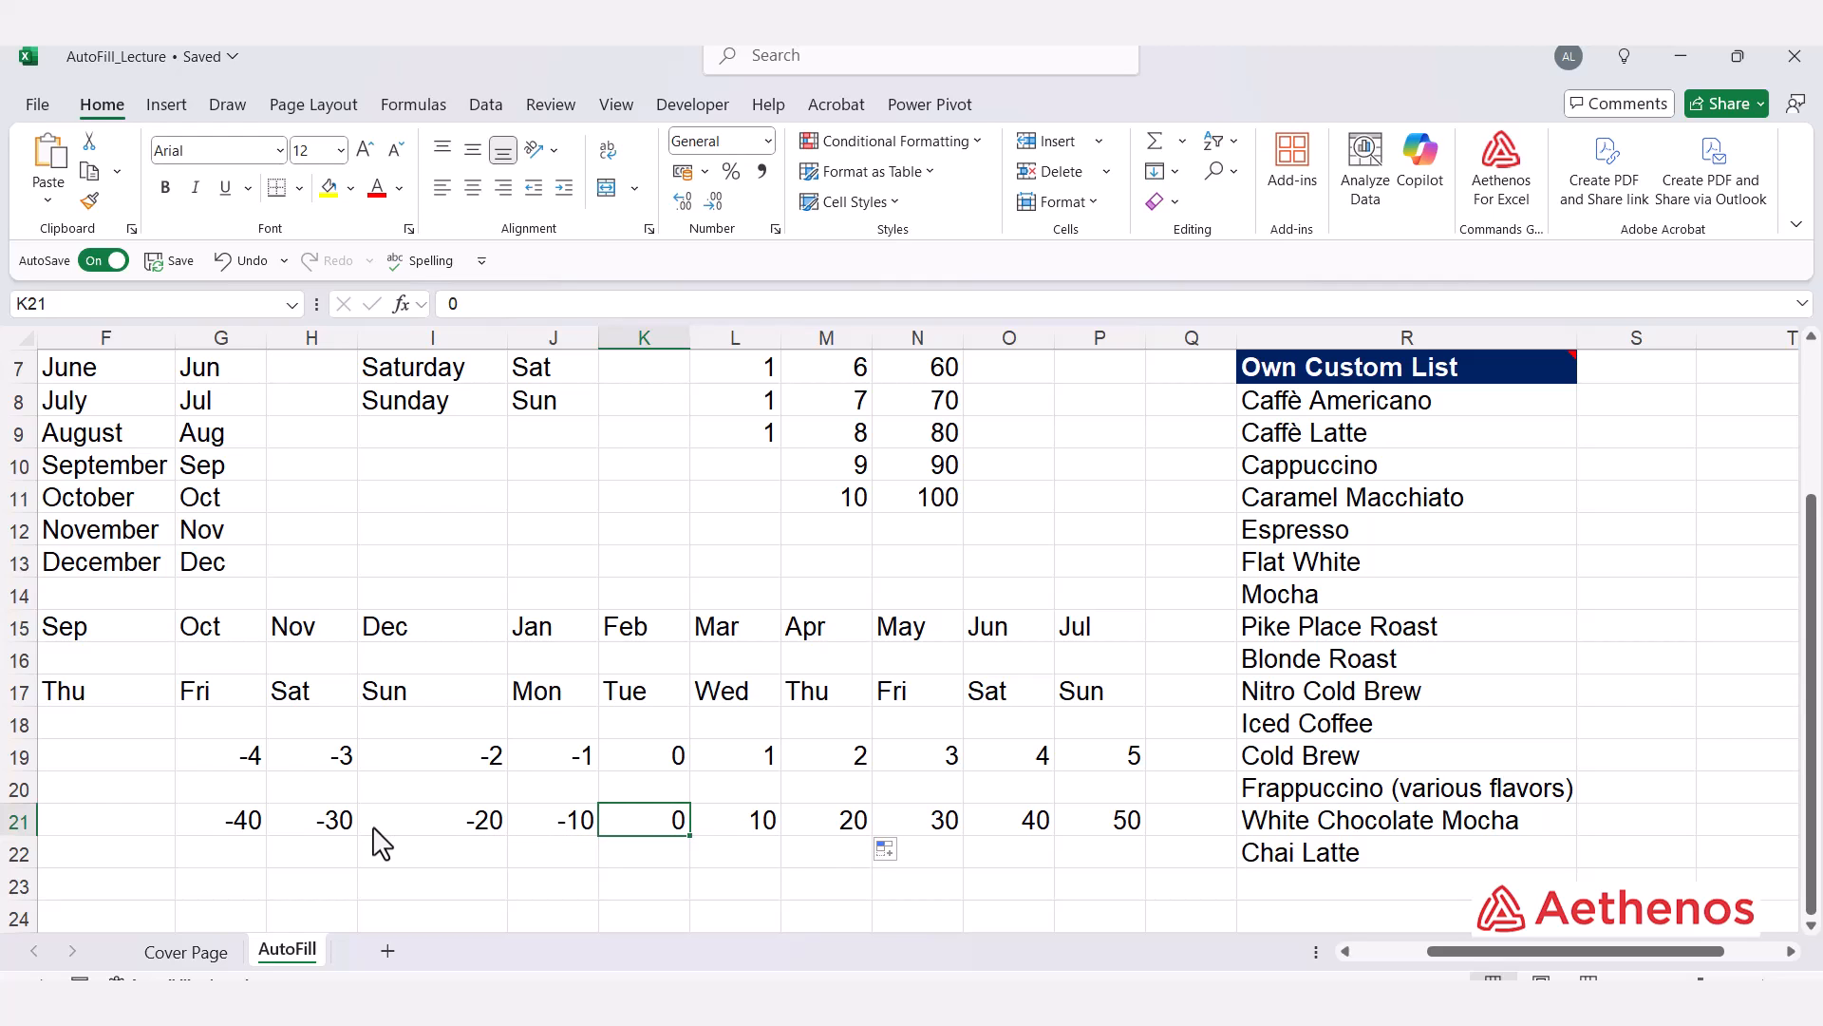
# Step: Select the coffee names of the Own Custom List in R8:R22 to review them
pyautogui.scroll(2, 1382, 860)
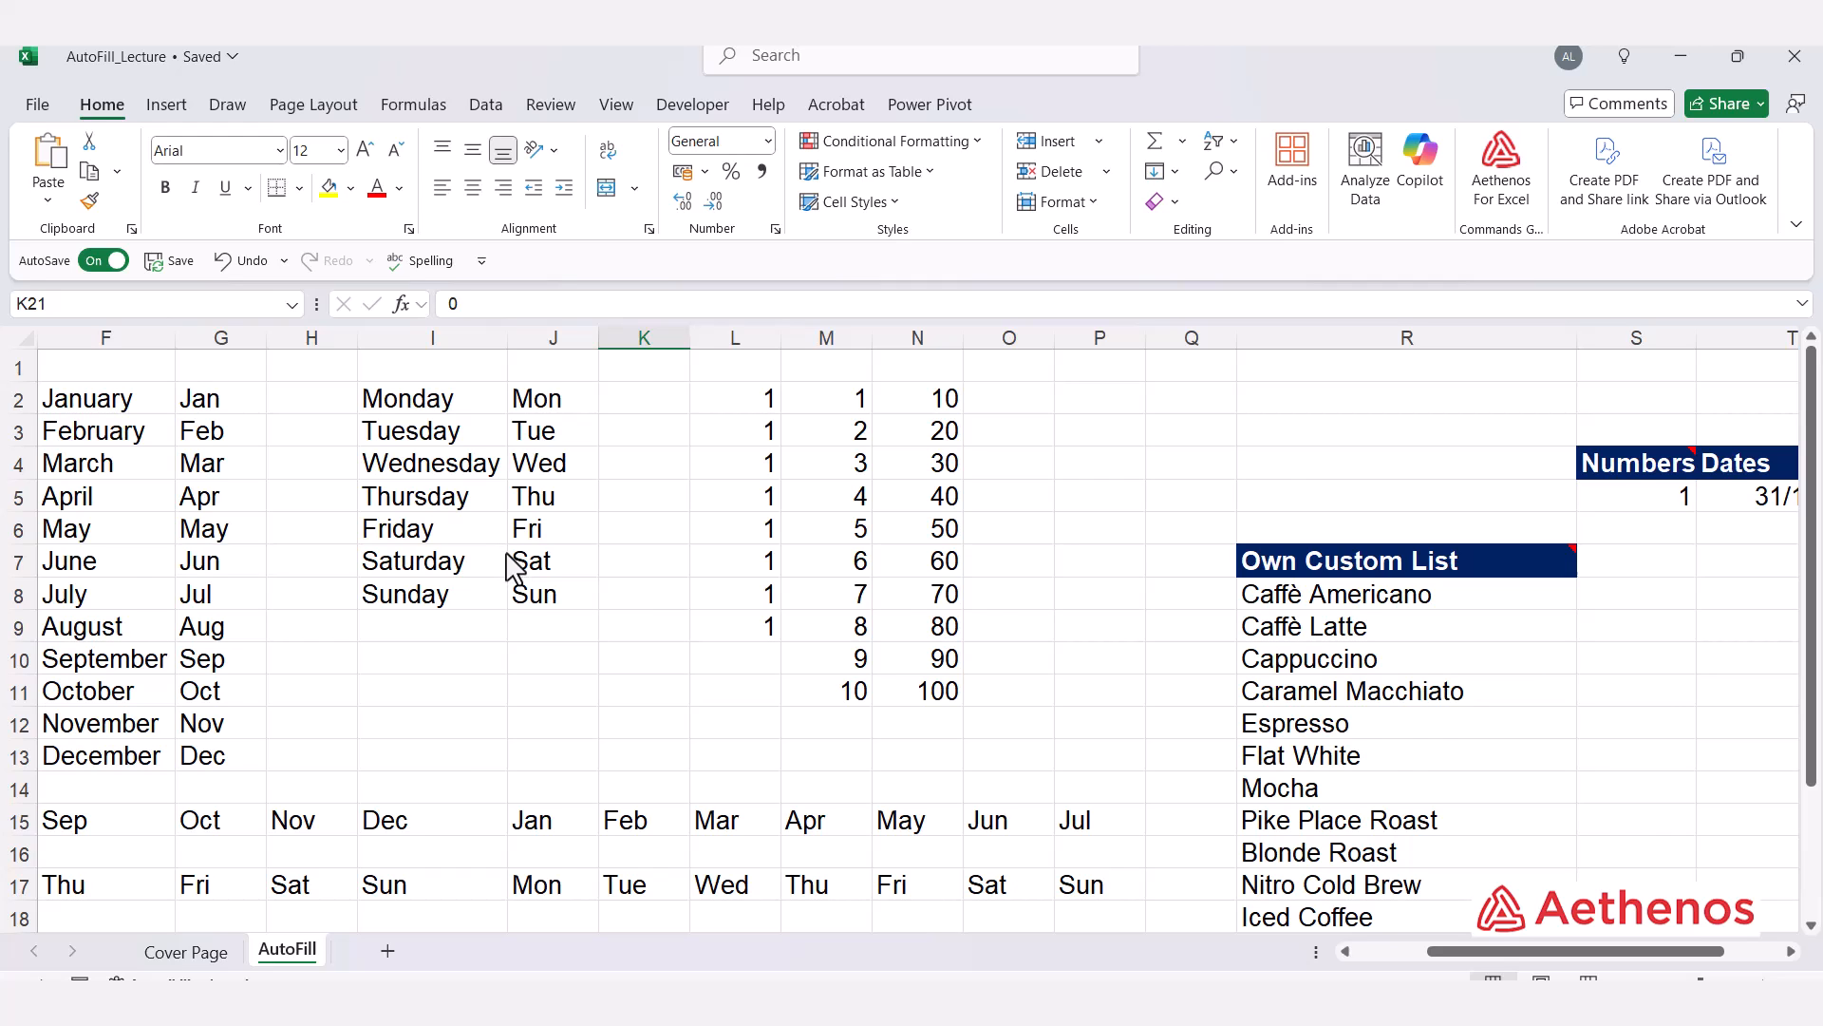
pyautogui.scroll(-2, 1188, 574)
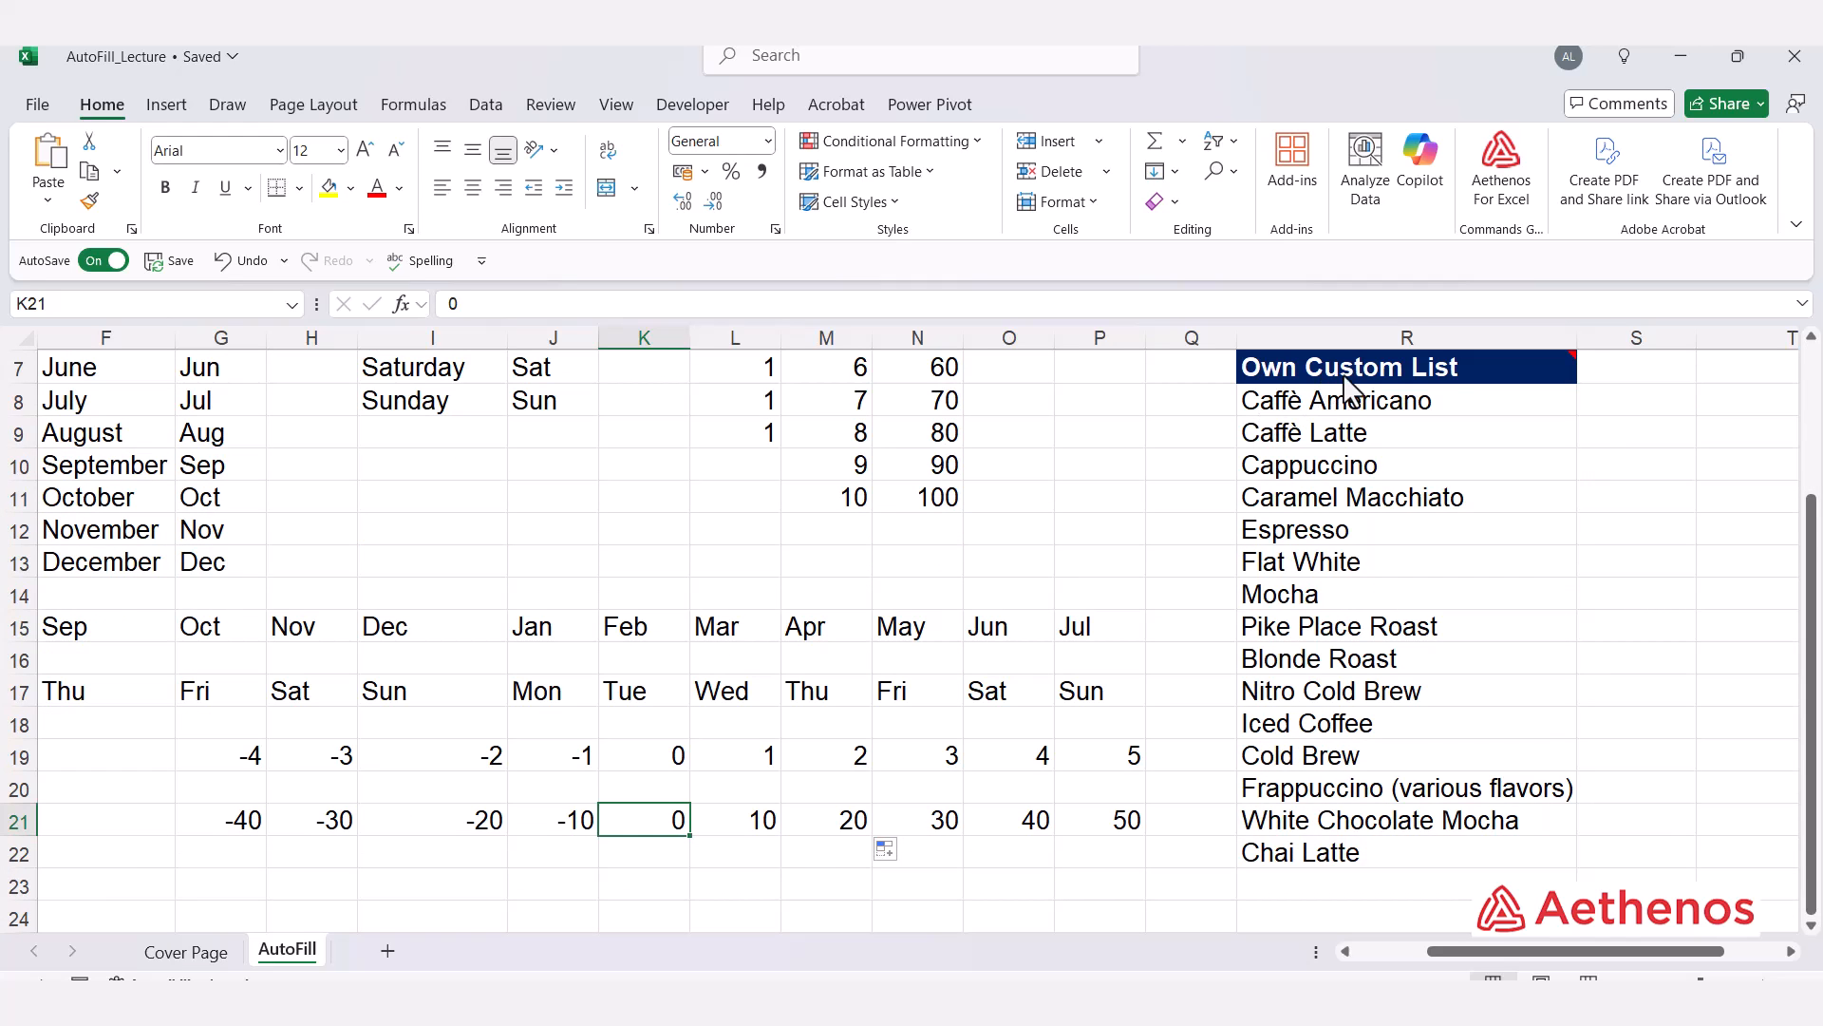
pyautogui.moveTo(1325, 403); pyautogui.dragTo(1344, 850)
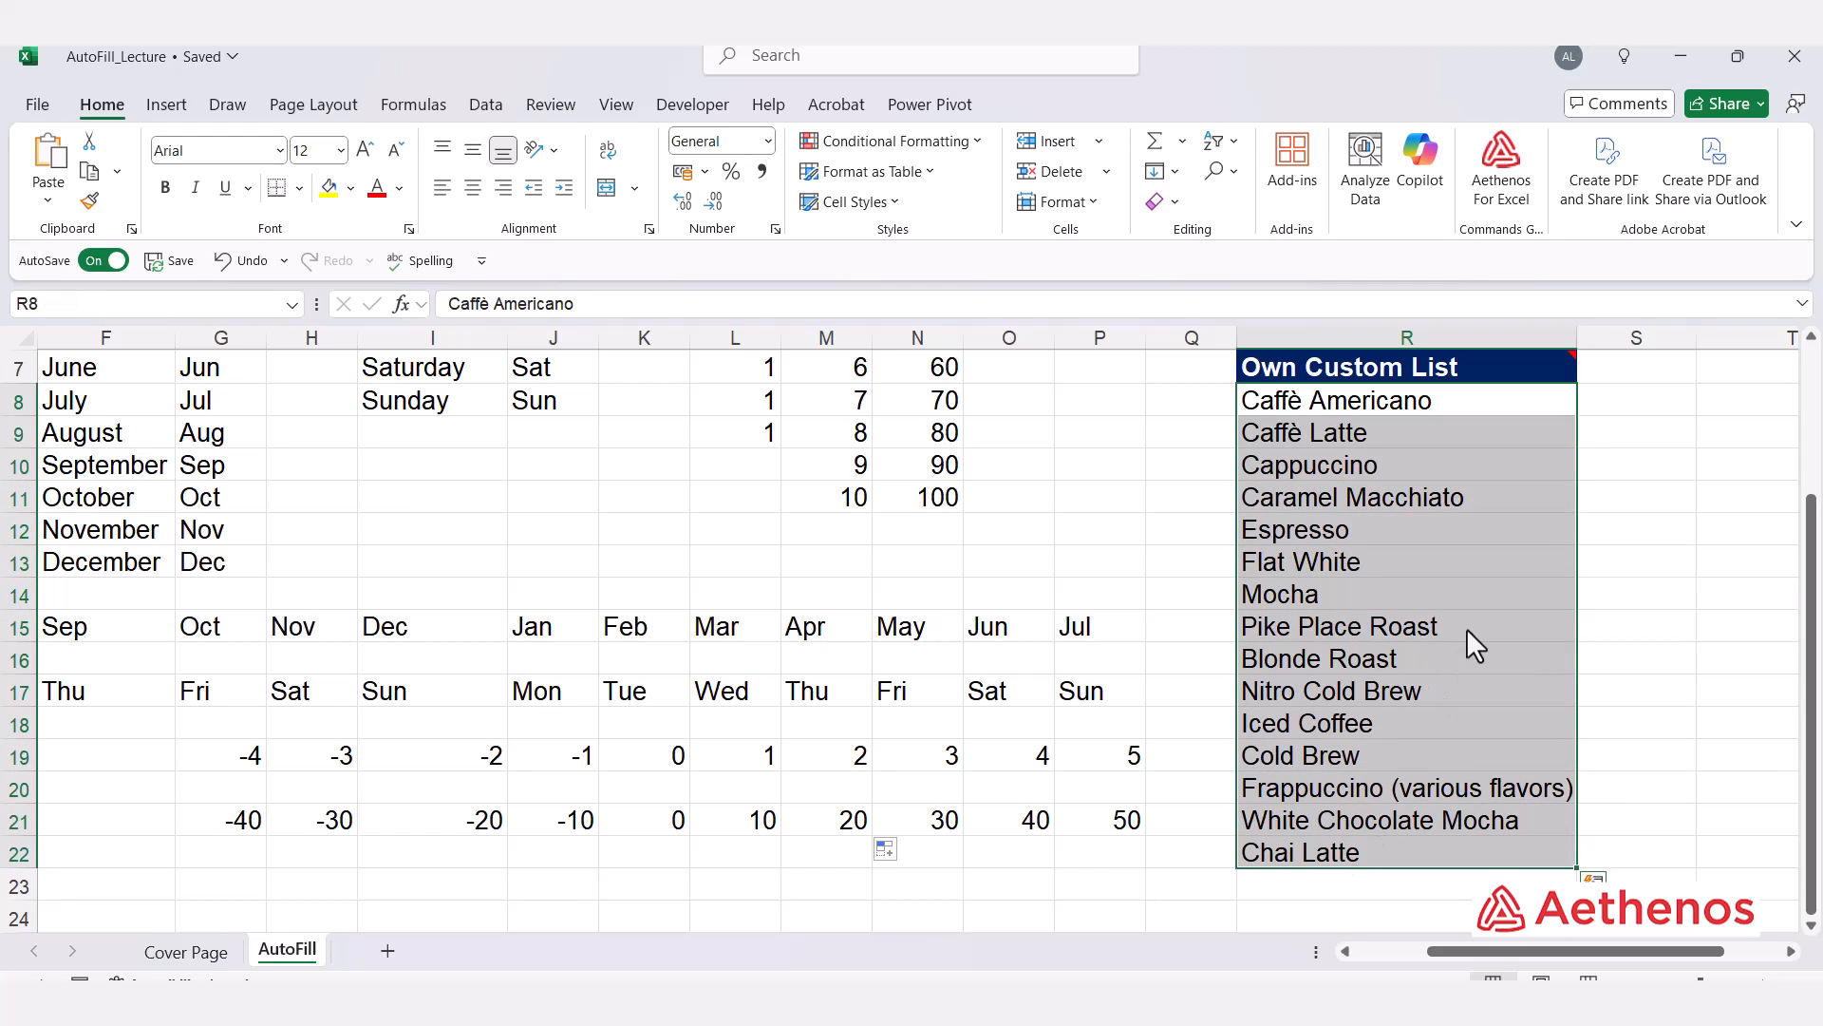
pyautogui.click(1467, 631)
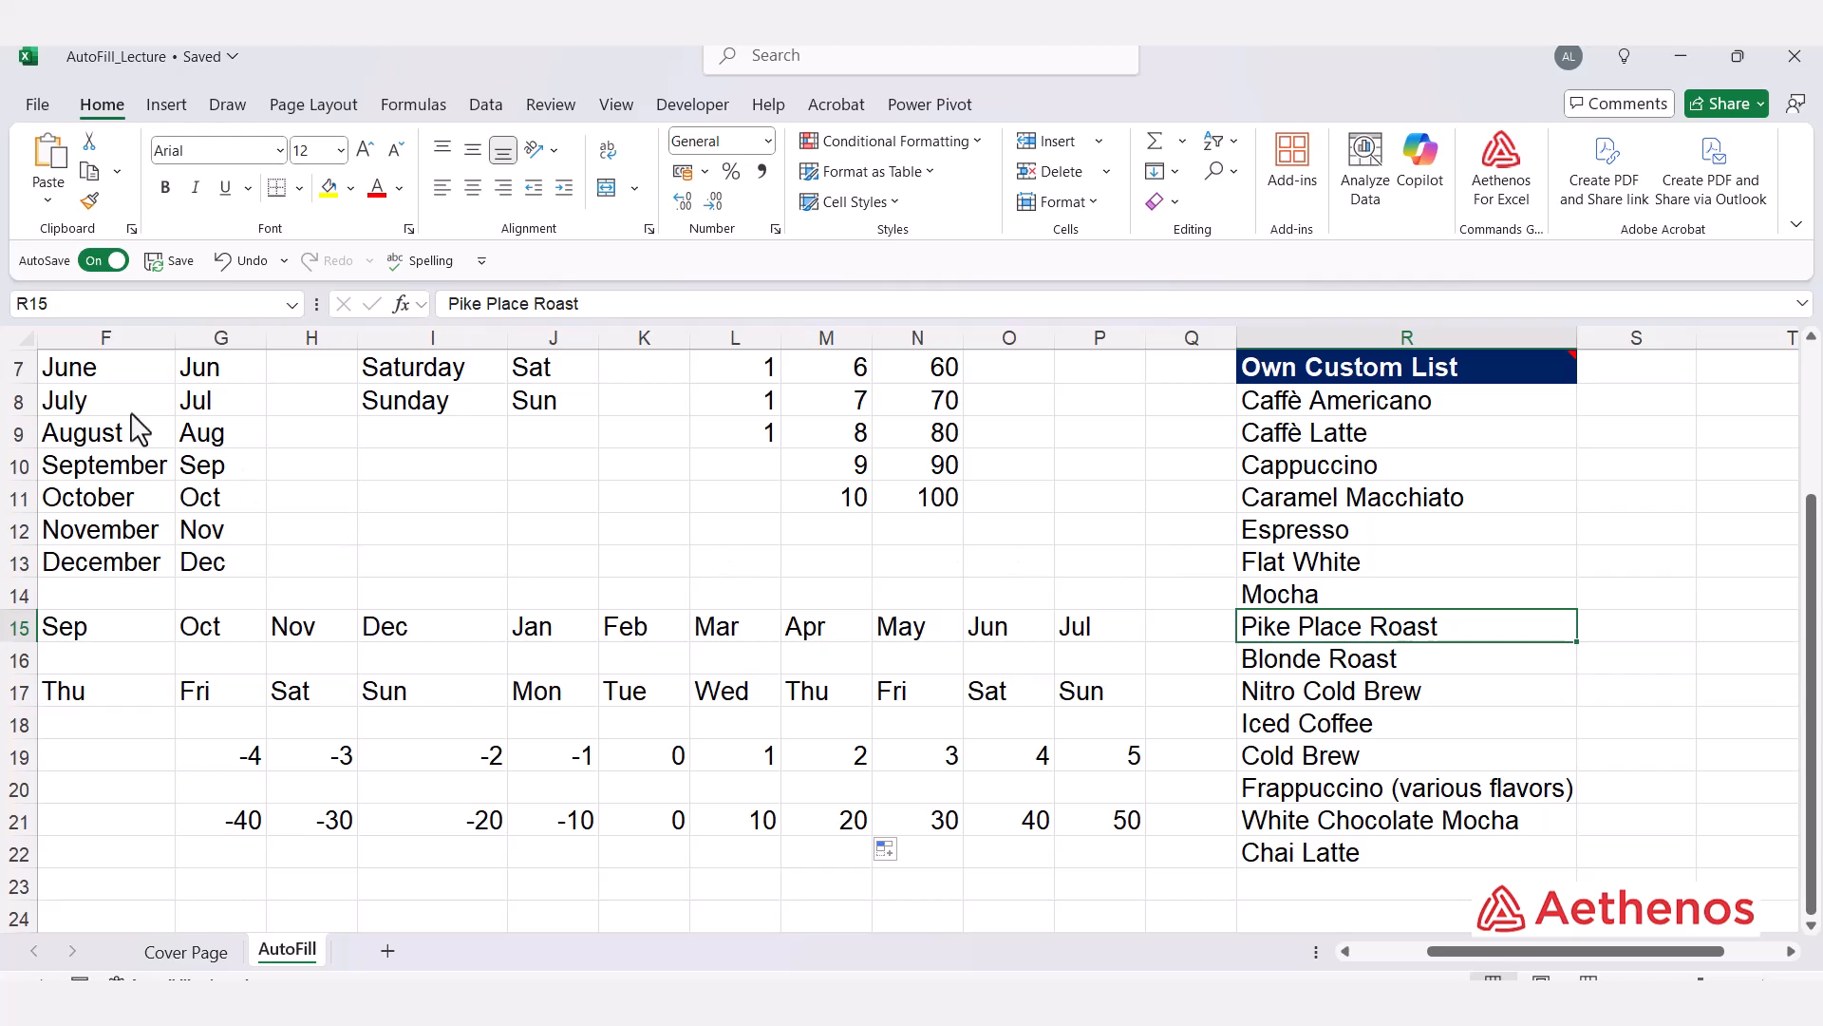
# Step: Open the Edit Custom Lists dialog from the Advanced section of Excel Options
pyautogui.click(38, 105)
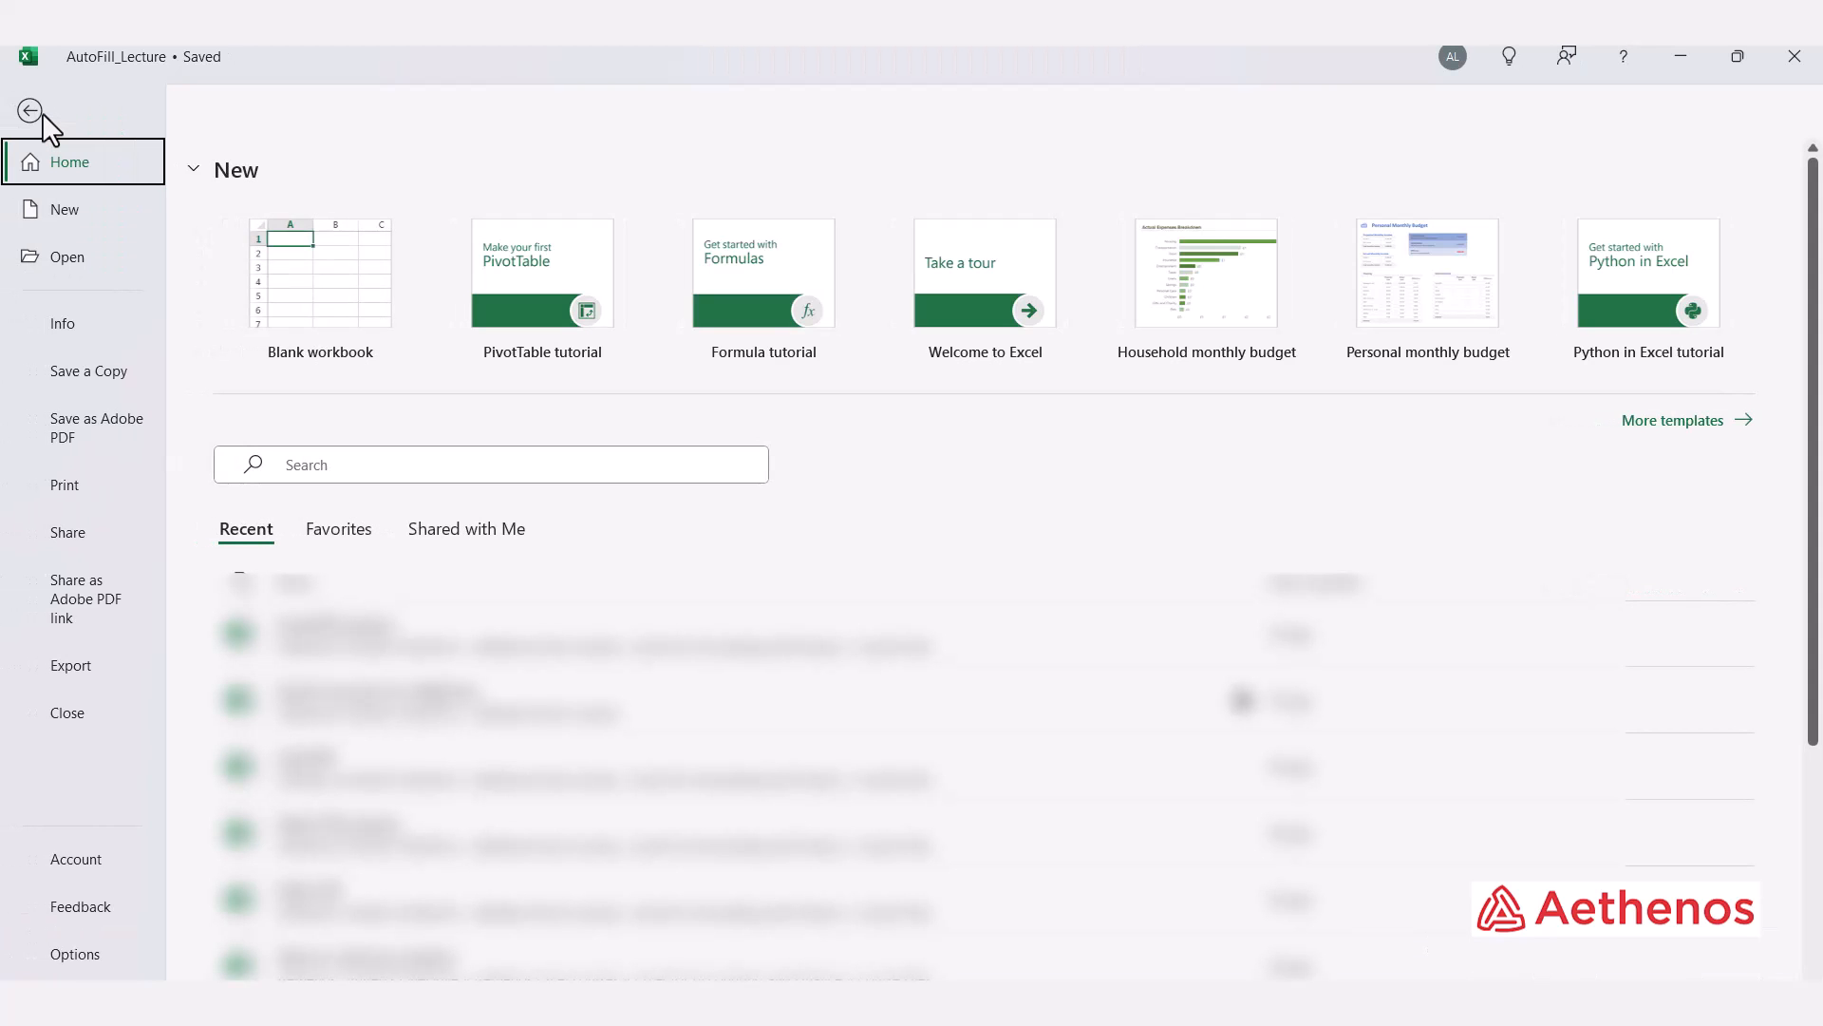
pyautogui.click(78, 961)
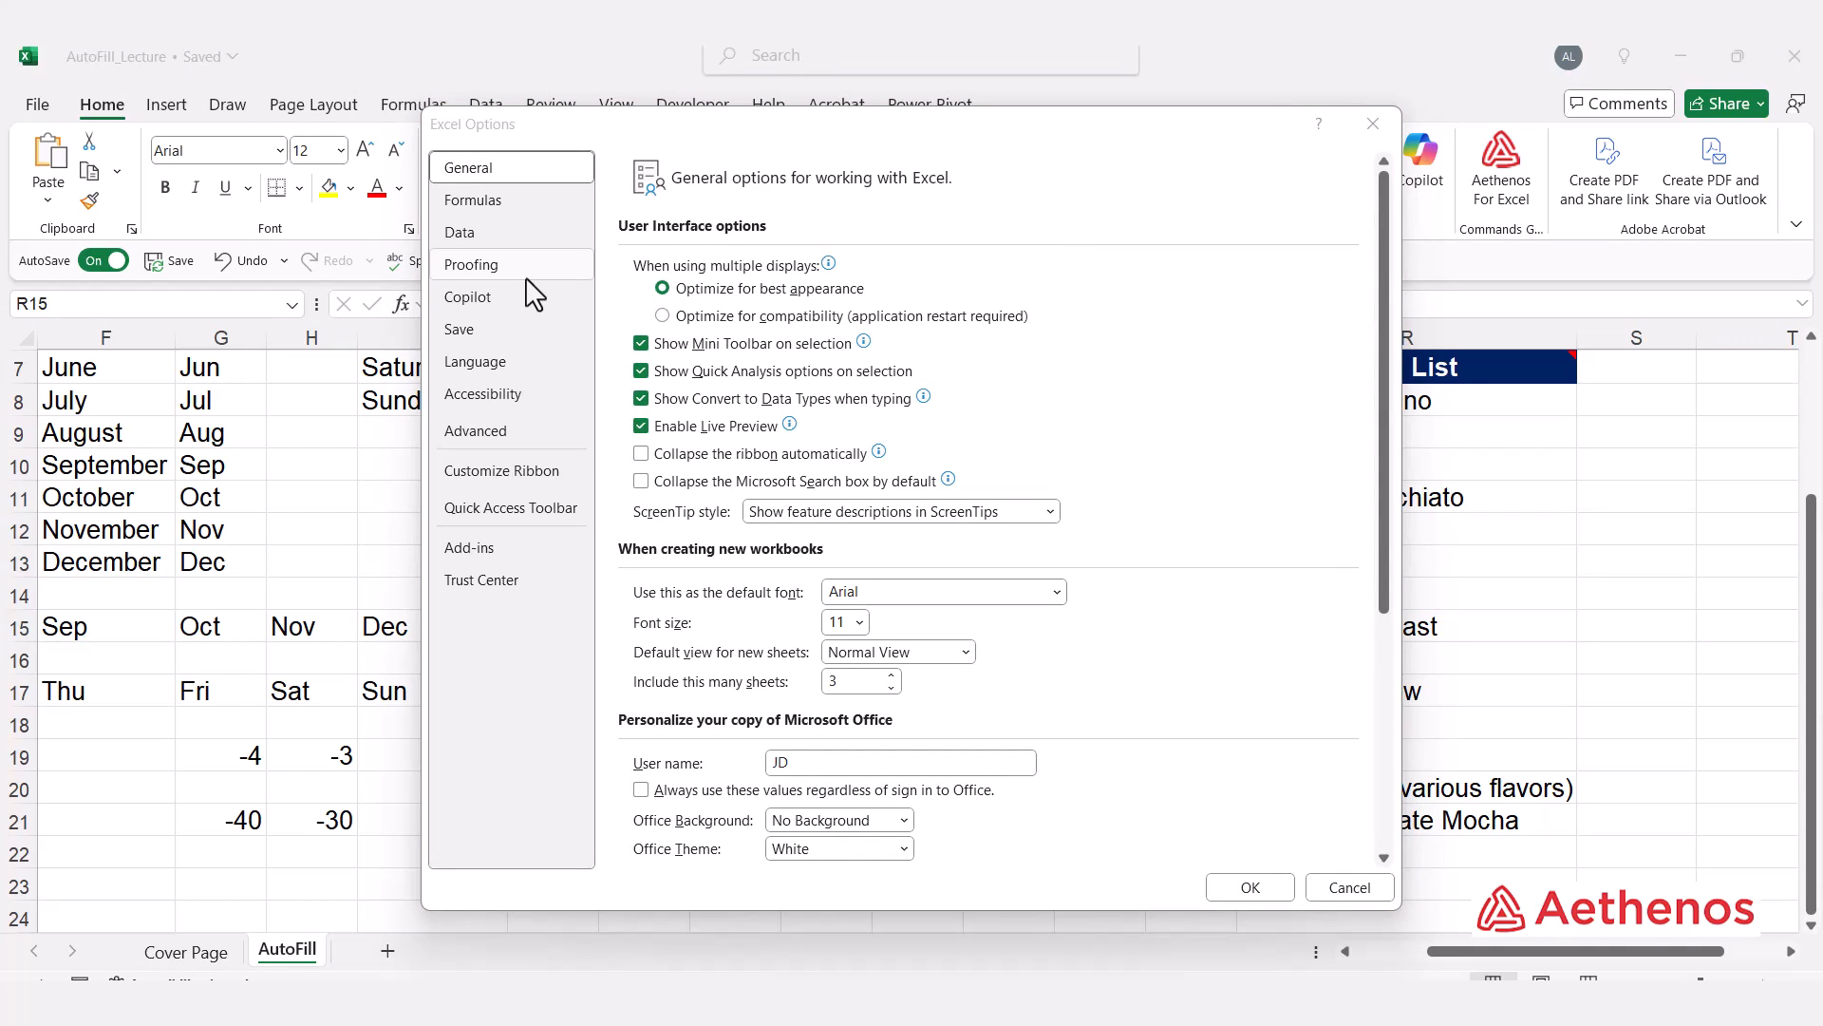
pyautogui.click(461, 435)
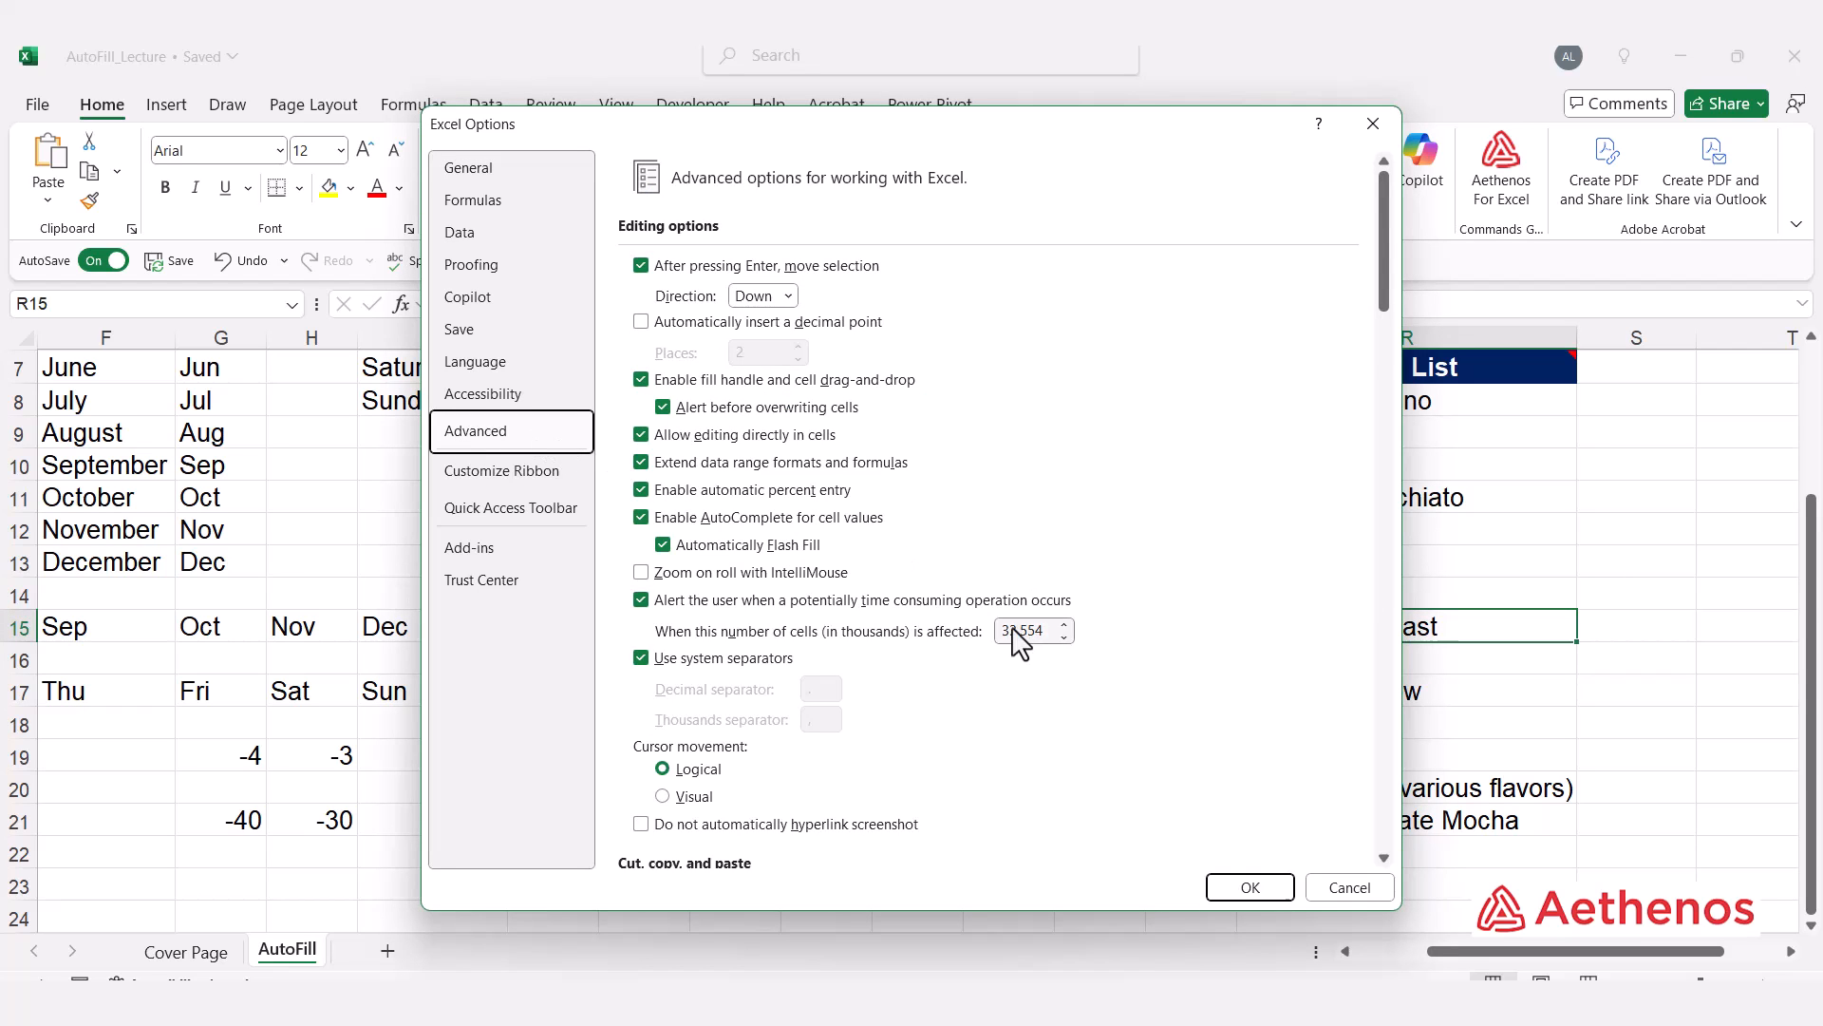
pyautogui.scroll(-8, 1014, 634)
pyautogui.scroll(-9, 1019, 644)
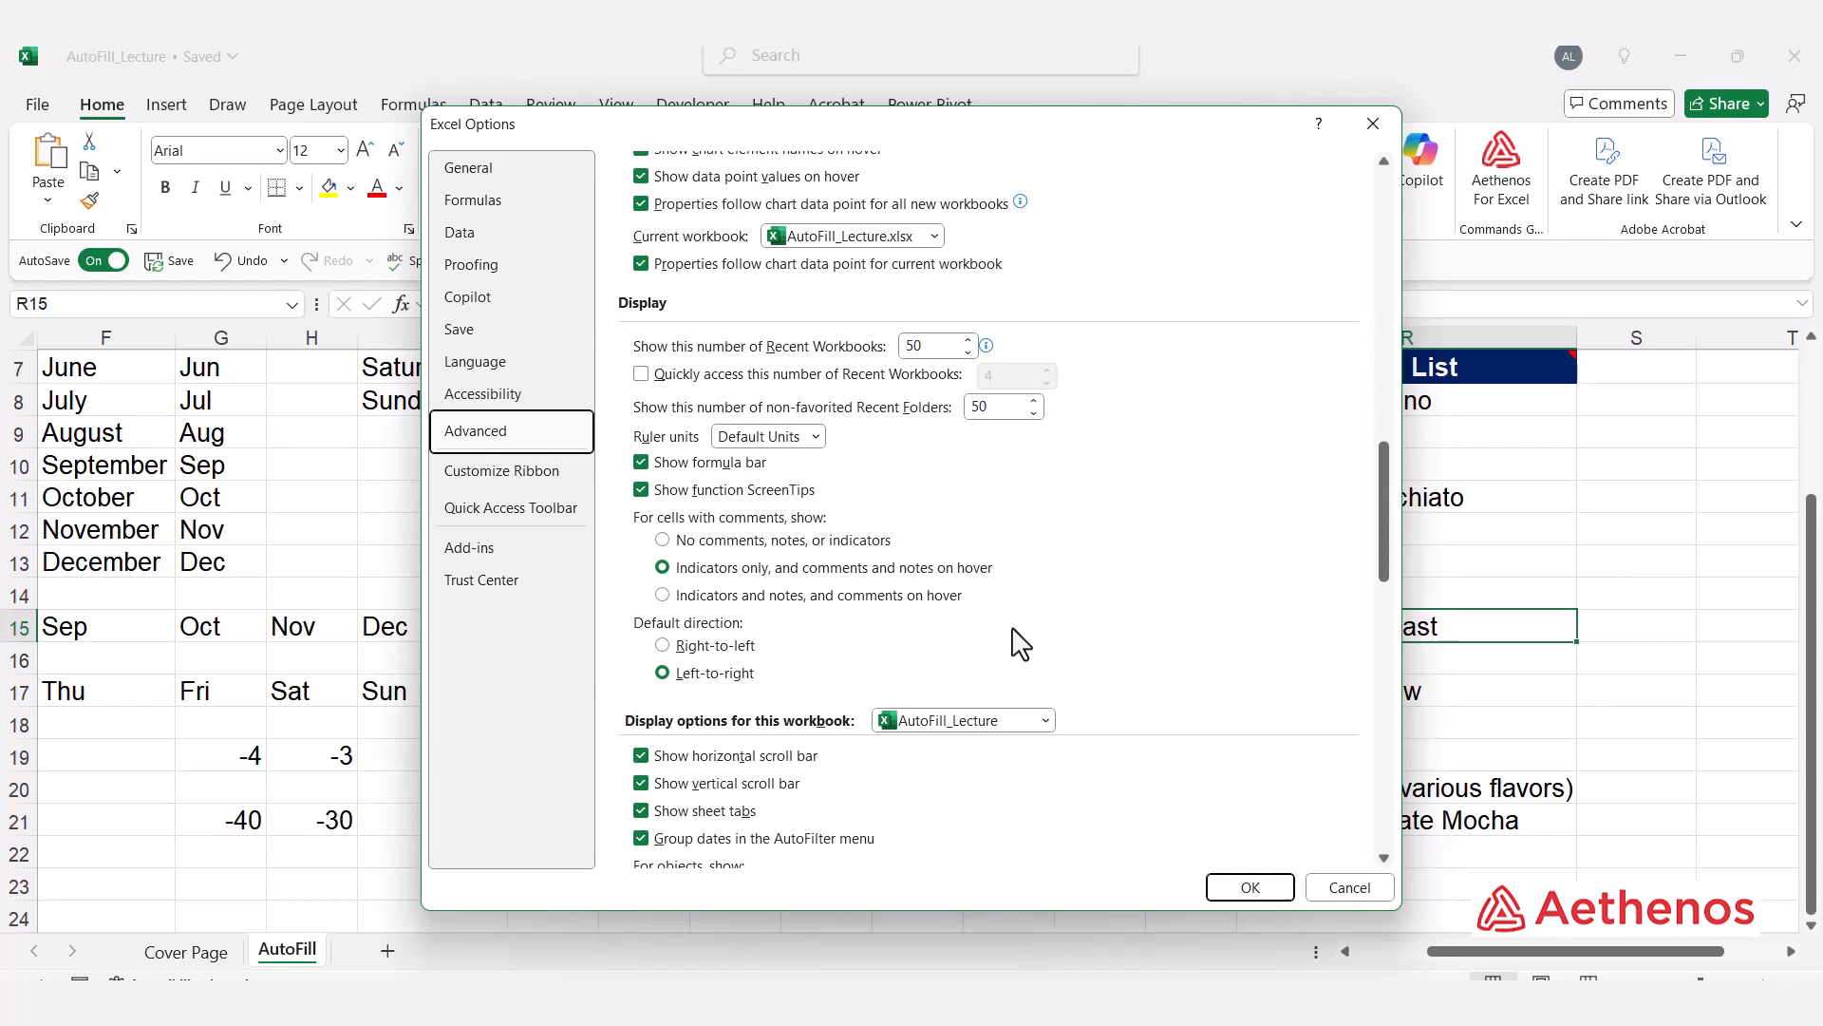
pyautogui.scroll(-6, 1019, 644)
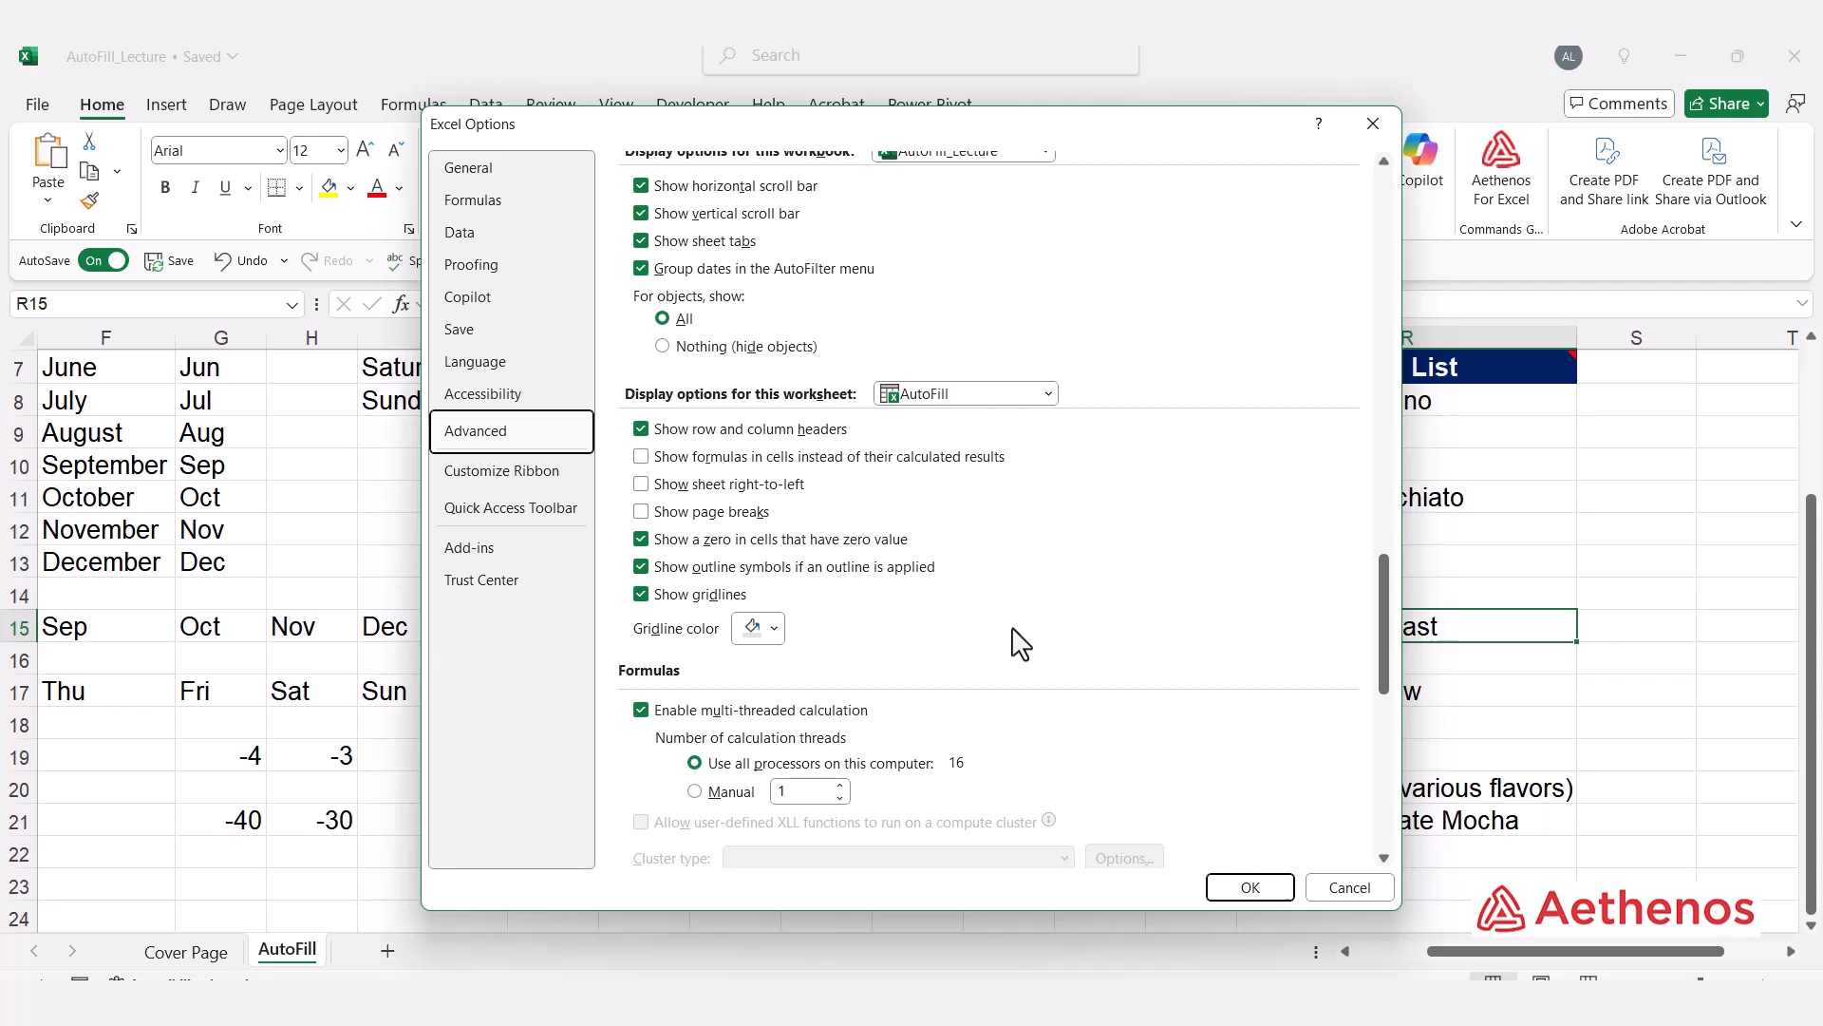
pyautogui.scroll(-6, 1019, 644)
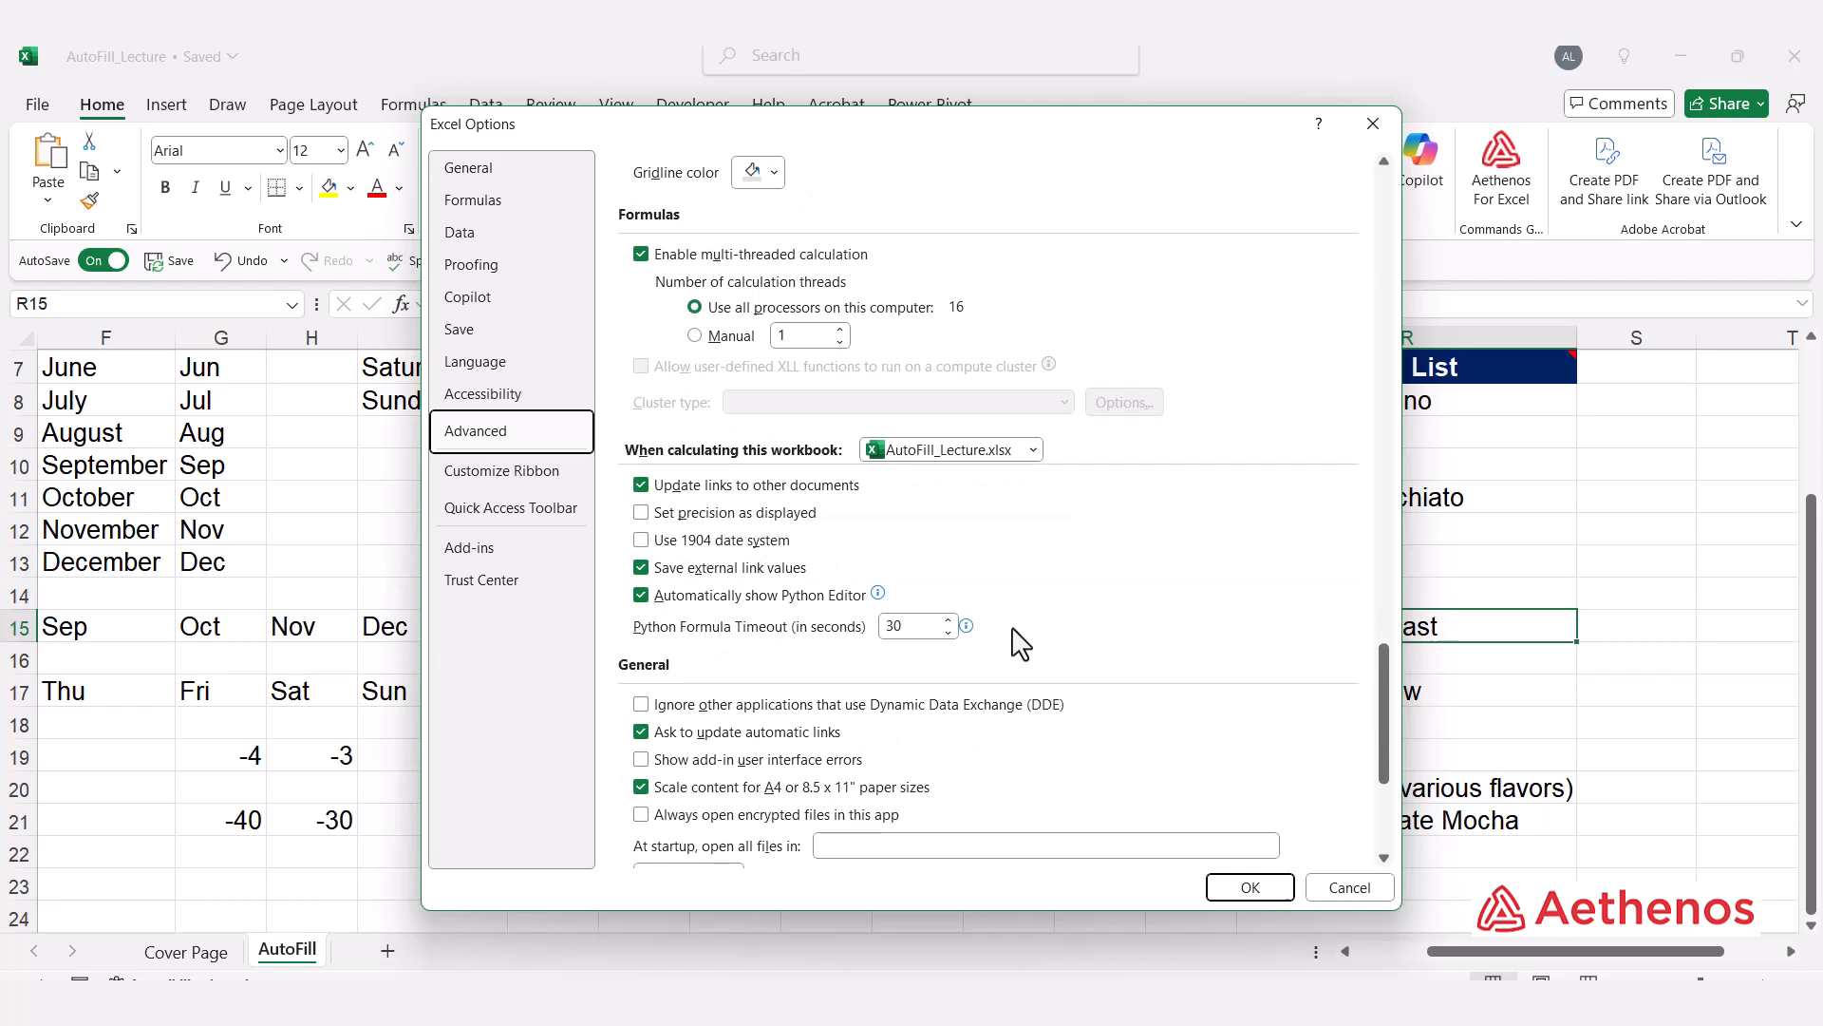
pyautogui.scroll(-3, 1019, 644)
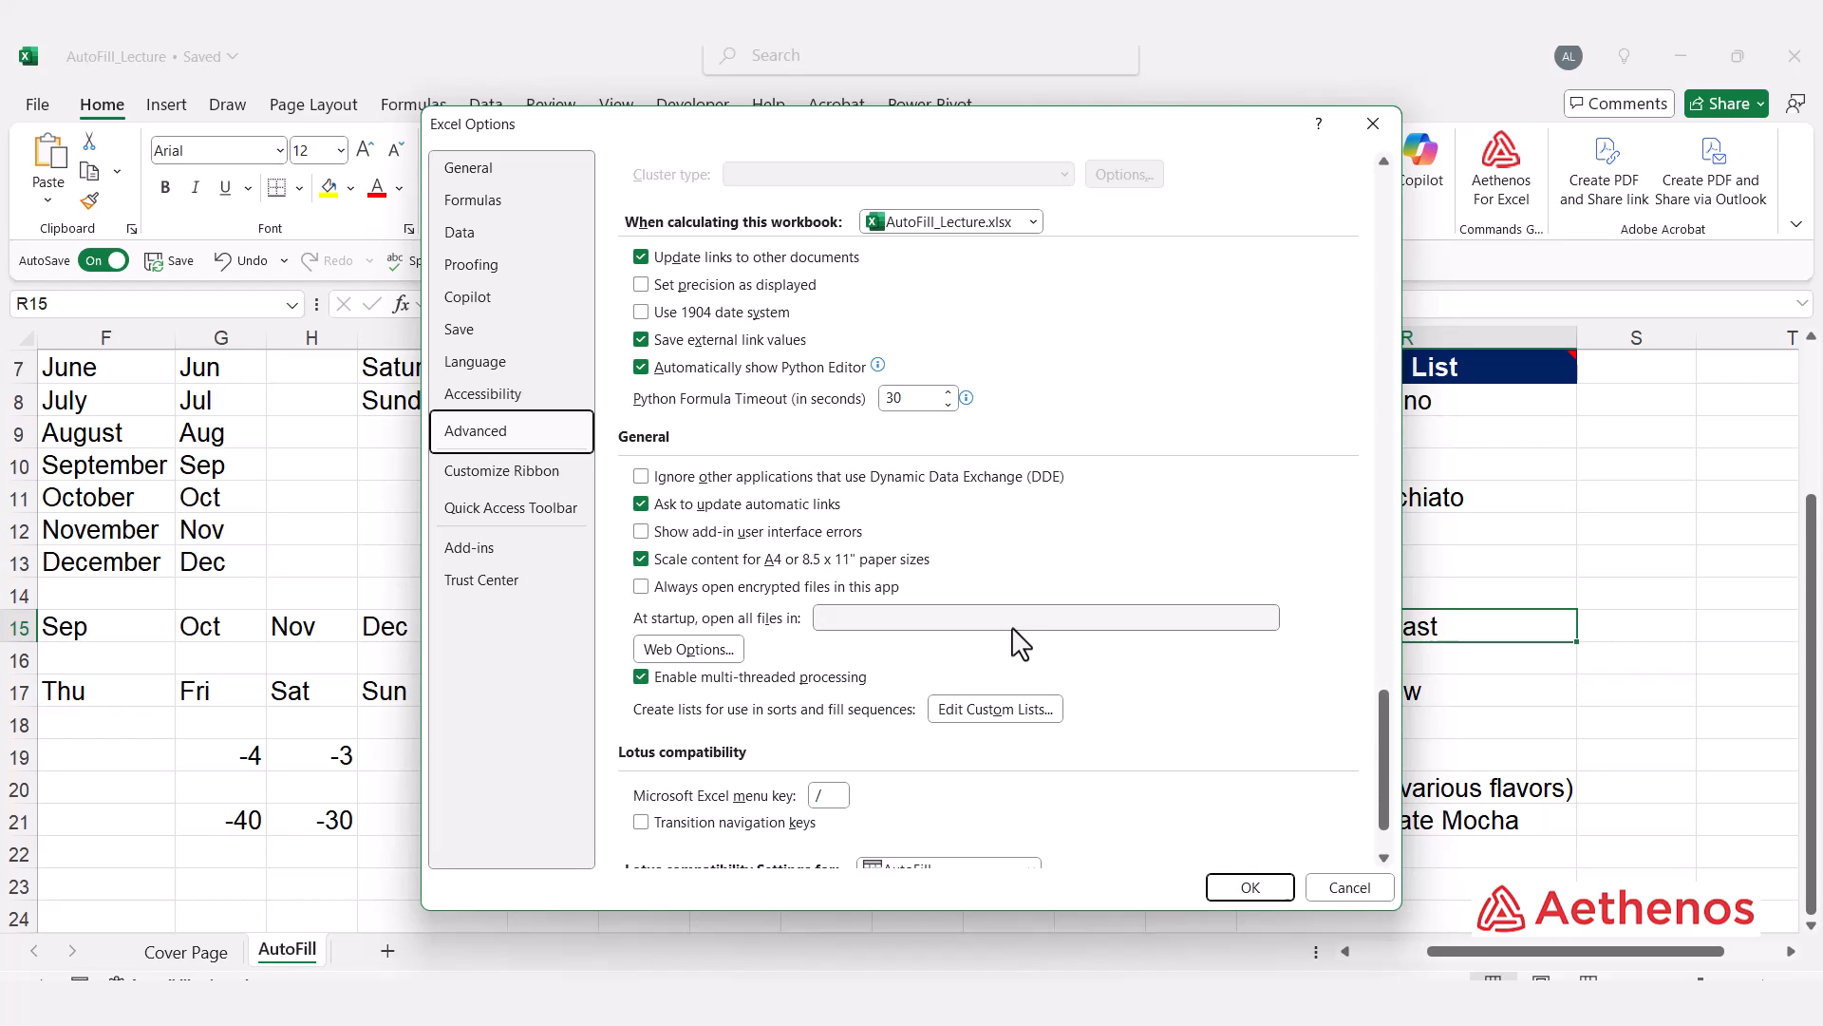
pyautogui.scroll(-3, 1020, 644)
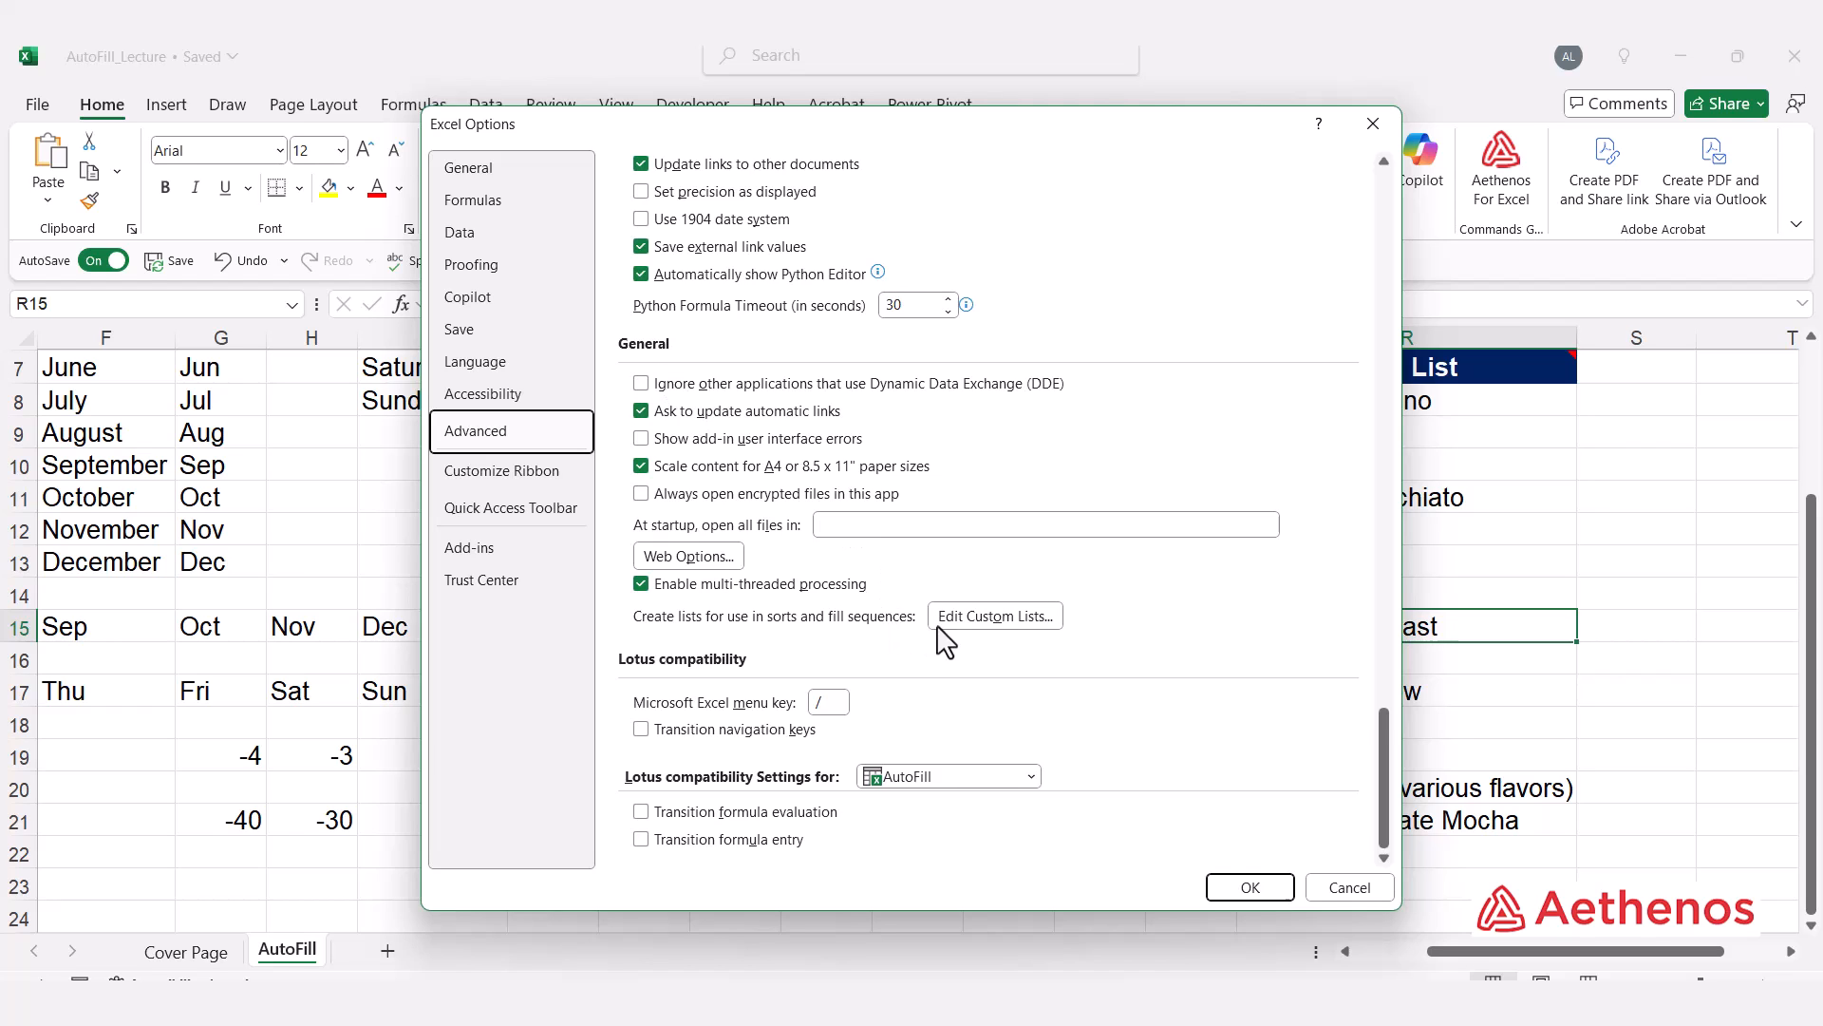
pyautogui.click(1016, 617)
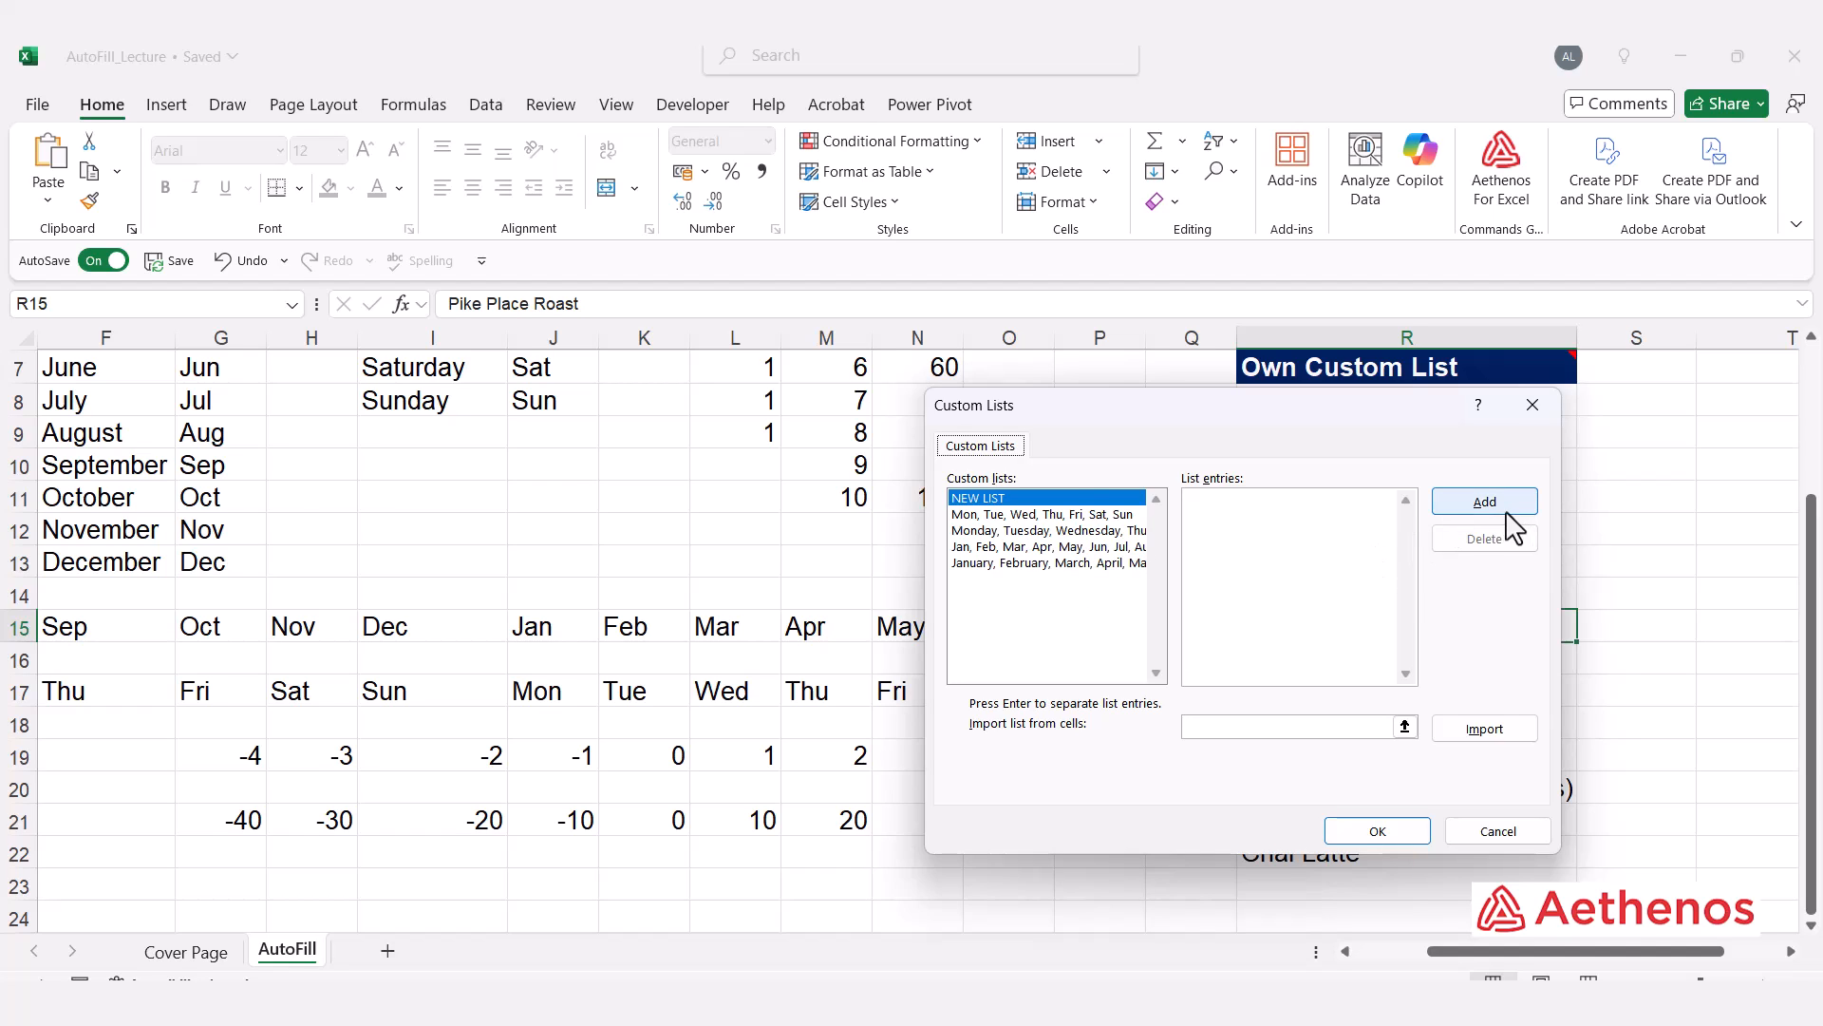
pyautogui.moveTo(1265, 410); pyautogui.dragTo(734, 393)
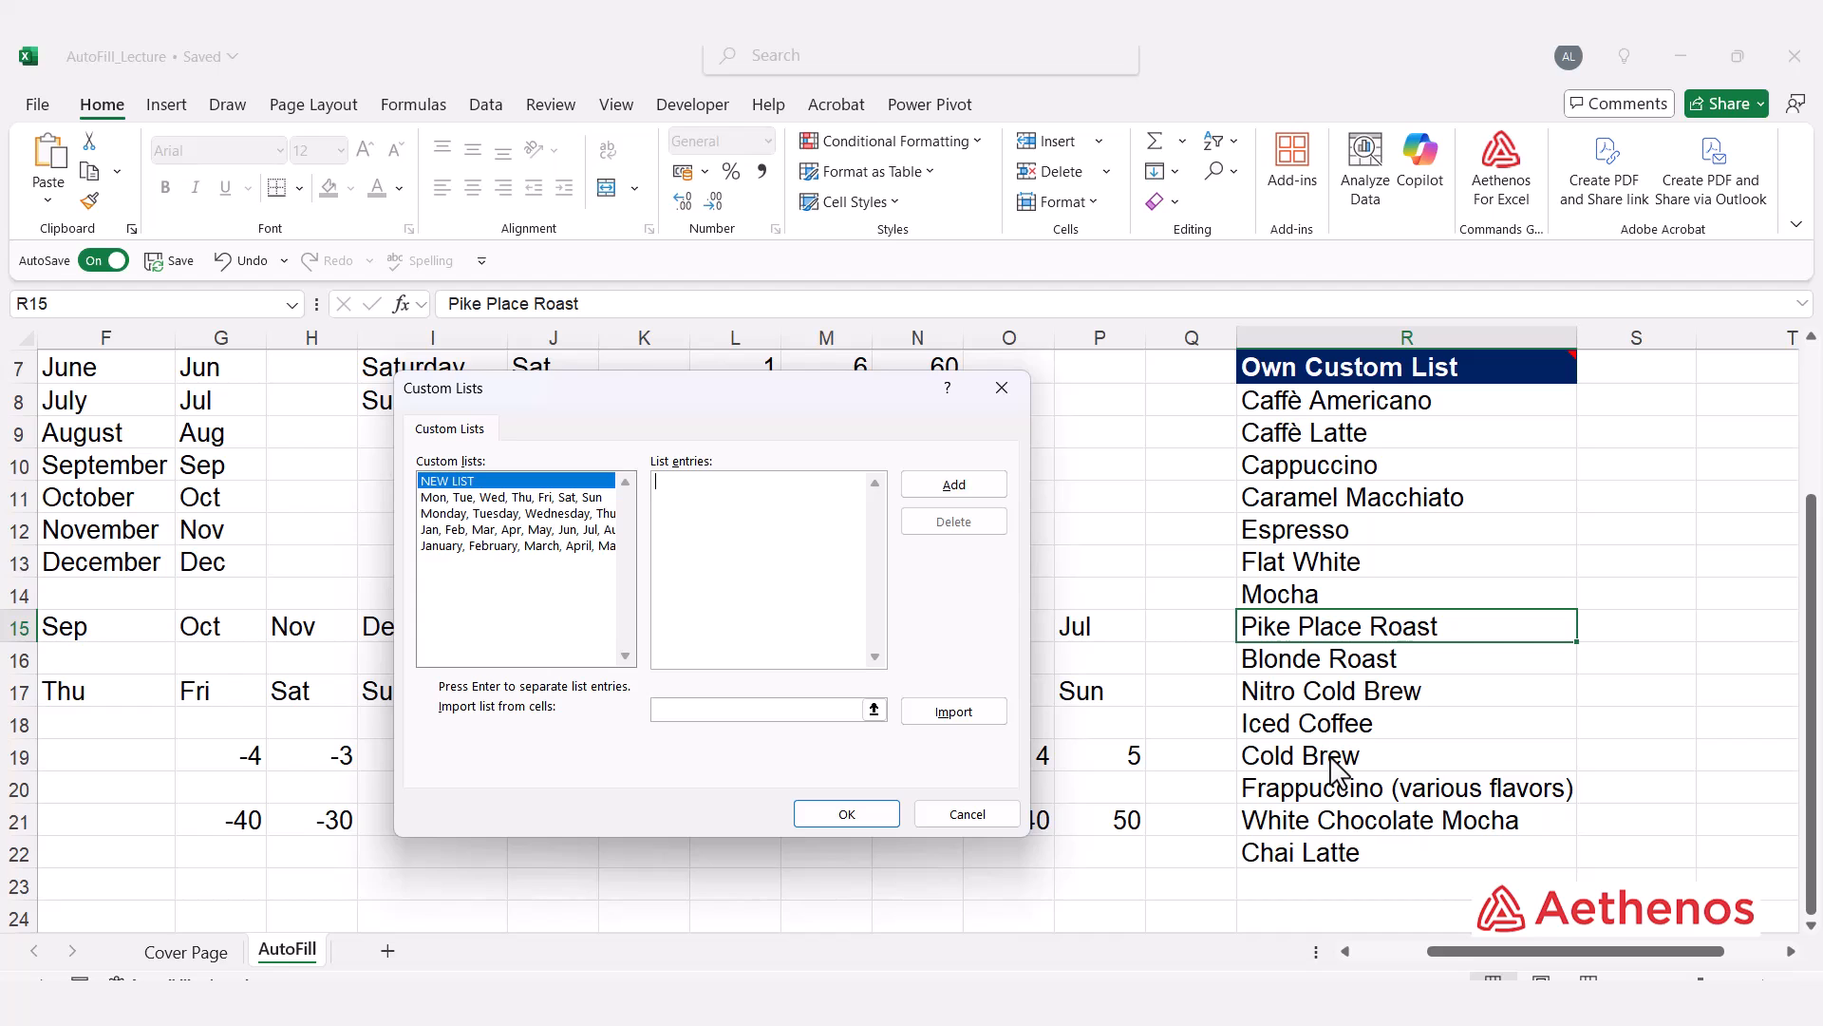
# Step: Import the coffee names in R8:R22 as a new custom list and confirm both options dialogs
pyautogui.click(874, 710)
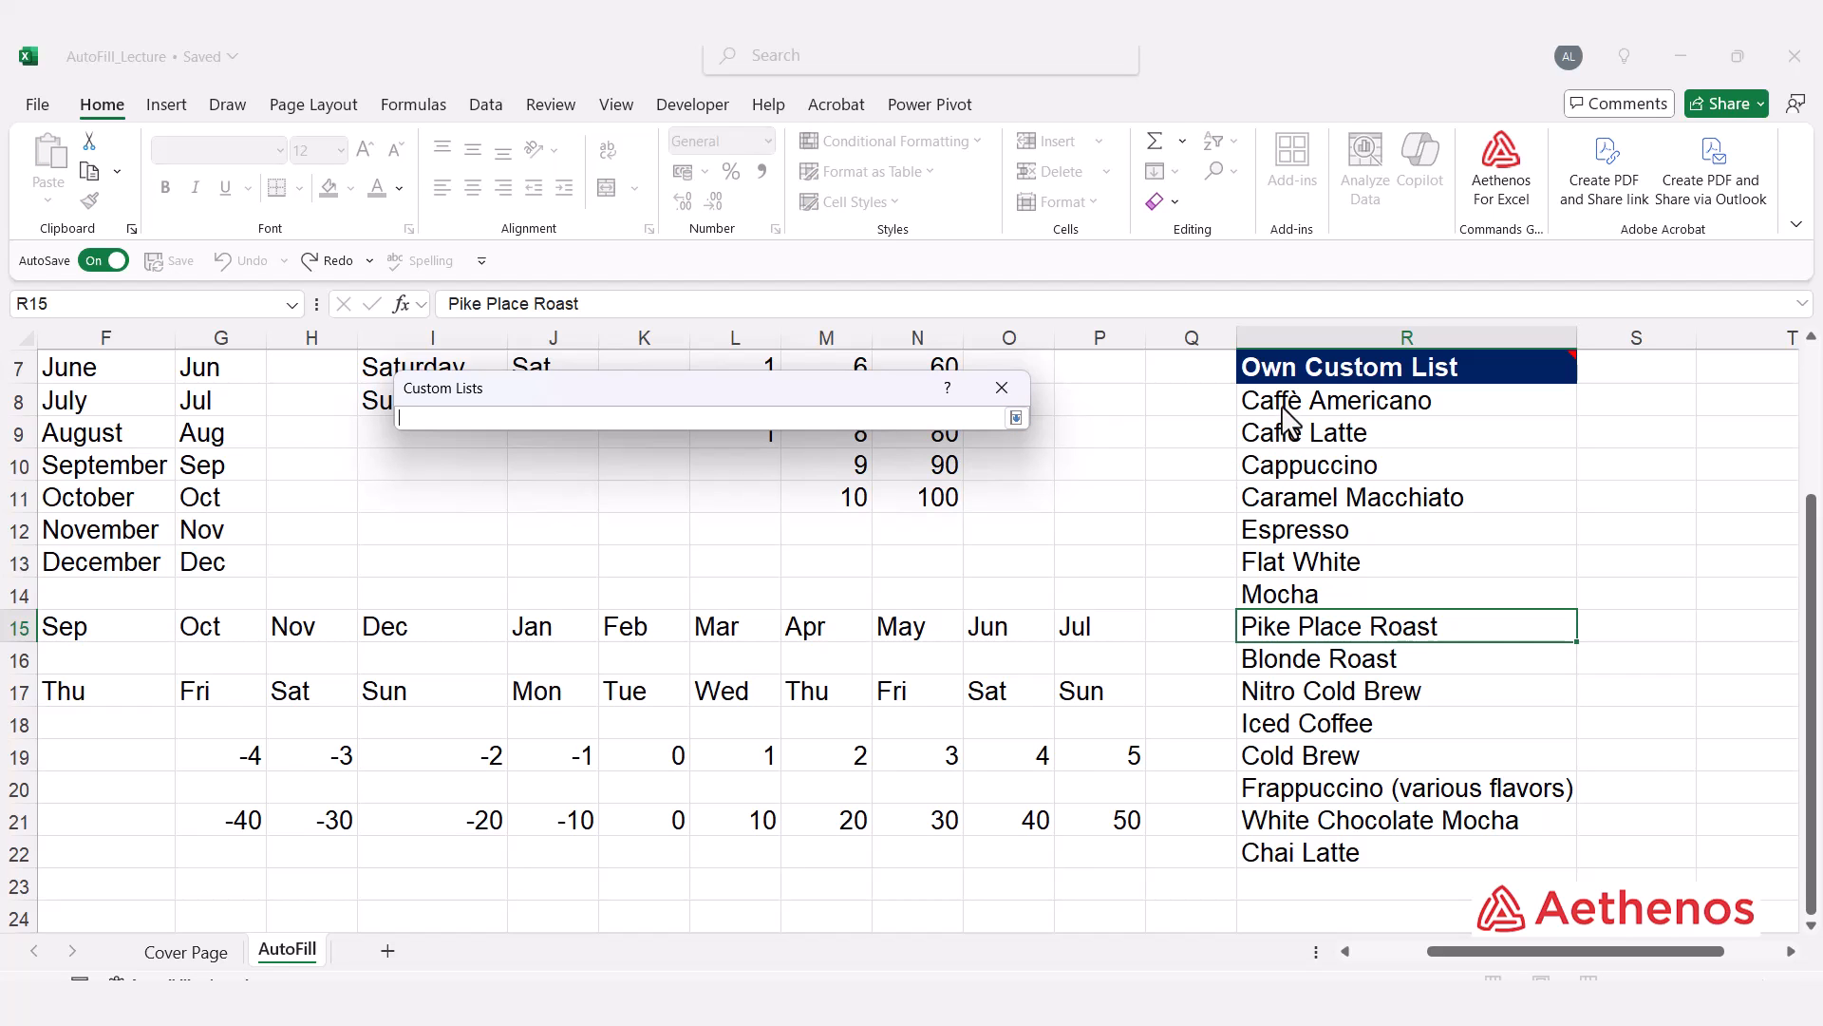
pyautogui.moveTo(1277, 404); pyautogui.dragTo(1297, 866)
pyautogui.click(1016, 418)
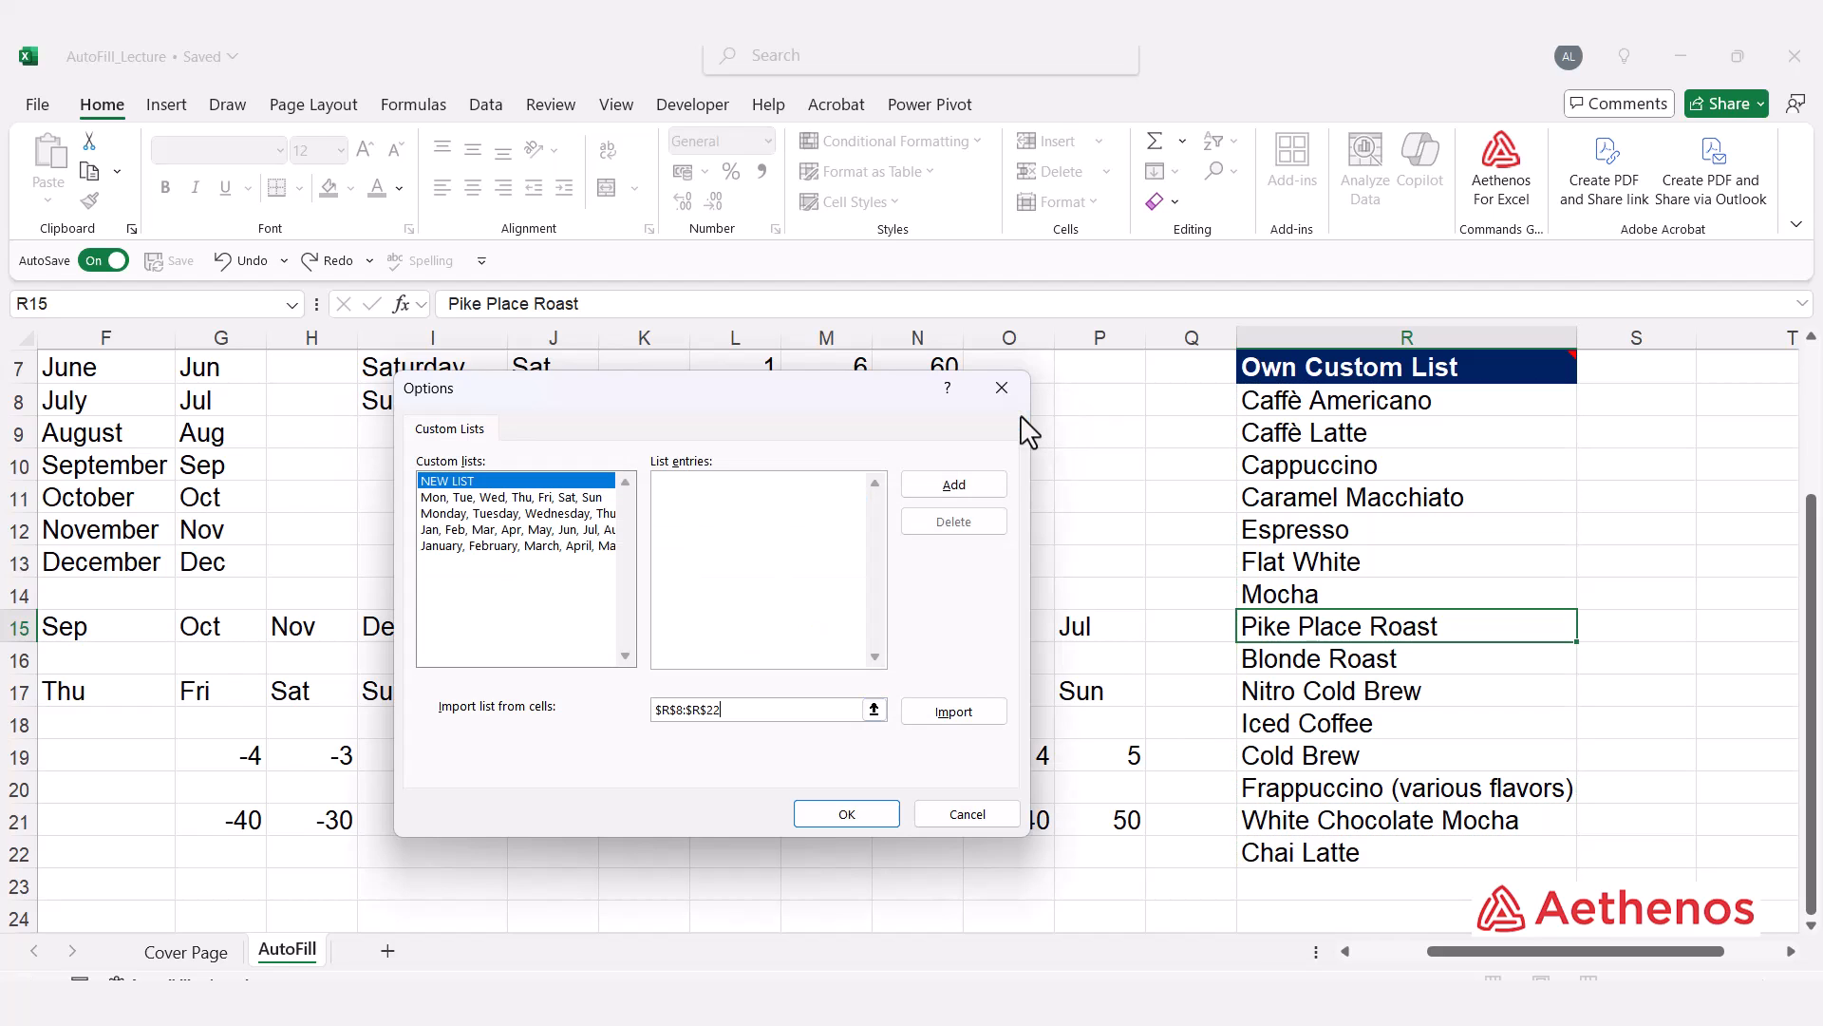
pyautogui.click(957, 714)
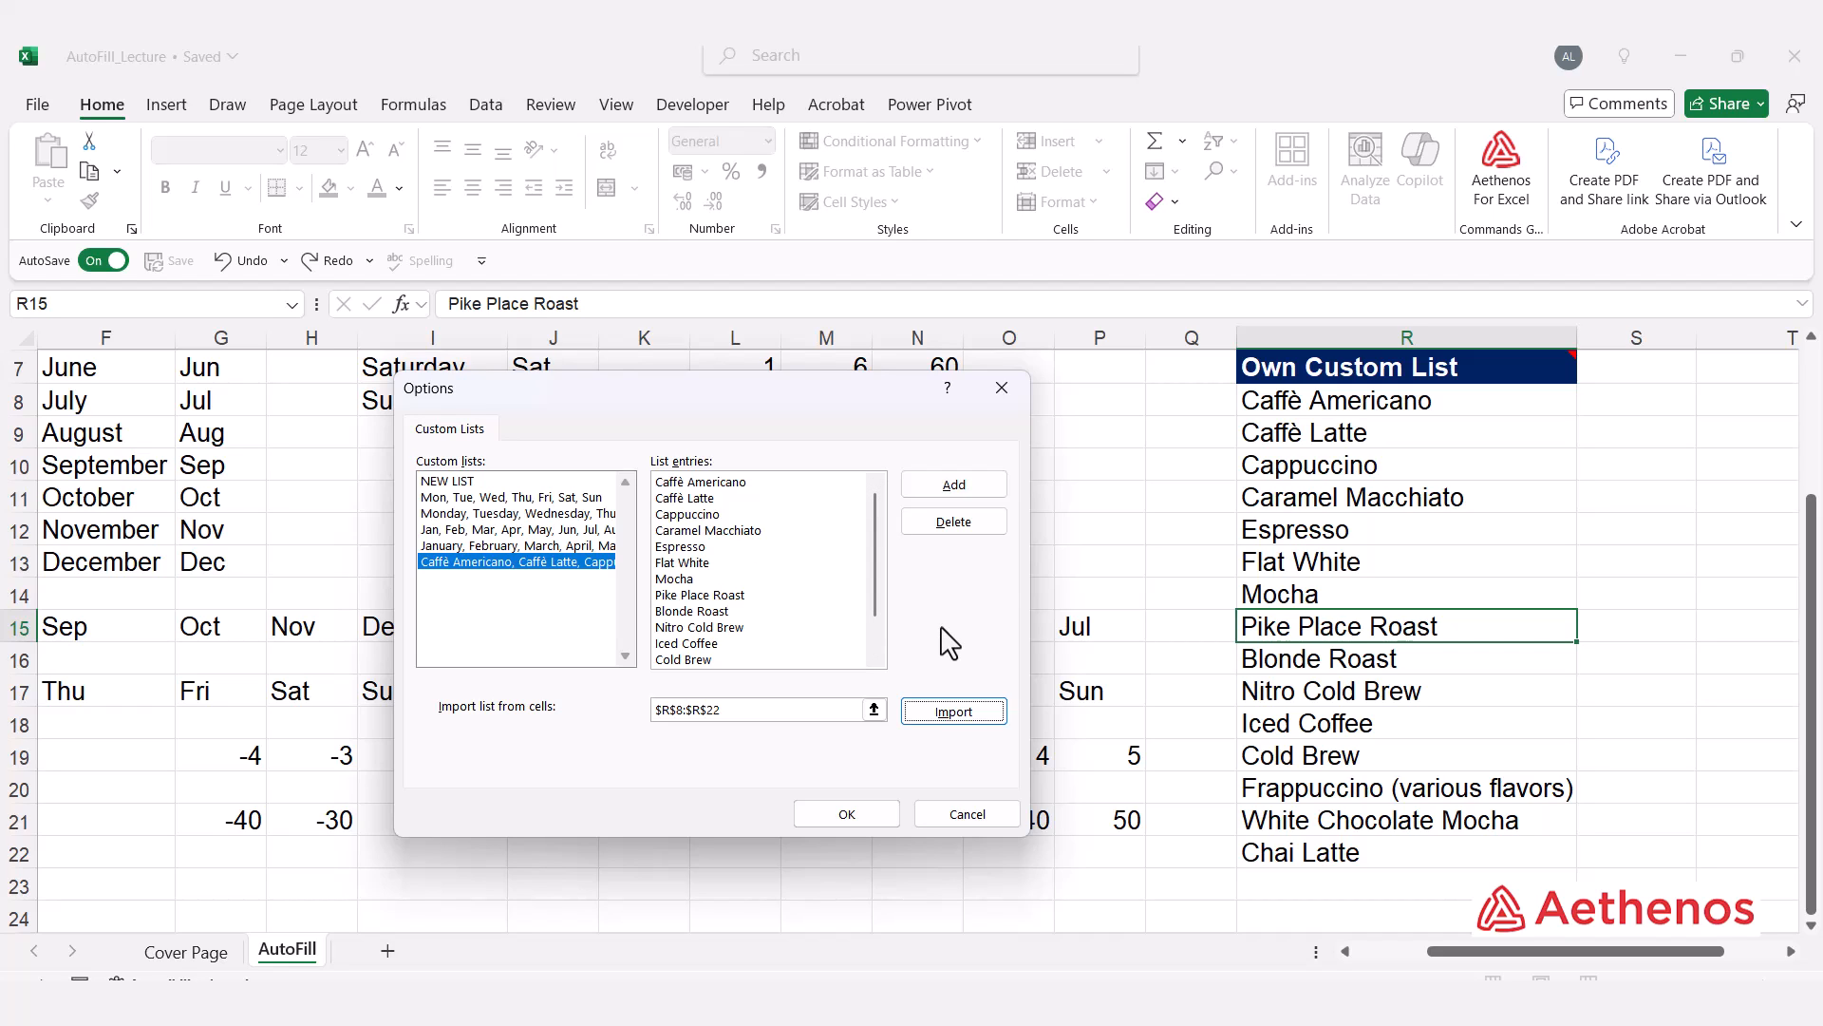
pyautogui.click(954, 486)
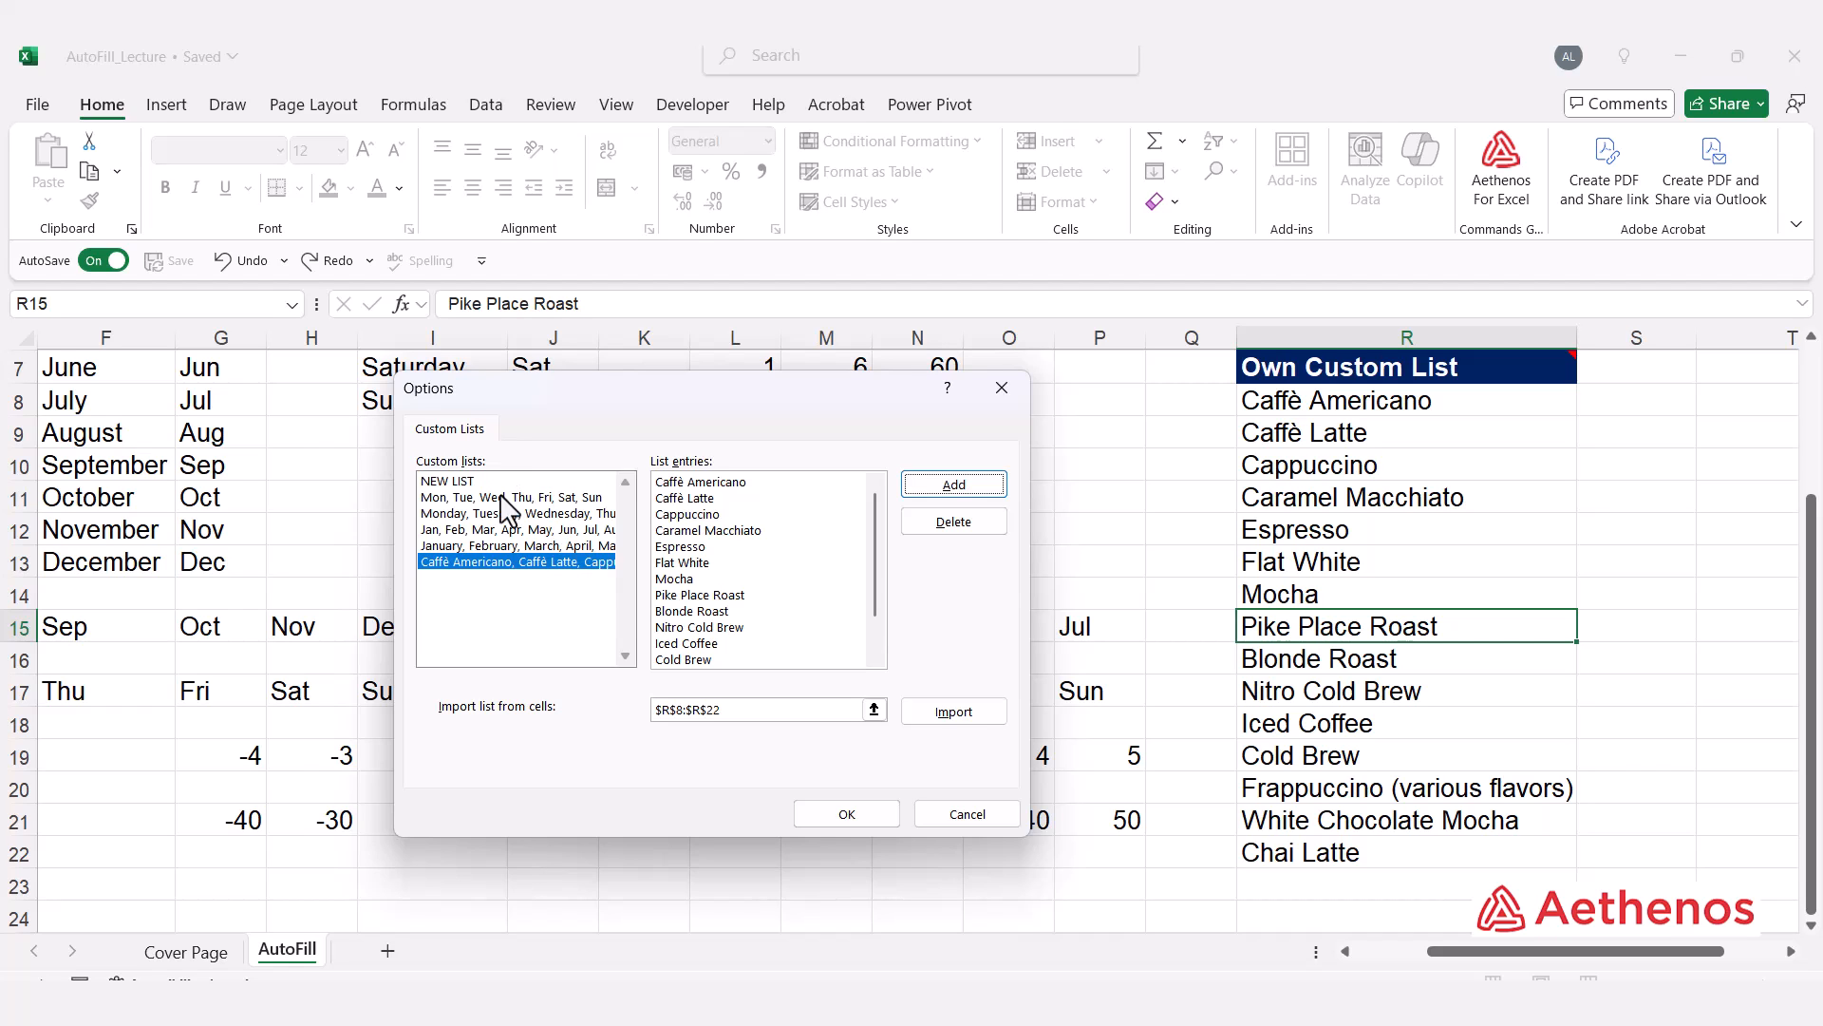
pyautogui.click(874, 812)
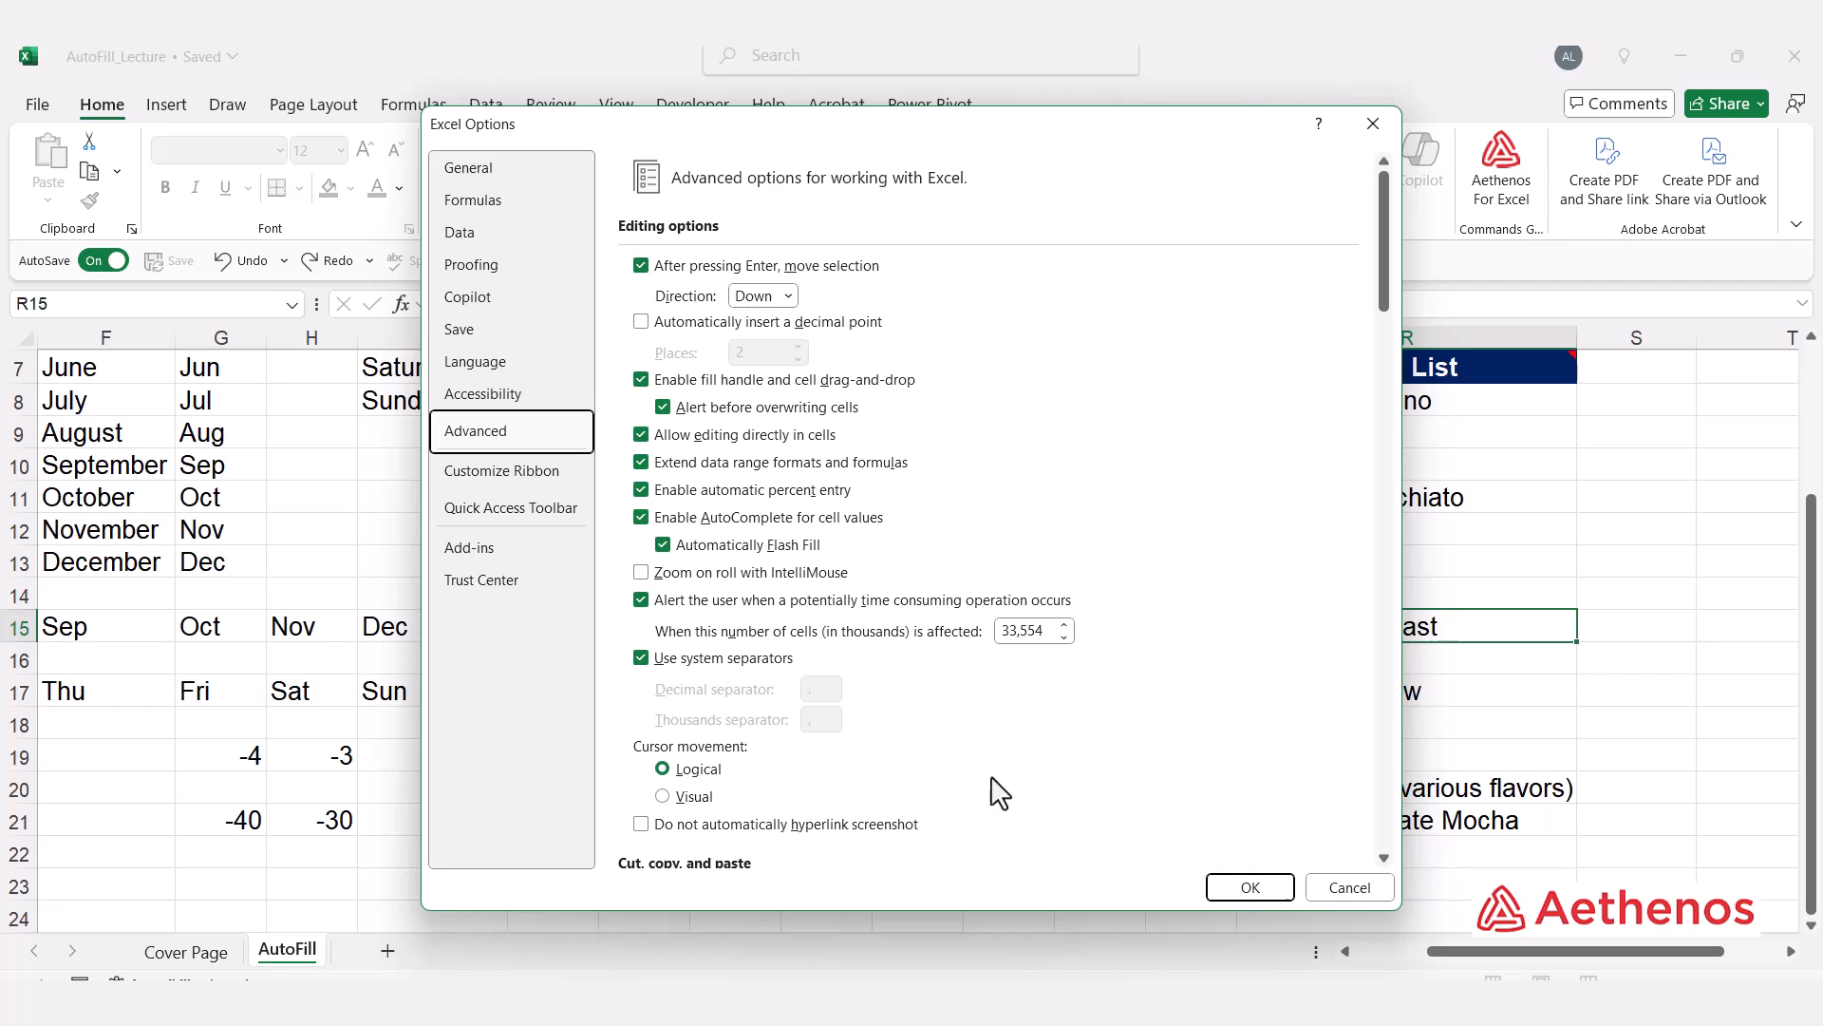
pyautogui.click(1250, 887)
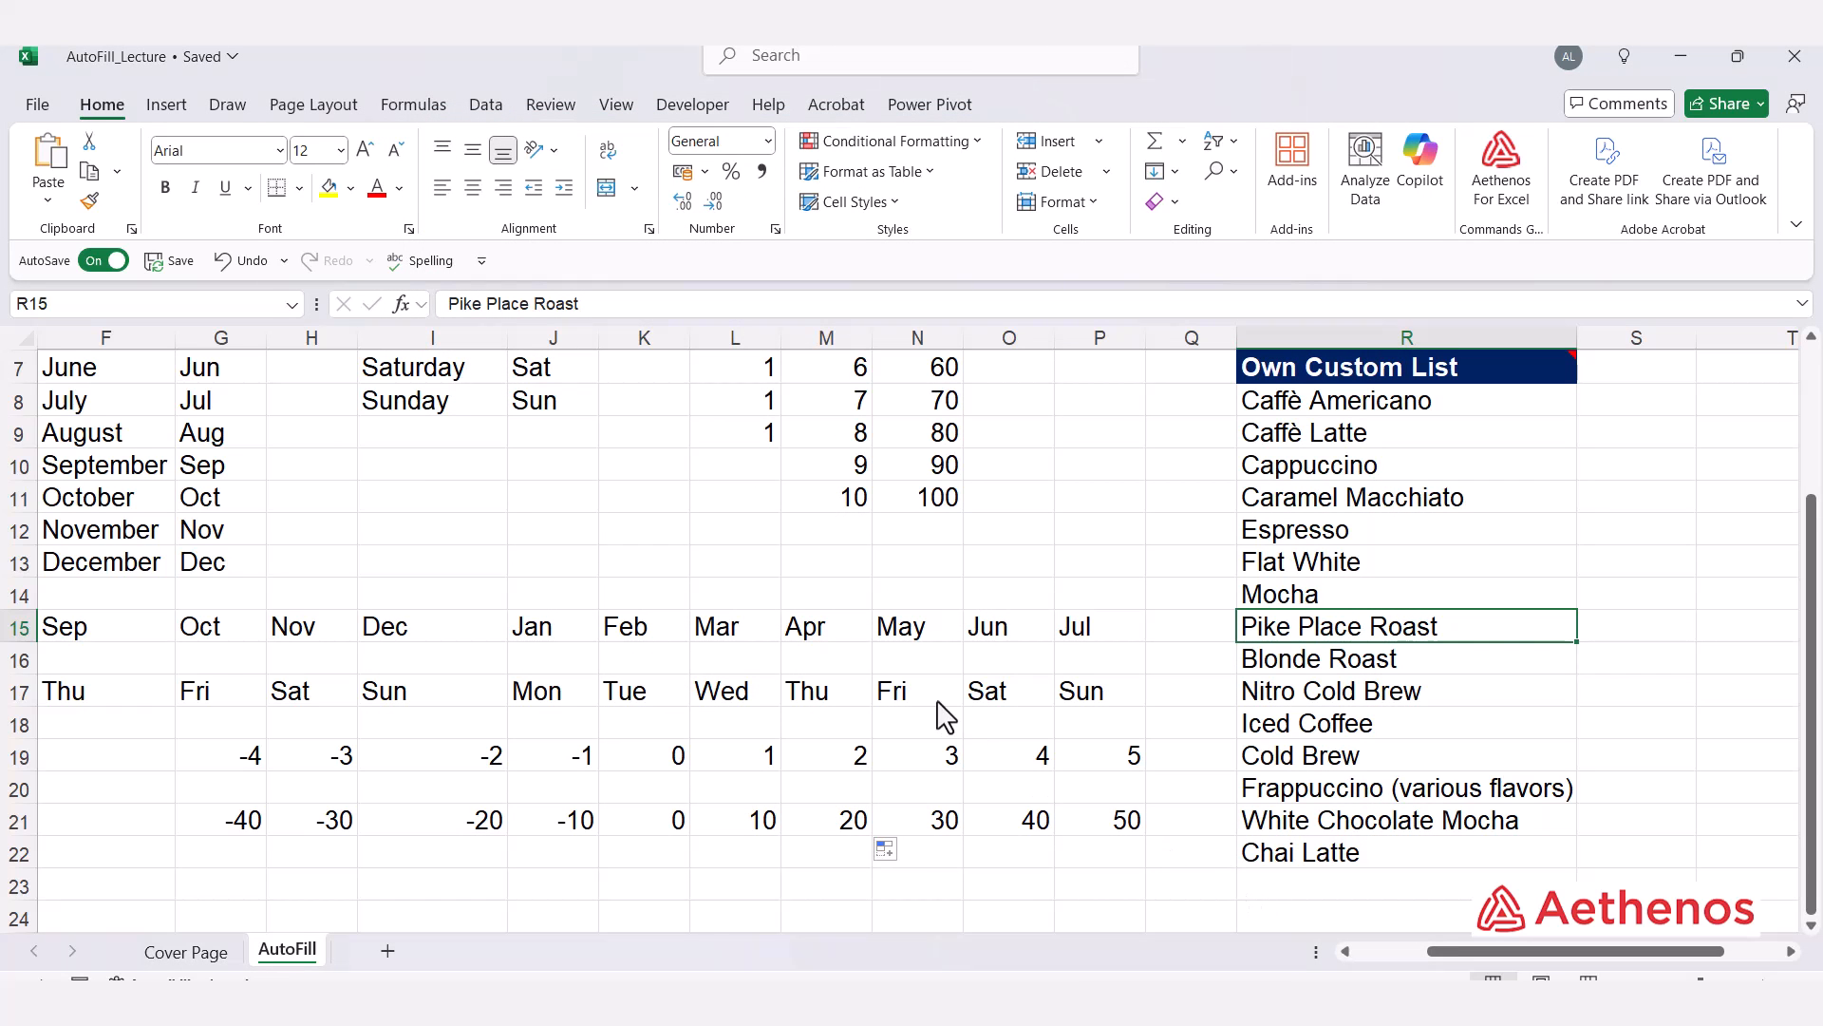
# Step: Enter Caffe Americano in cell K24
pyautogui.scroll(-3, 943, 718)
pyautogui.scroll(4, 987, 689)
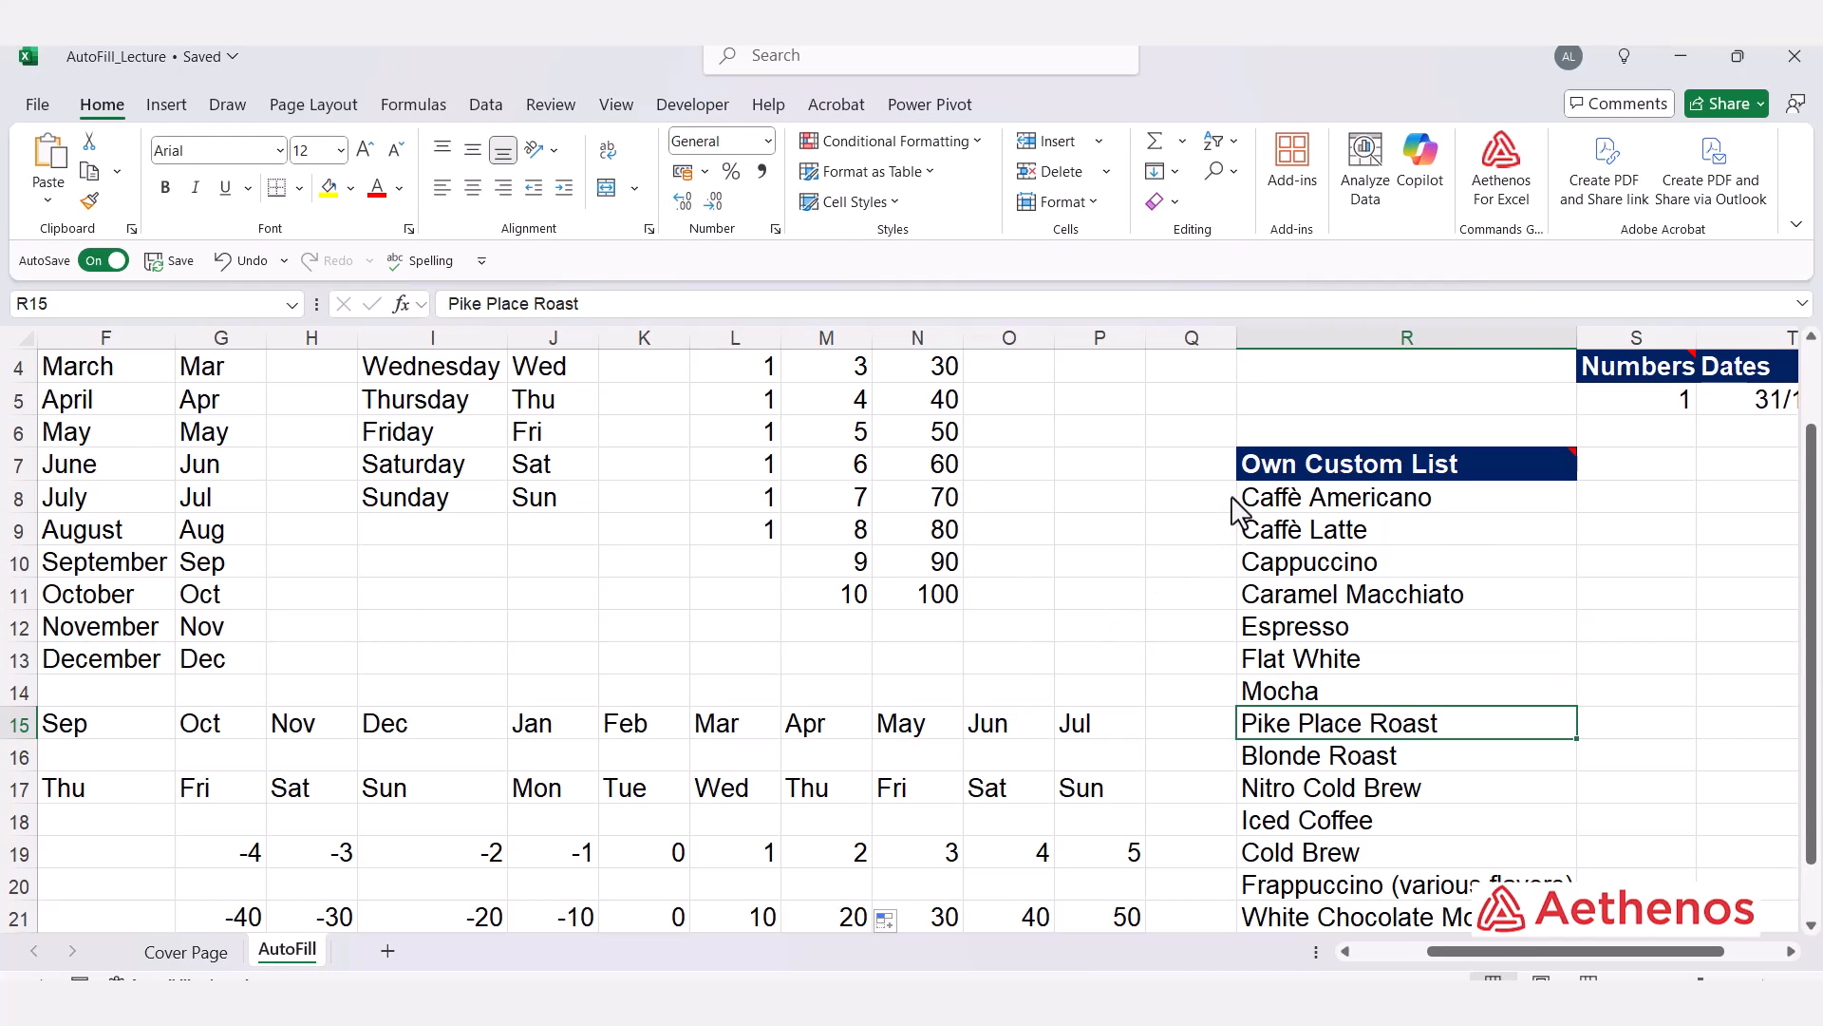
pyautogui.scroll(-2, 1306, 508)
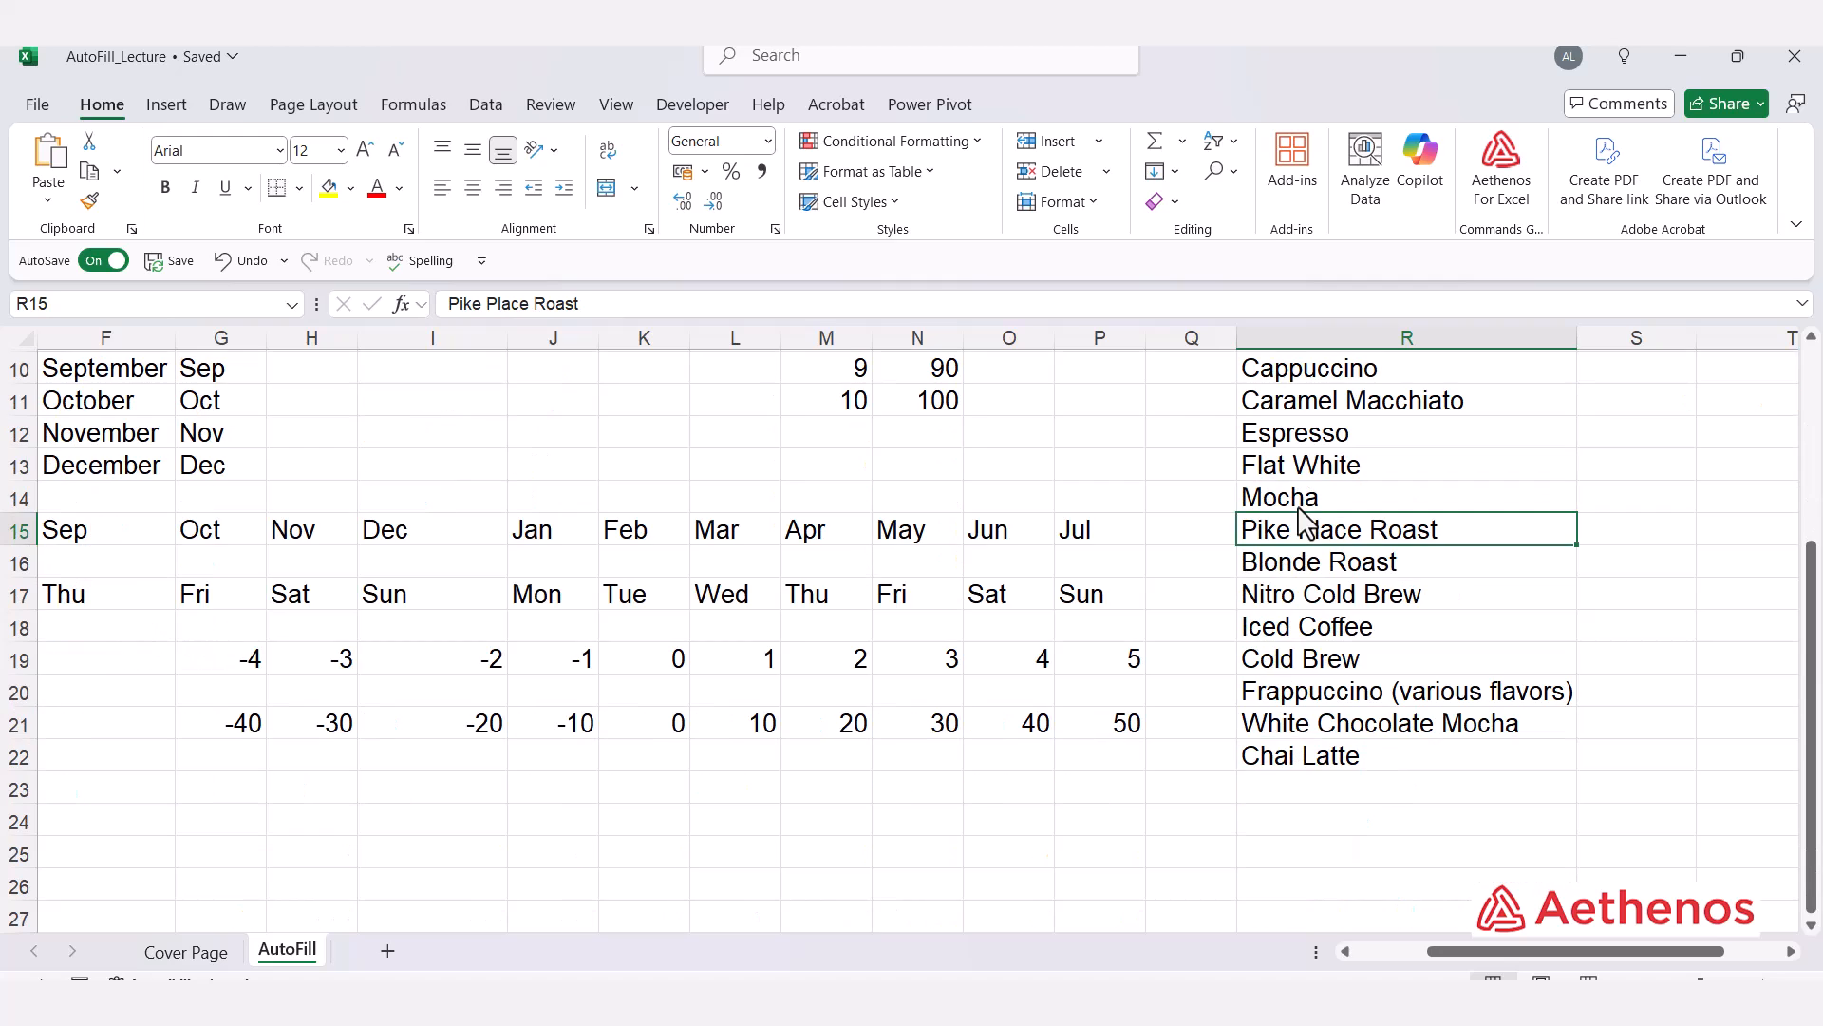
pyautogui.click(670, 829)
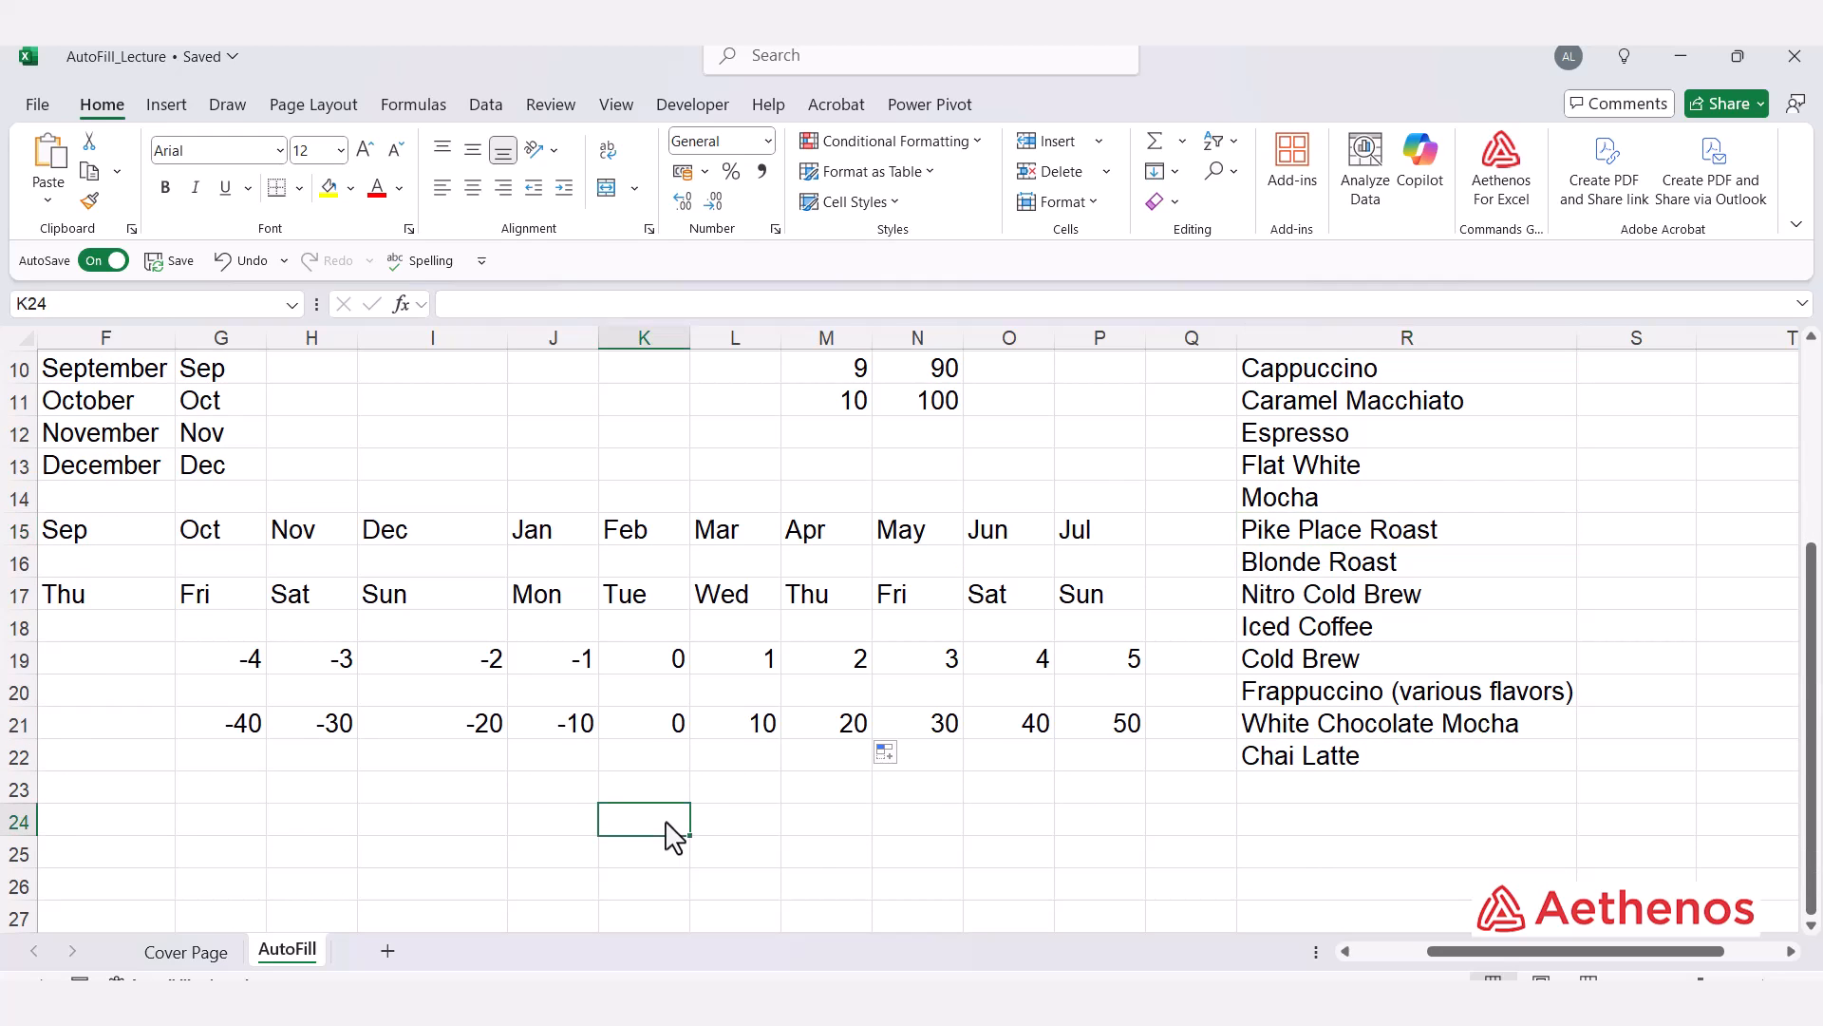
pyautogui.scroll(2, 1215, 537)
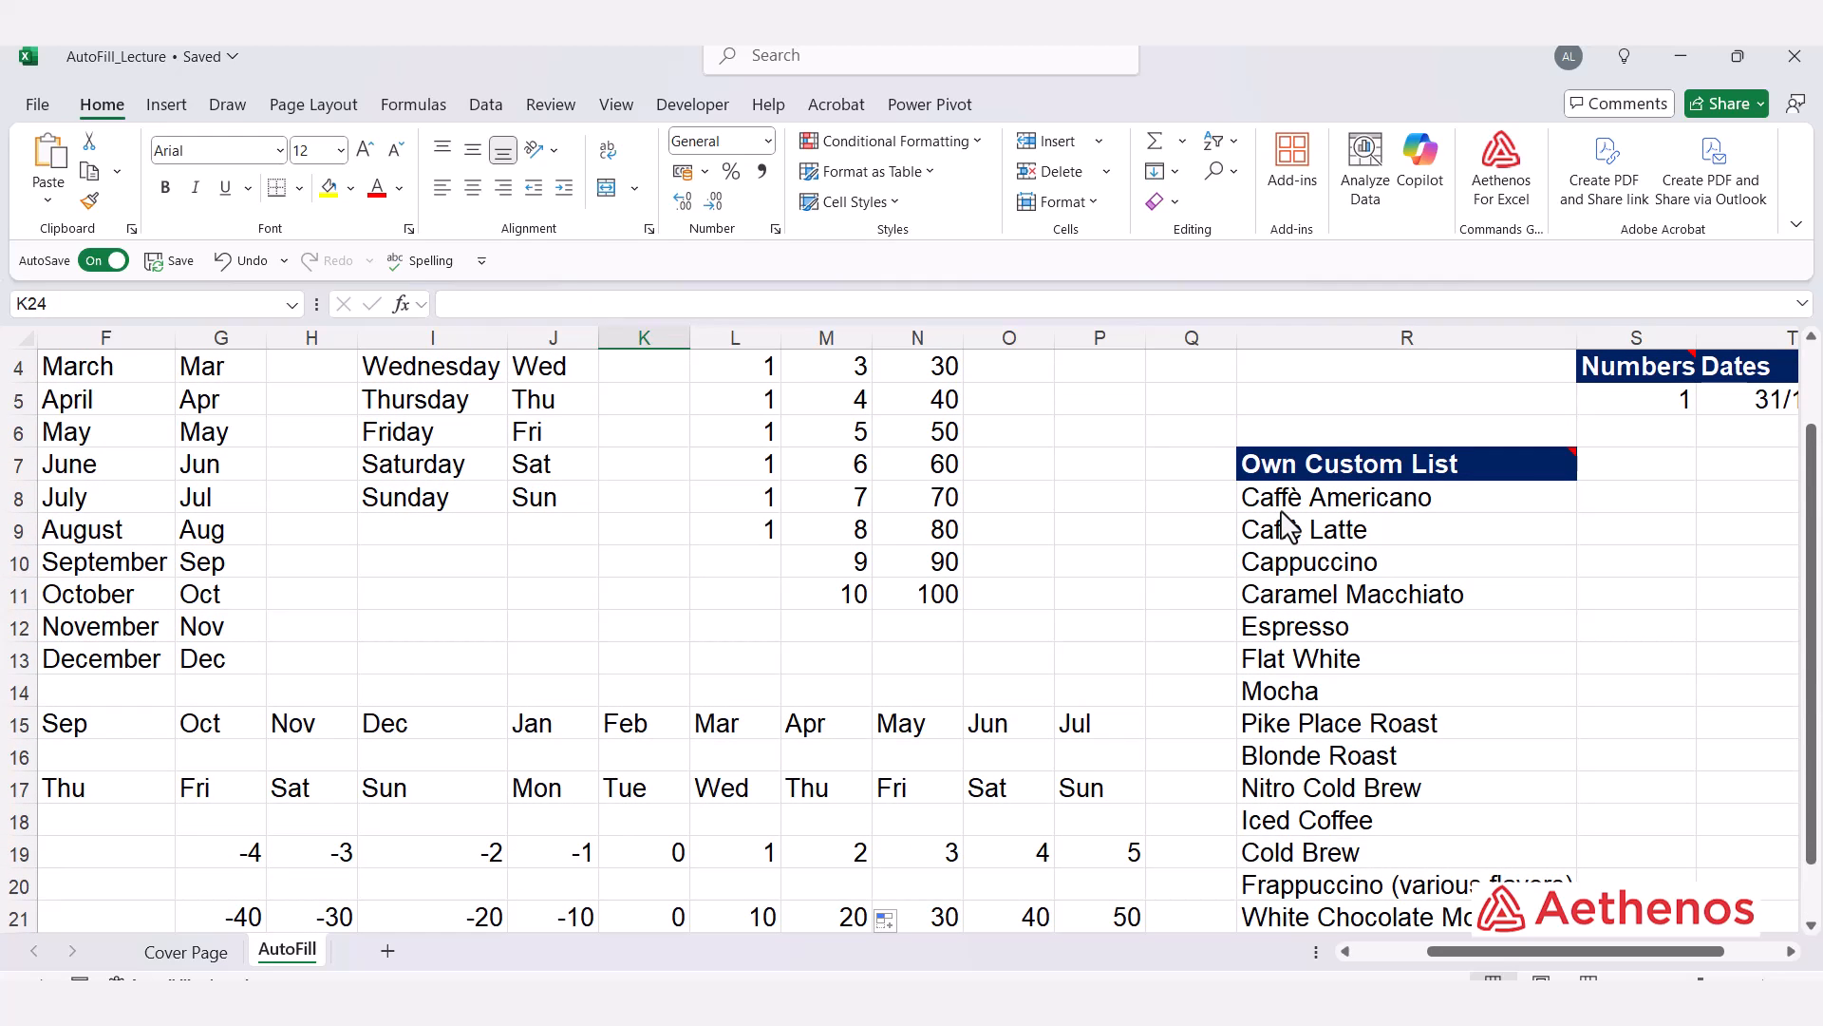
pyautogui.scroll(-3, 1289, 528)
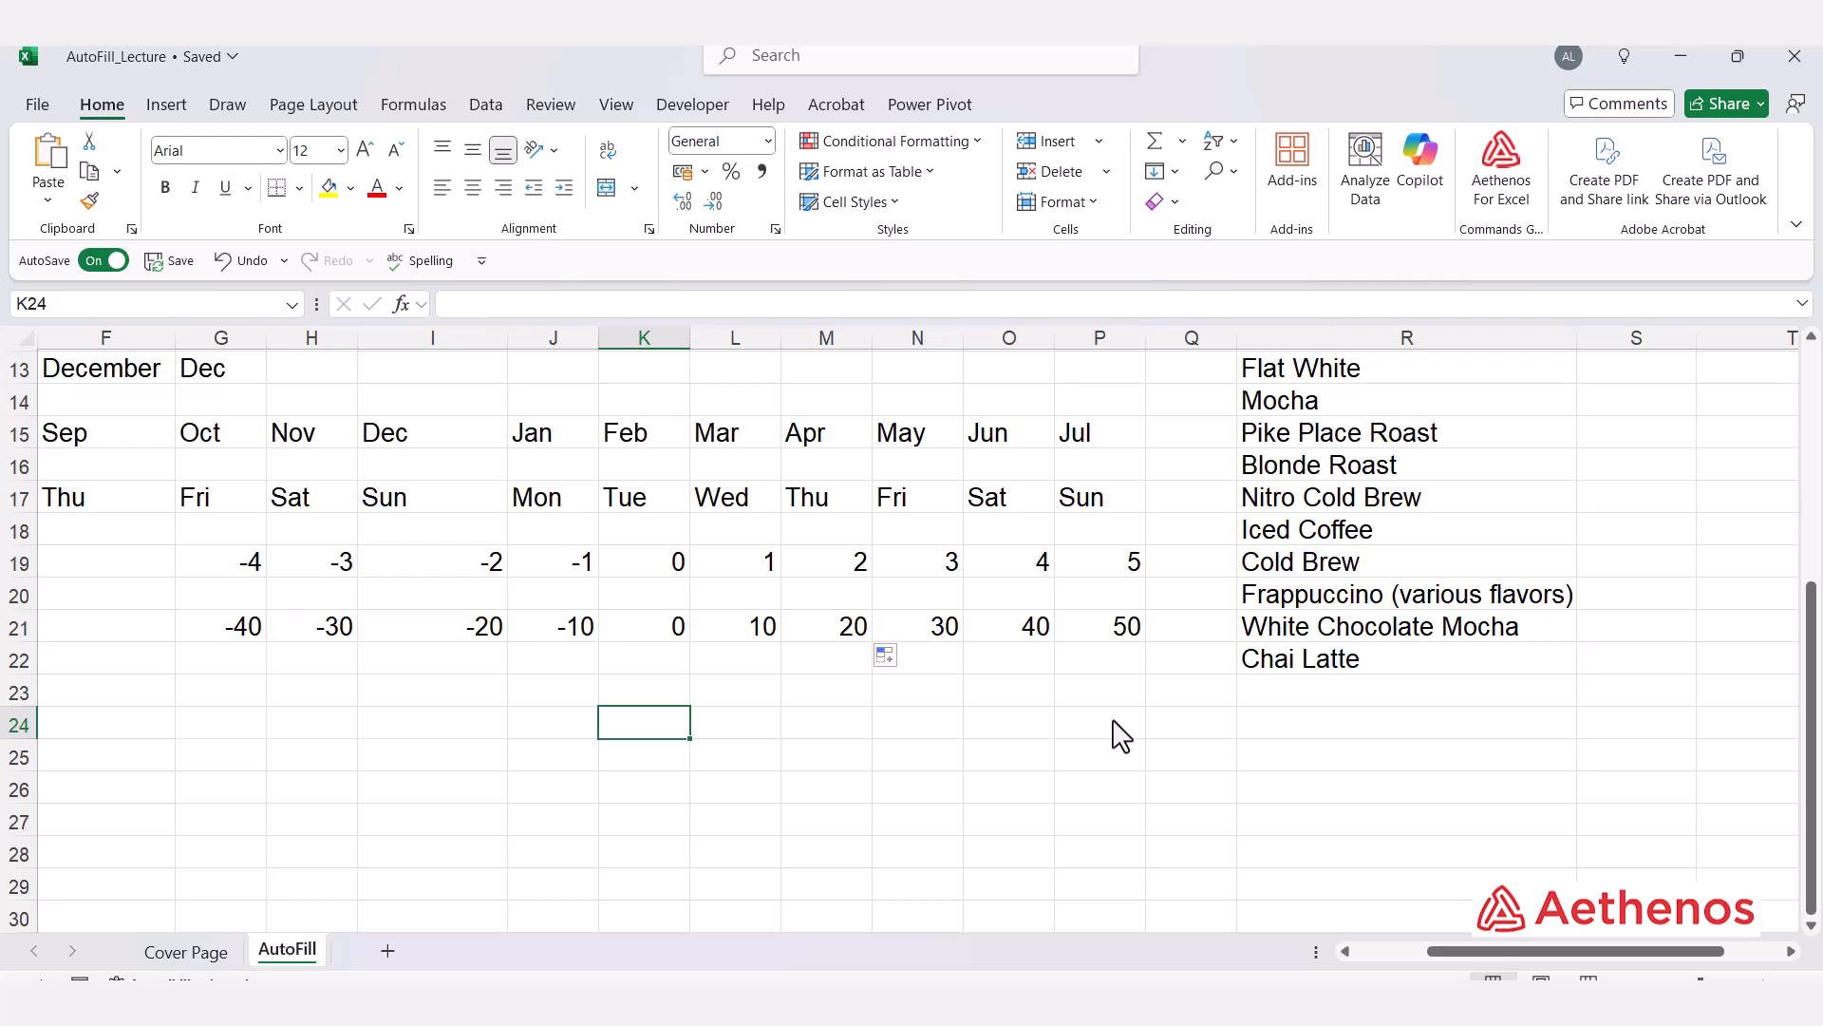
pyautogui.write('Caffe Americano')
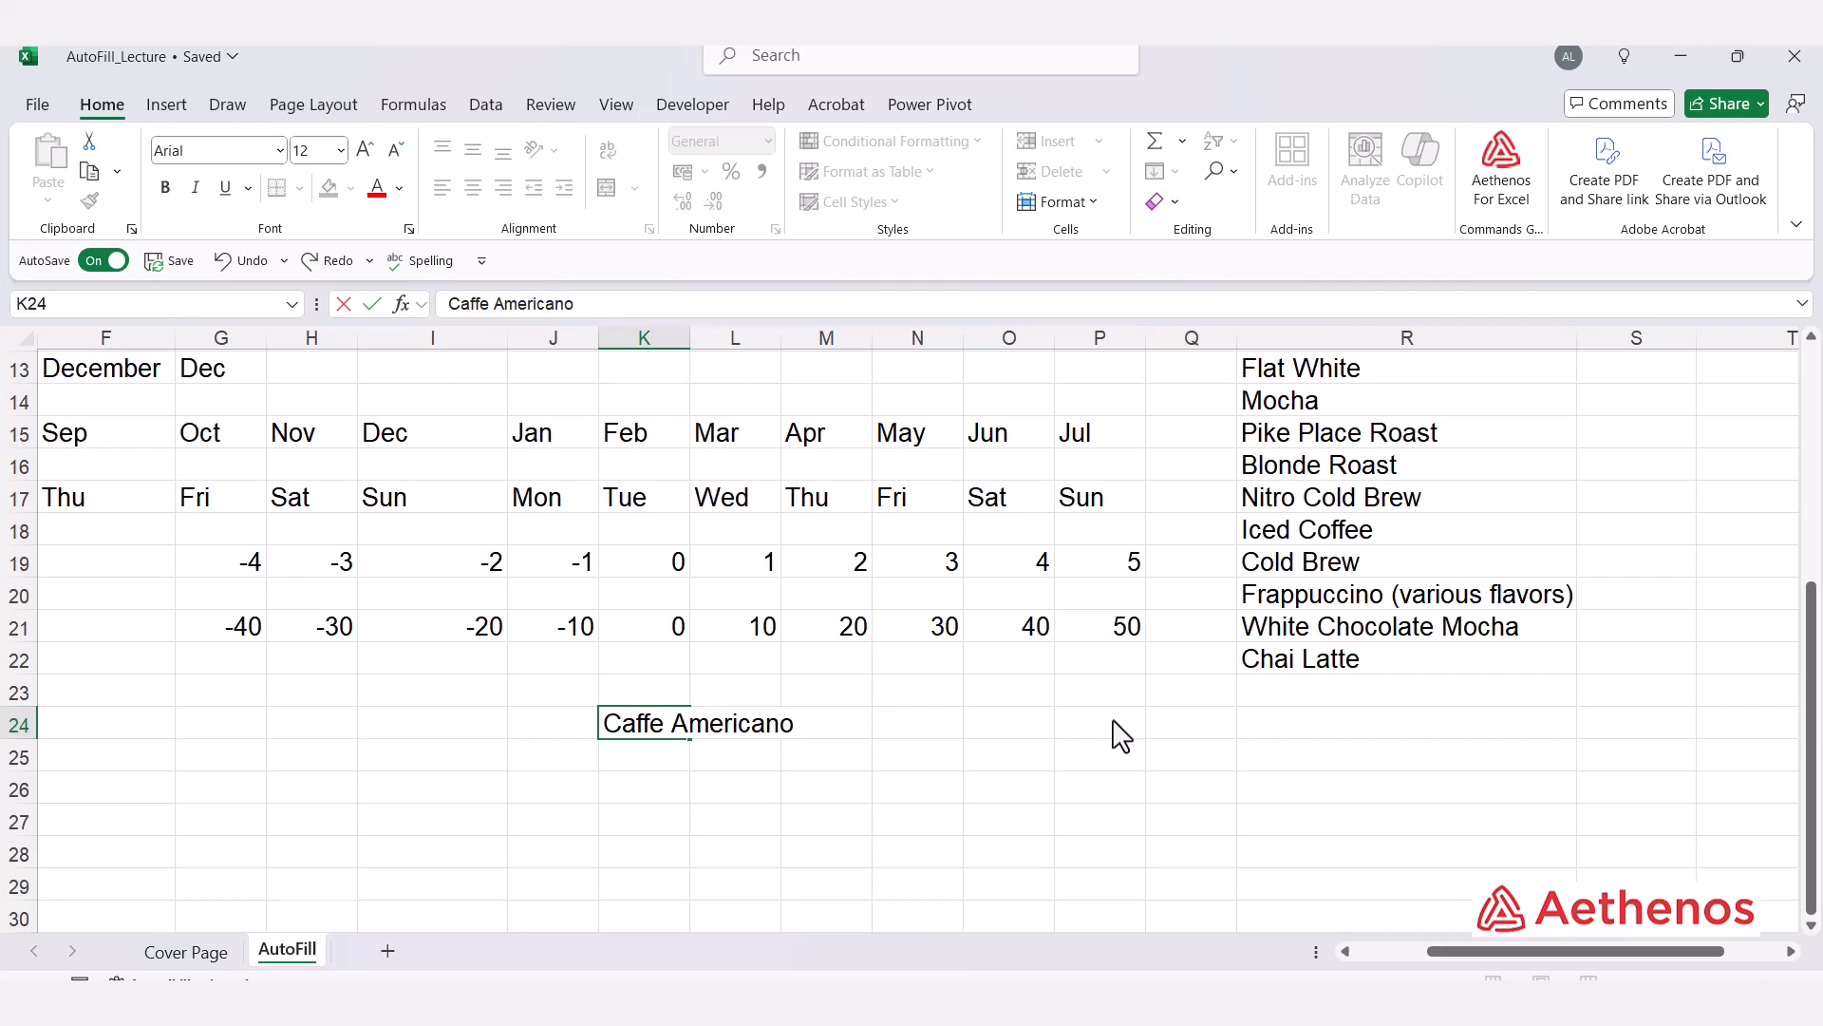
pyautogui.press('Return')
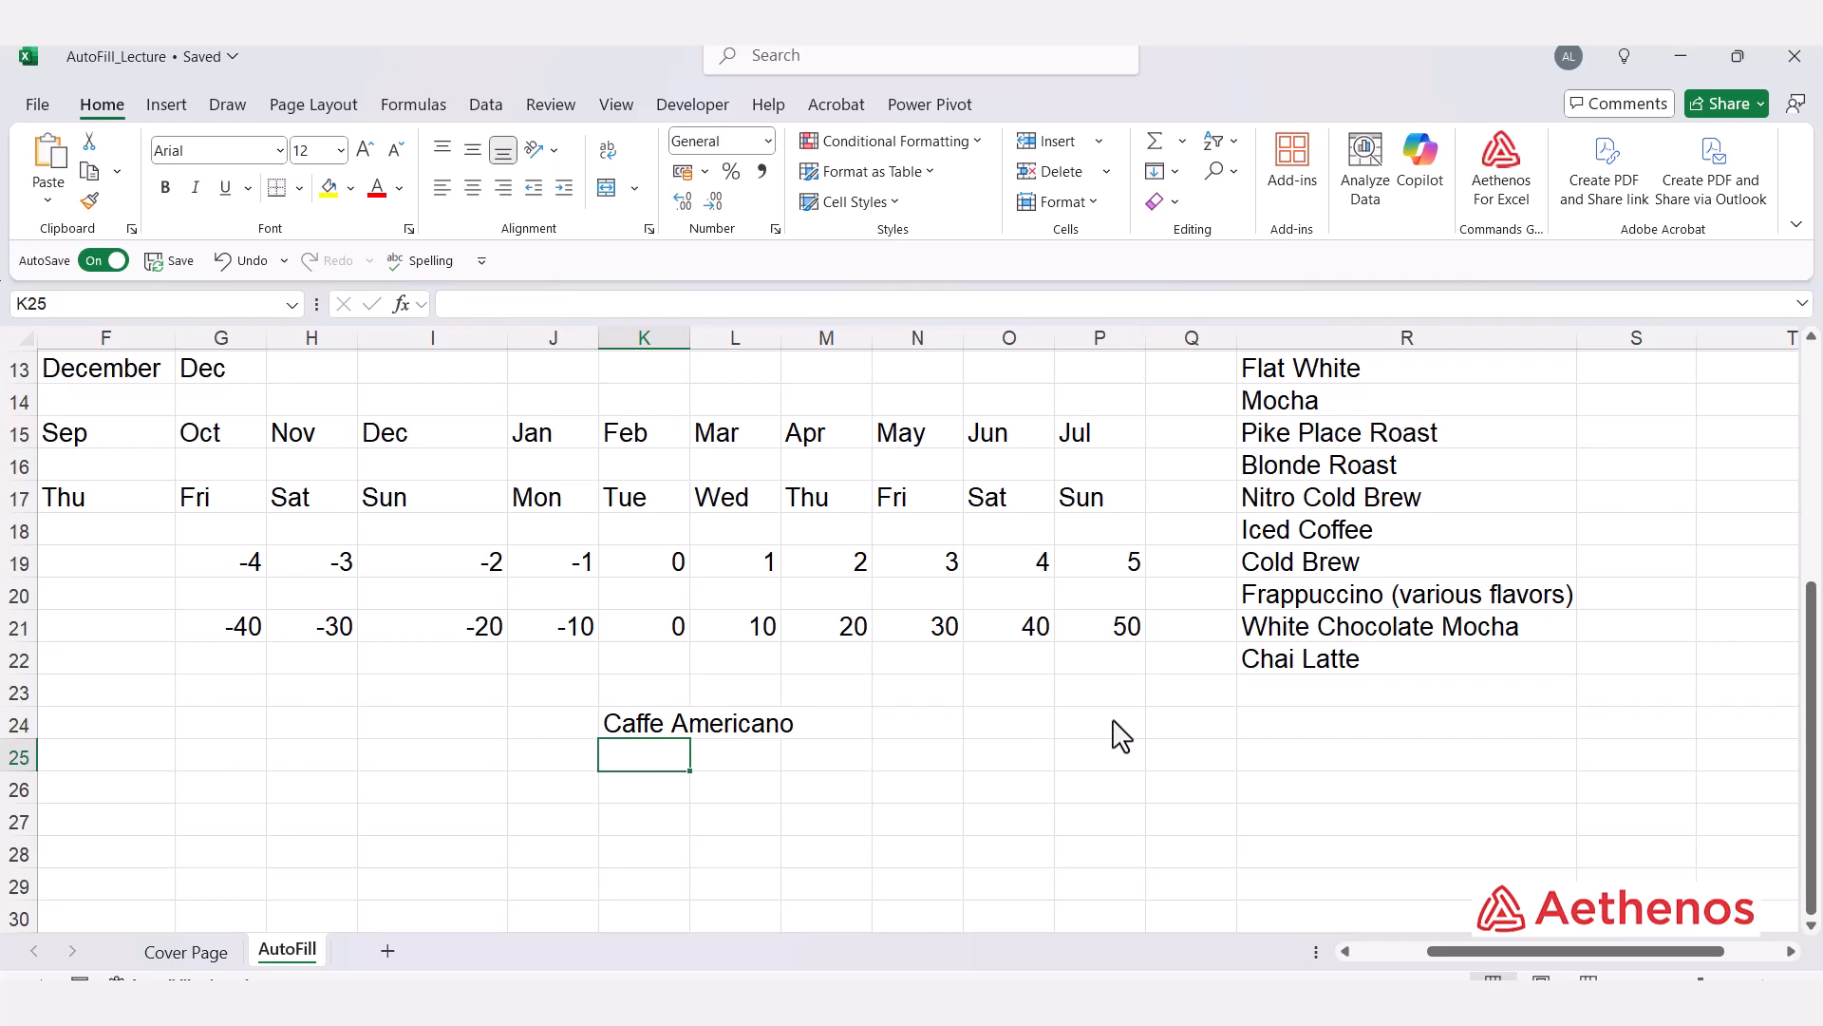
# Step: AutoFill Caffe Americano from K24 down to K40 to repeat the custom coffee list
pyautogui.click(654, 700)
pyautogui.click(672, 725)
pyautogui.moveTo(691, 740); pyautogui.dragTo(665, 877)
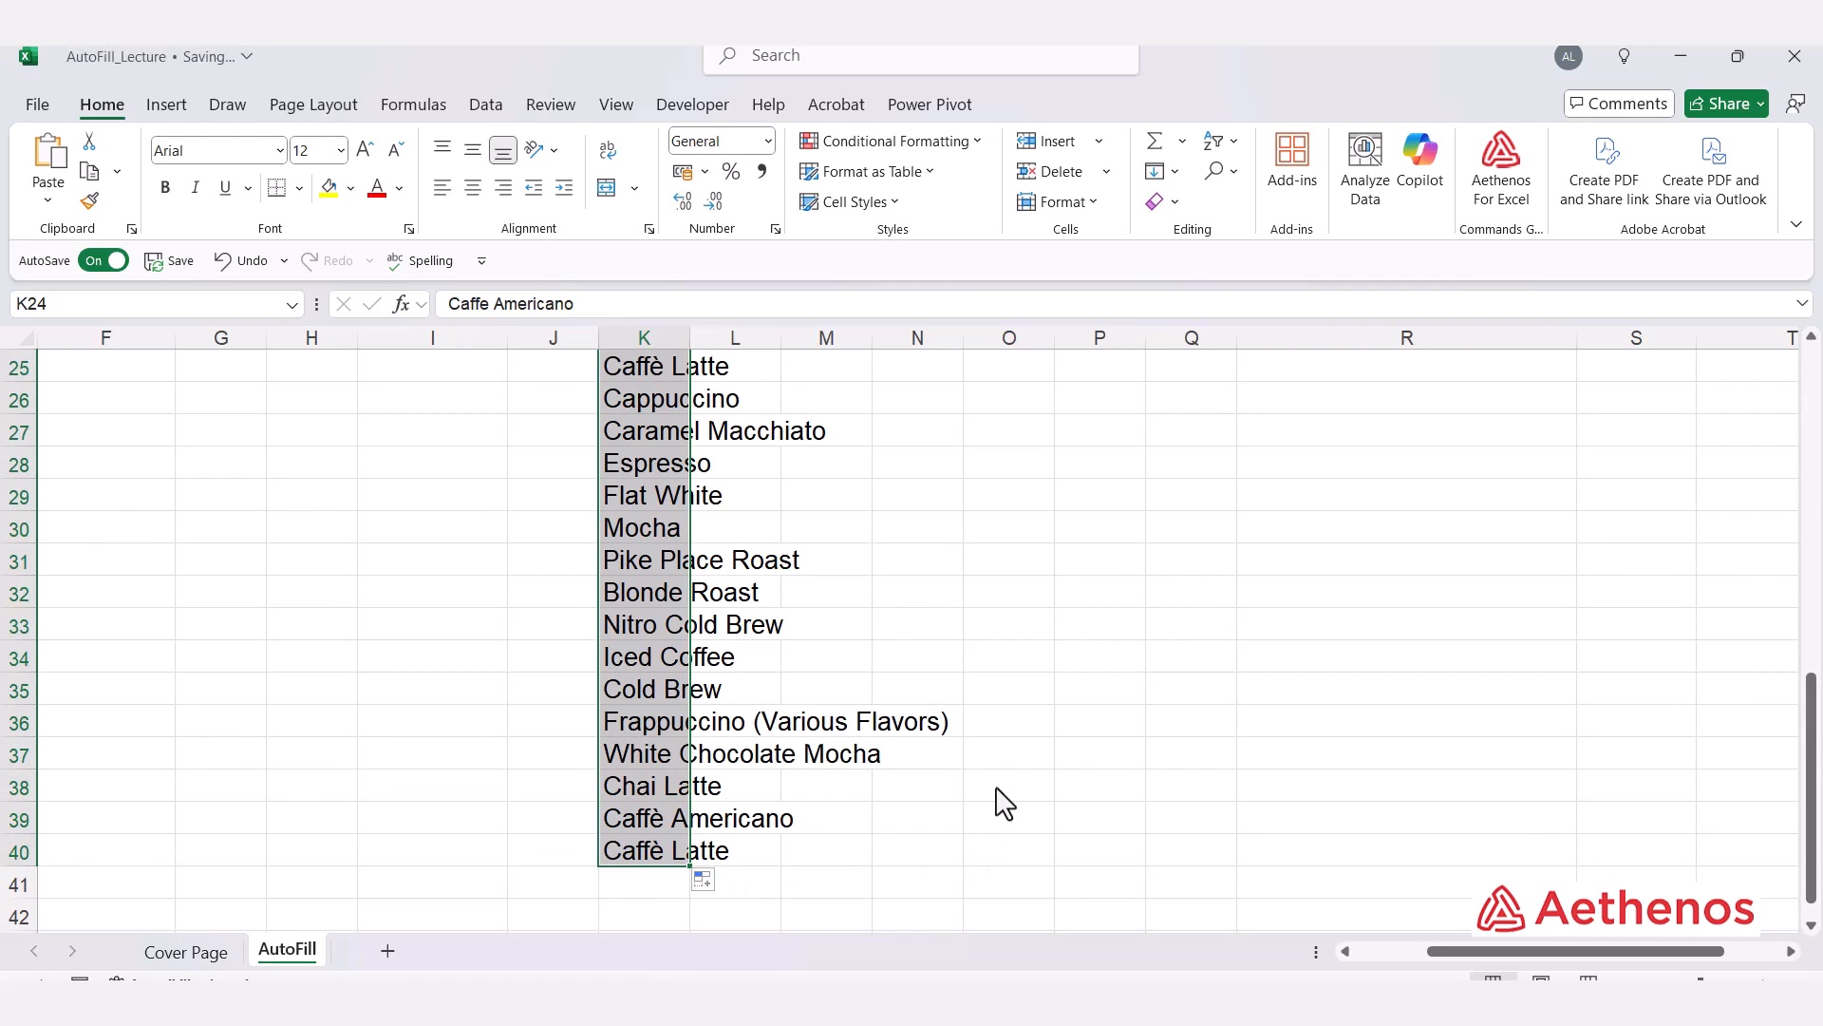
# Step: Autofit the width of column K to the coffee names
pyautogui.scroll(2, 968, 769)
pyautogui.doubleClick(691, 338)
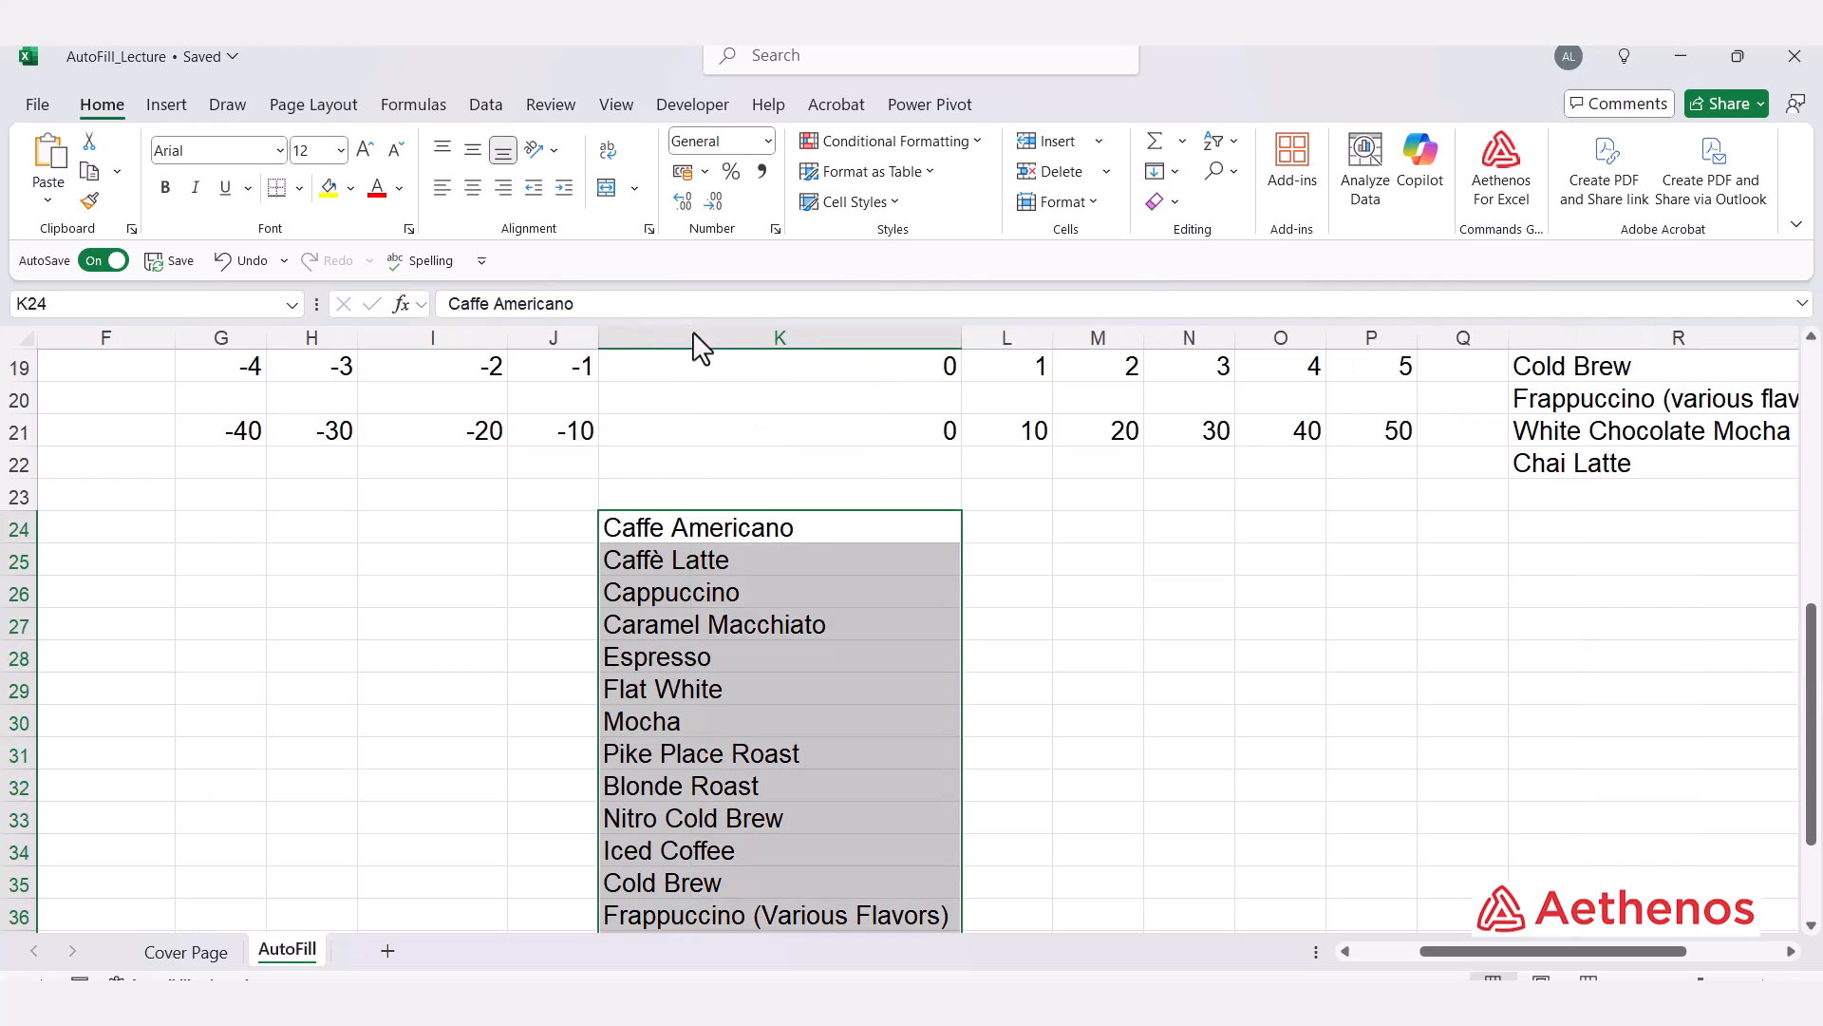
pyautogui.scroll(-2, 755, 553)
pyautogui.scroll(1, 750, 503)
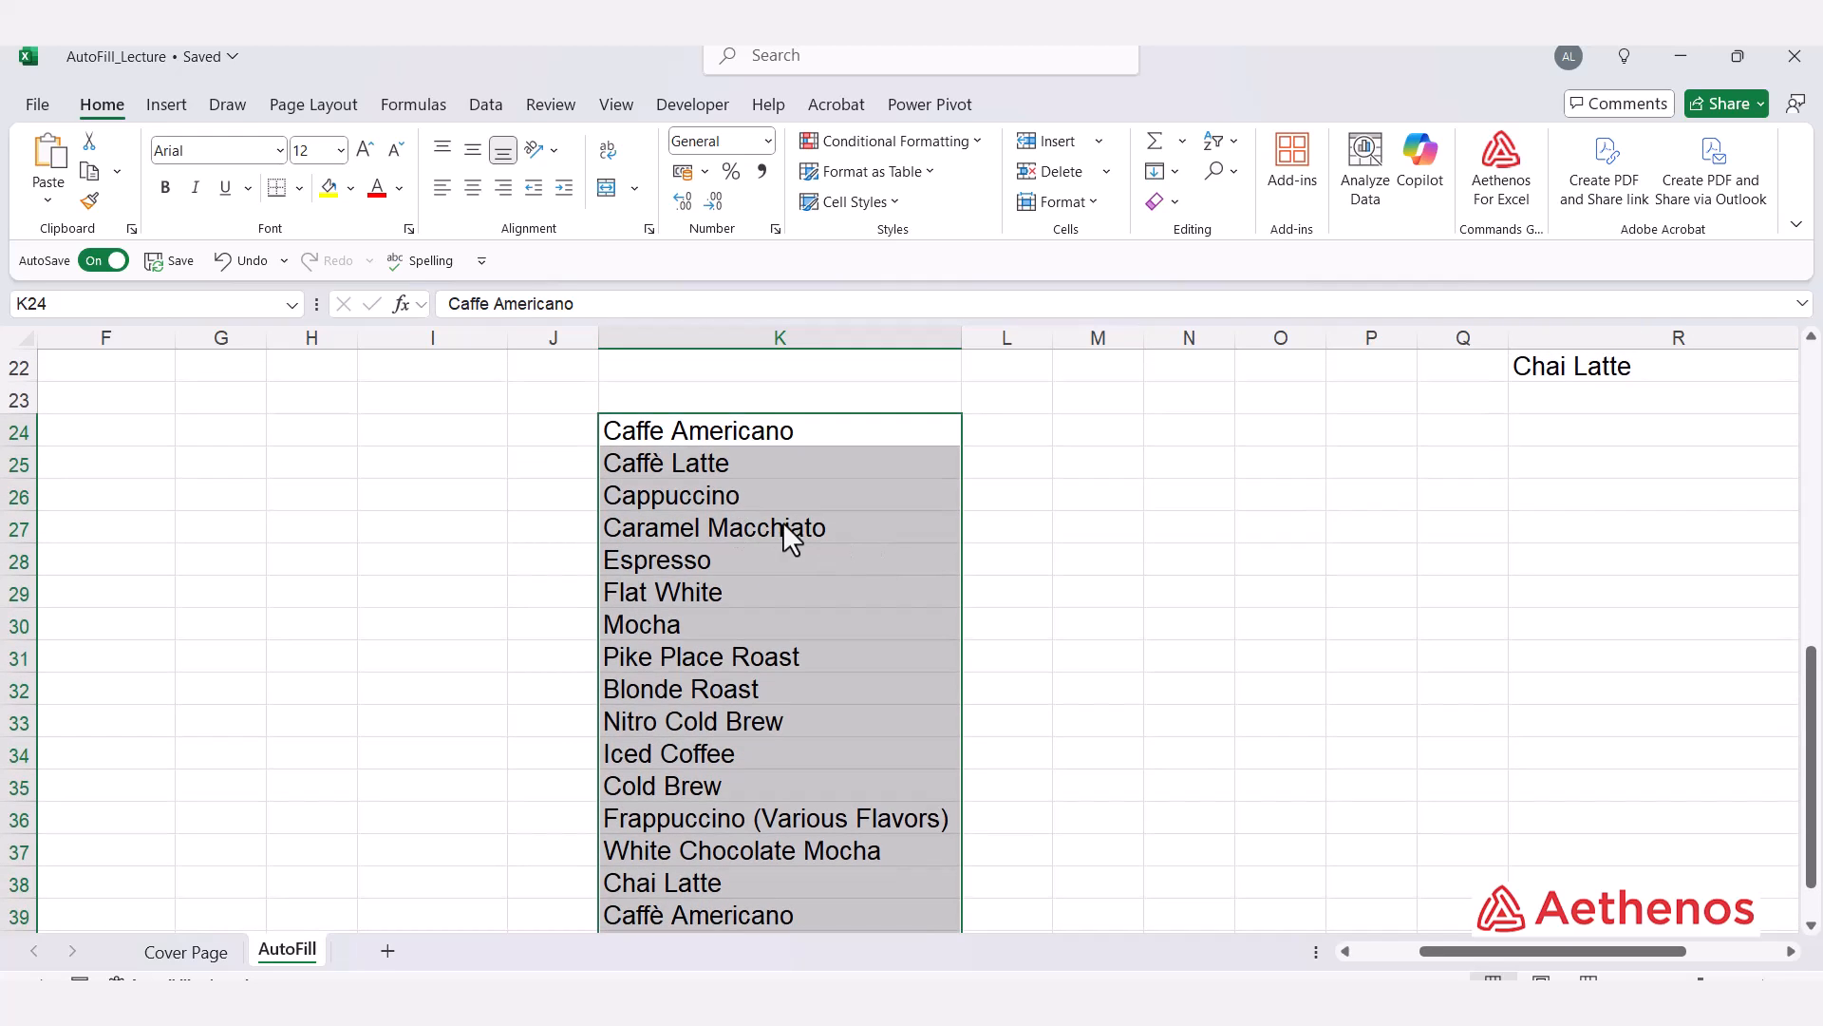
# Step: Fill a linear number series from S5 down the column with step 1 and stop value 100 using the Series dialog
pyautogui.click(783, 524)
pyautogui.scroll(-2, 767, 442)
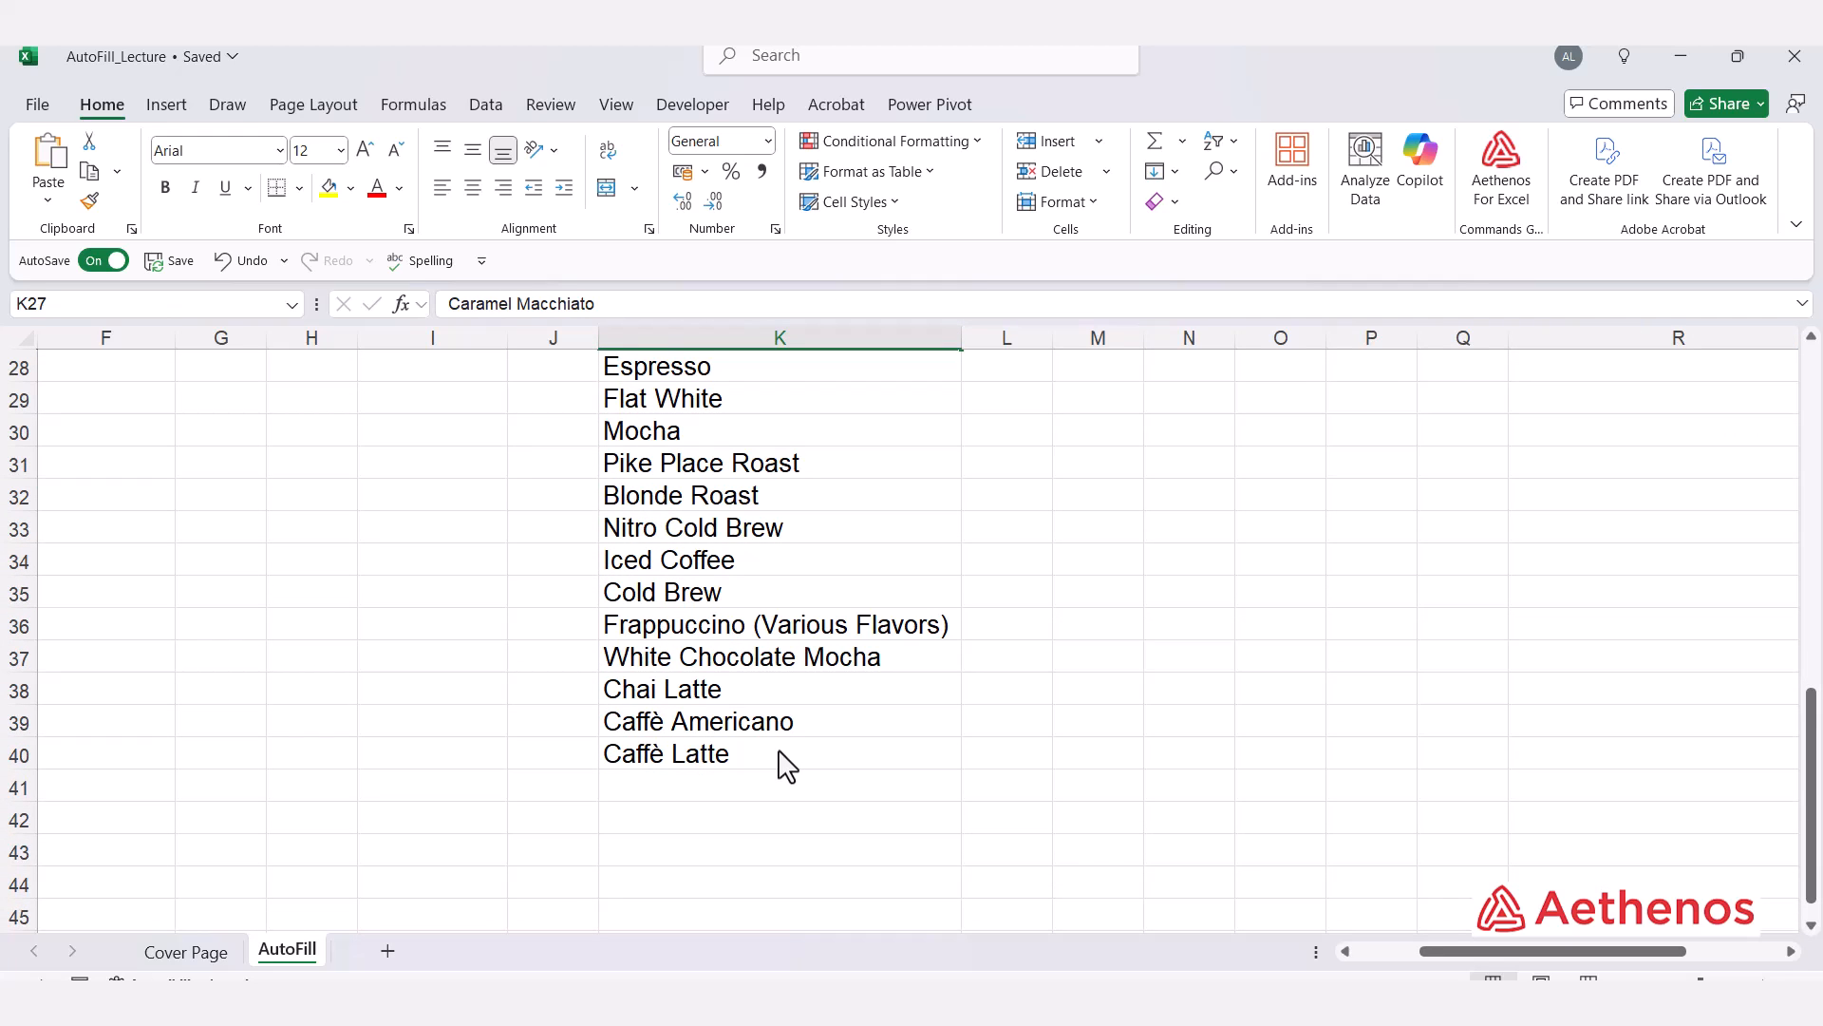
pyautogui.scroll(3, 785, 765)
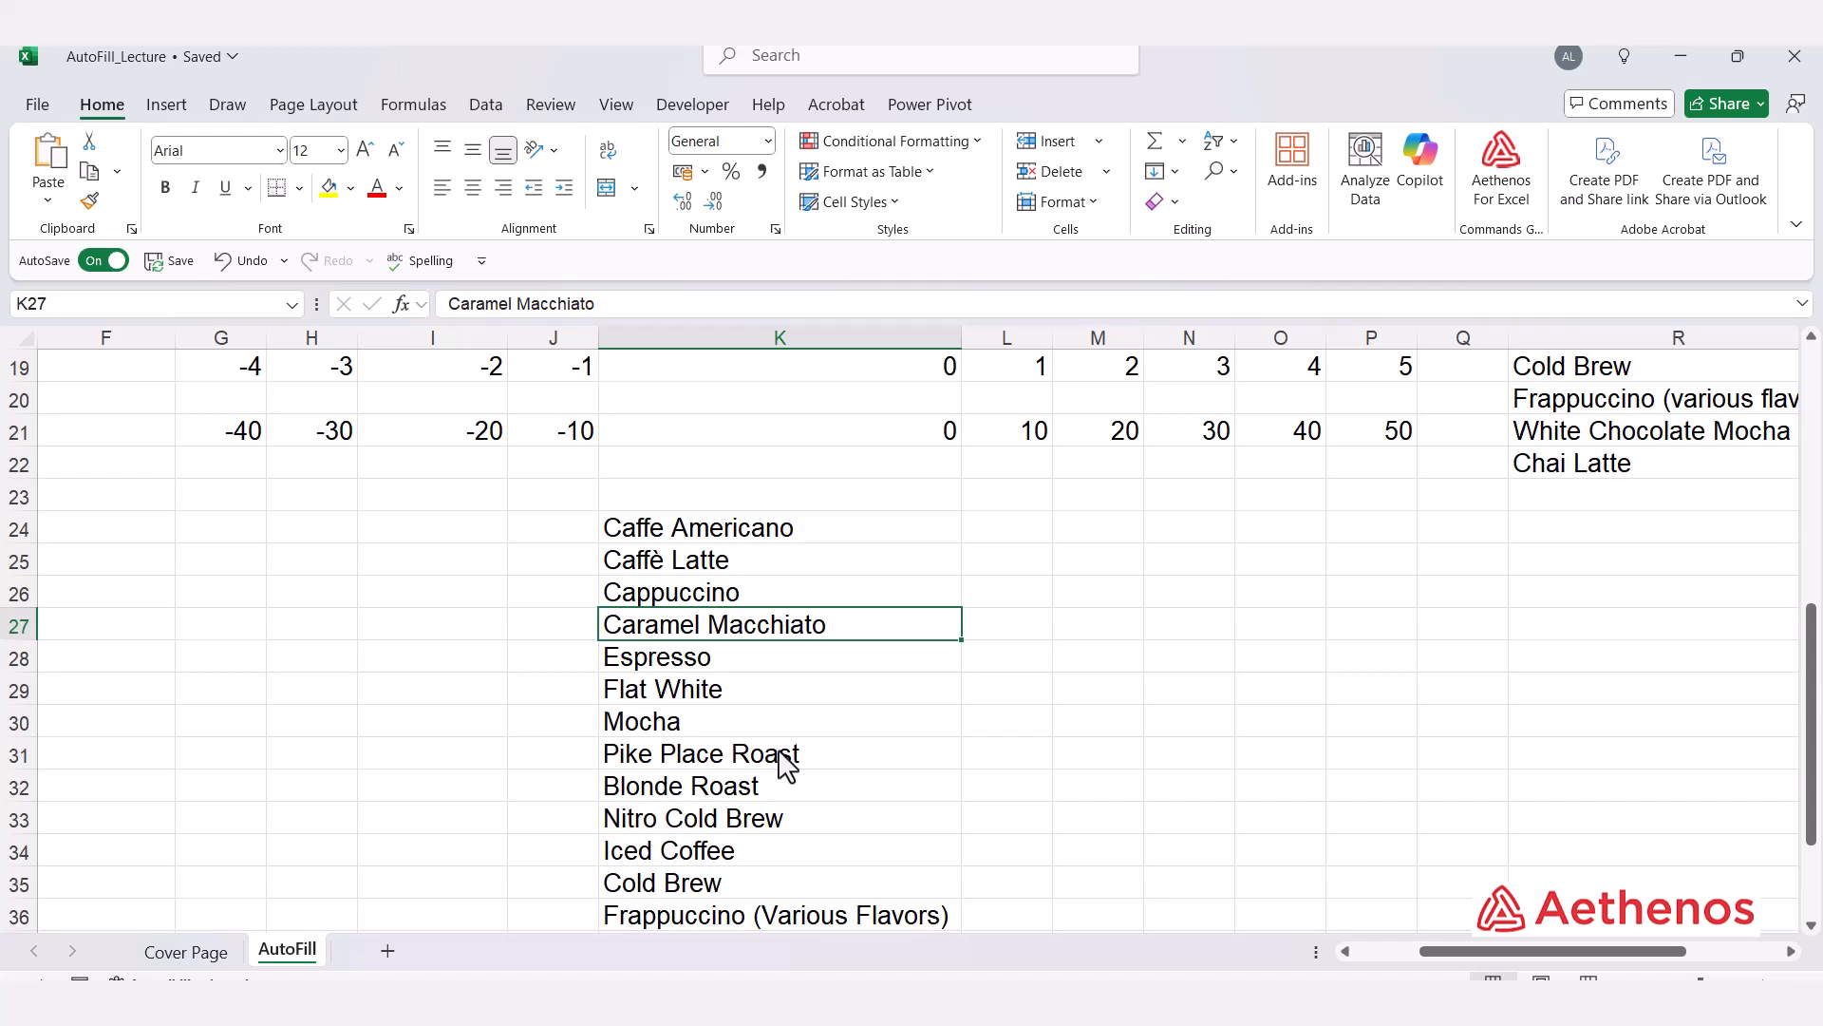
pyautogui.scroll(2, 1292, 696)
pyautogui.moveTo(1497, 952); pyautogui.dragTo(1645, 951)
pyautogui.scroll(4, 1467, 834)
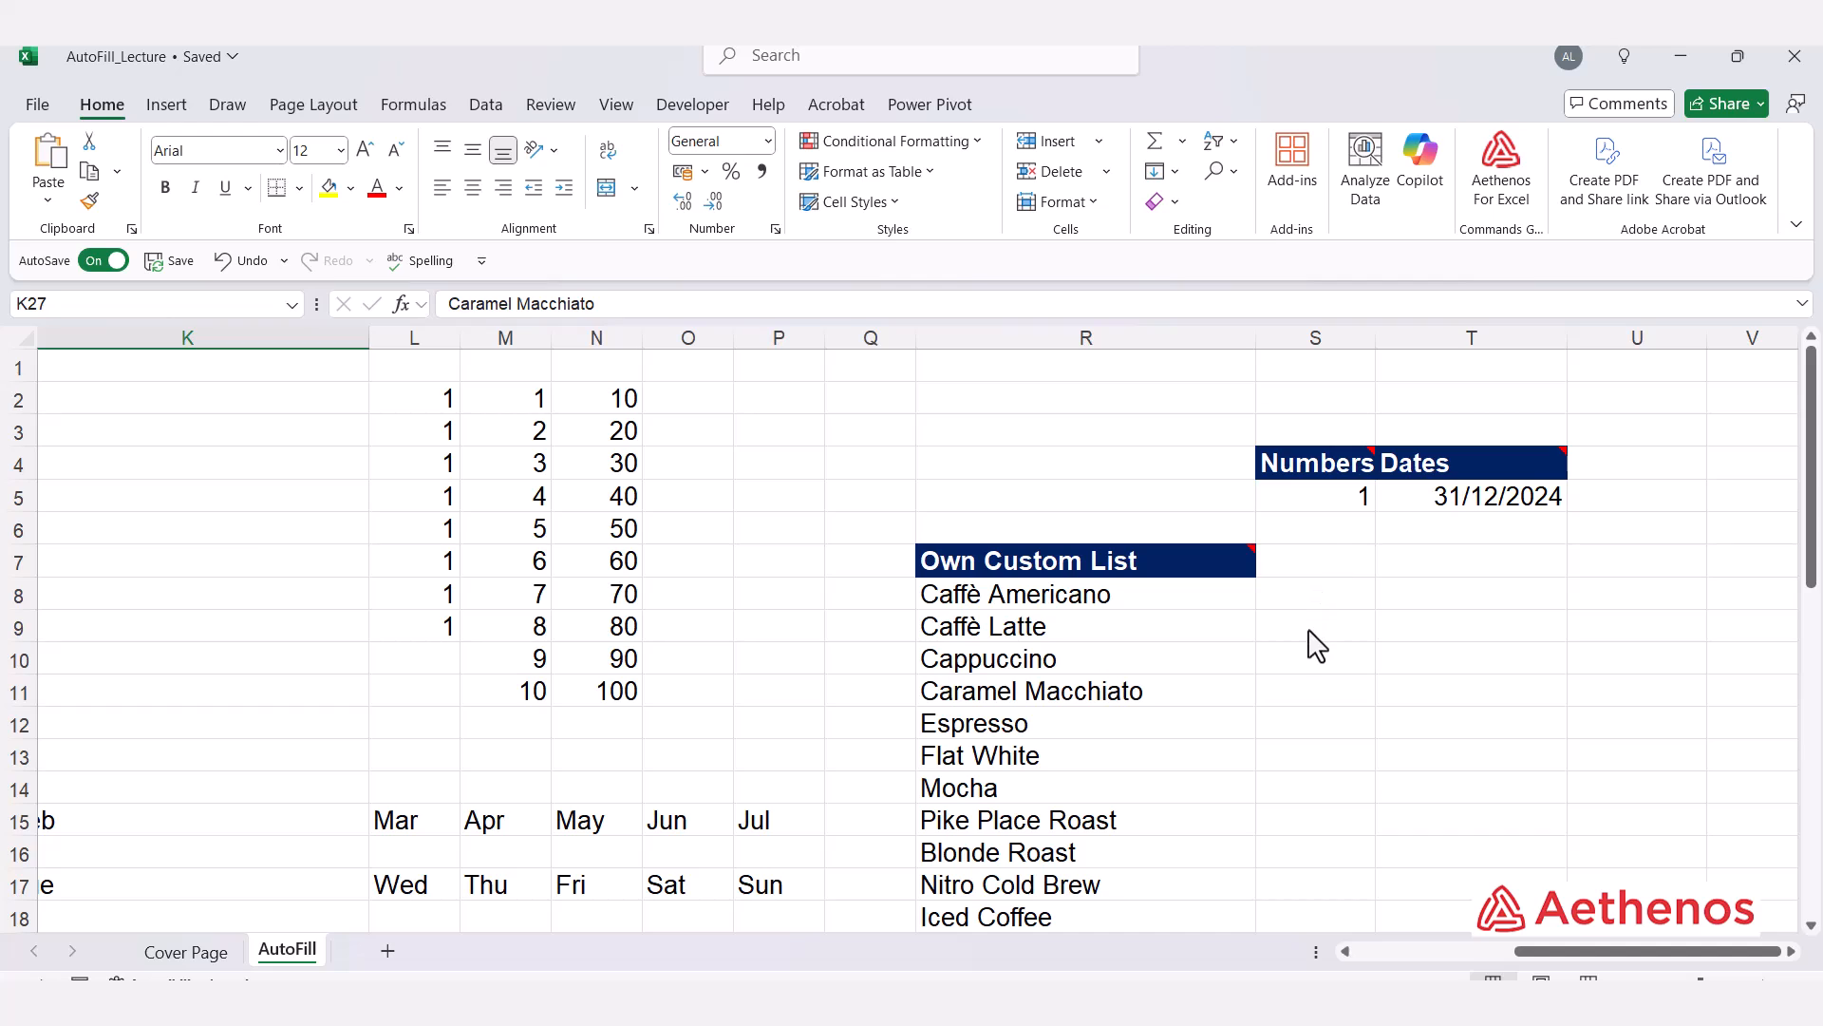
pyautogui.click(1329, 511)
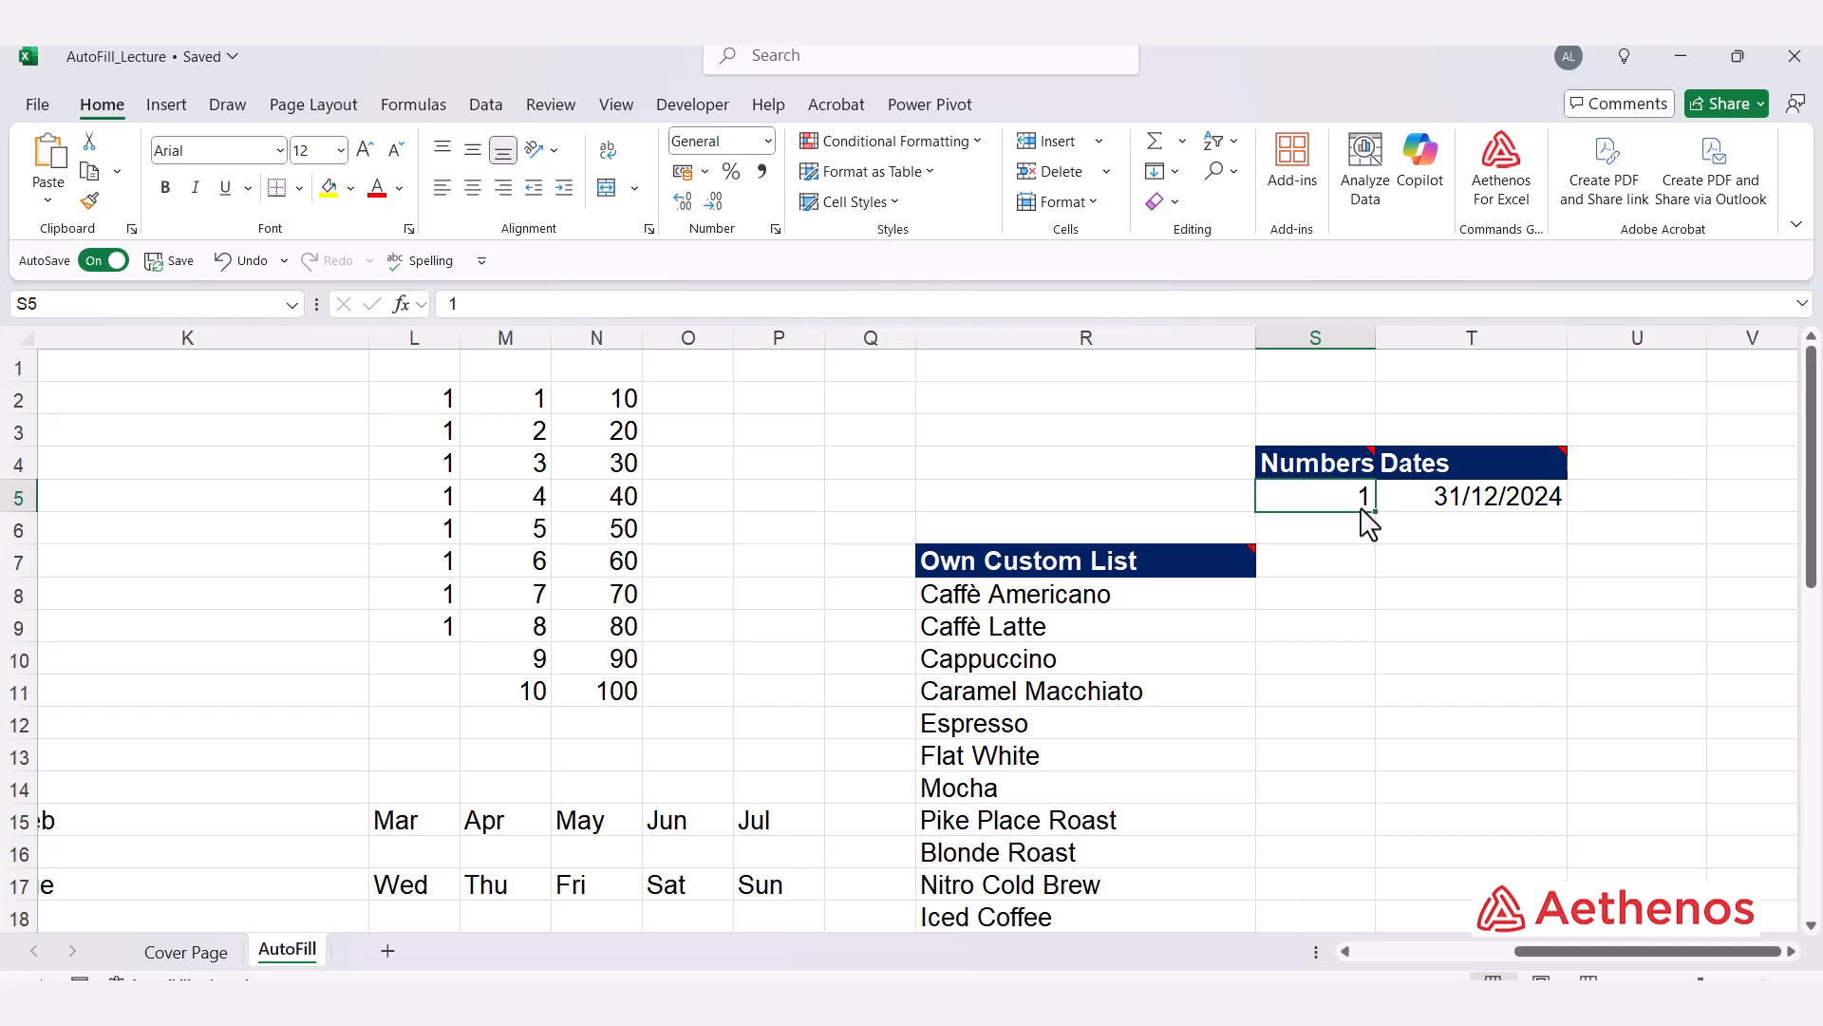
pyautogui.moveTo(1361, 510)
pyautogui.mouseDown()
pyautogui.moveTo(1387, 515)
pyautogui.moveTo(1376, 547)
pyautogui.moveTo(1375, 513)
pyautogui.mouseUp()
pyautogui.rightClick(1374, 511)
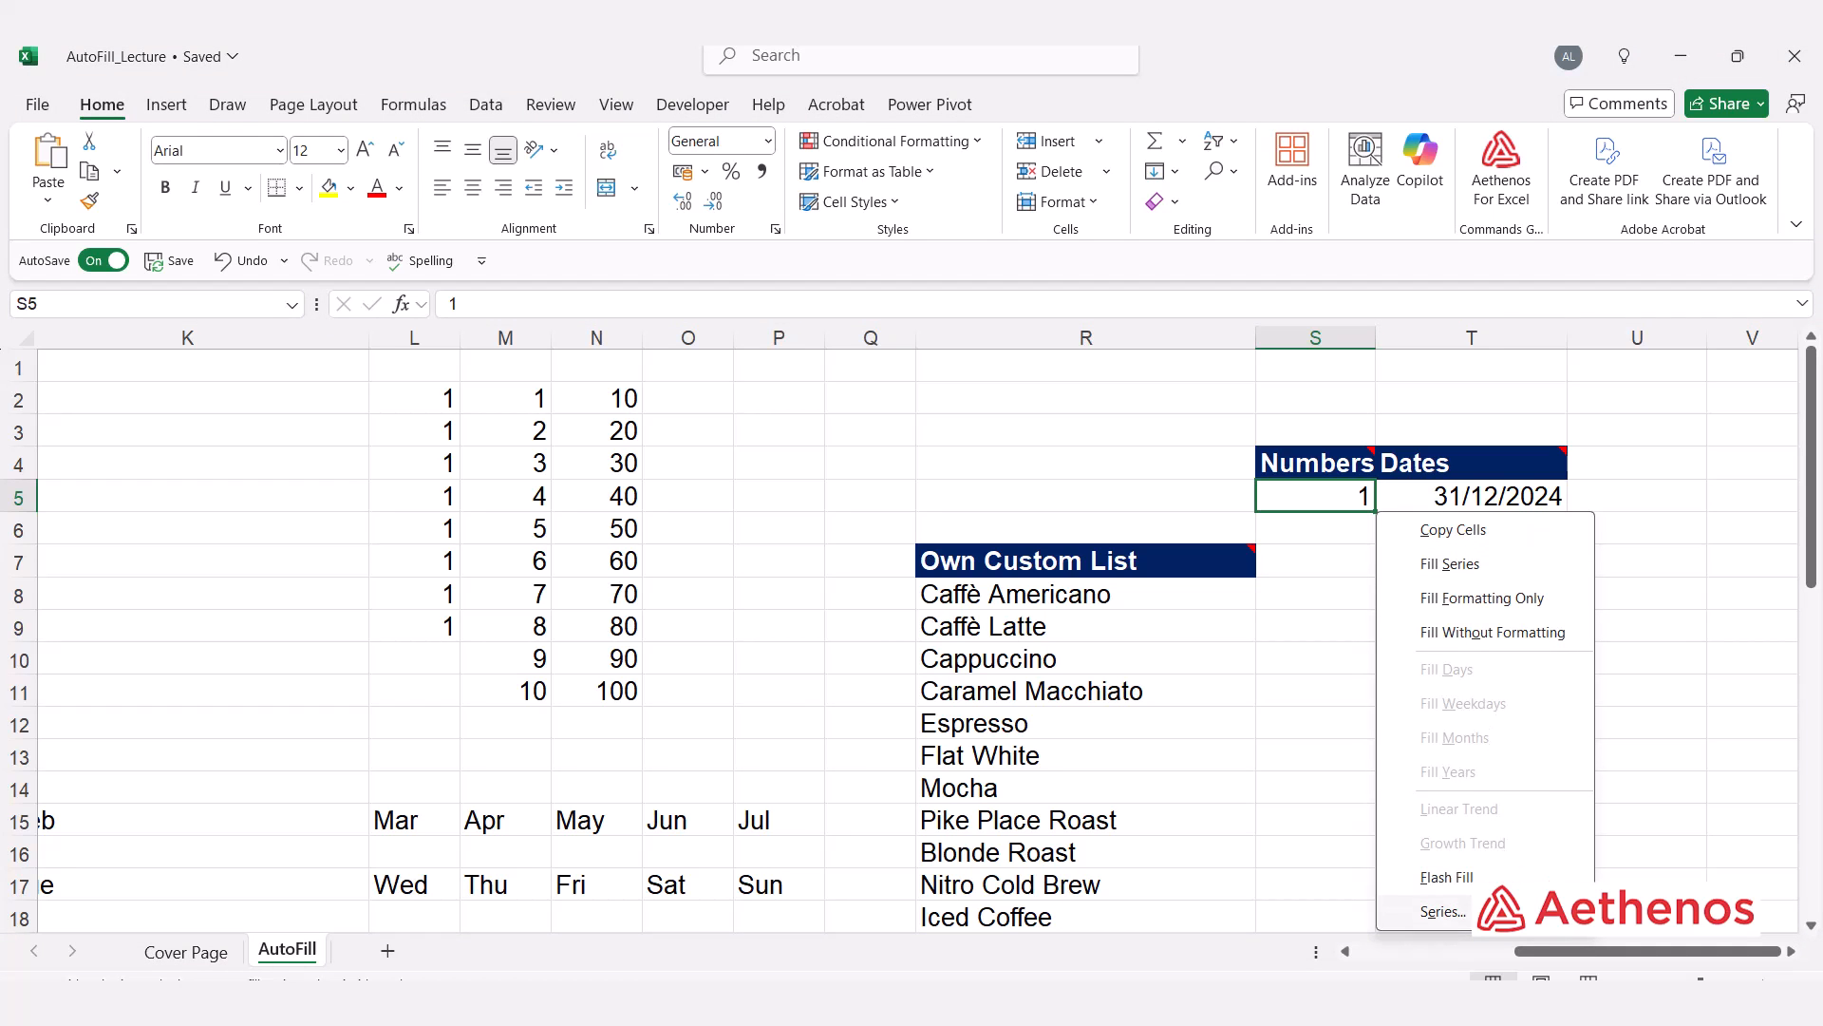
pyautogui.click(1444, 912)
pyautogui.moveTo(695, 486); pyautogui.dragTo(1011, 411)
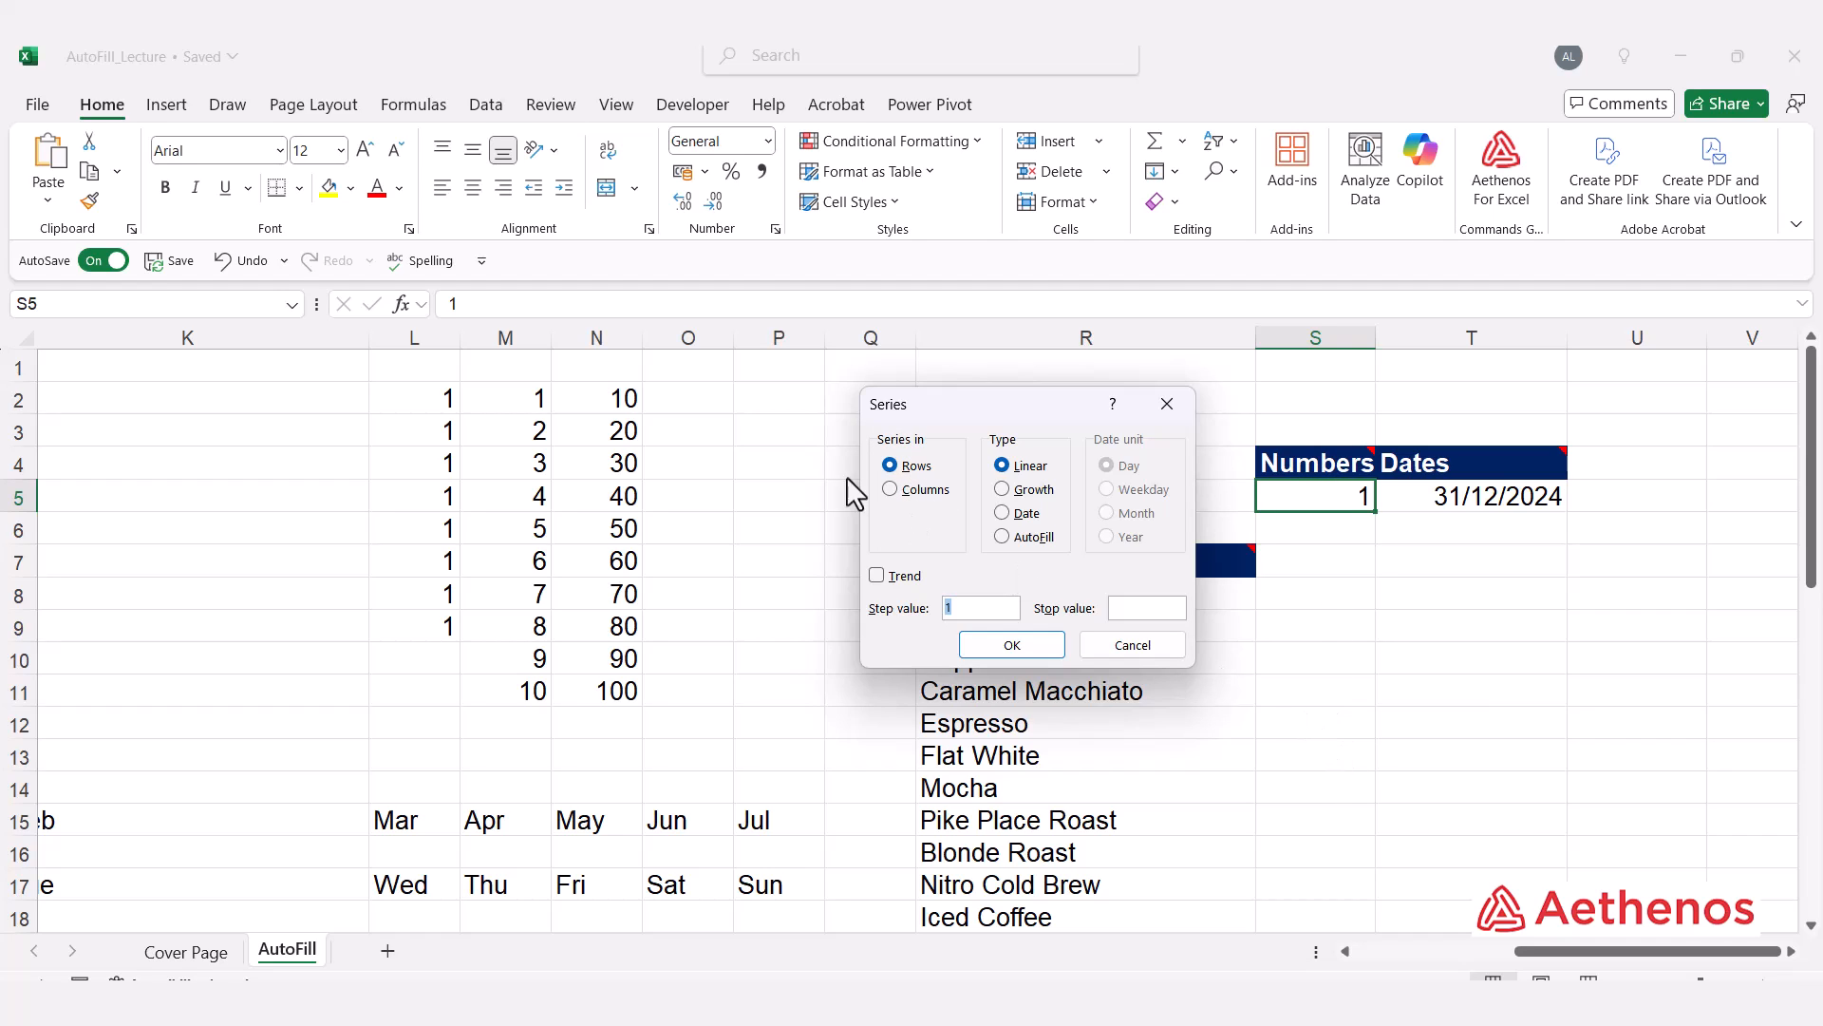
pyautogui.click(890, 489)
pyautogui.click(1109, 609)
pyautogui.click(1012, 645)
# Step: Scroll through column S to review the filled number series
pyautogui.scroll(-6, 1357, 574)
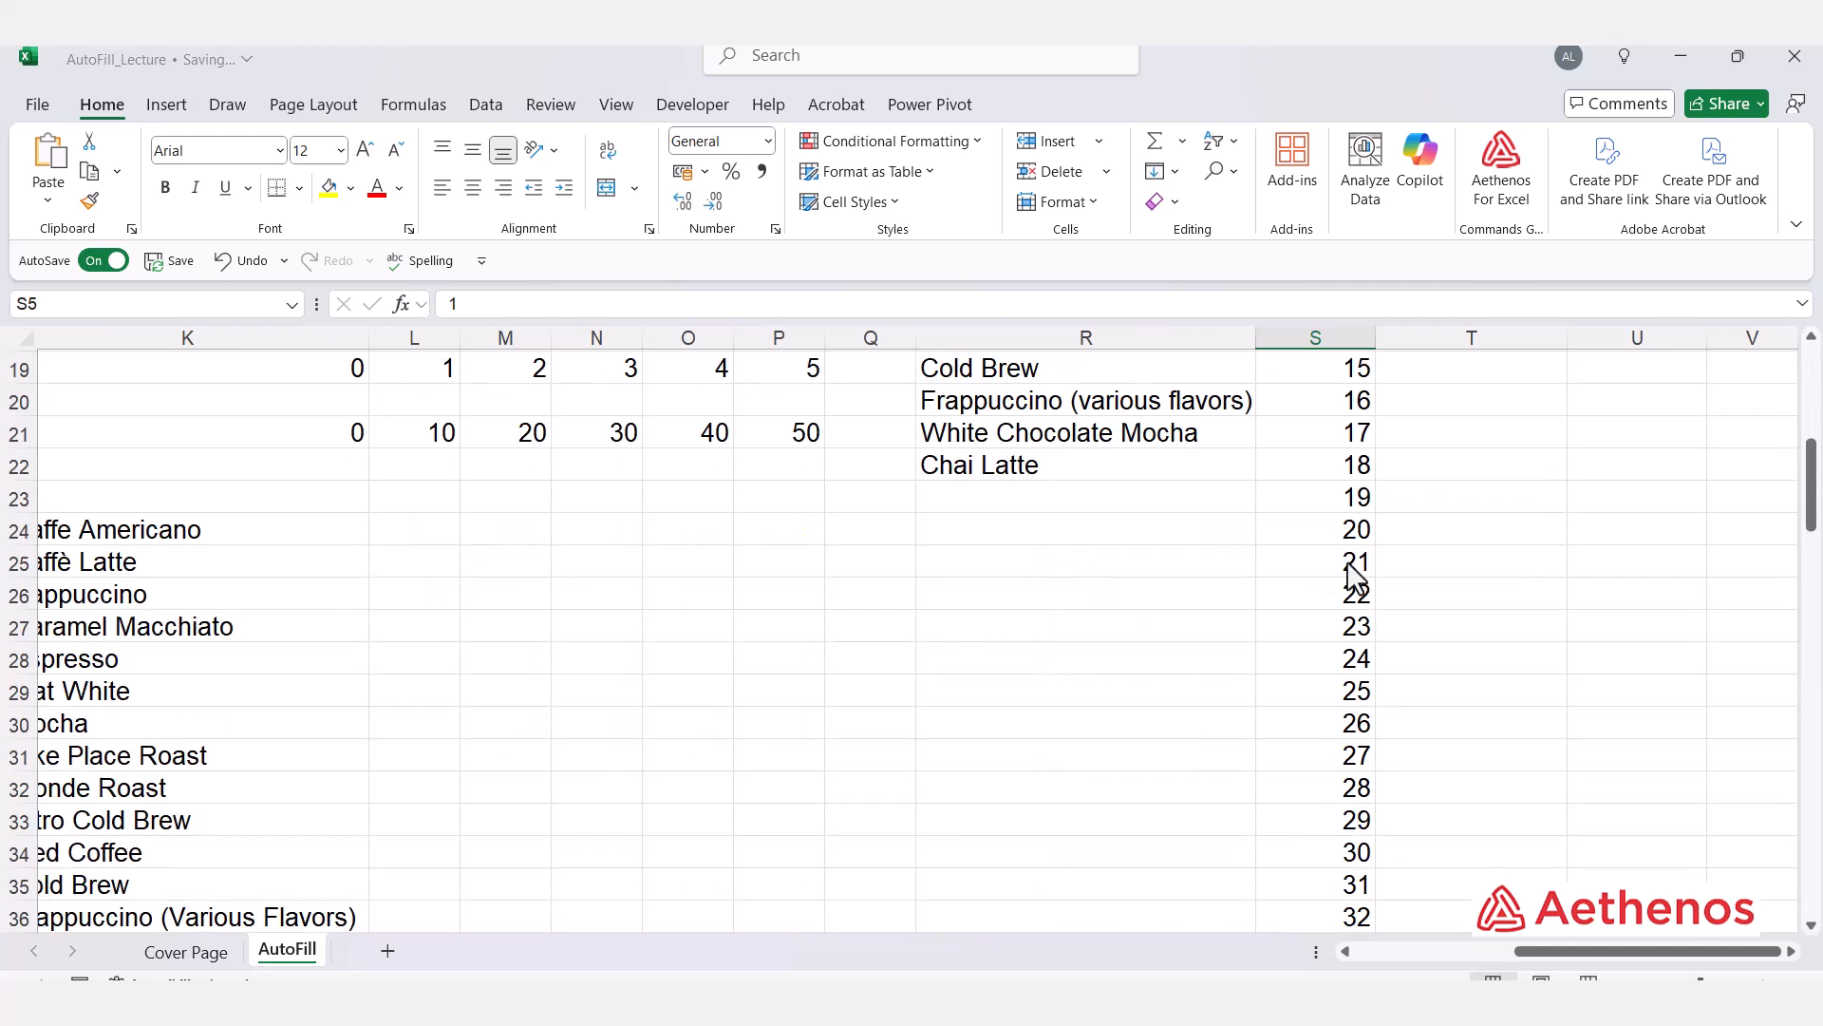
pyautogui.scroll(-20, 1358, 570)
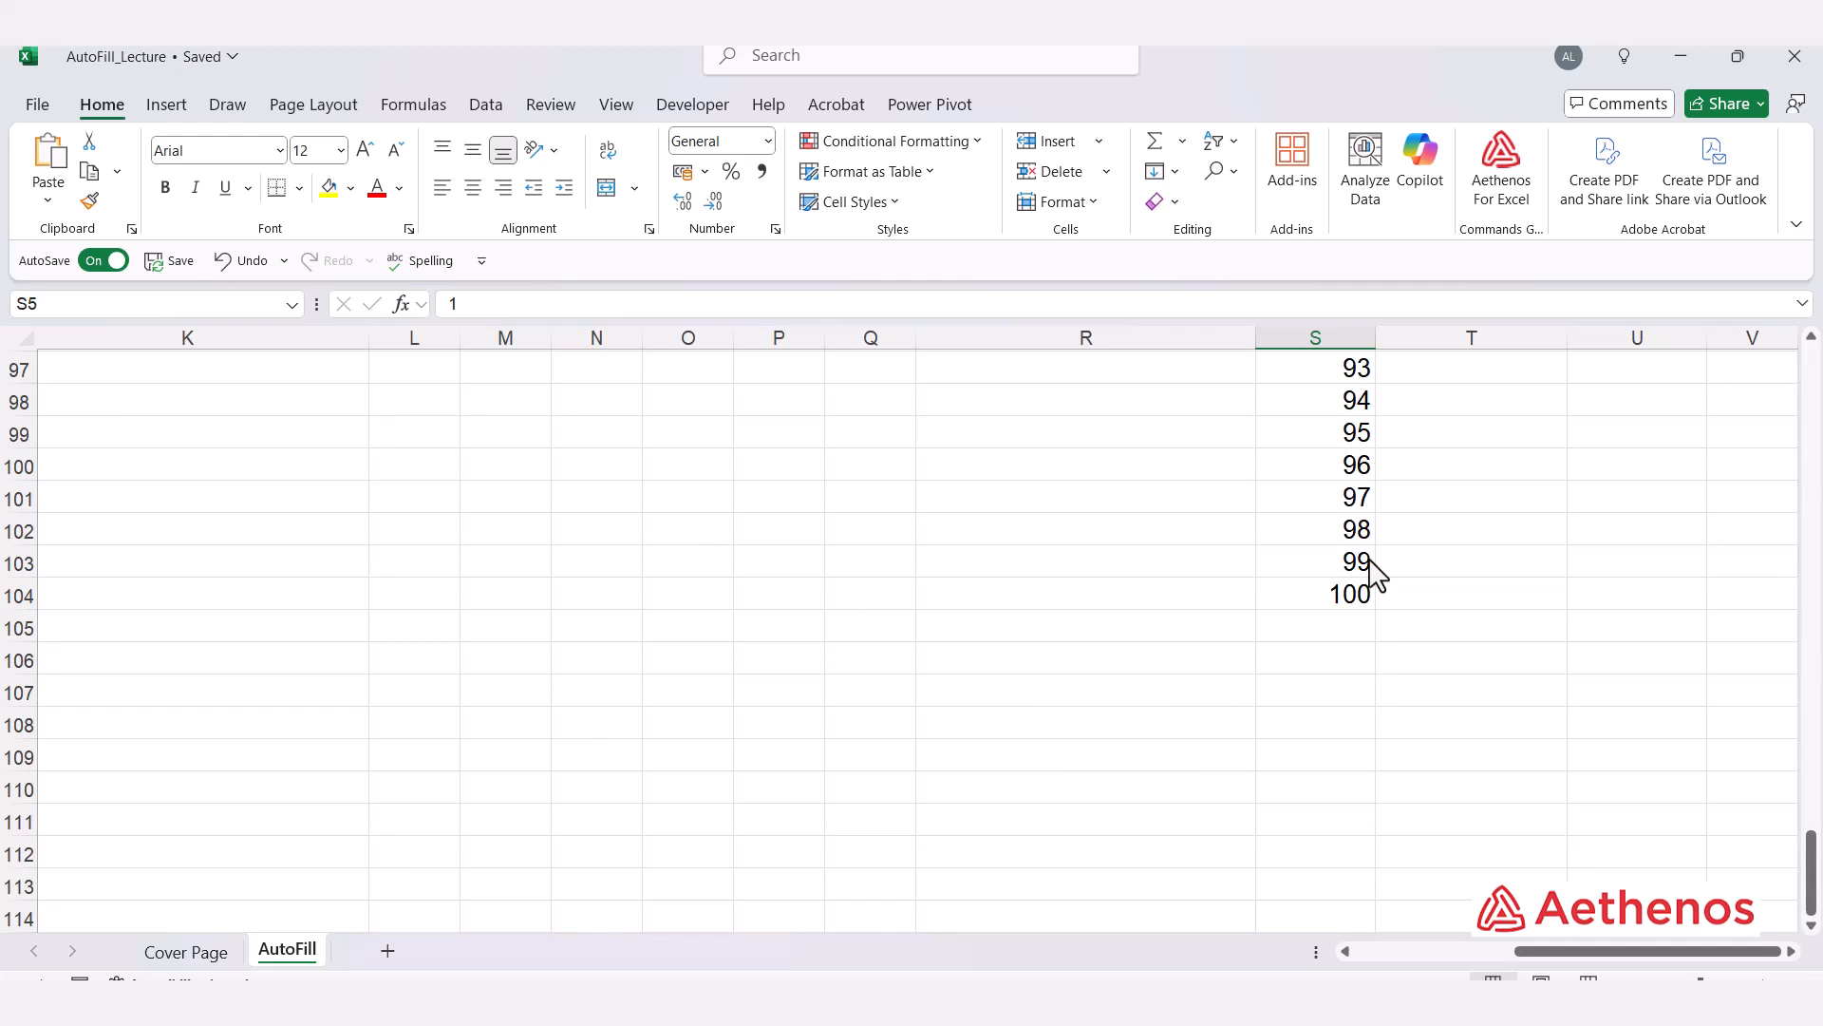
pyautogui.scroll(4, 1371, 570)
pyautogui.scroll(-4, 1370, 570)
pyautogui.scroll(20, 1370, 570)
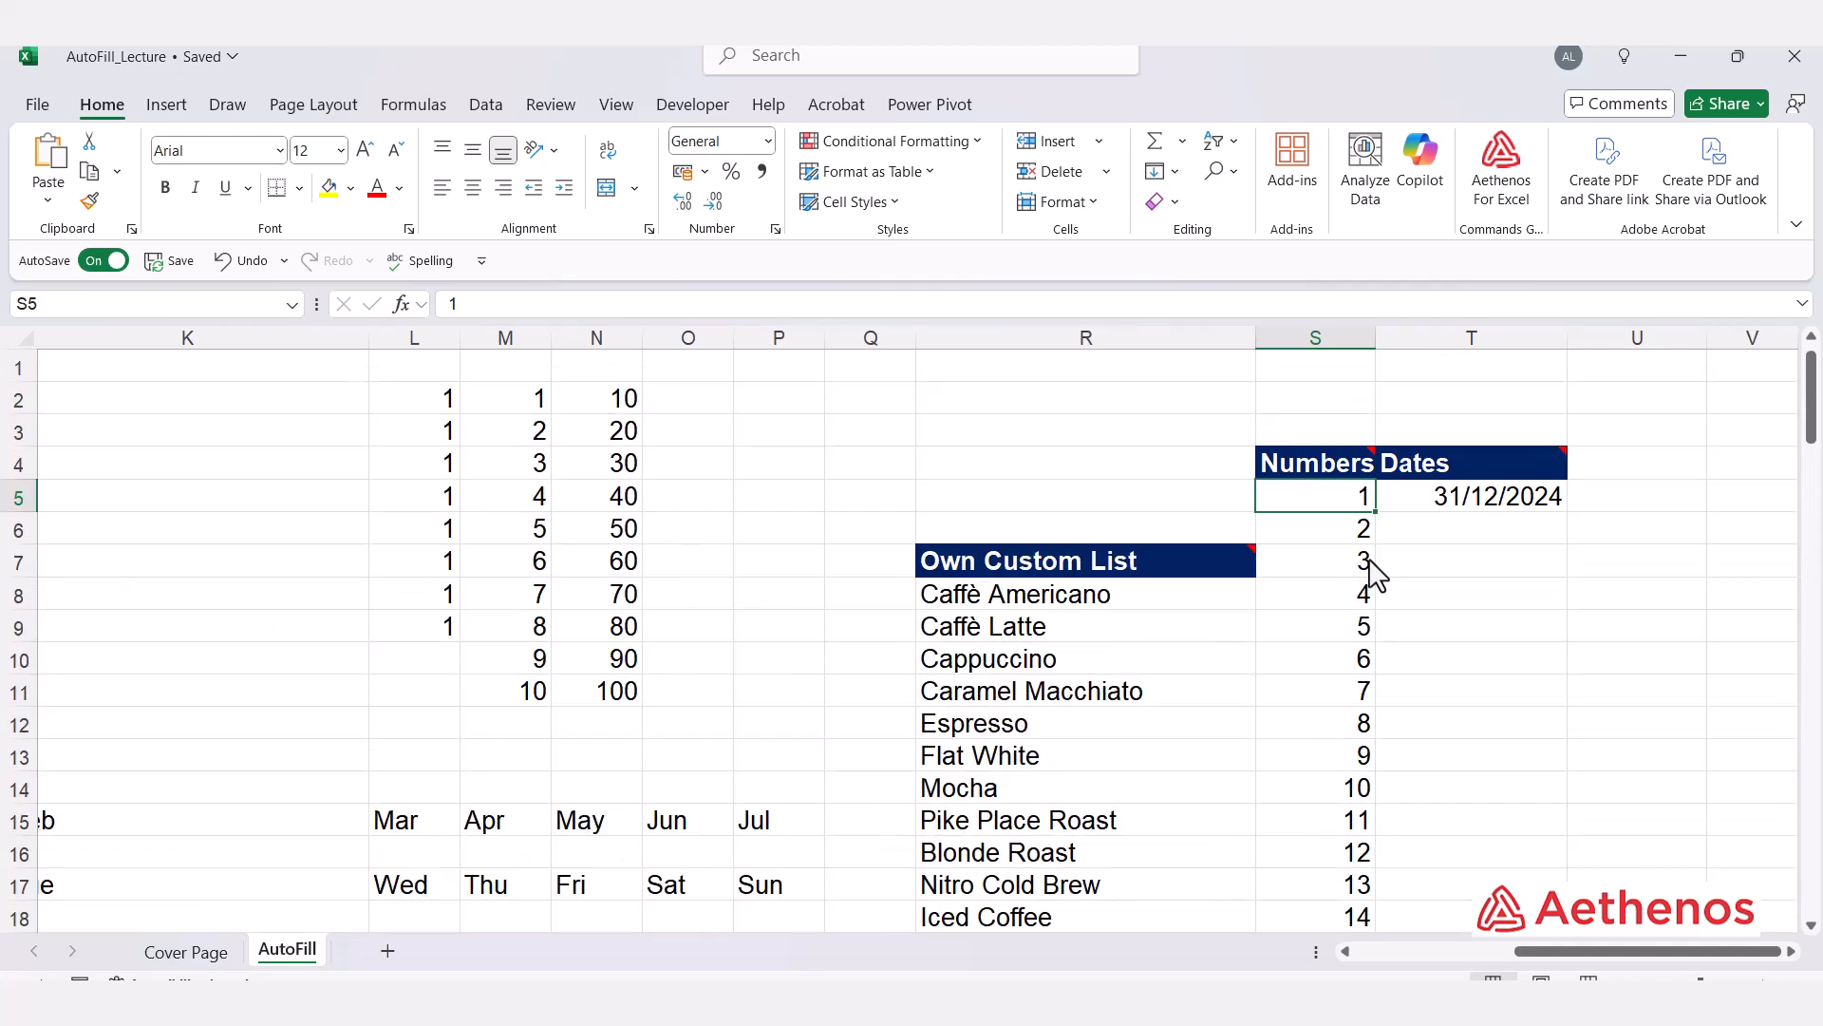
pyautogui.scroll(-1, 1370, 570)
pyautogui.scroll(1, 1370, 570)
# Step: AutoFill the date 31/12/2024 in T5 down to T9
pyautogui.click(1461, 533)
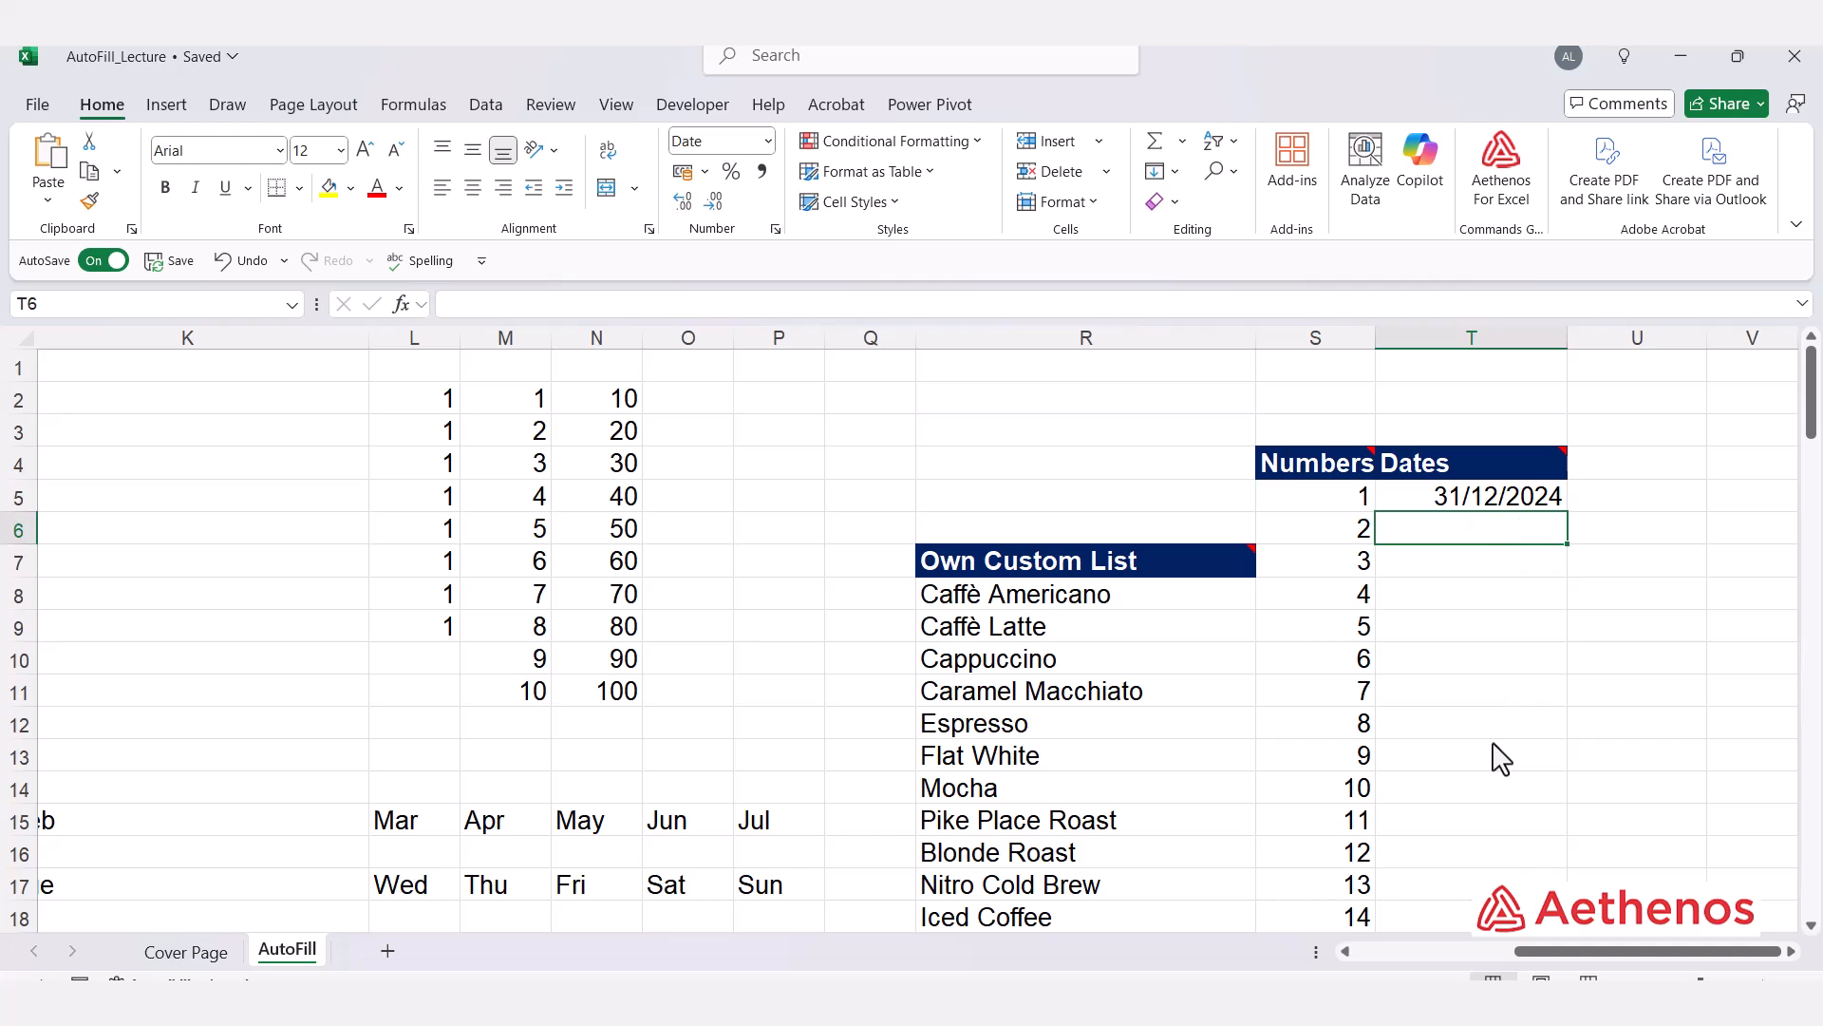
pyautogui.click(1517, 505)
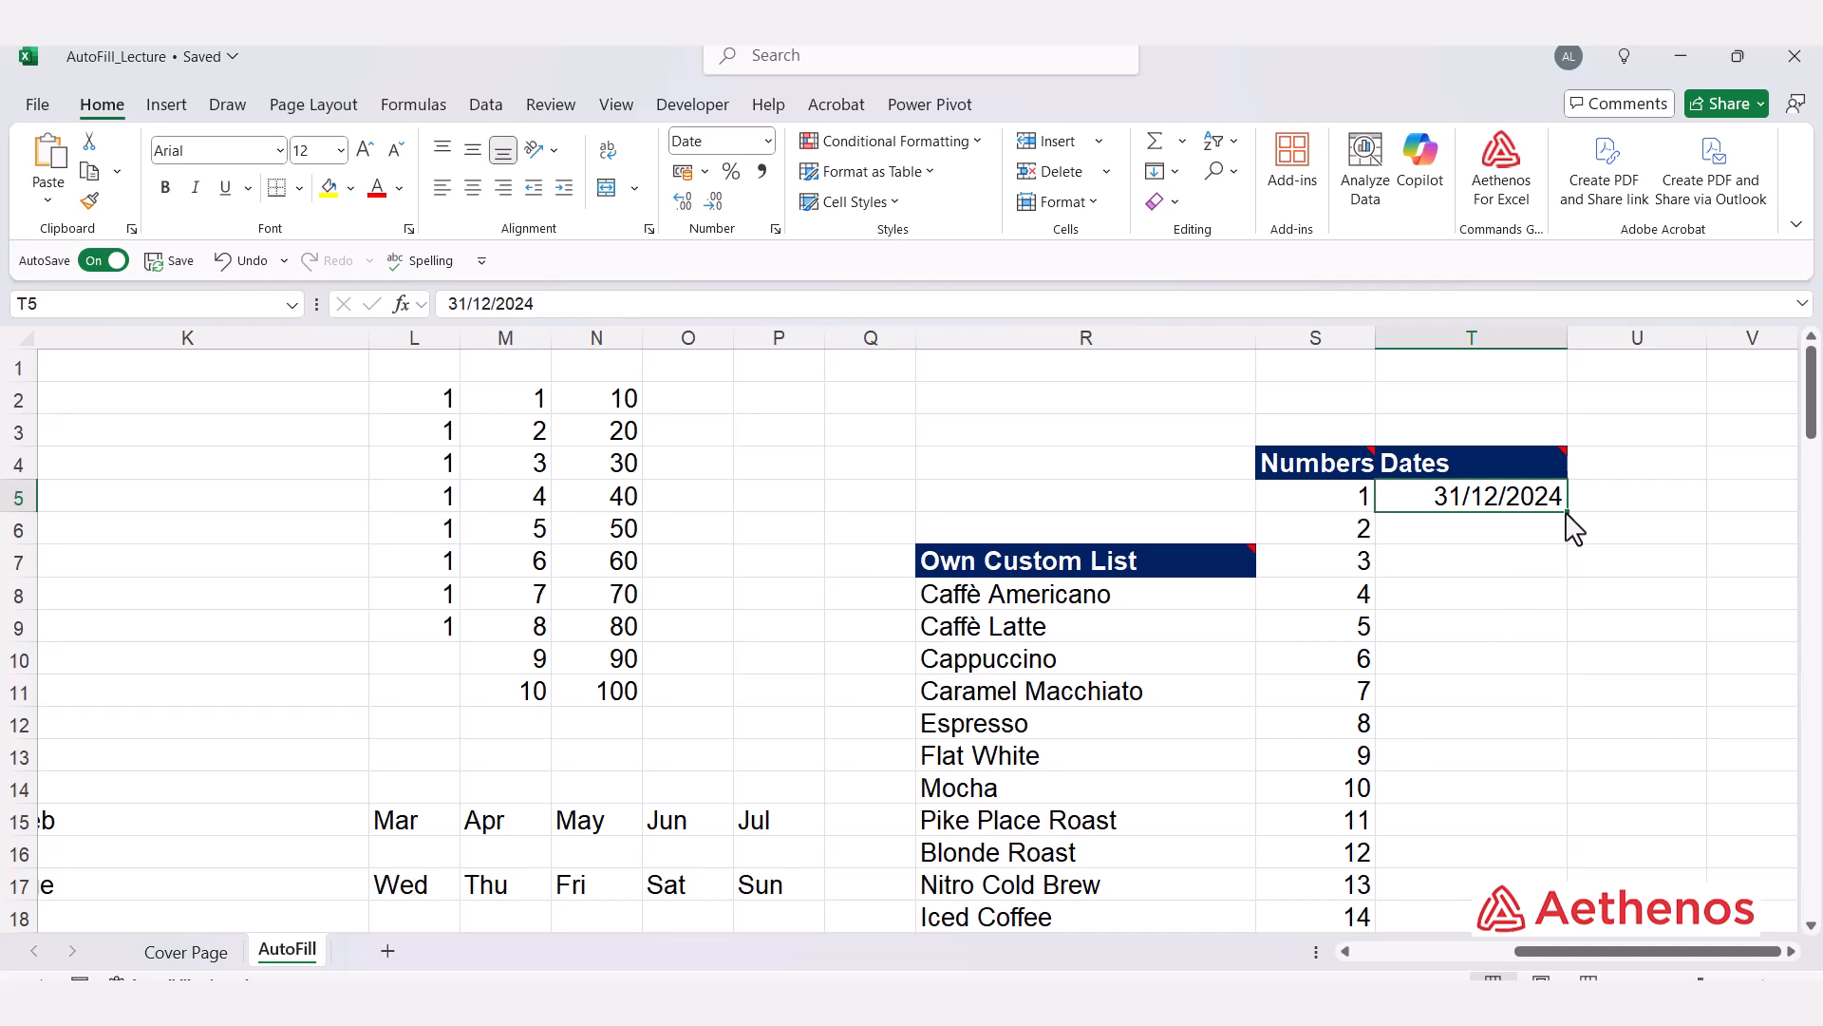
pyautogui.moveTo(1567, 511); pyautogui.dragTo(1567, 638)
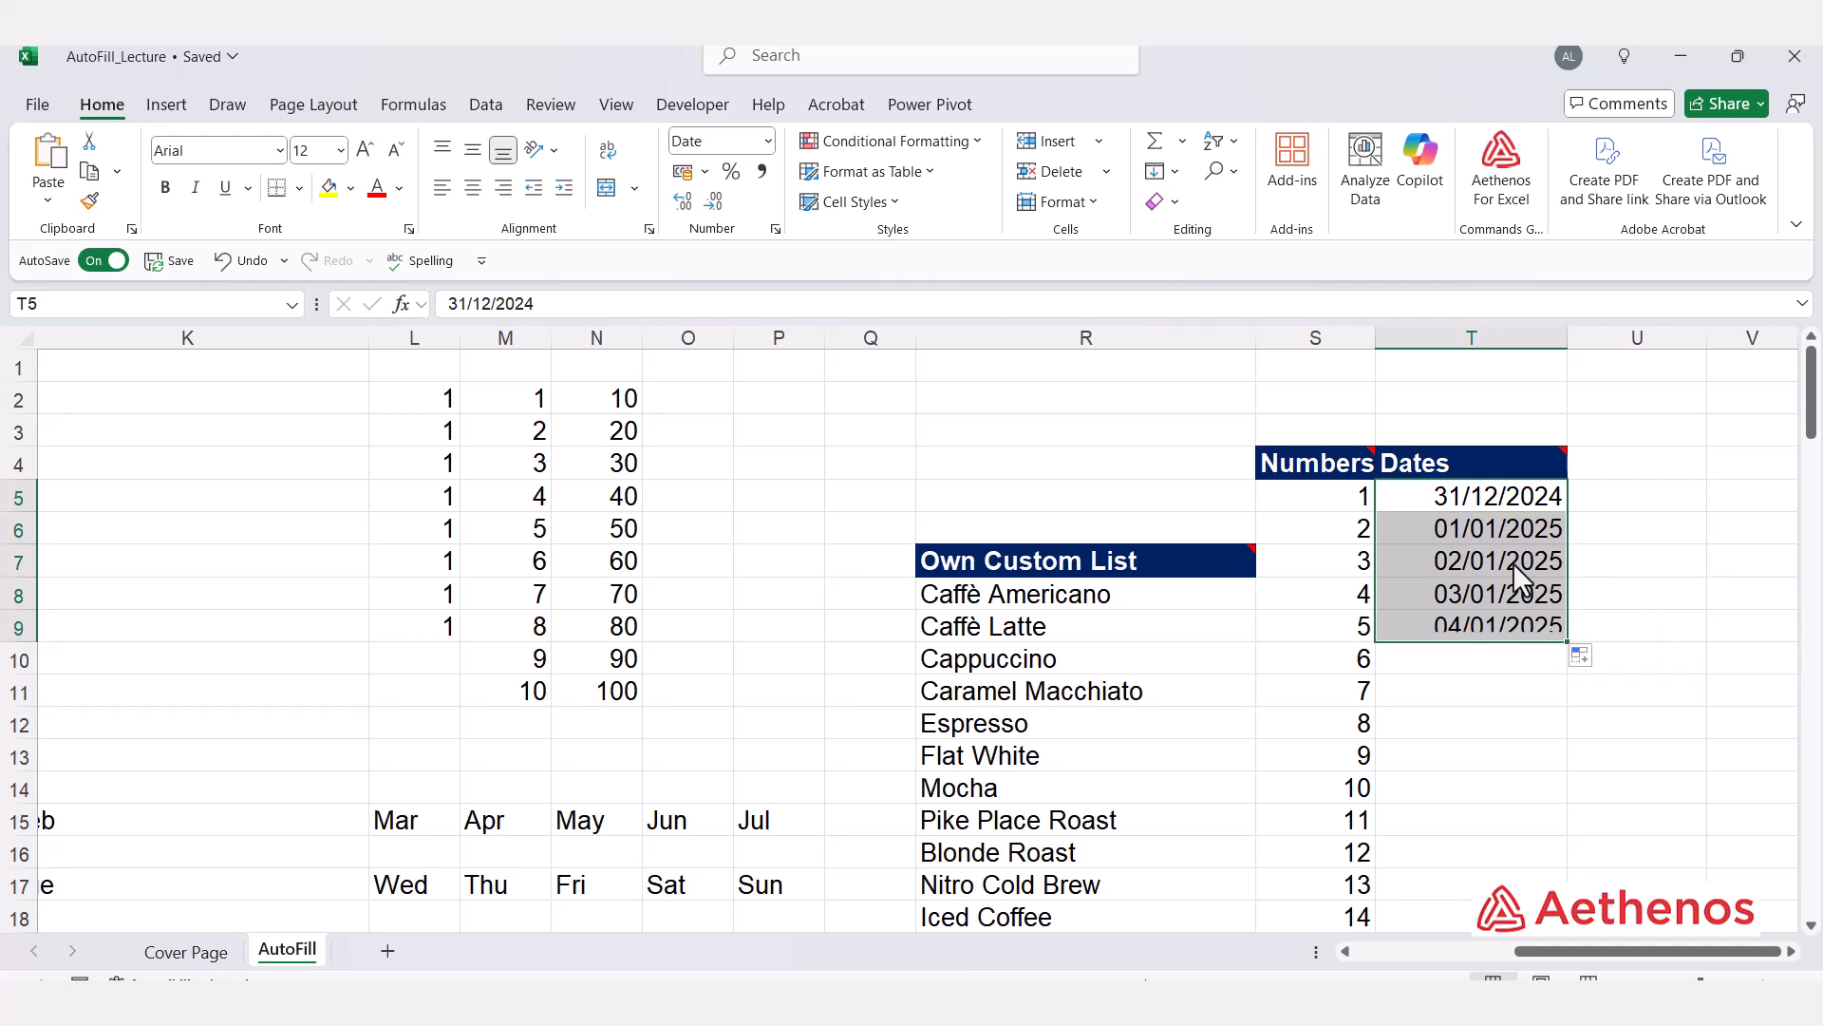
# Step: Clear the filled dates in T6:T10
pyautogui.click(1463, 527)
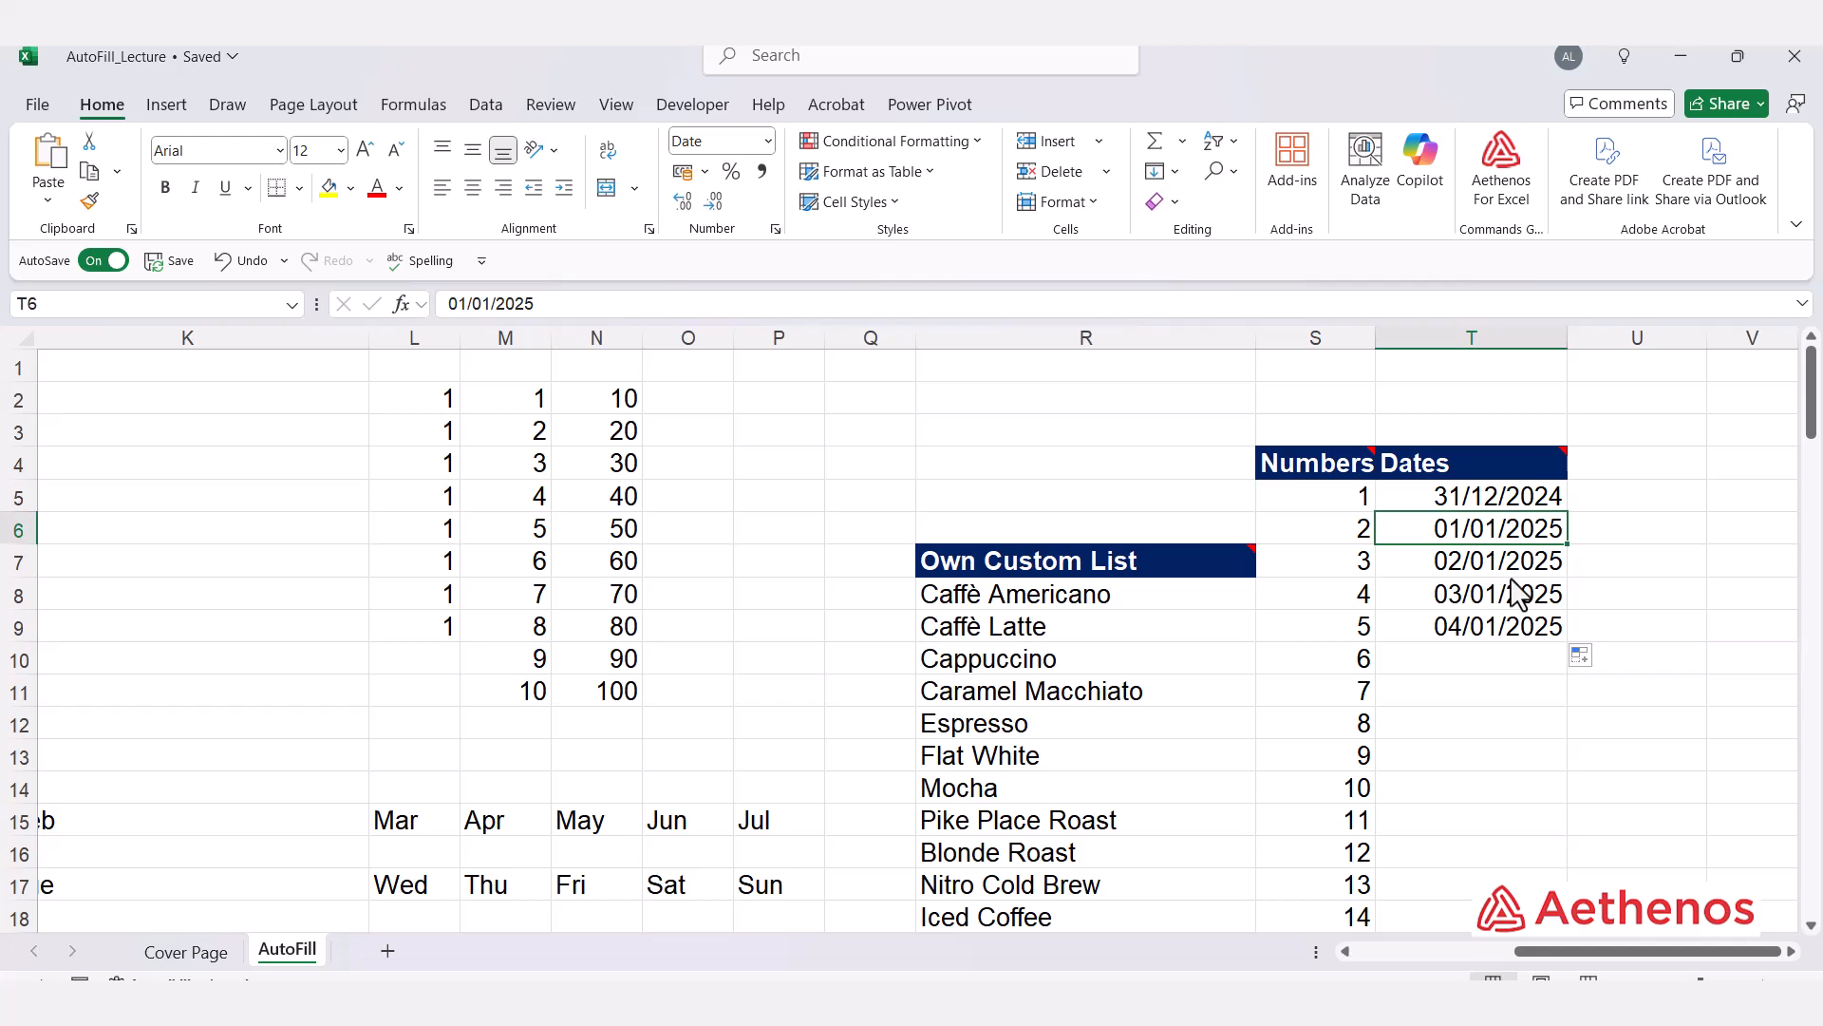
pyautogui.click(1506, 700)
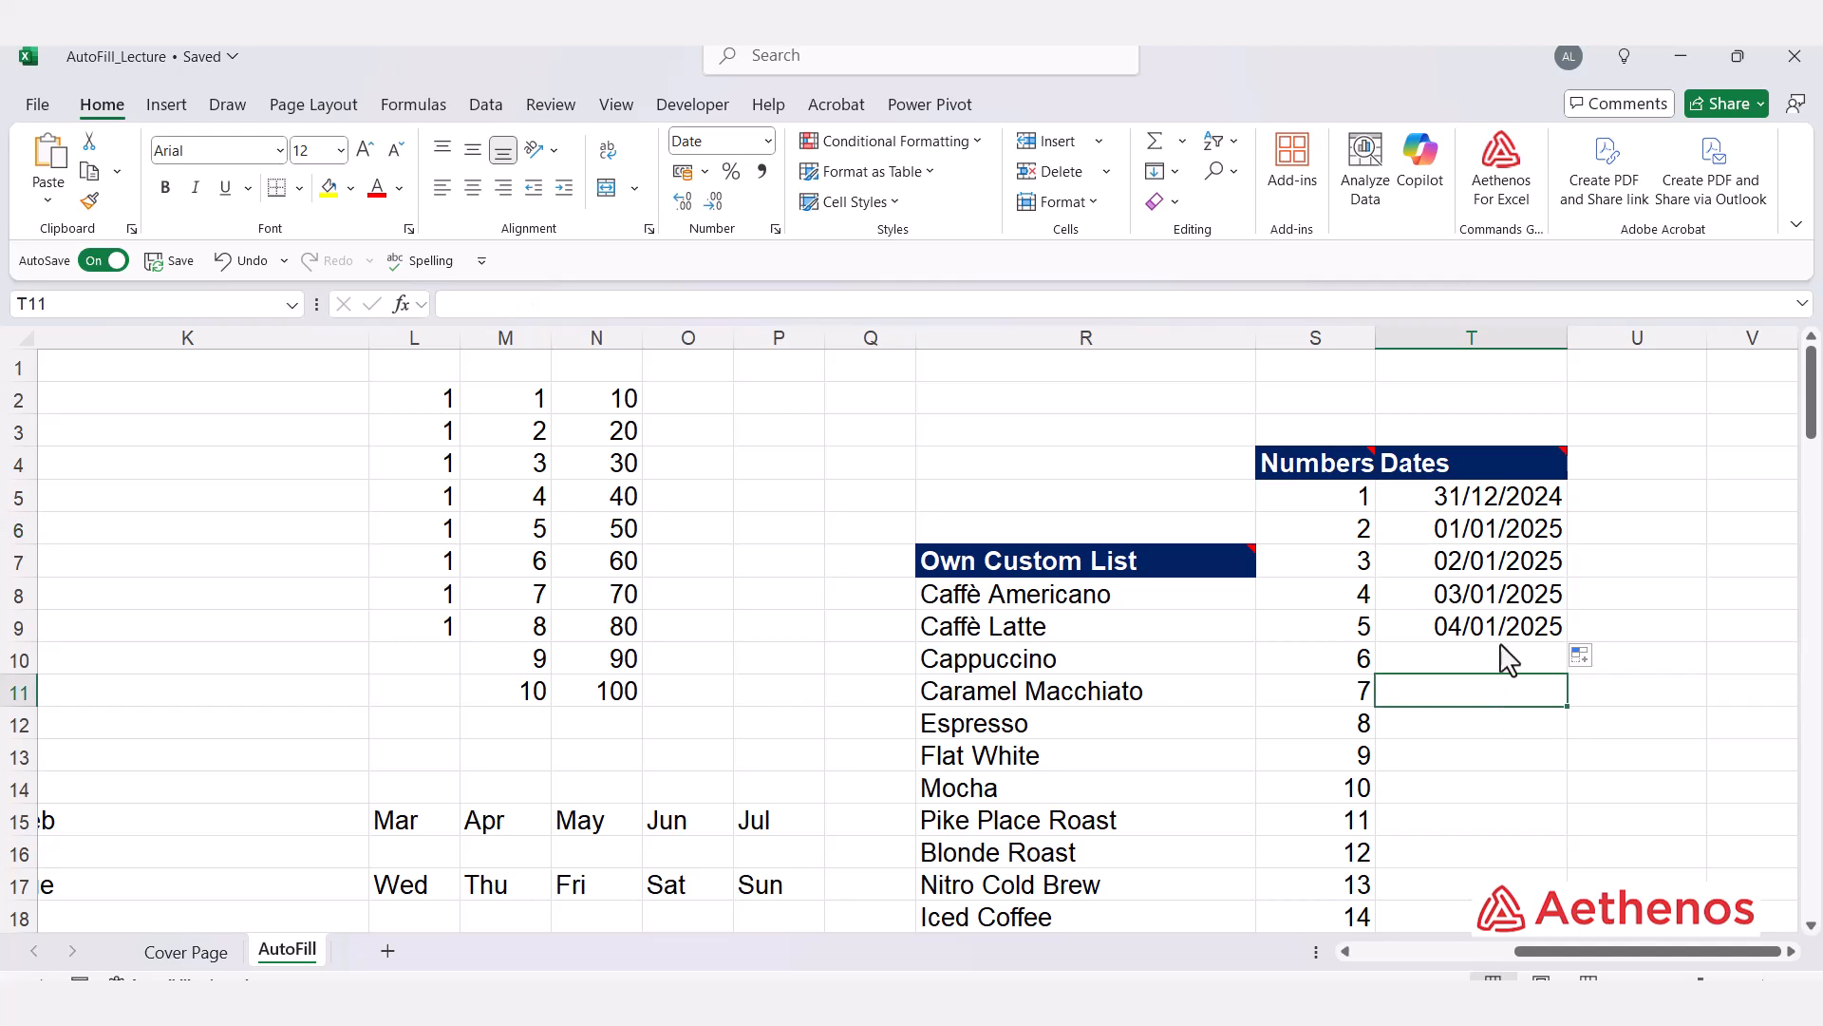
pyautogui.moveTo(1481, 533); pyautogui.dragTo(1468, 647)
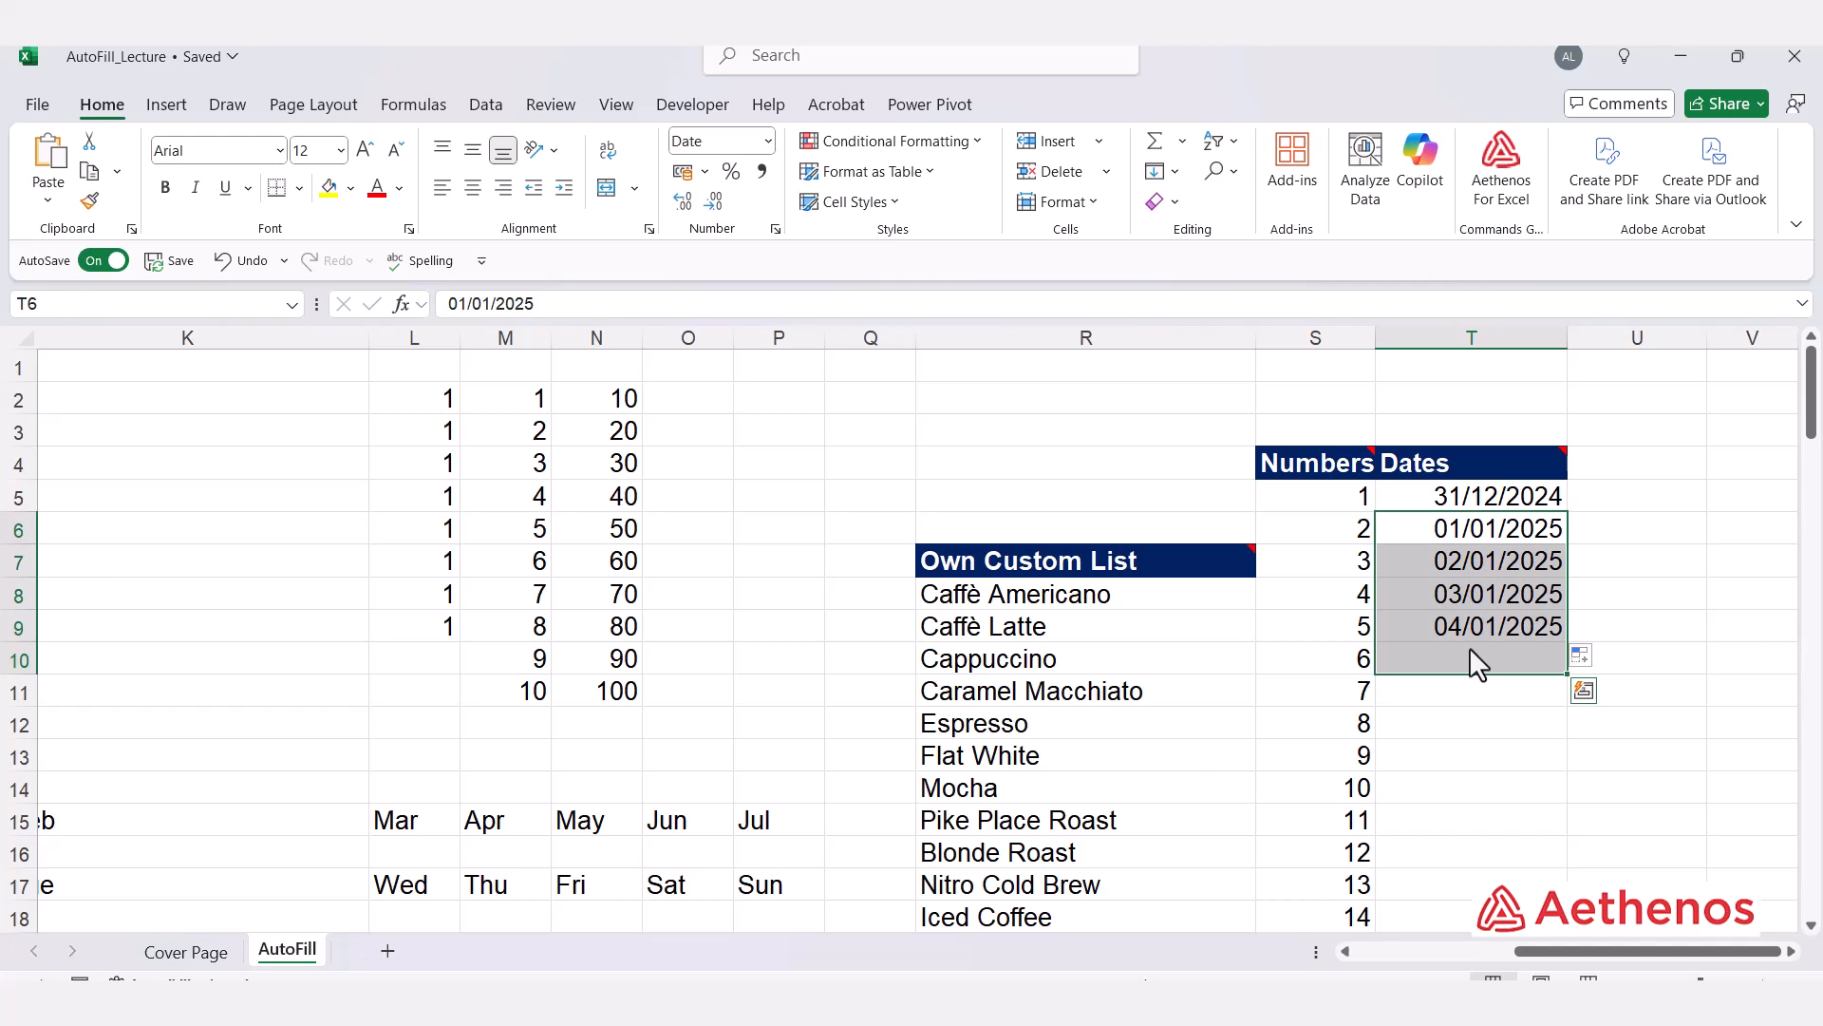
pyautogui.press('Delete')
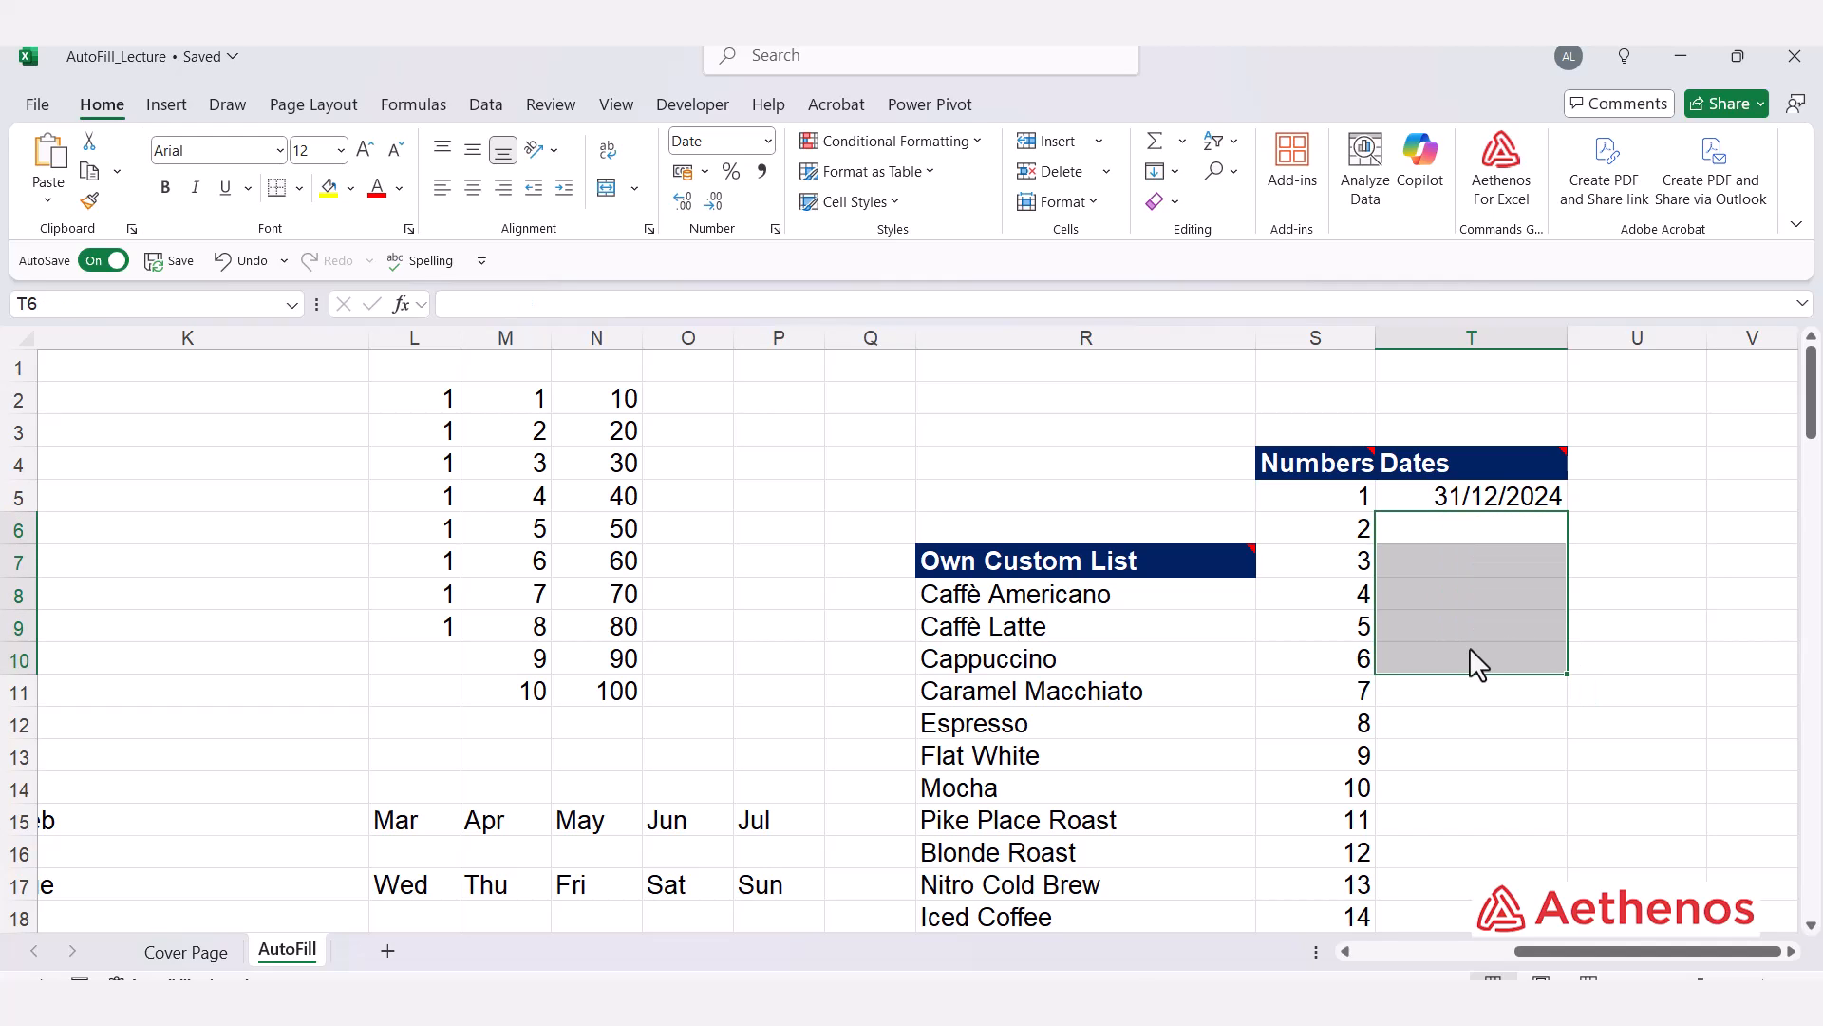
# Step: Fill the date in T5 down to T24 as a monthly series using the Fill Months option
pyautogui.click(1690, 576)
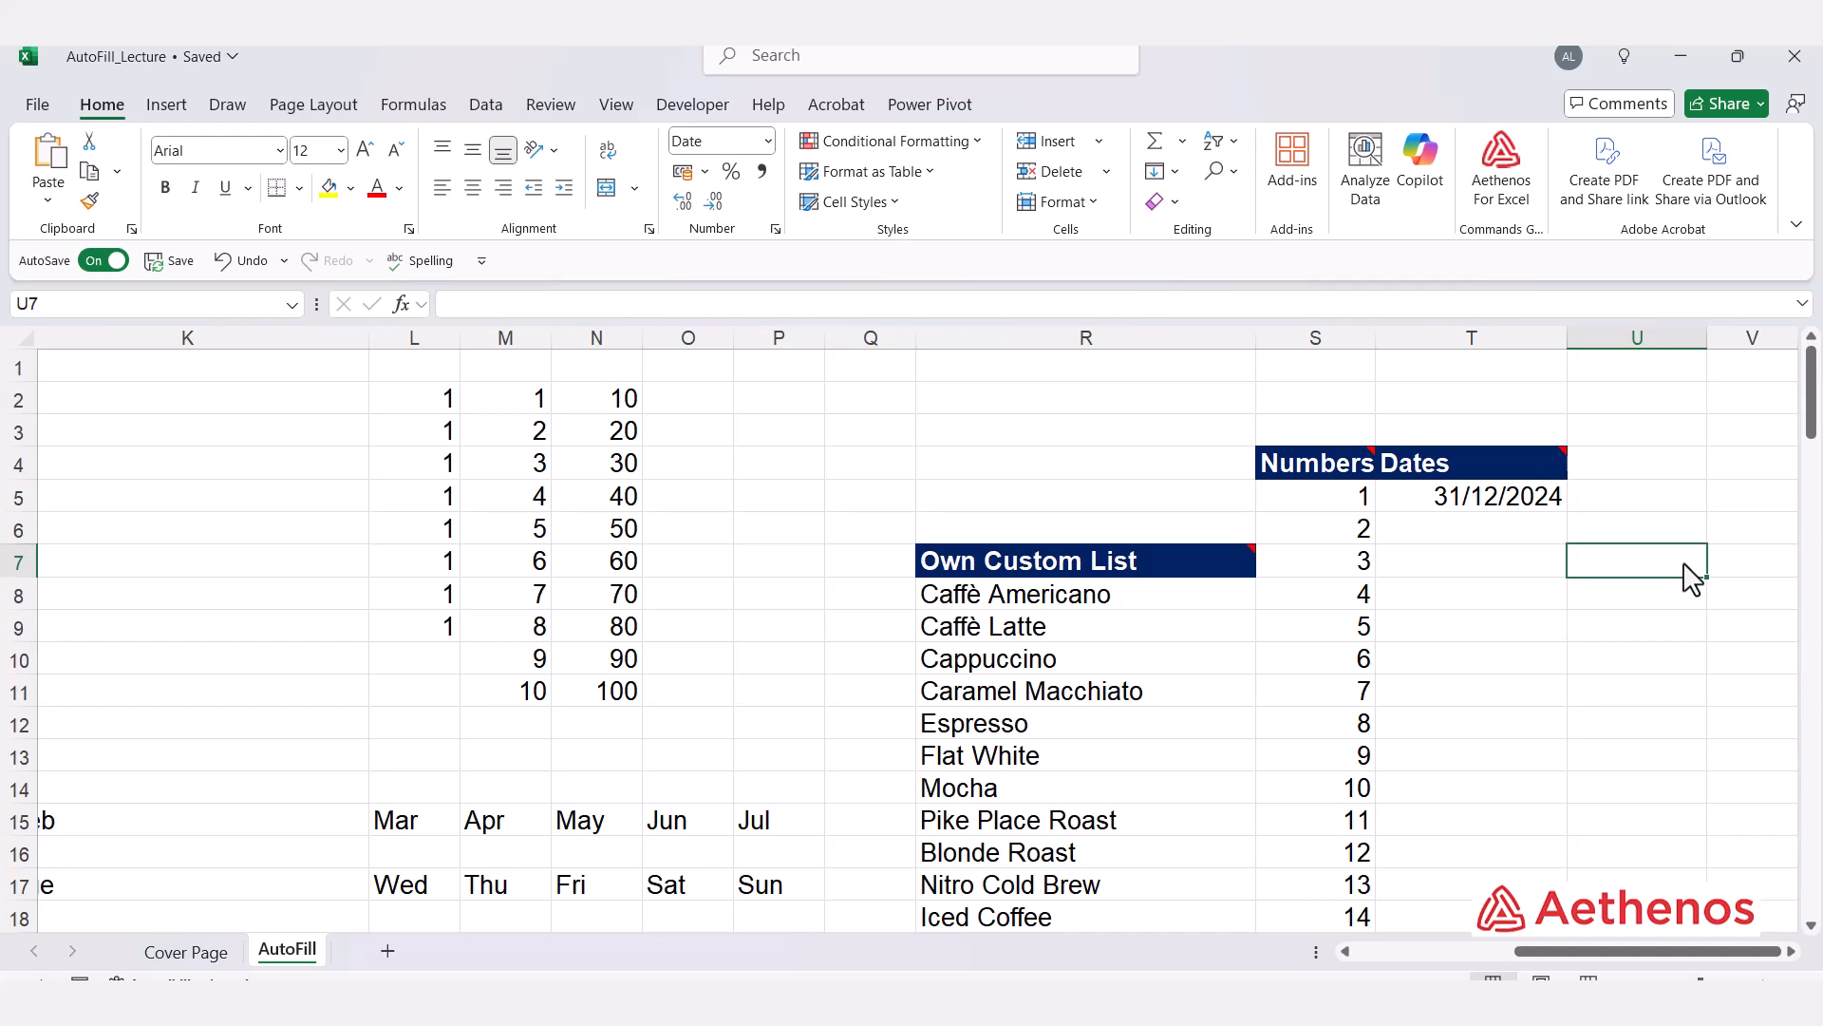
pyautogui.click(1526, 505)
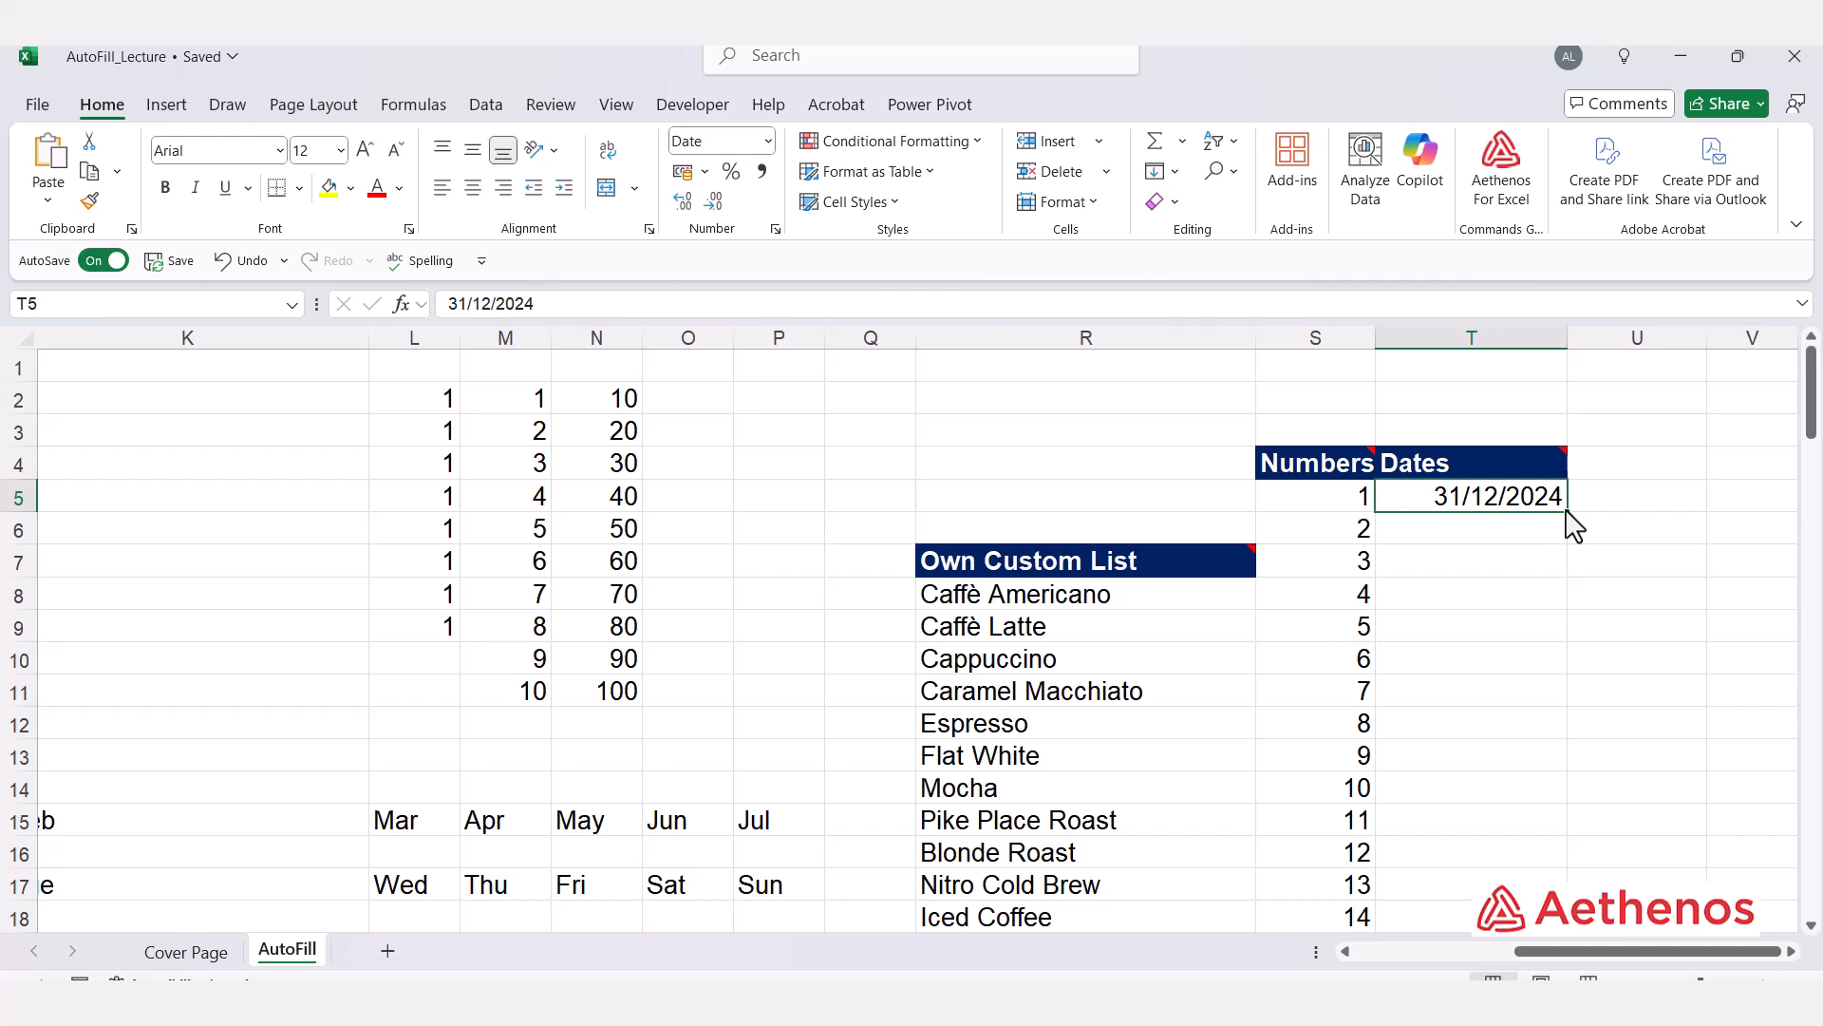
pyautogui.moveTo(1567, 513); pyautogui.dragTo(1559, 876)
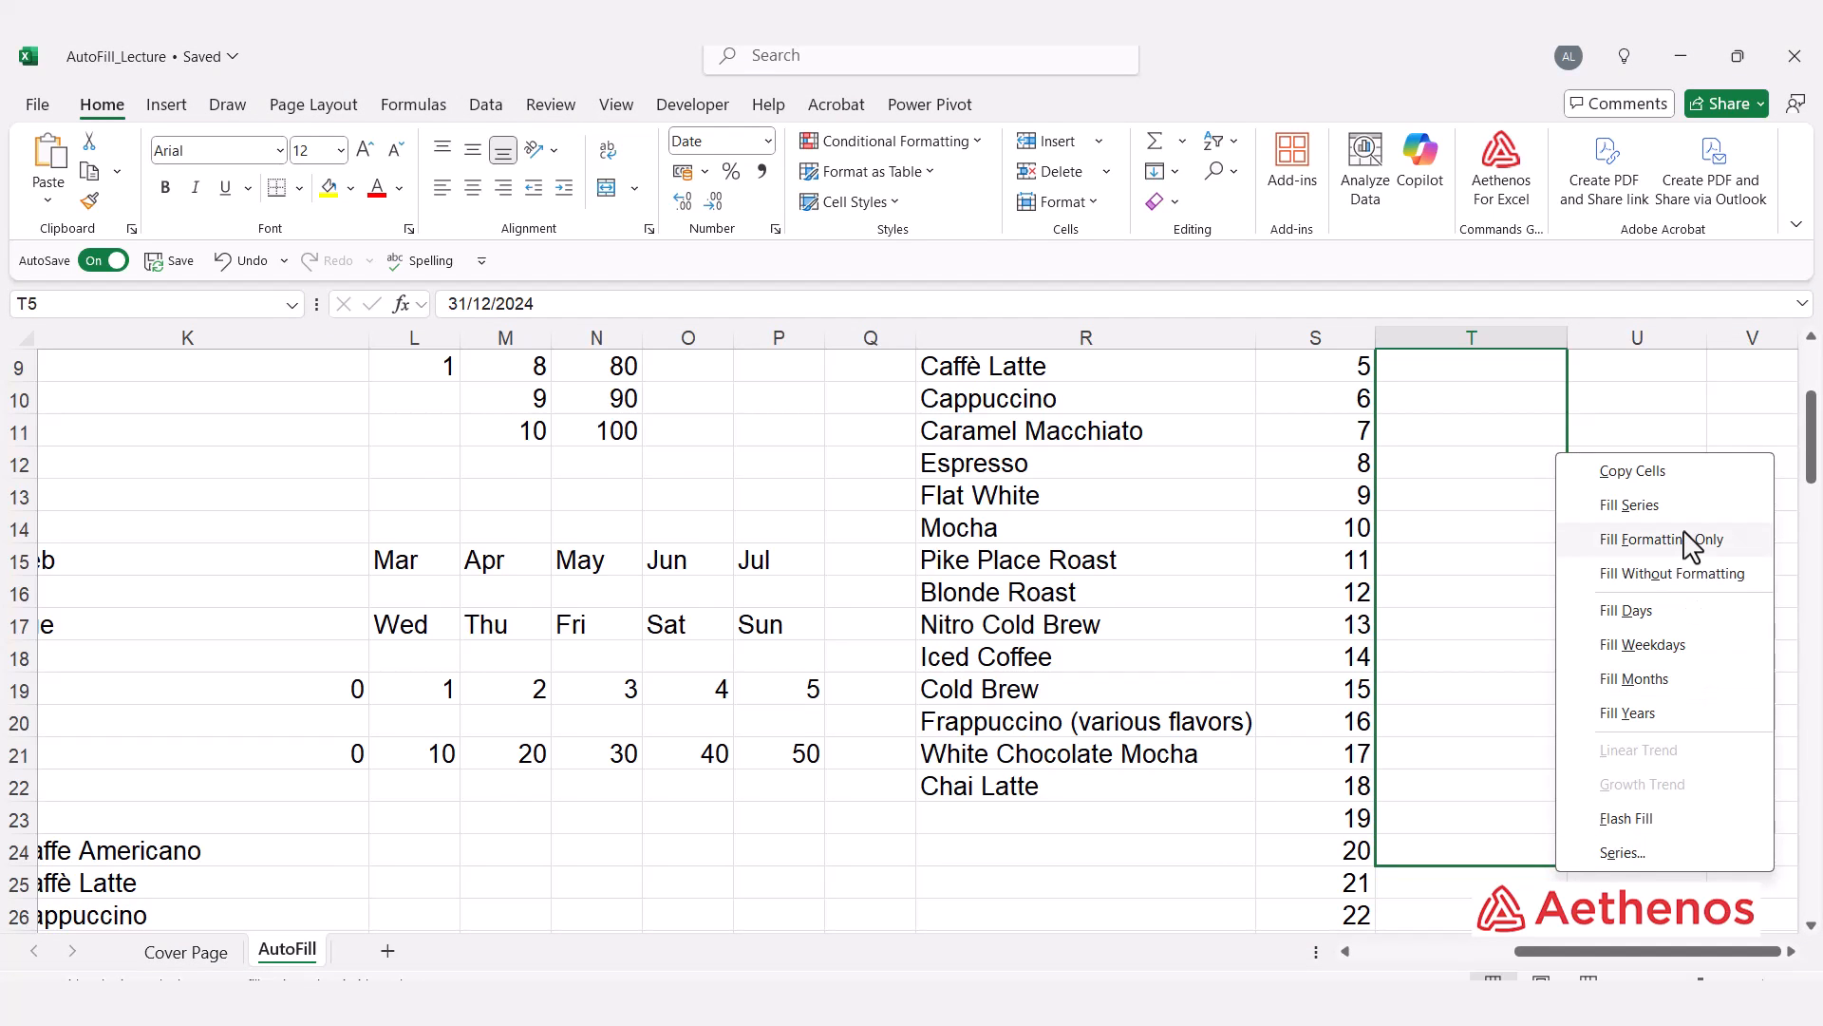
pyautogui.click(1669, 680)
pyautogui.scroll(3, 1520, 669)
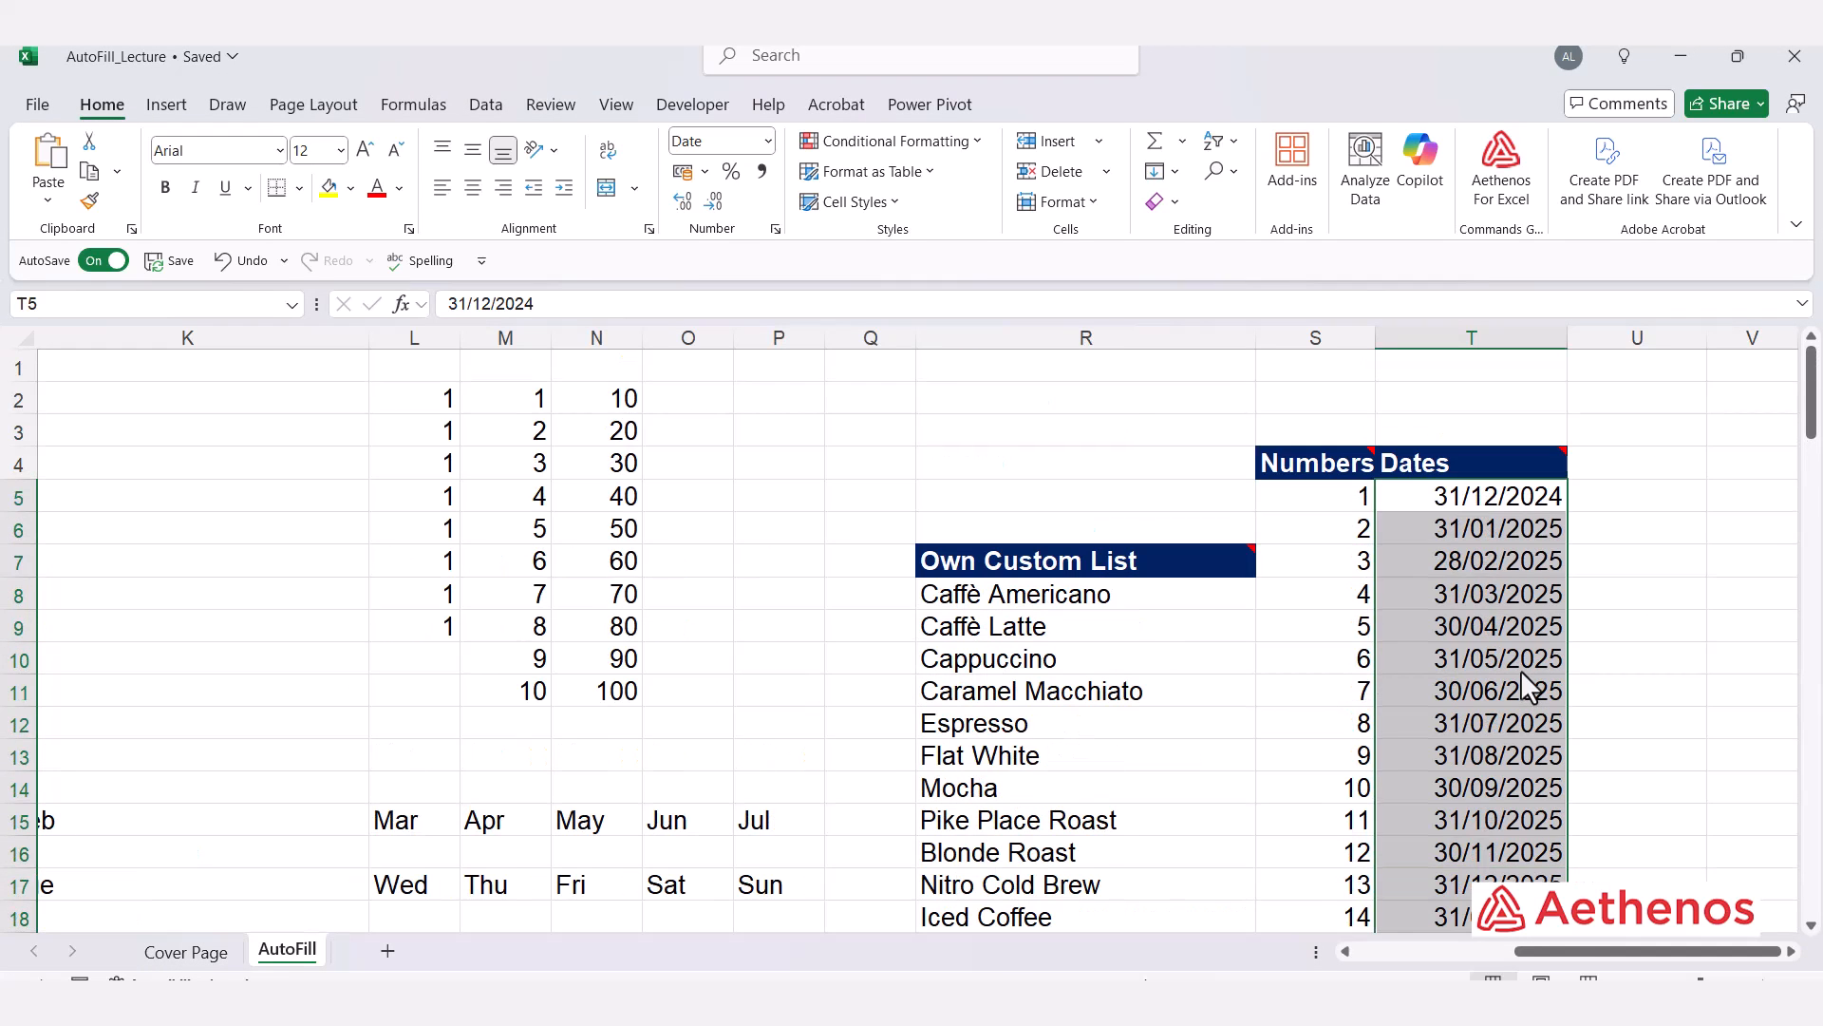
# Step: Inspect the filled month-end dates in column T by selecting cells and scrolling through the series
pyautogui.click(1460, 534)
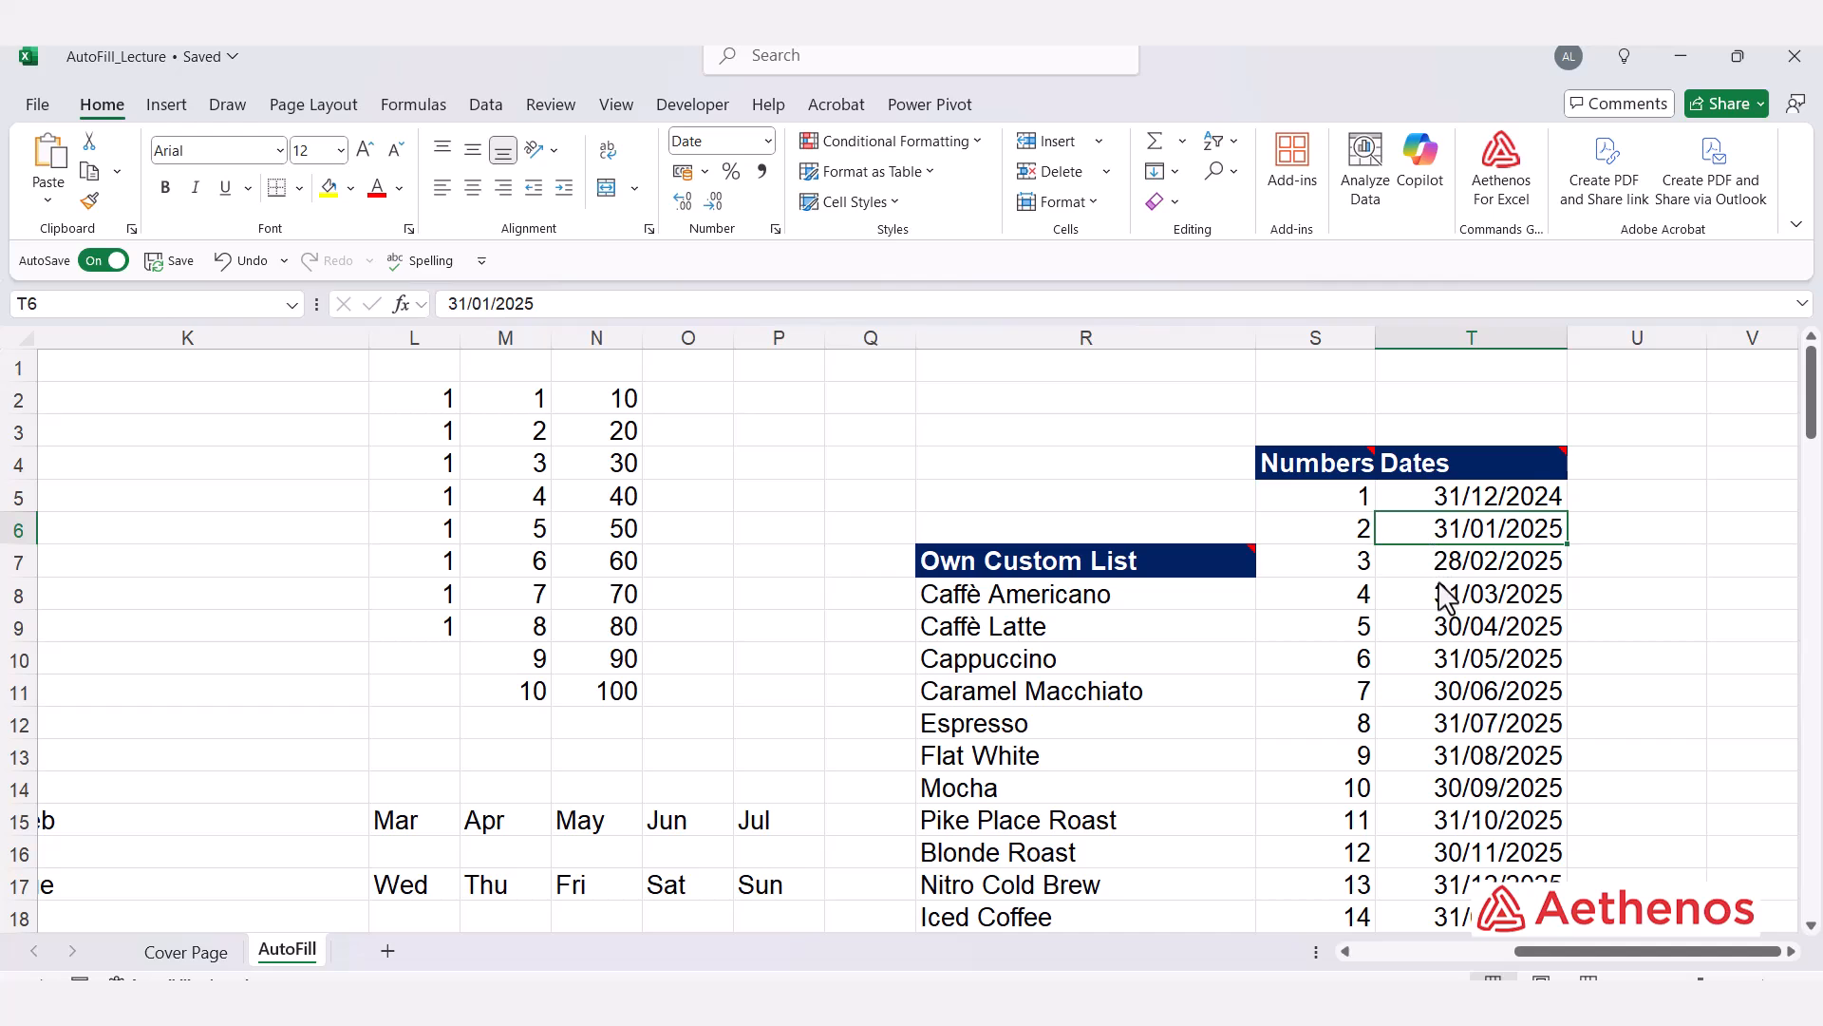
pyautogui.click(1472, 498)
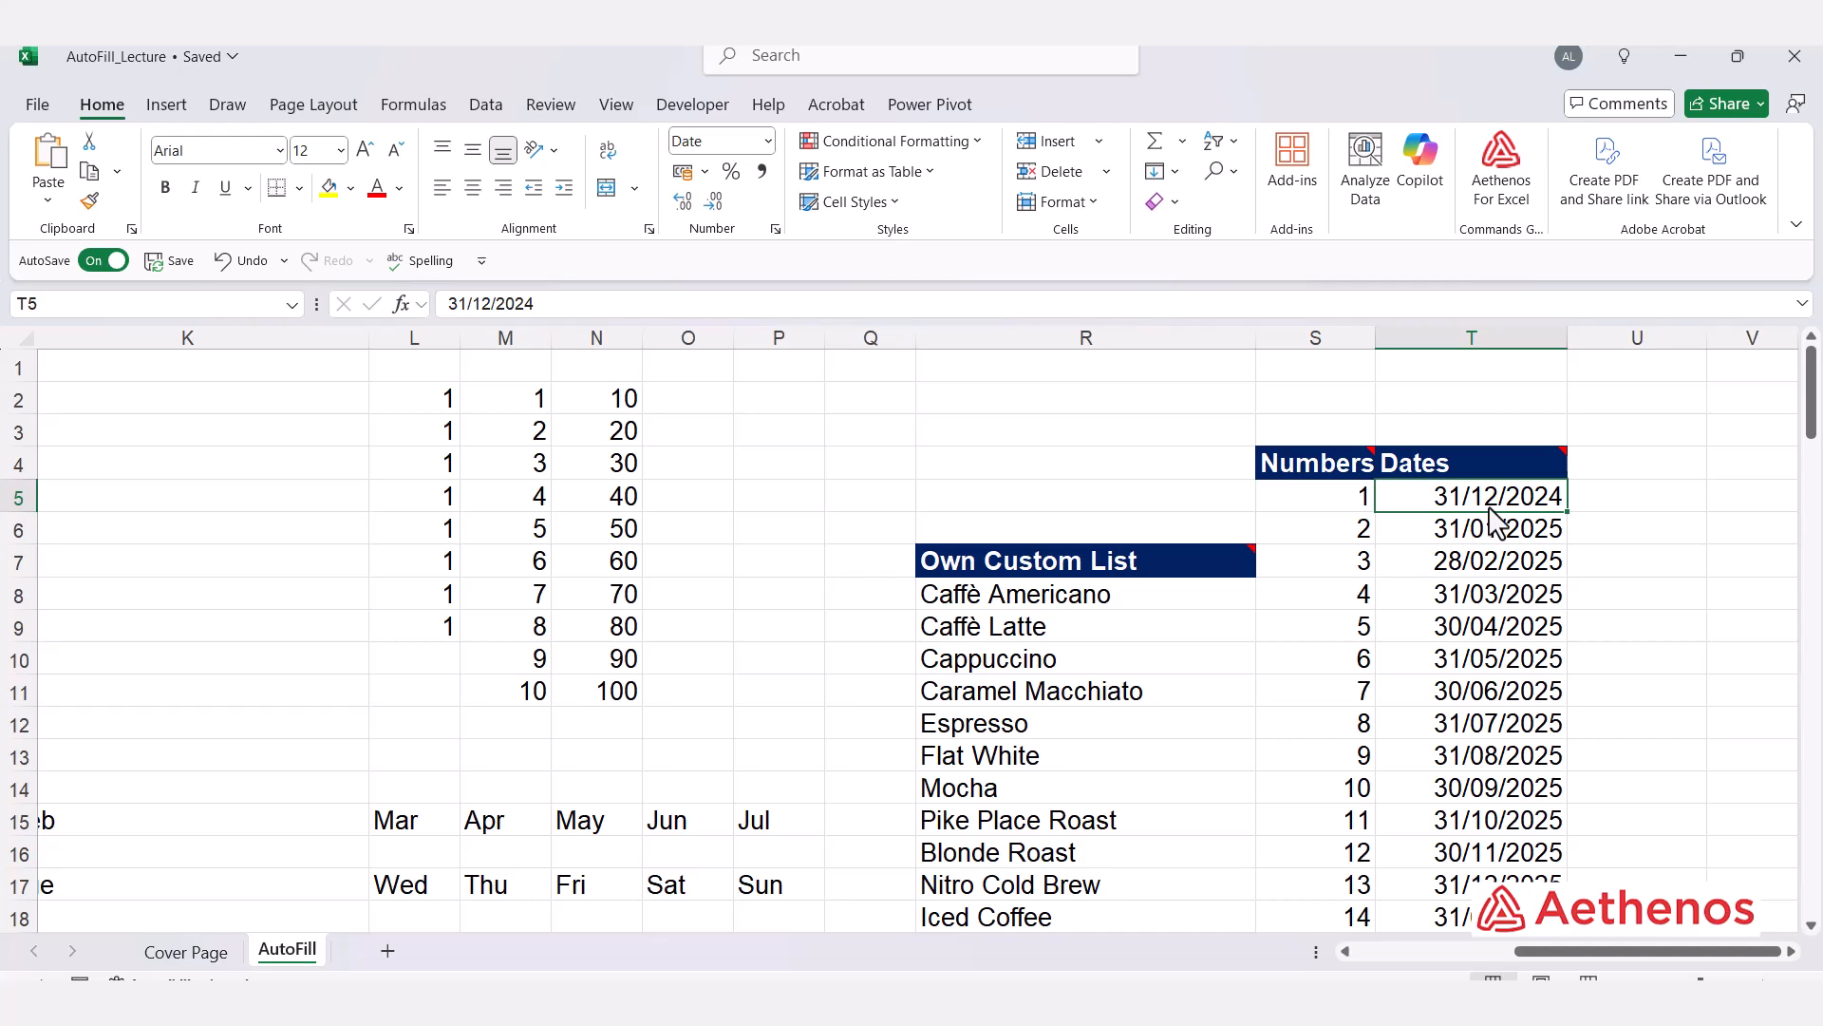
pyautogui.click(1436, 538)
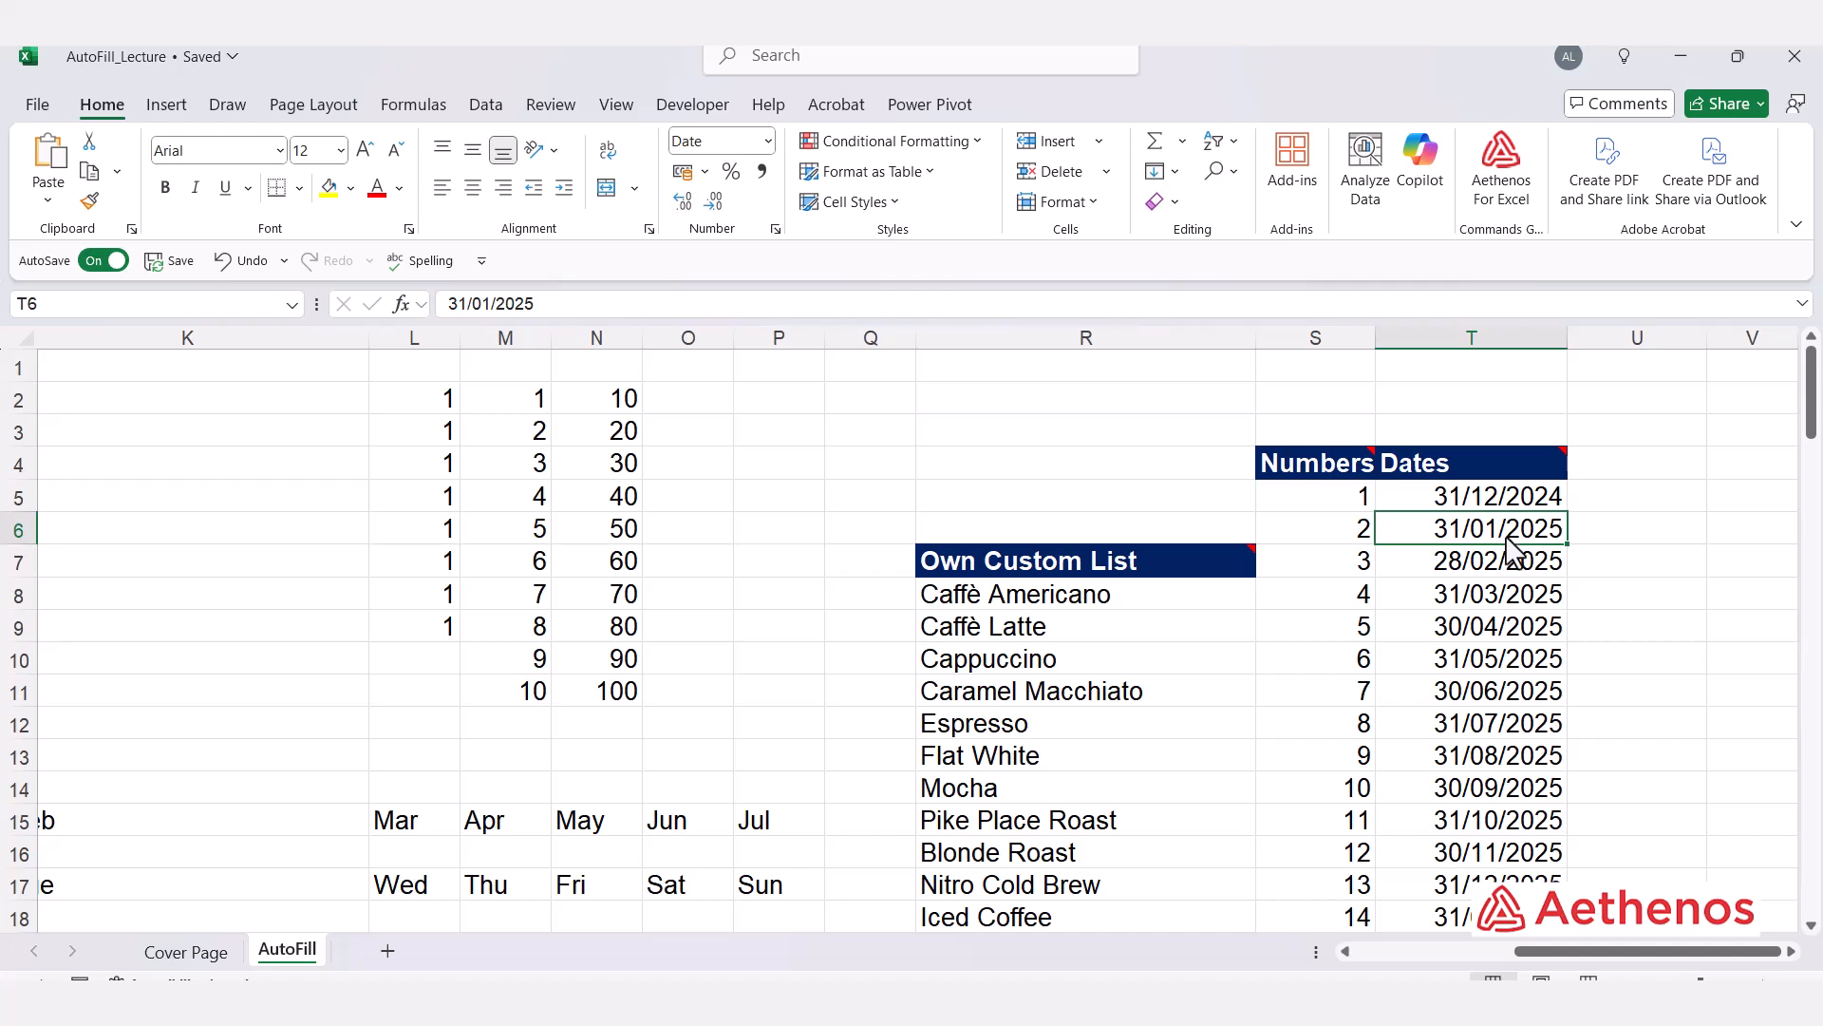
pyautogui.click(1451, 568)
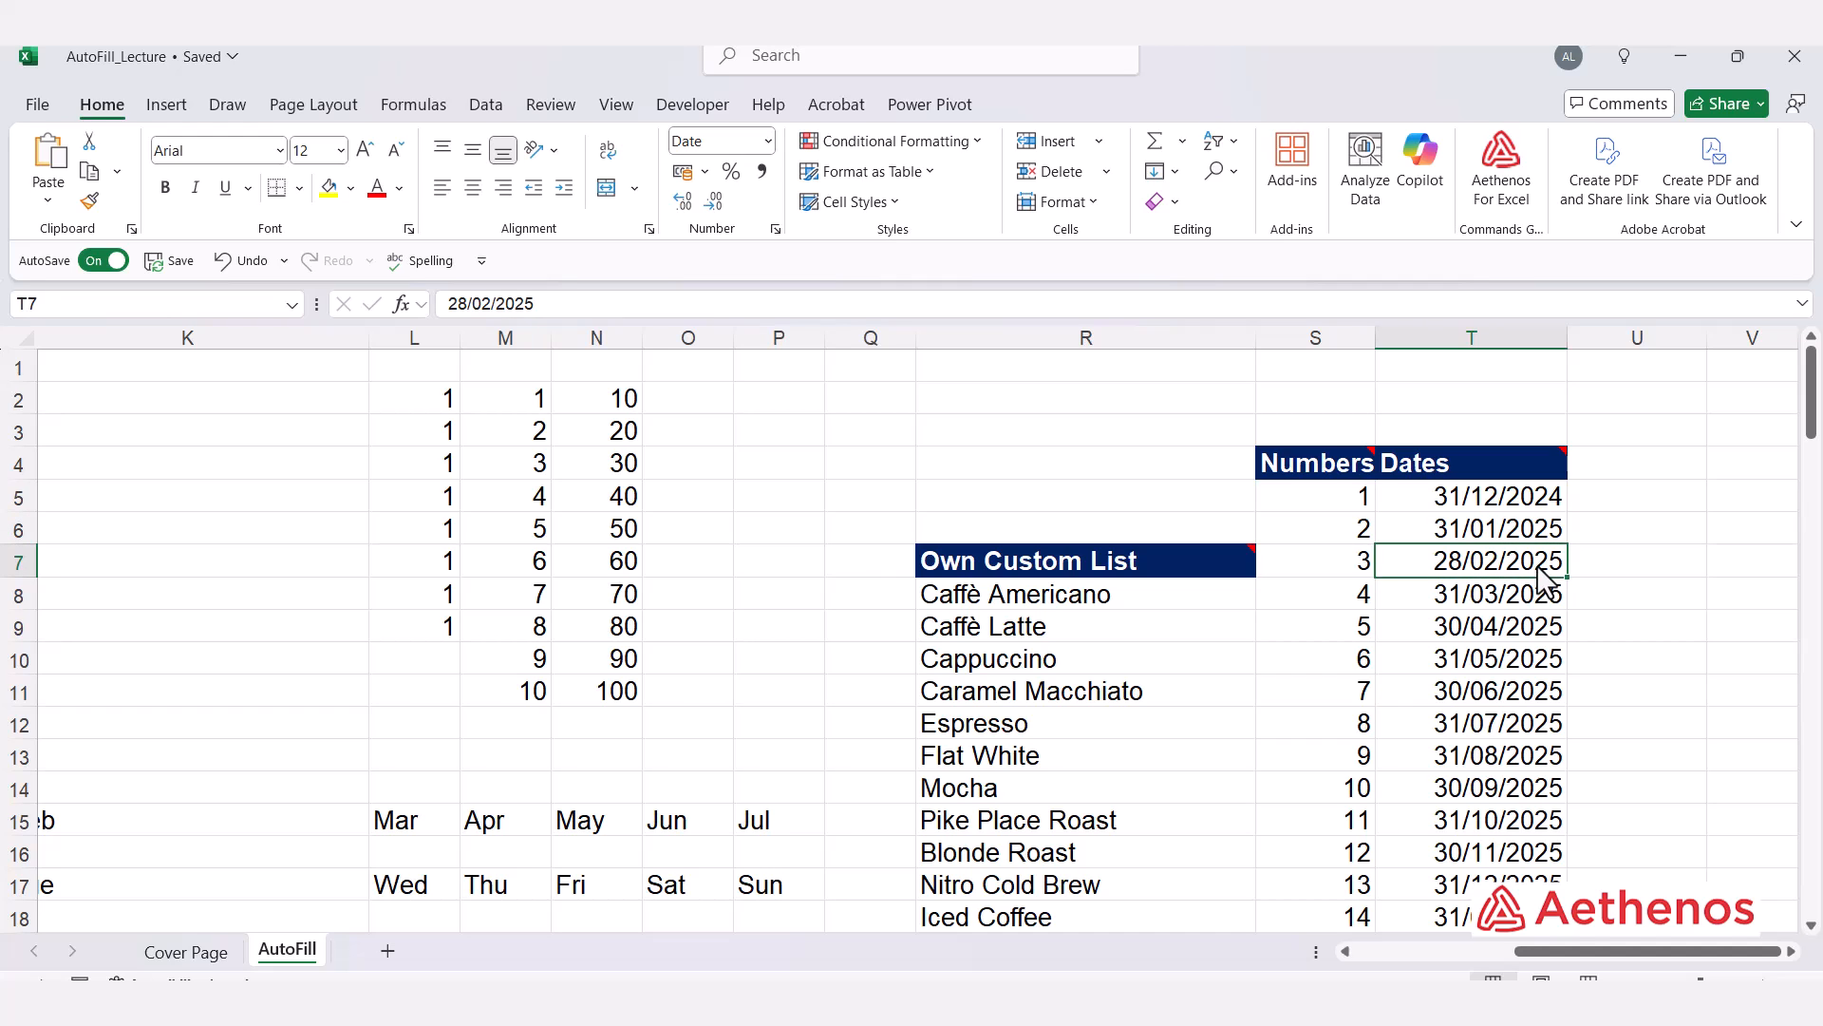
pyautogui.scroll(-3, 1534, 551)
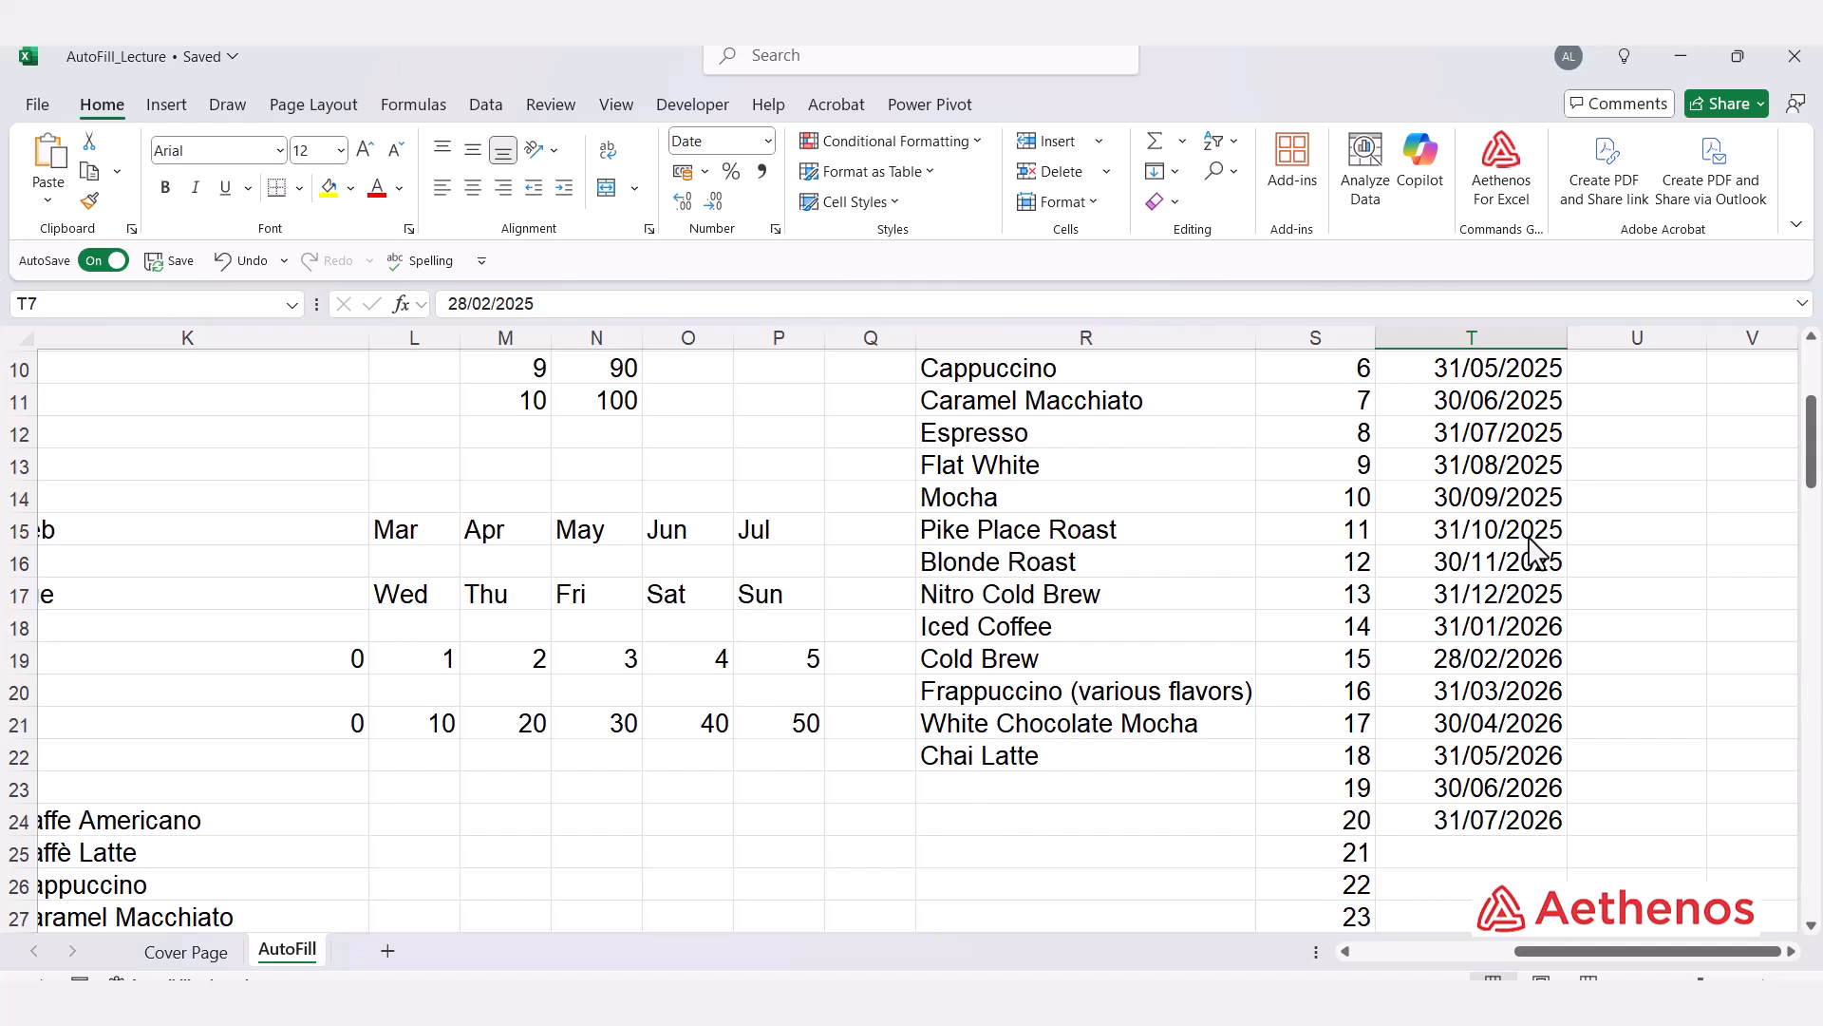
pyautogui.scroll(3, 1534, 549)
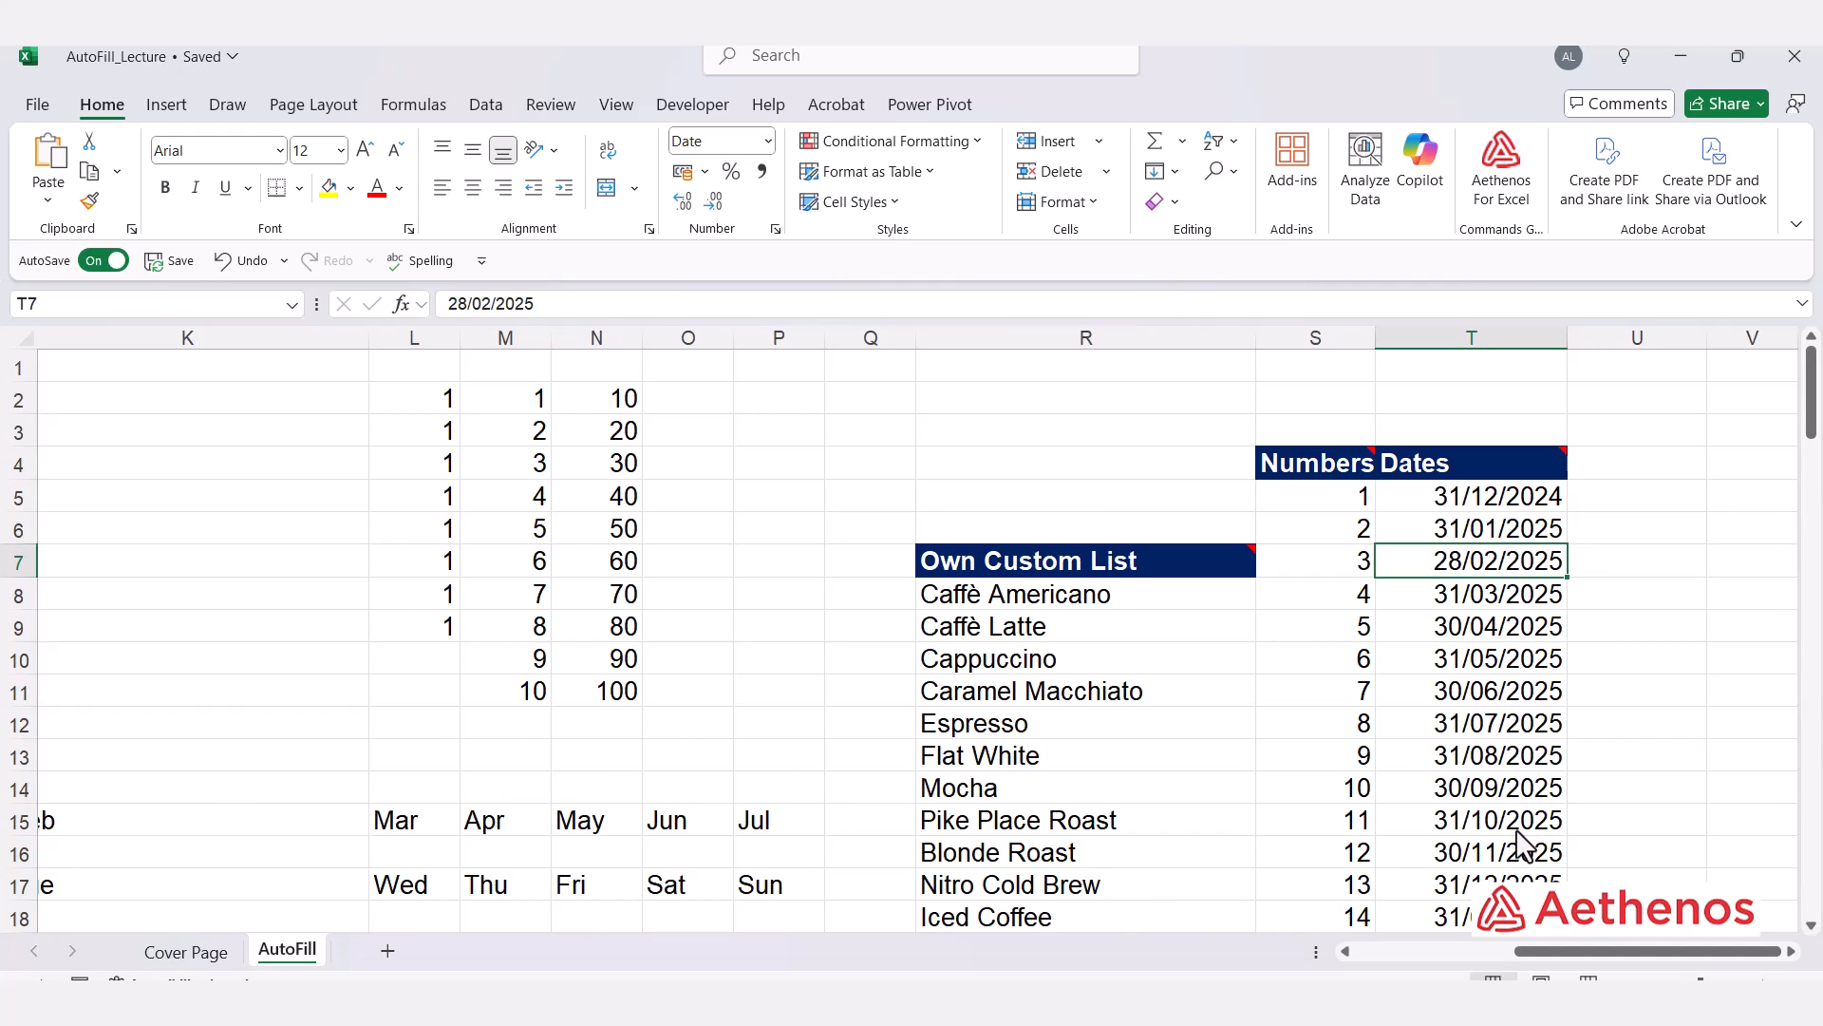
pyautogui.click(1679, 598)
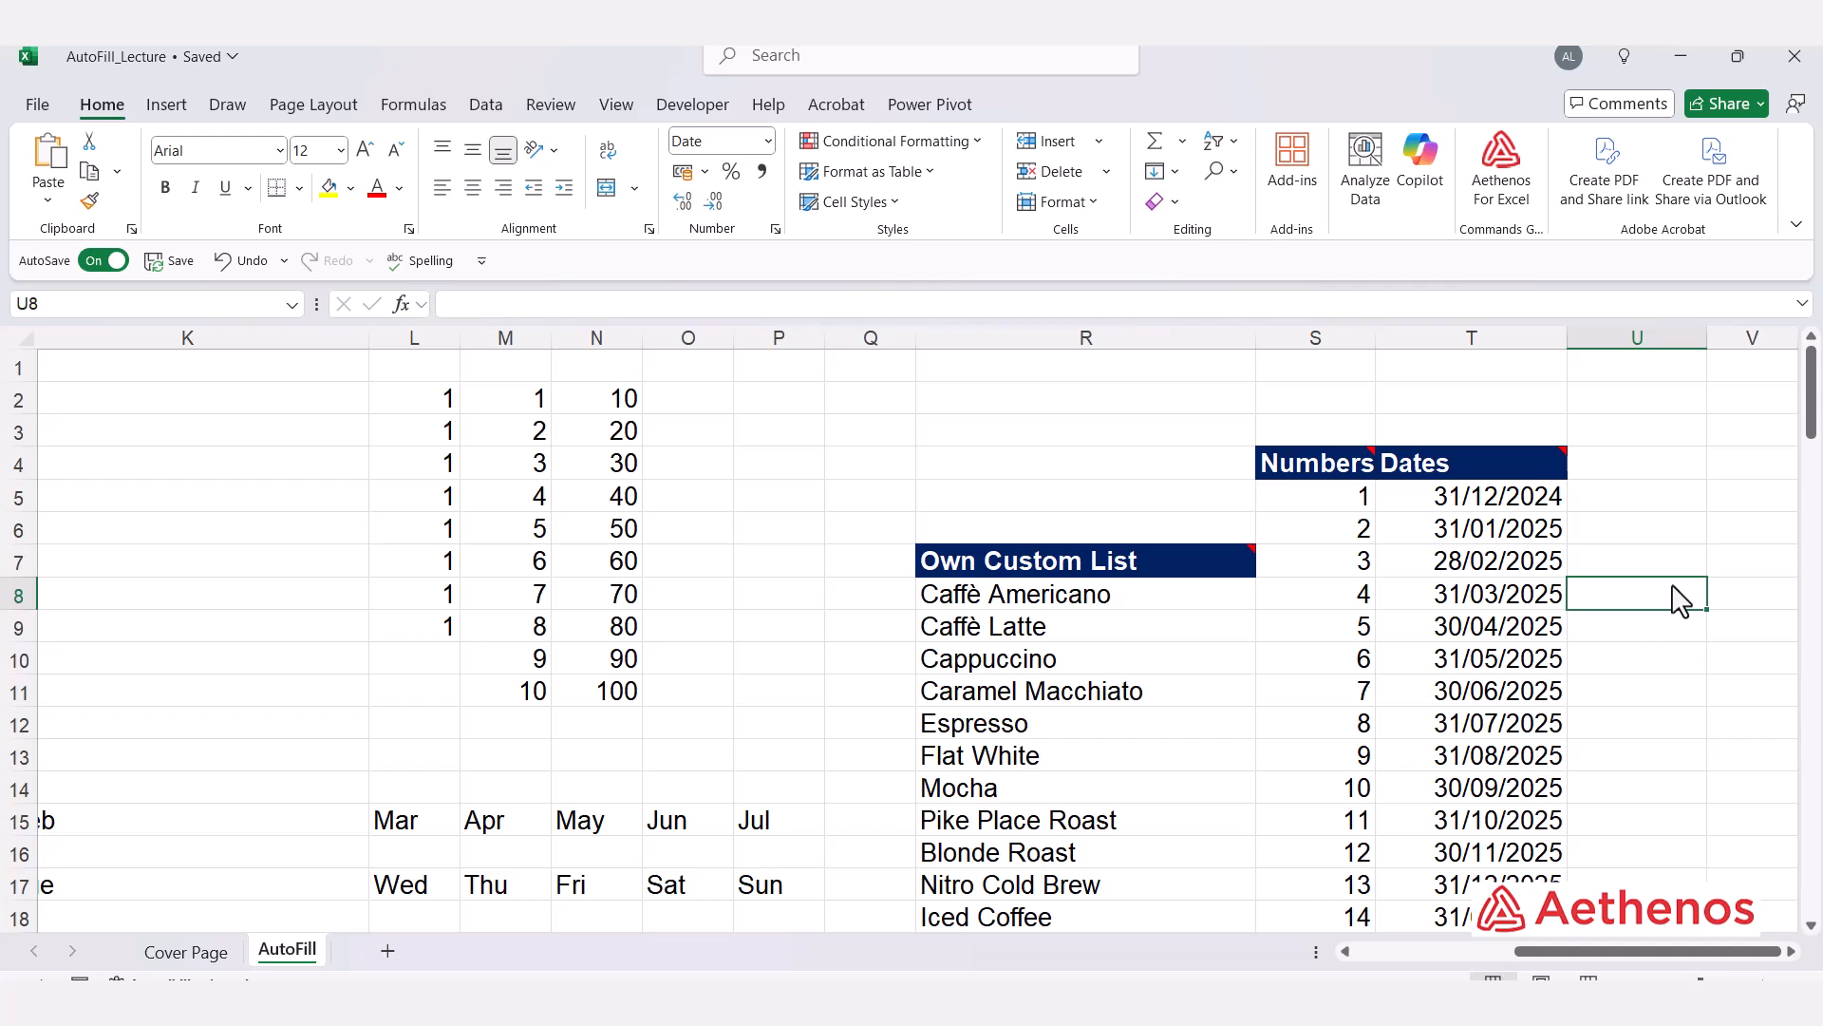